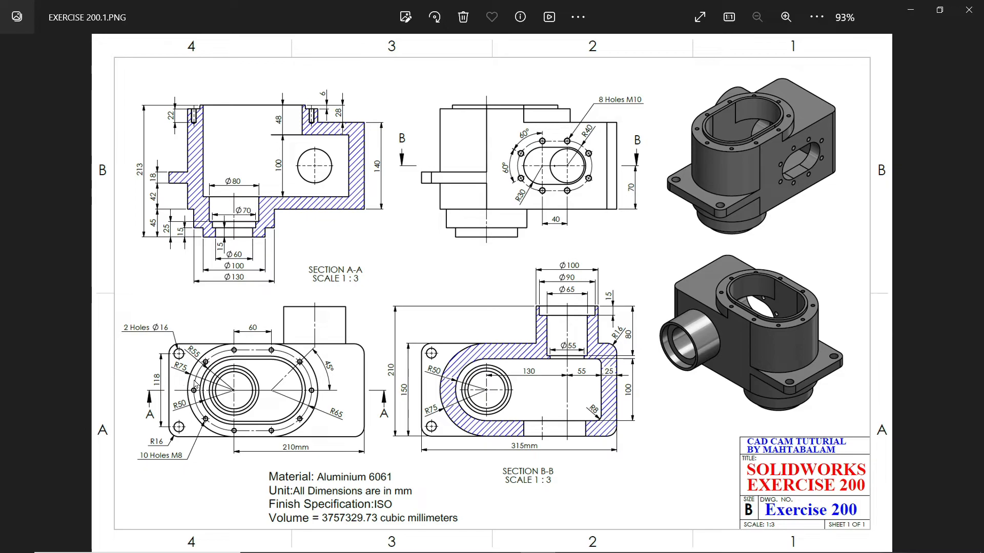
Examine the dimensions of the plan view and Section A-A in the Exercise 200 drawing
double_click(207, 380)
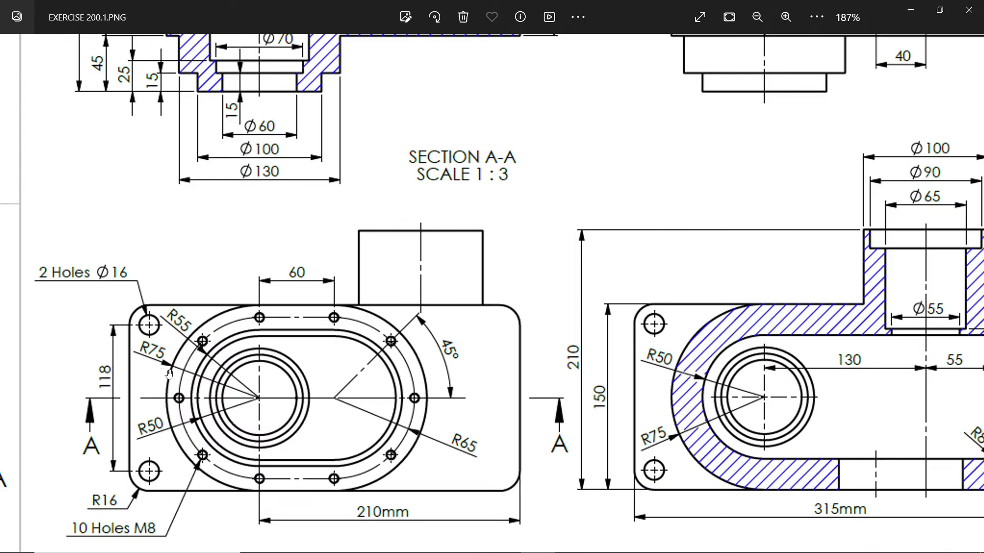
drag(166, 372, 170, 343)
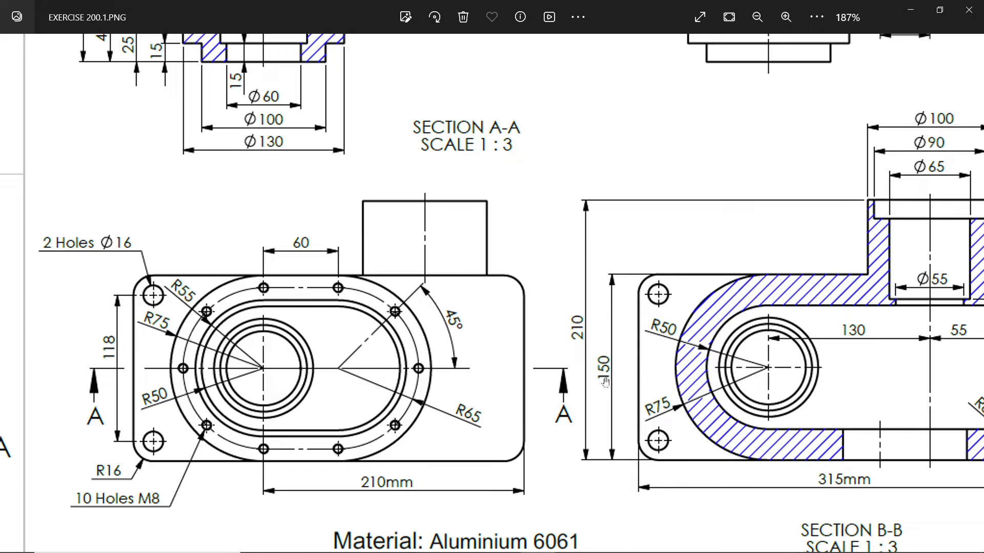
double_click(580, 355)
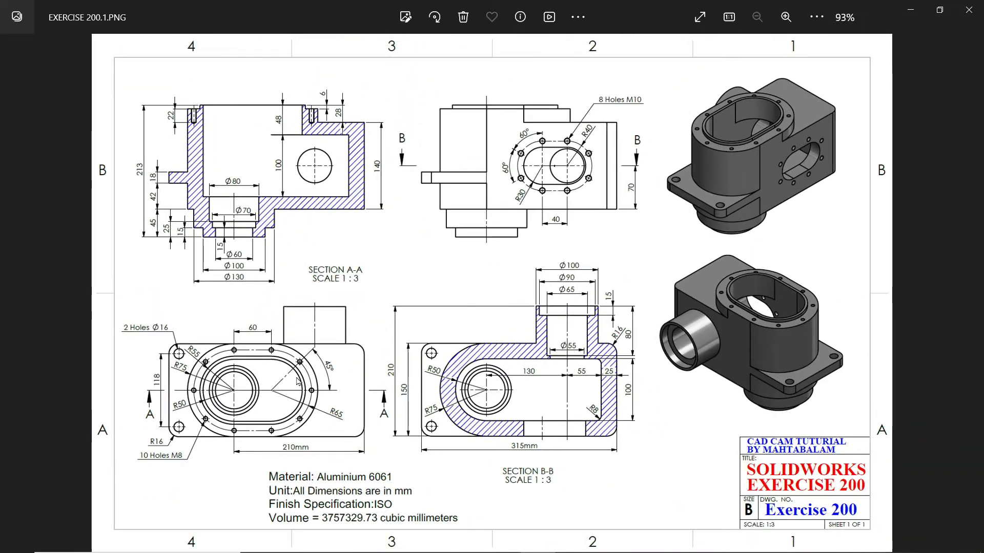
double_click(298, 381)
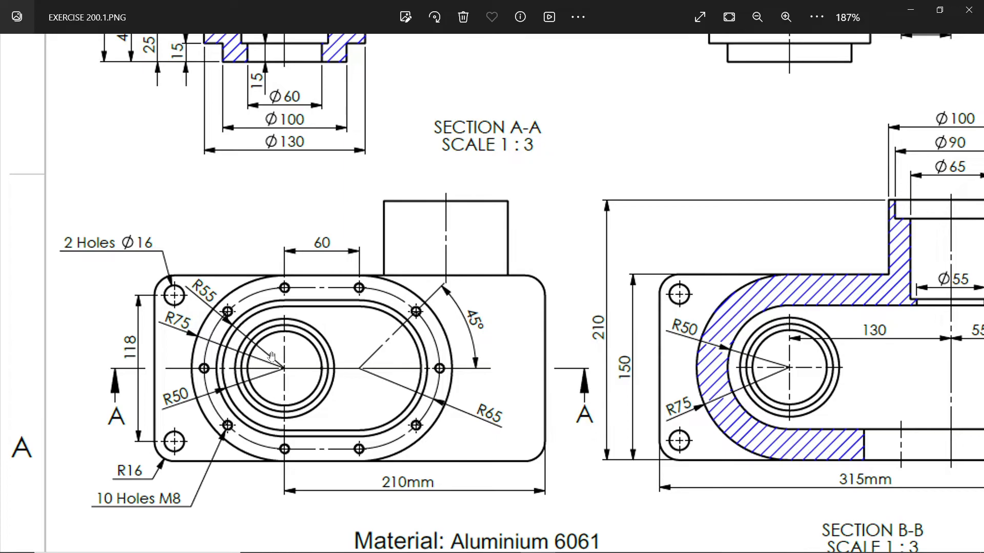
scroll(272, 356, down, 3)
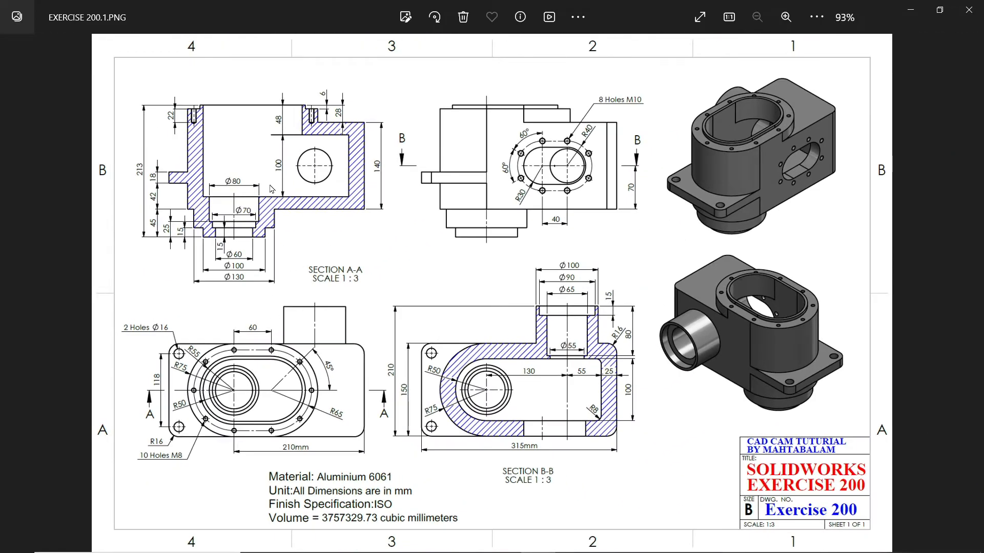
scroll(272, 189, up, 3)
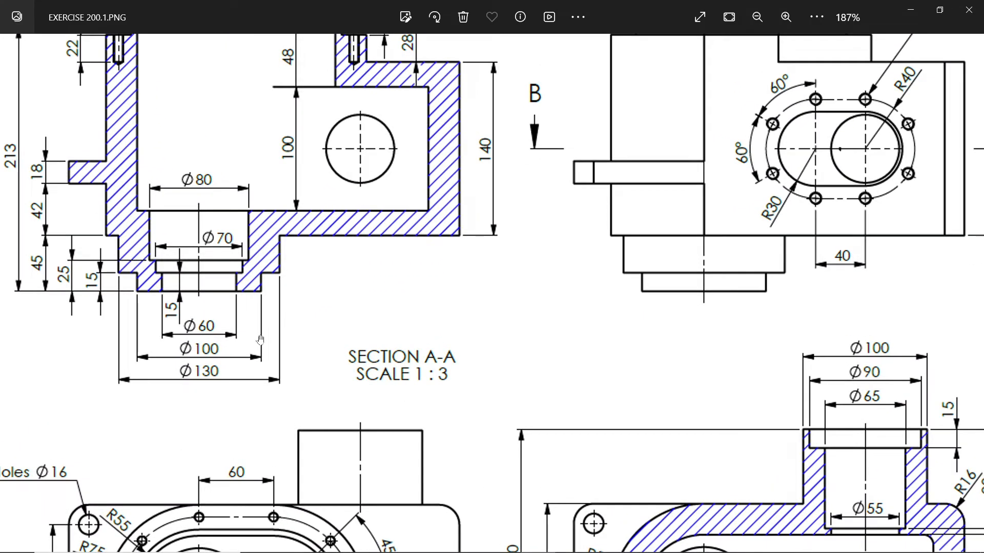
scroll(261, 340, down, 2)
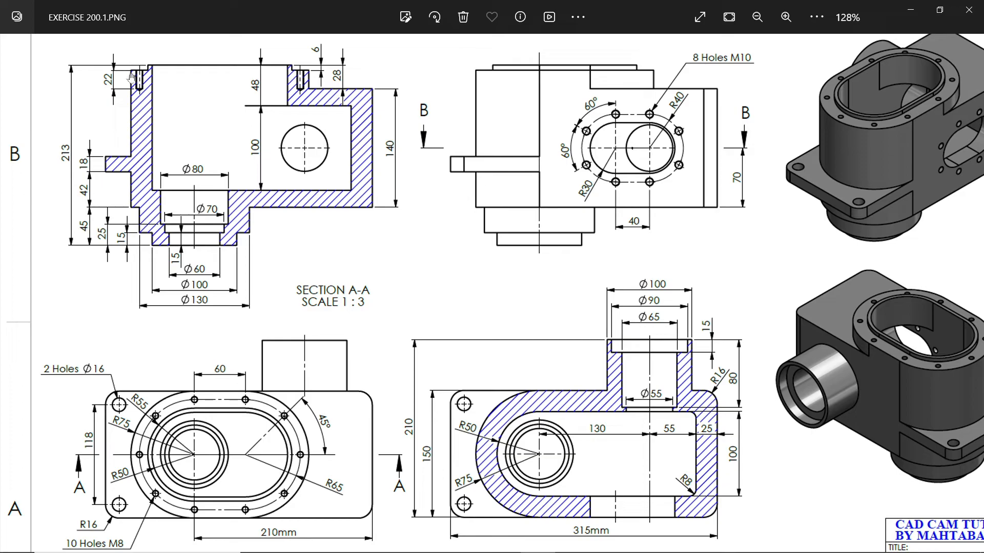
Switch to Calculator, place it beside Section A-A, add the 140 and 28 mm heights, and clear the calculation
key(alt+Tab)
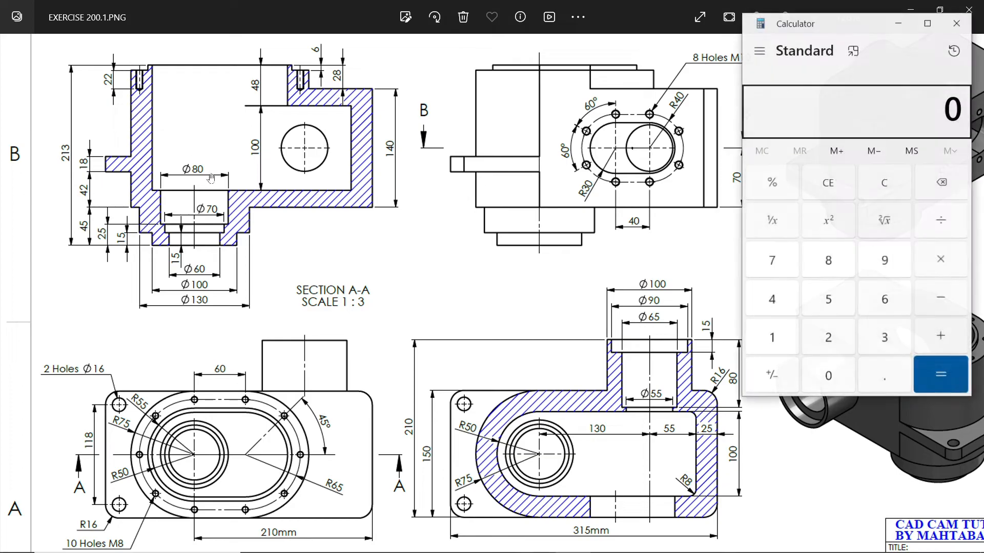
drag(821, 30, 498, 60)
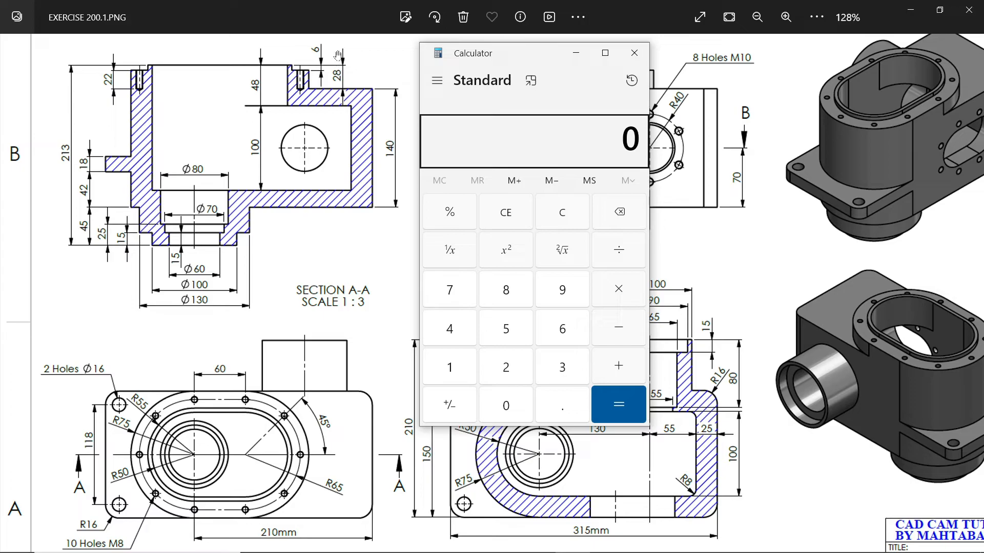
click(451, 365)
click(450, 331)
click(510, 404)
click(598, 362)
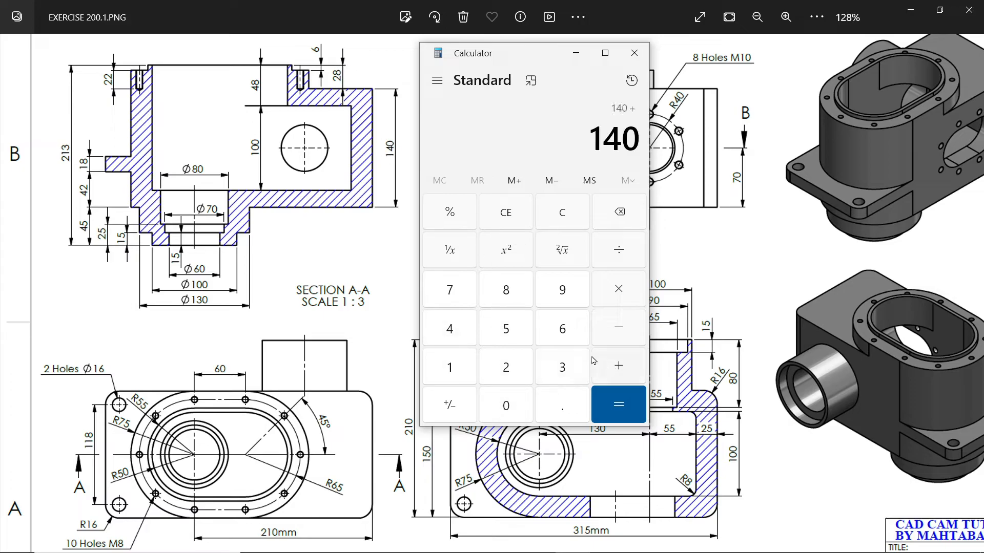
click(509, 366)
click(505, 290)
click(610, 368)
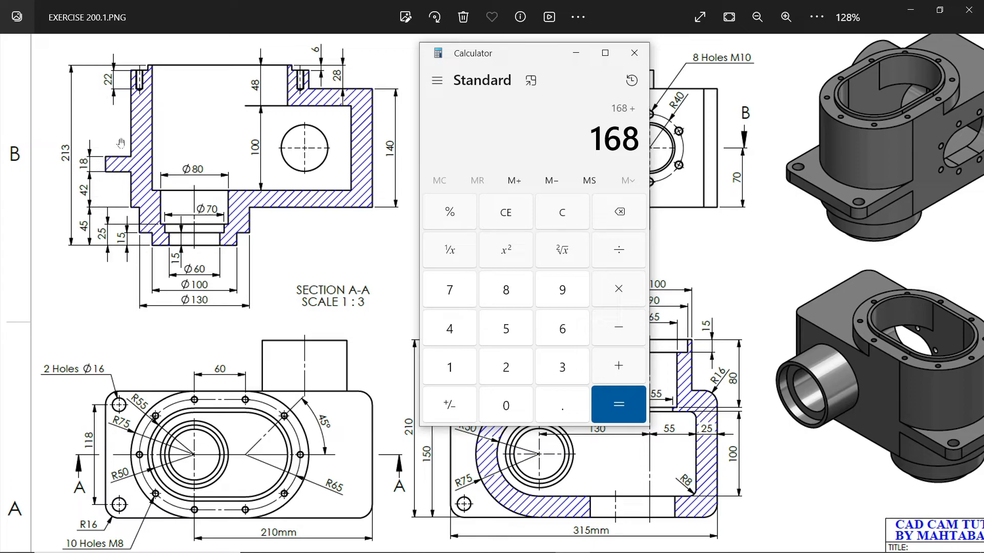
click(560, 215)
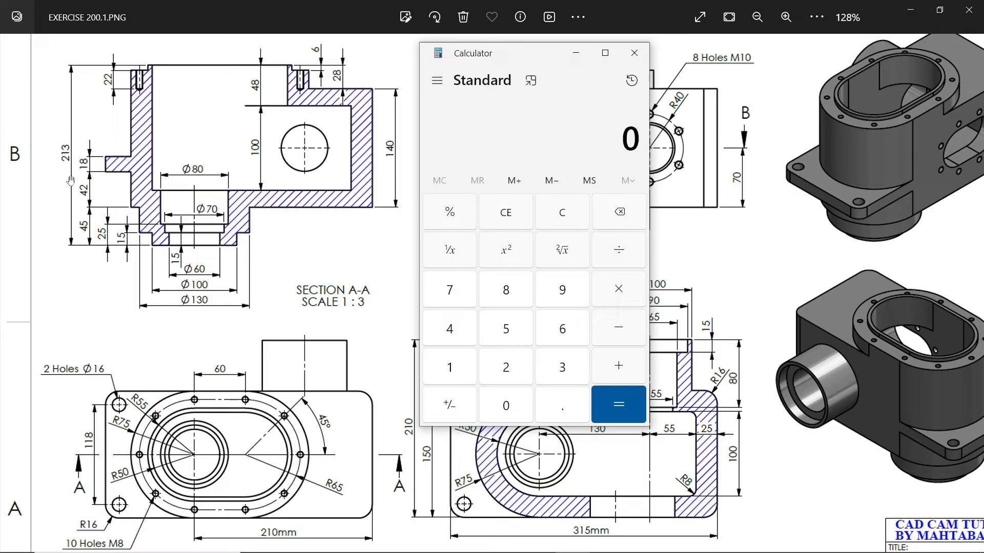
Calculate the remaining height above the flange as 213 − 42 − 45 − 18 and close Calculator
click(504, 369)
click(453, 372)
click(558, 375)
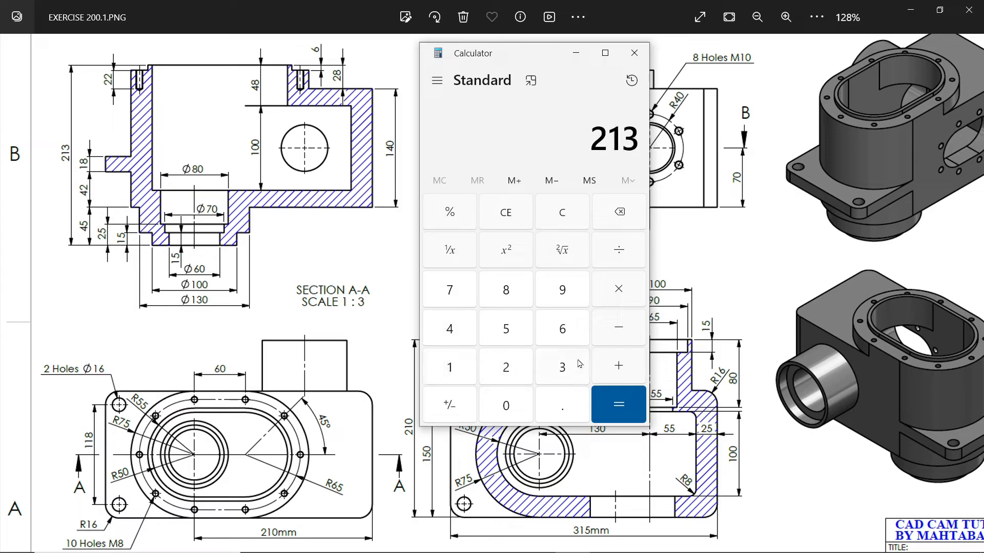
click(616, 332)
click(455, 333)
click(507, 330)
click(617, 329)
click(461, 330)
click(508, 368)
click(619, 328)
click(450, 368)
click(505, 290)
click(617, 405)
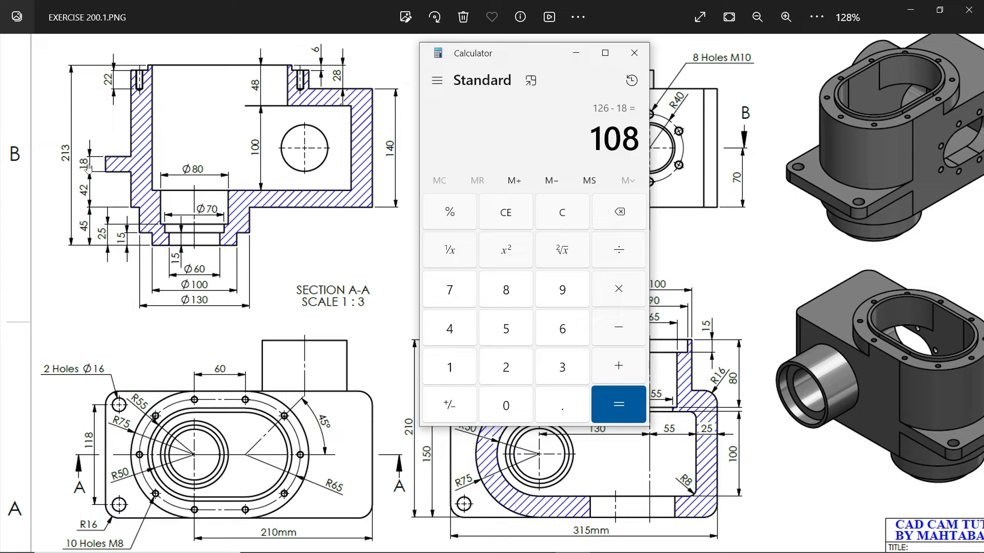
click(634, 53)
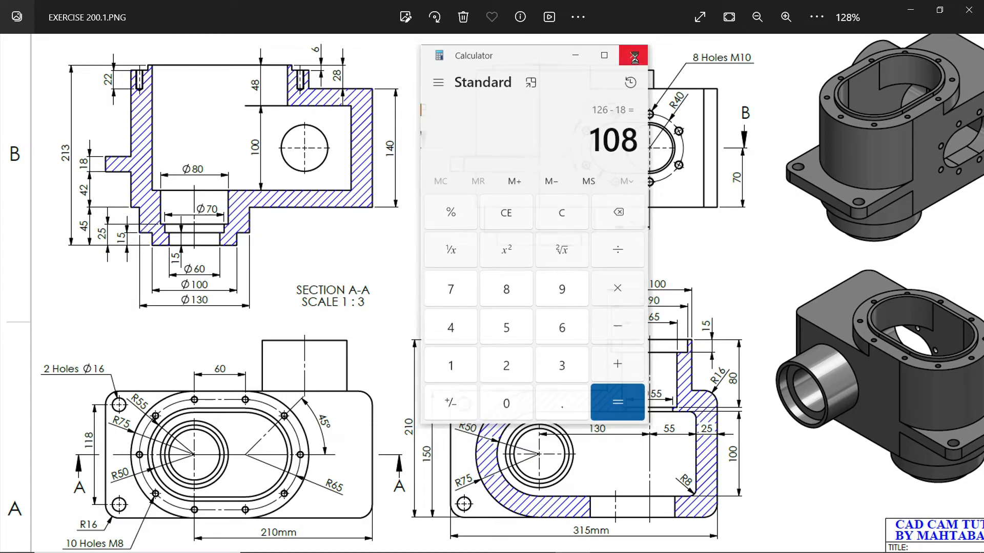
Review Section B-B in the drawing, switch to SOLIDWORKS and start a sketch on the Top Plane
scroll(344, 256, down, 2)
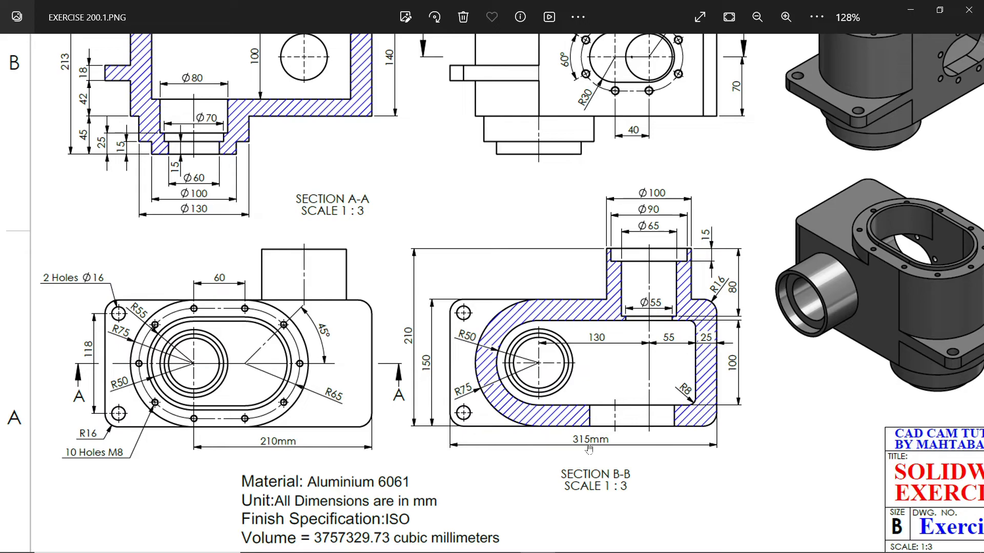
drag(417, 201, 438, 280)
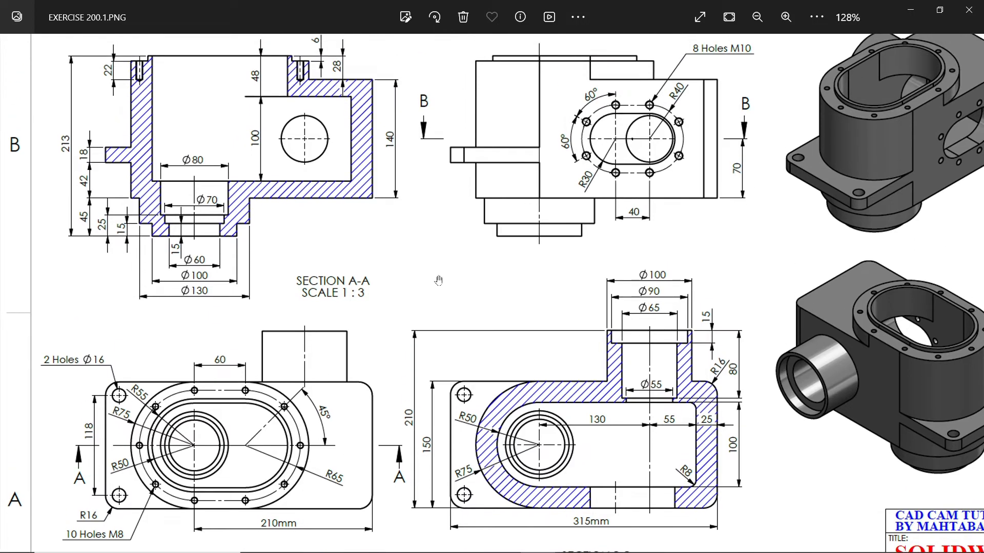
click(910, 10)
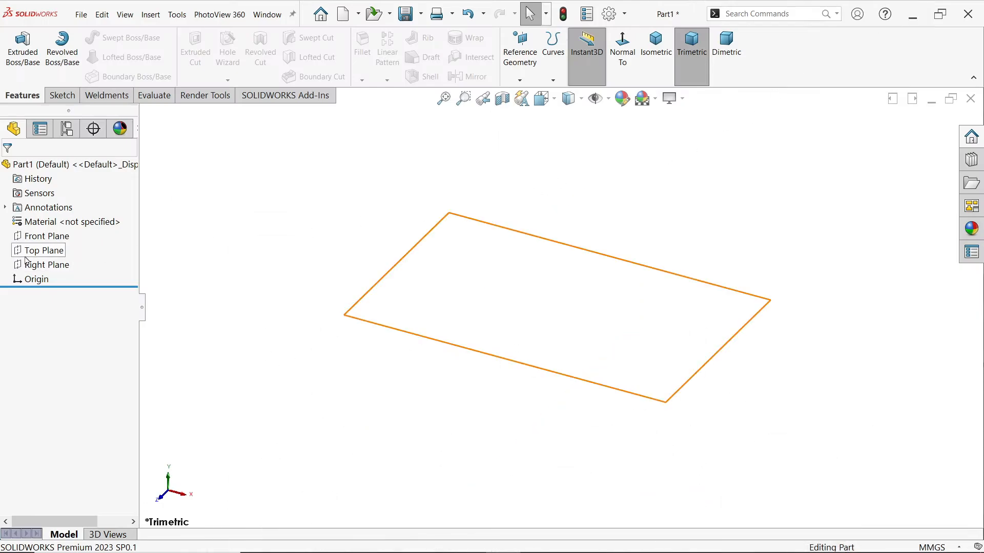
click(41, 251)
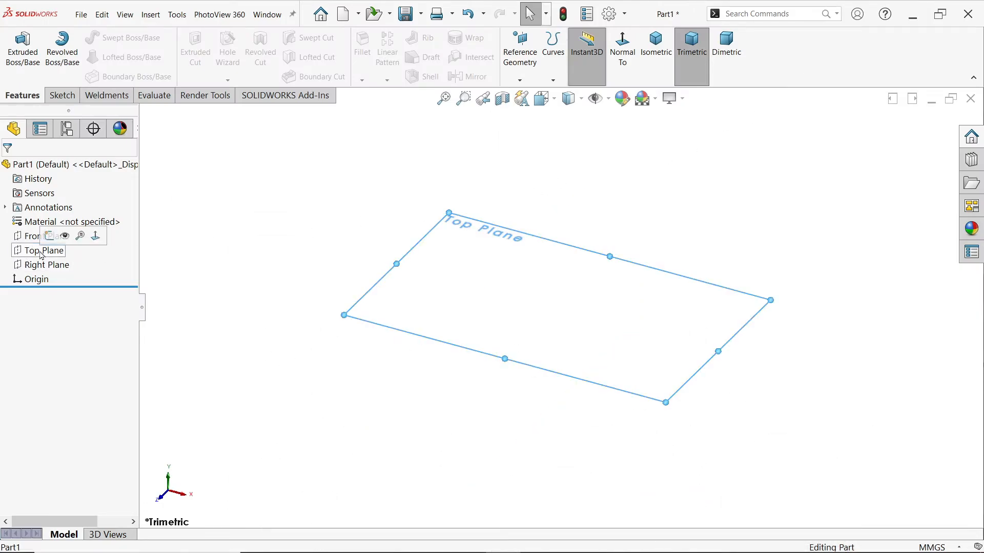
click(50, 239)
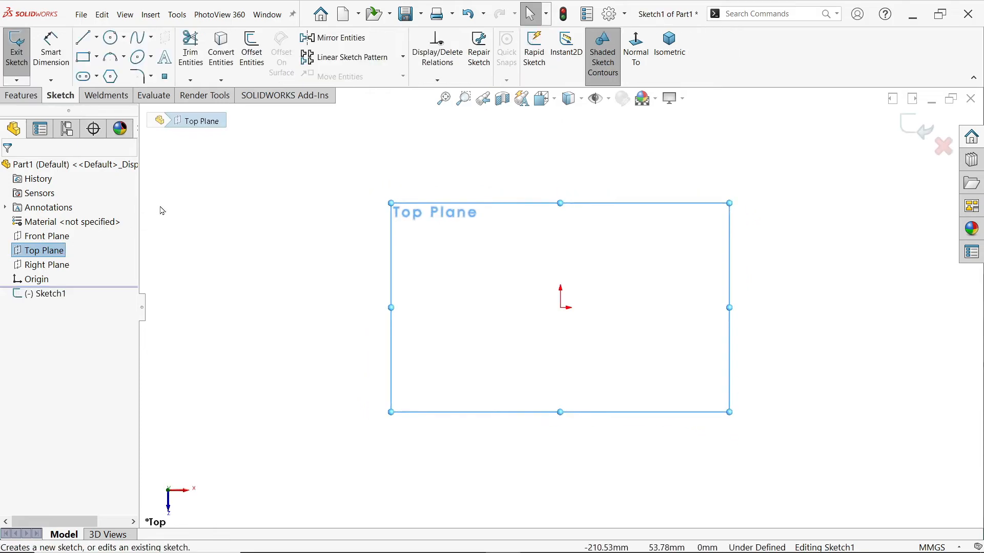
Sketch a vertical straight slot from the origin upward, about 39 mm between centres and about 81 mm wide
click(97, 78)
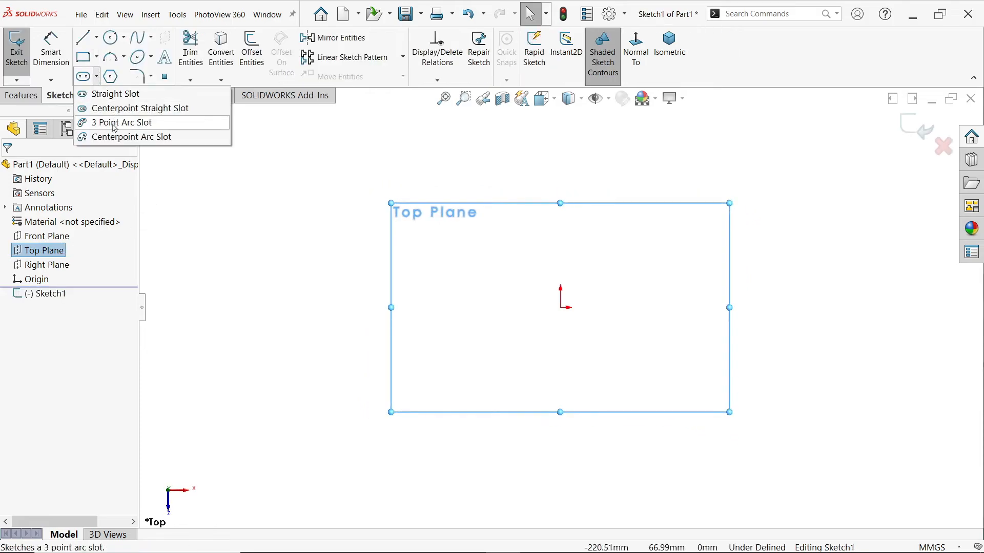
click(105, 95)
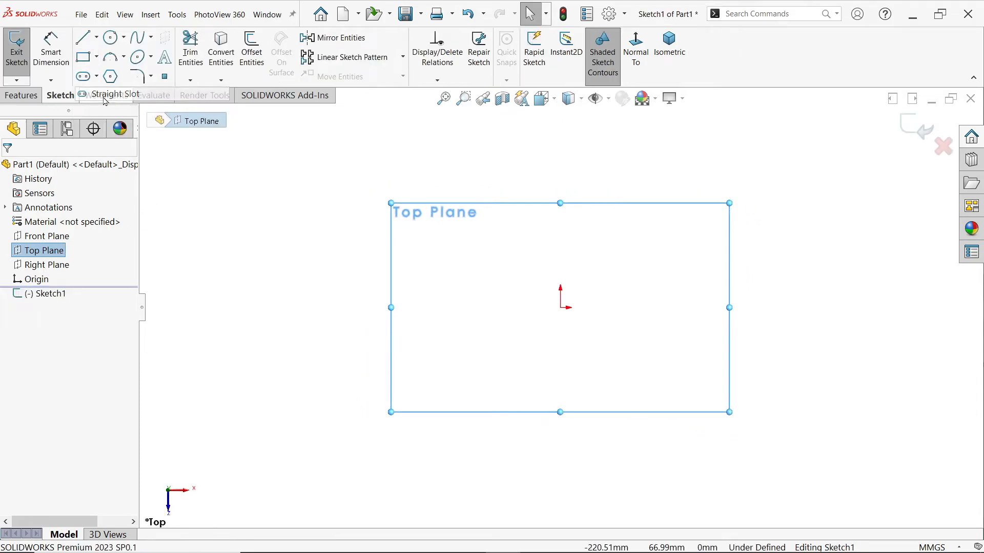
click(561, 308)
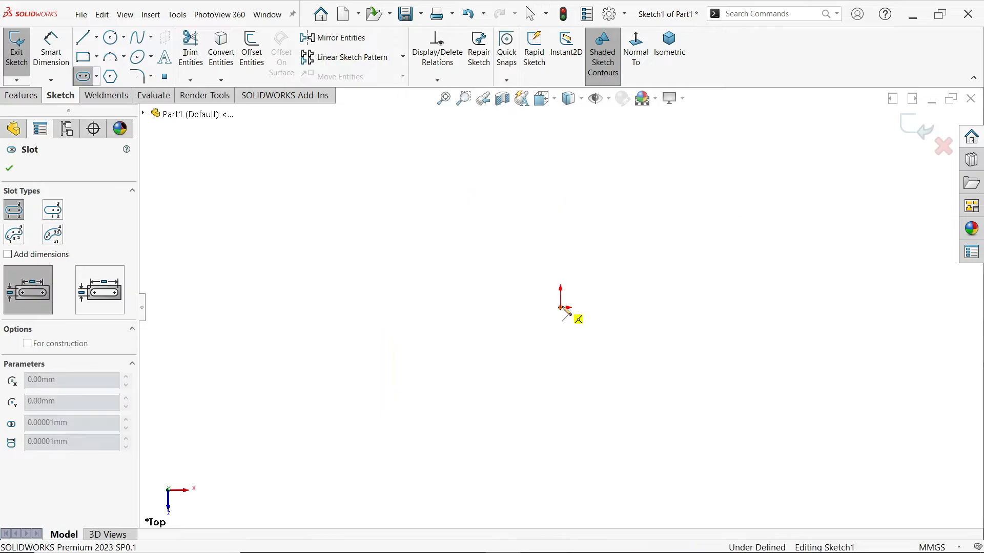
click(560, 234)
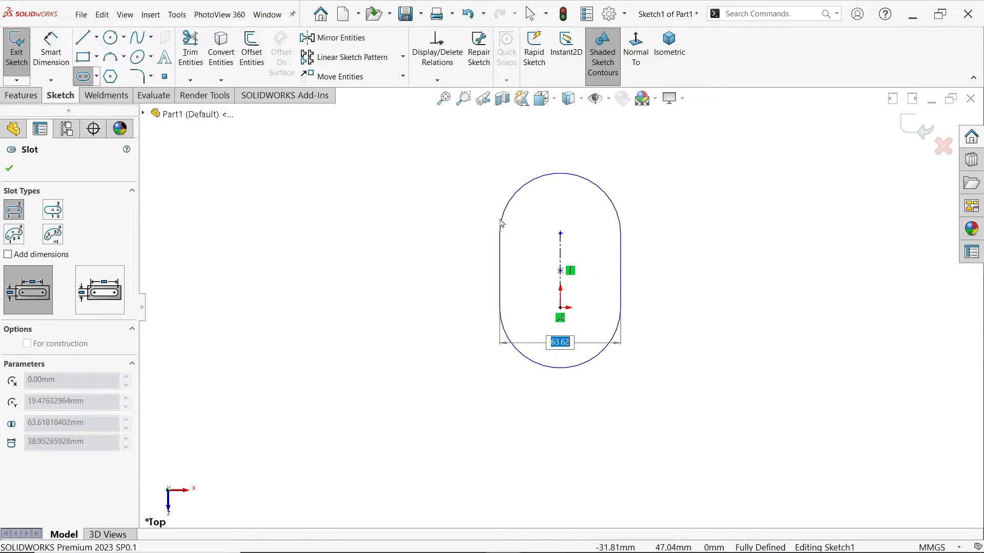
click(483, 220)
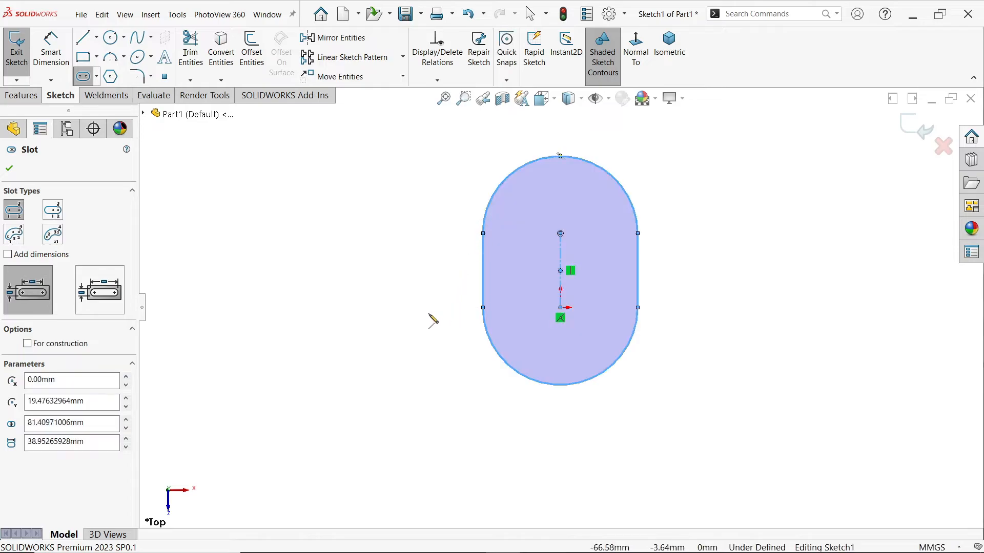
key(Escape)
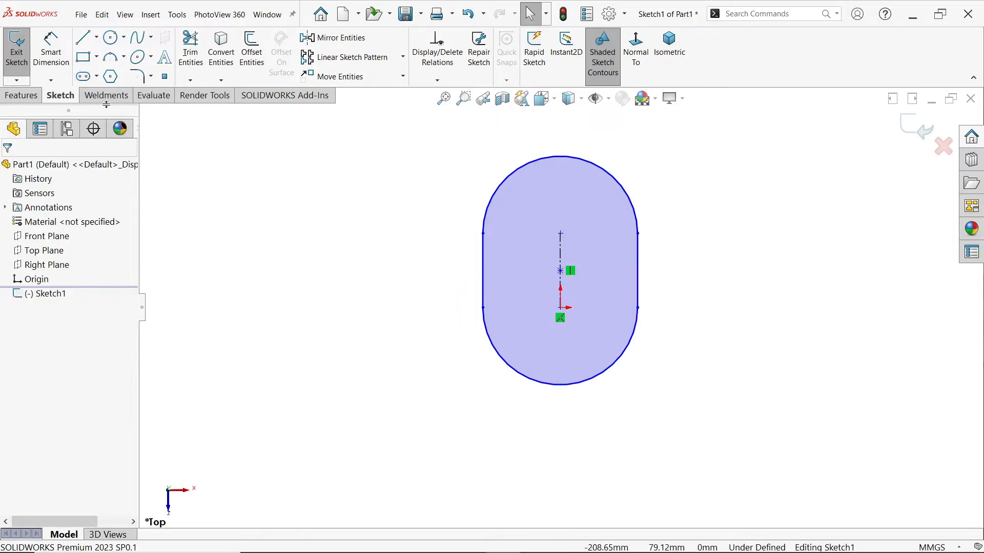
Draw three connected lines squaring off the slot's lower end, with vertical sides about 63 mm long starting at the lower arc endpoints
click(82, 37)
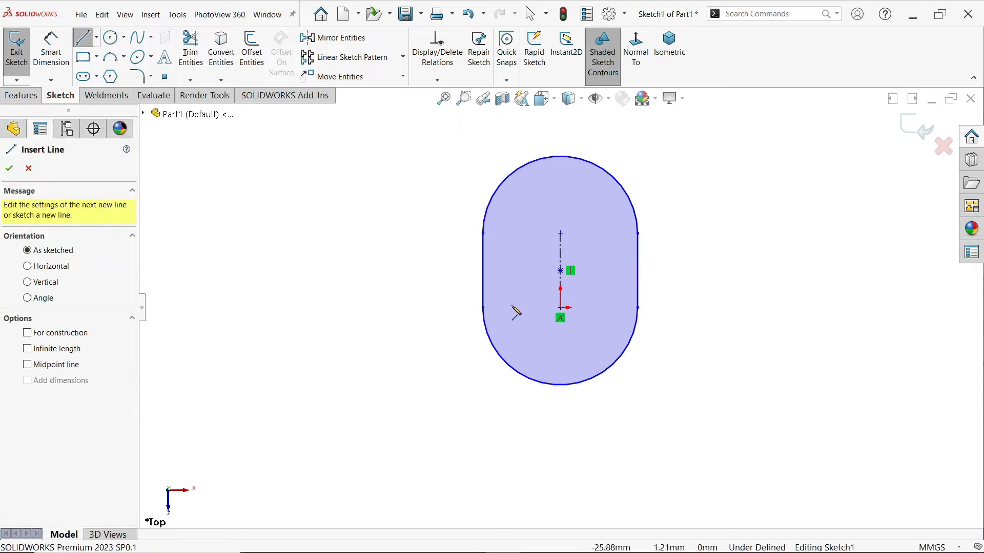
click(482, 308)
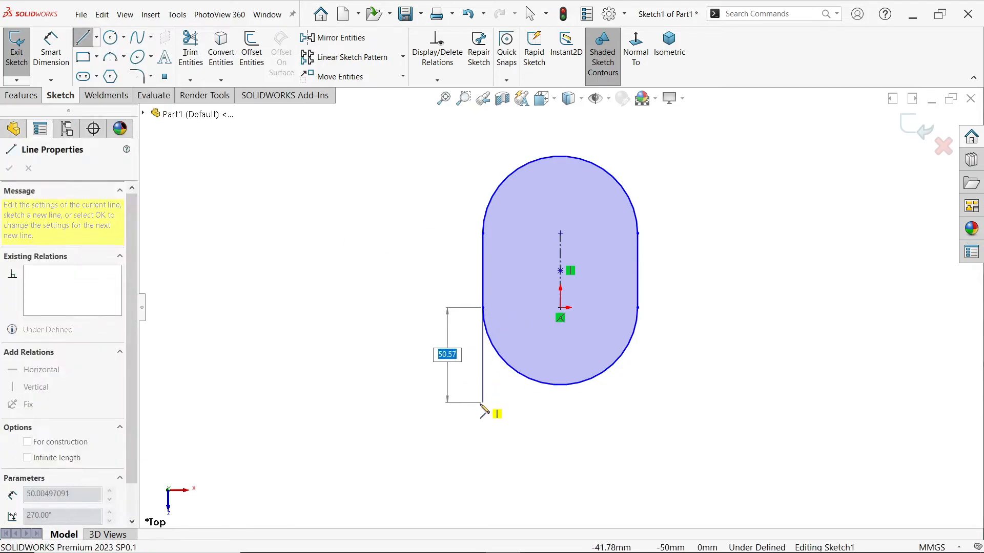
click(483, 428)
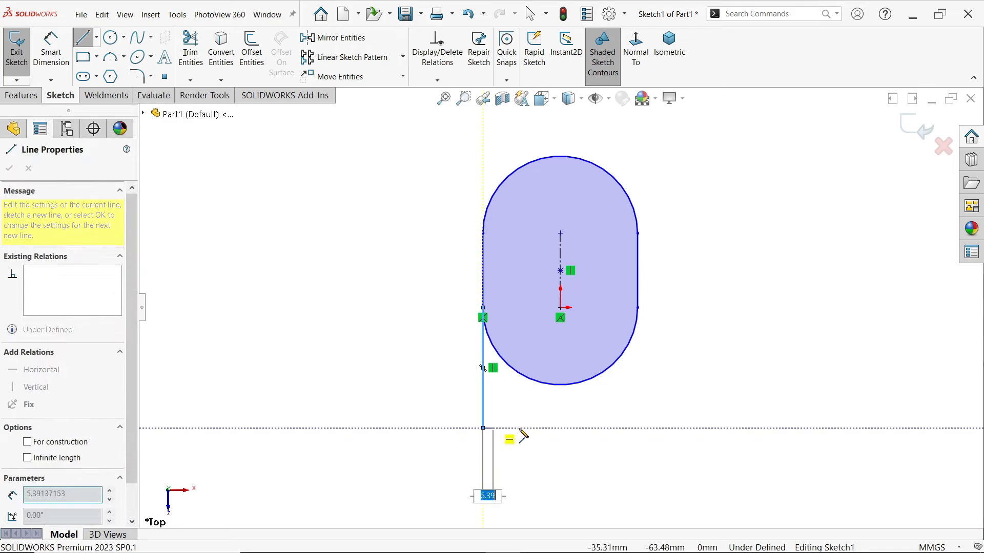
click(637, 428)
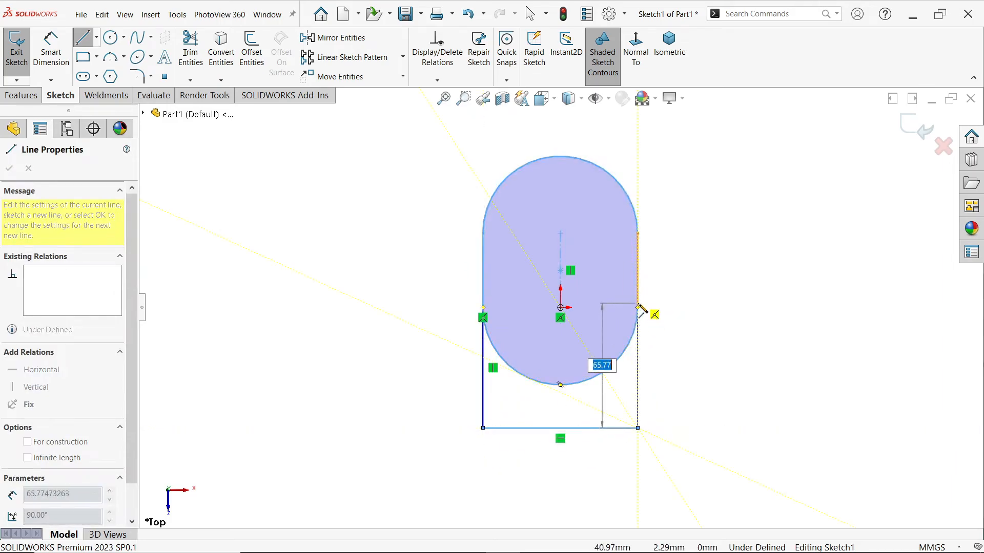
click(637, 308)
Draw three connected lines squaring off the slot's upper end, with vertical sides about 70 mm long starting at the upper arc endpoints
scroll(641, 208, up, 2)
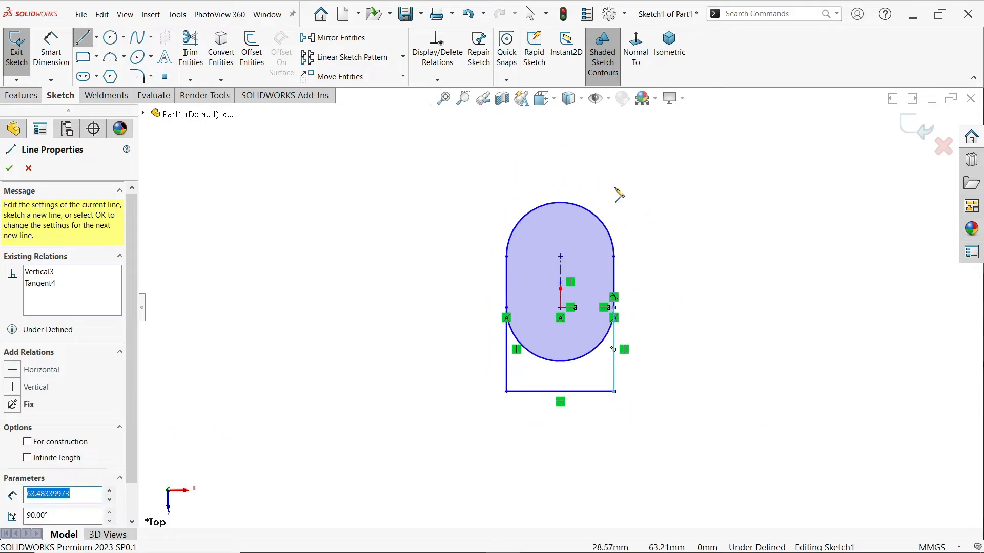
scroll(562, 174, down, 2)
click(481, 311)
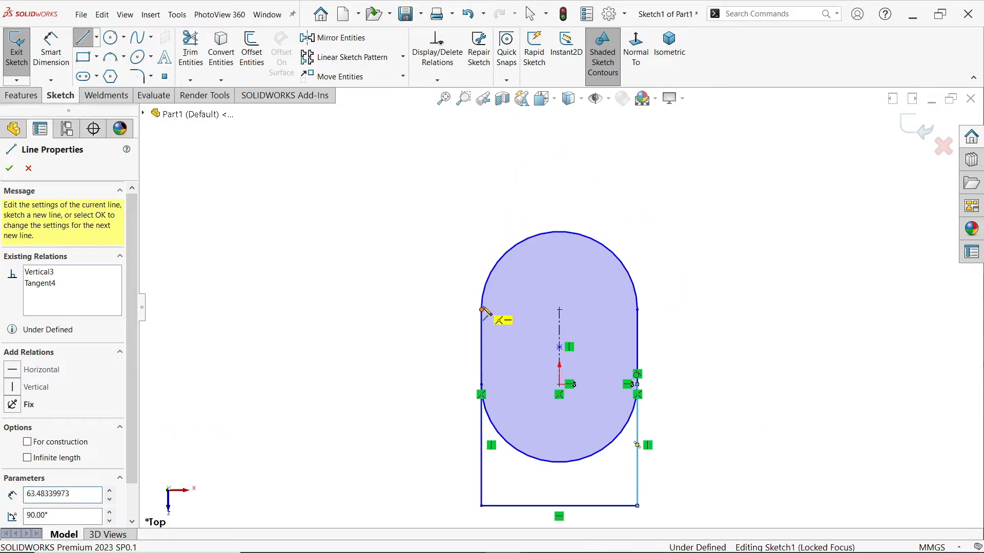
click(481, 175)
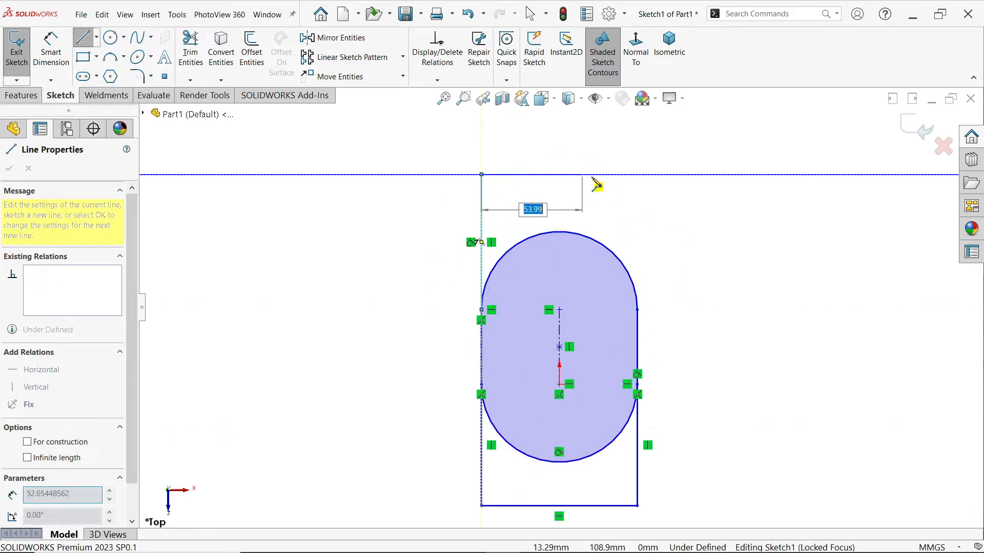
click(638, 175)
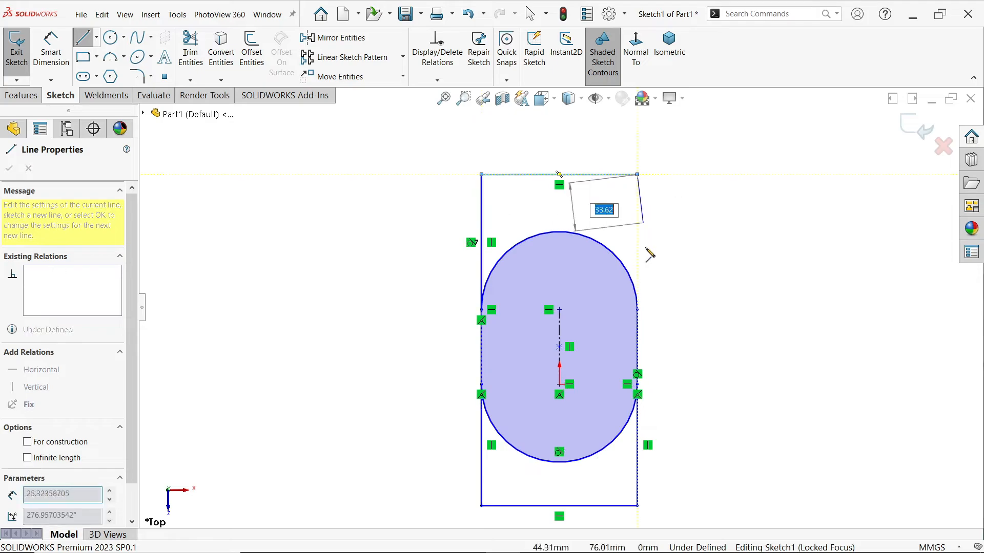
click(637, 310)
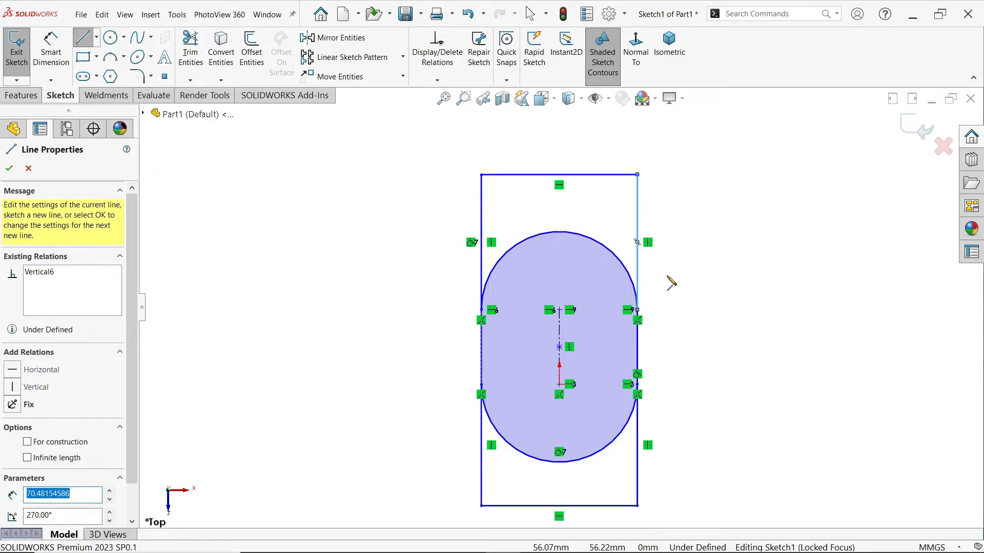
Dimension the slot's lower arc with a 75 mm radius
key(Escape)
click(51, 52)
scroll(619, 470, up, 2)
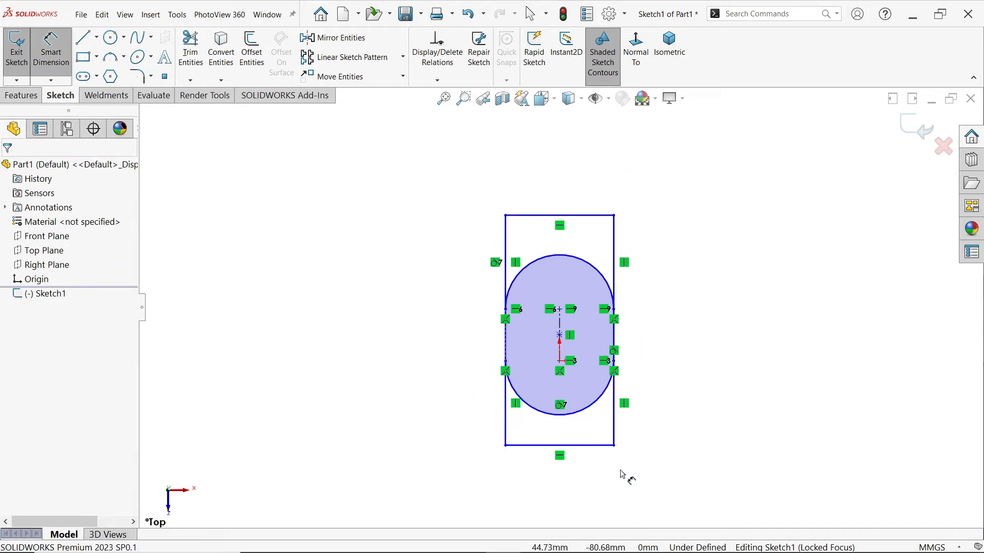
scroll(545, 354, down, 2)
click(620, 426)
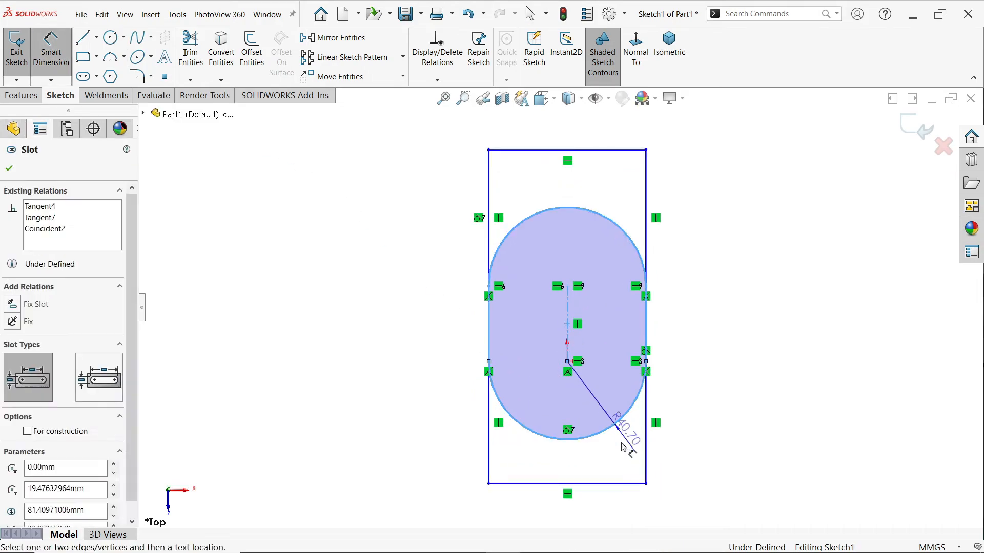
click(625, 455)
text(75)
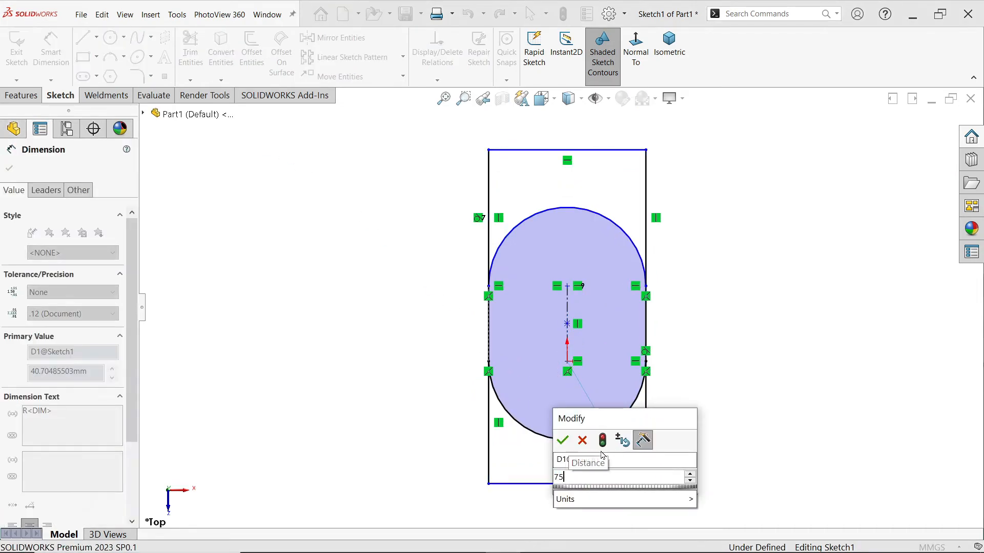
key(Return)
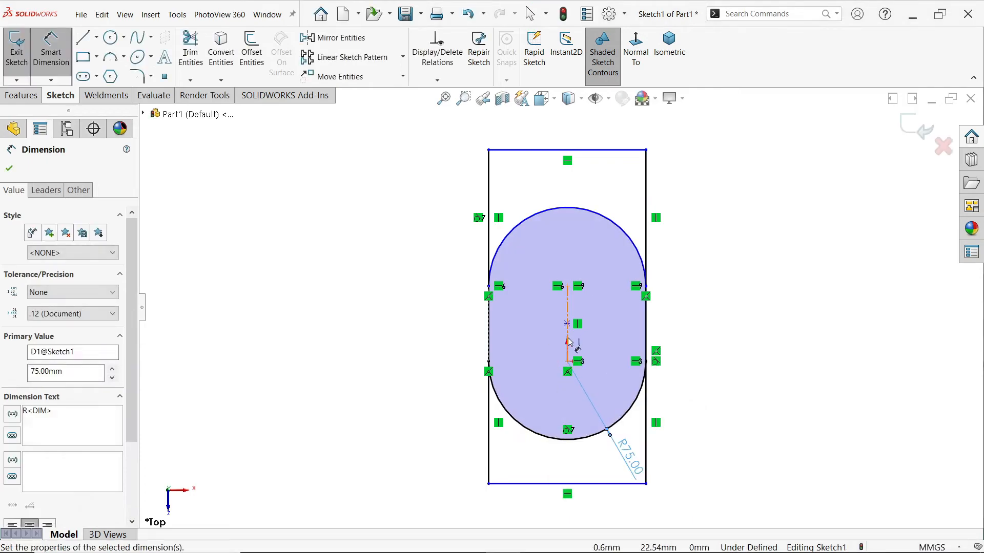
Dimension the slot's centre-to-centre distance to 60 mm
click(566, 331)
click(446, 338)
text(60)
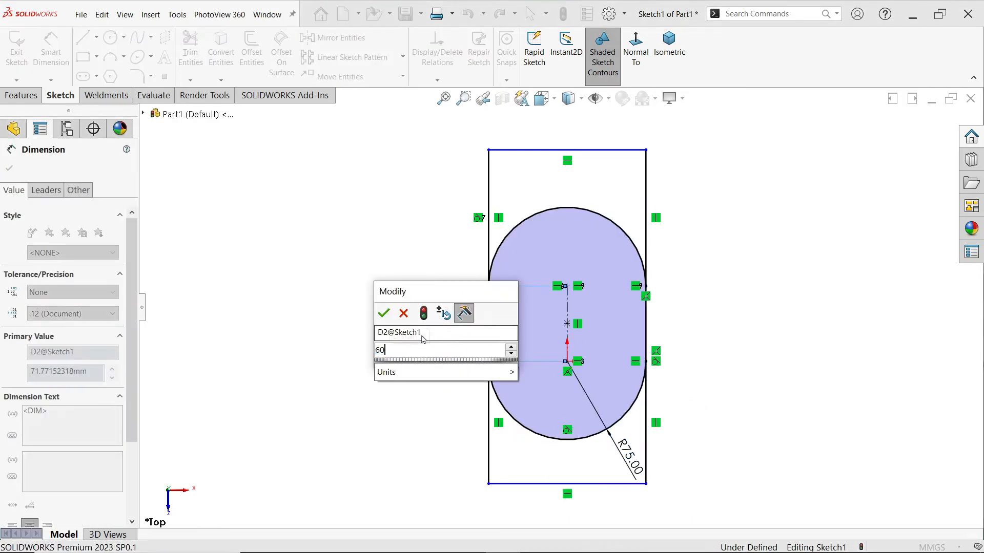
key(Return)
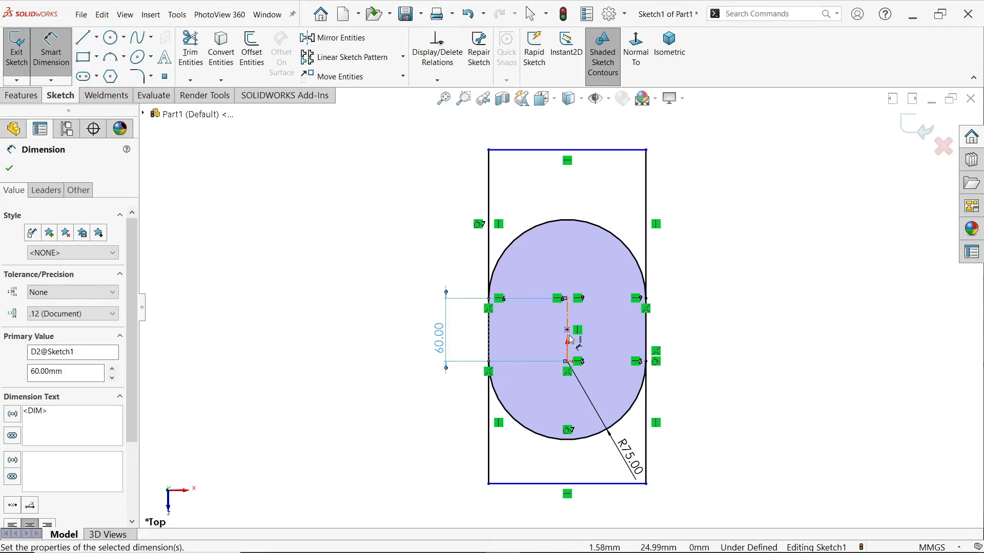
Dimension the width of the rectangle's upper edge as a driven dimension
click(605, 150)
click(597, 137)
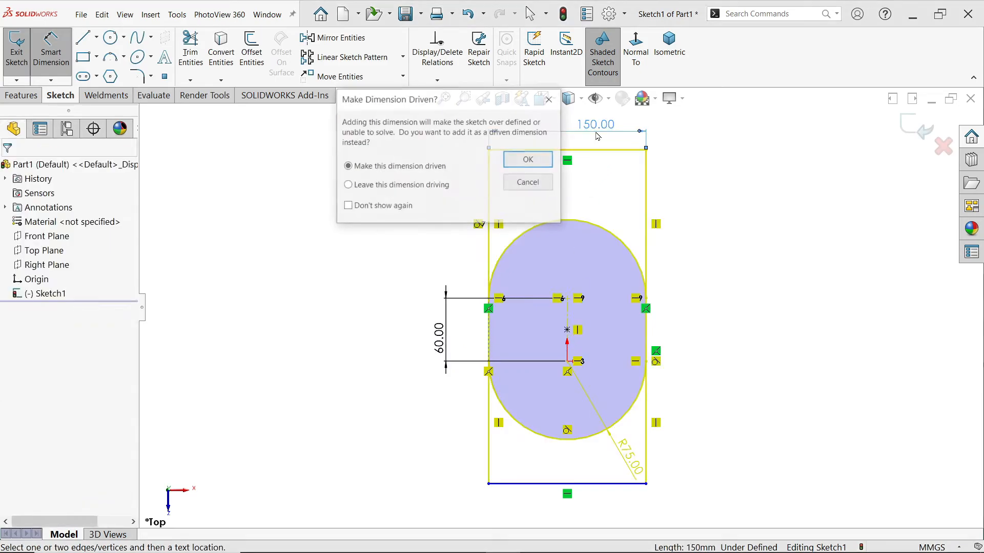
click(528, 159)
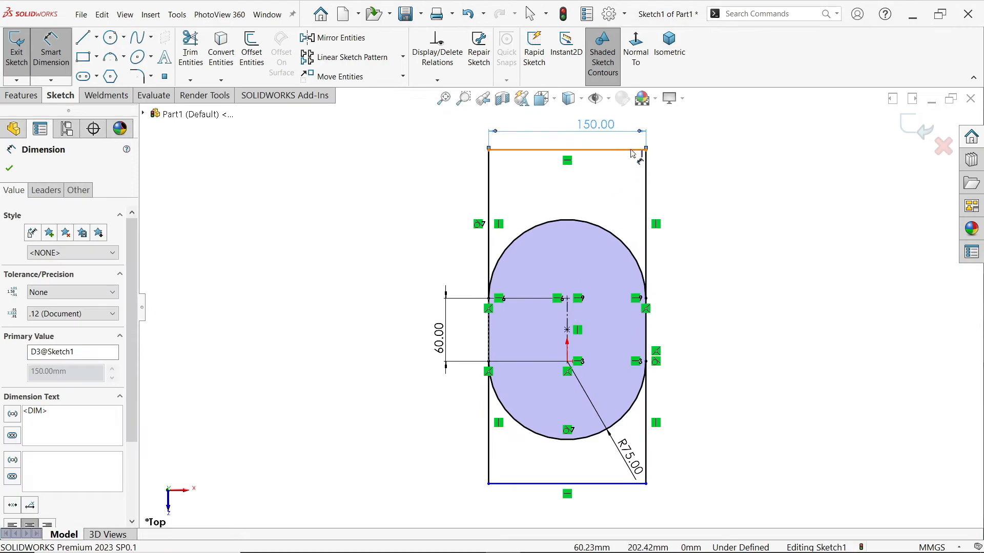
Dimension the vertical distance from the origin to the rectangle's upper edge as 210 mm
click(606, 299)
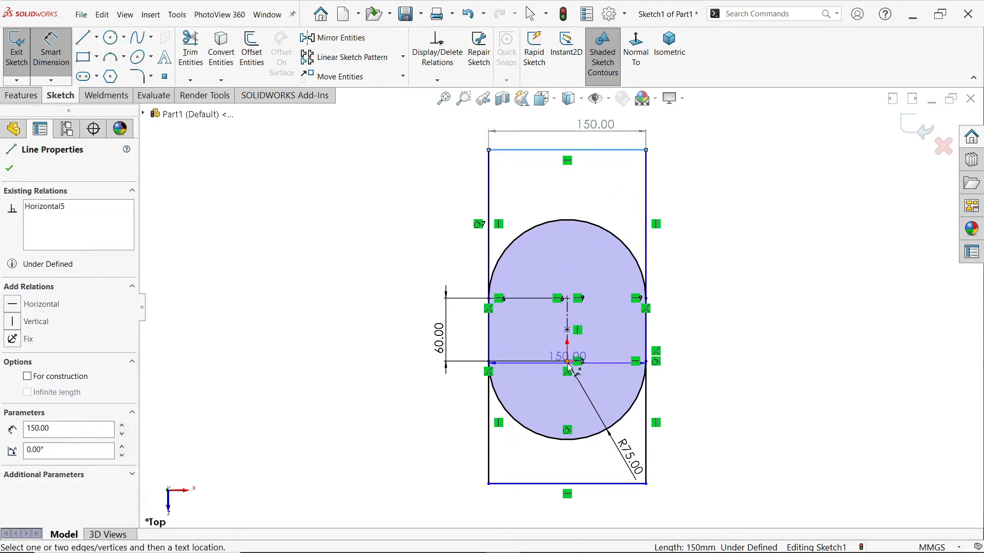
click(647, 150)
click(716, 276)
text(210)
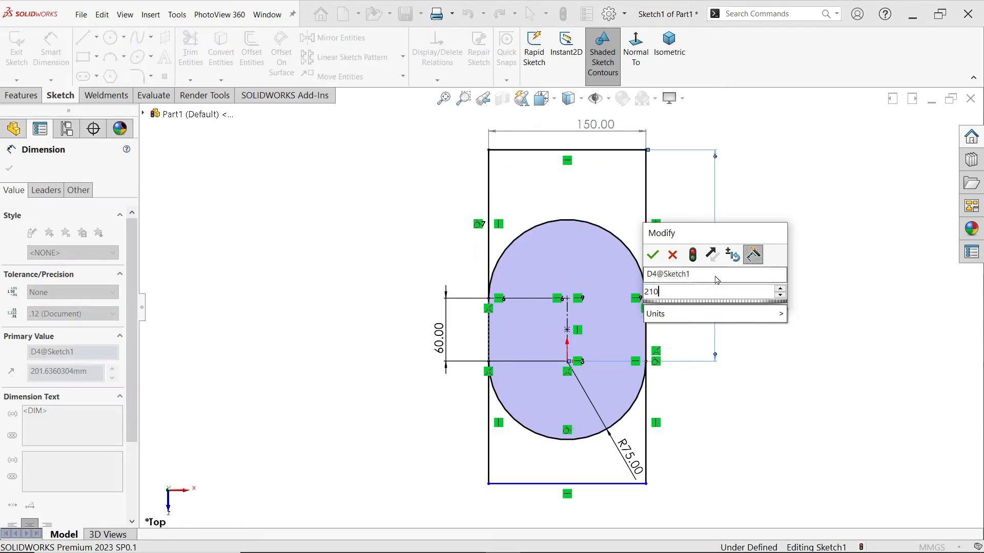
click(652, 254)
click(777, 242)
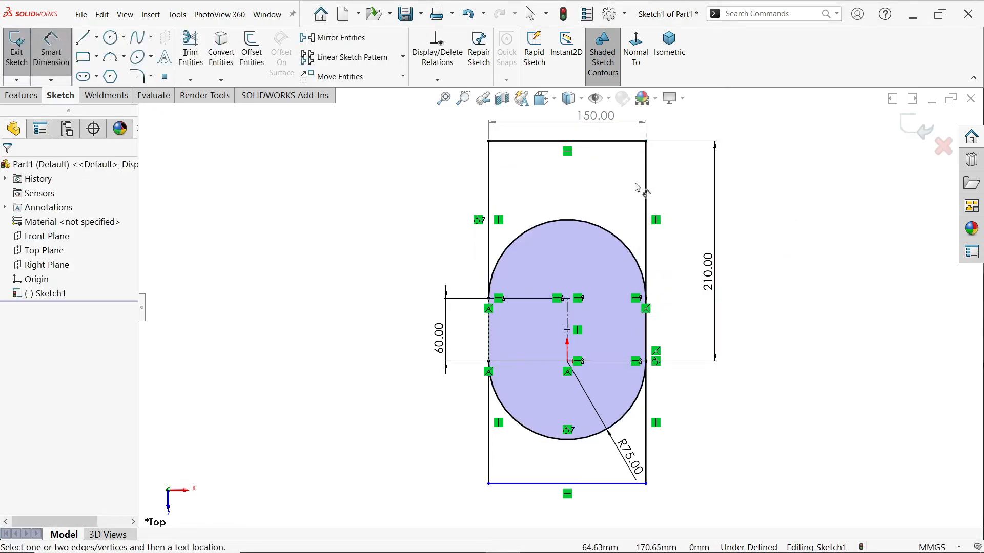
Dimension the overall height between the rectangle's upper and lower edges as 315 mm
click(634, 142)
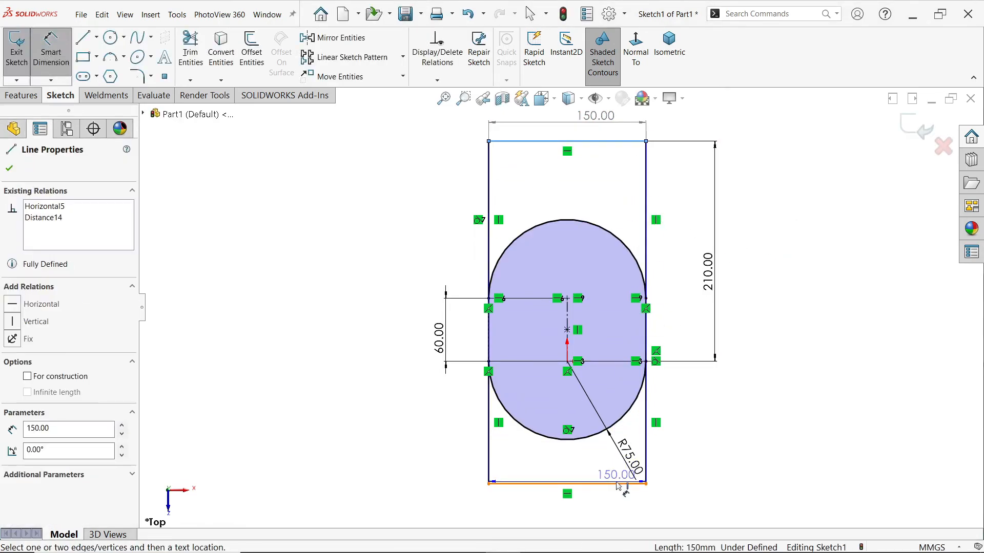
click(628, 483)
click(749, 319)
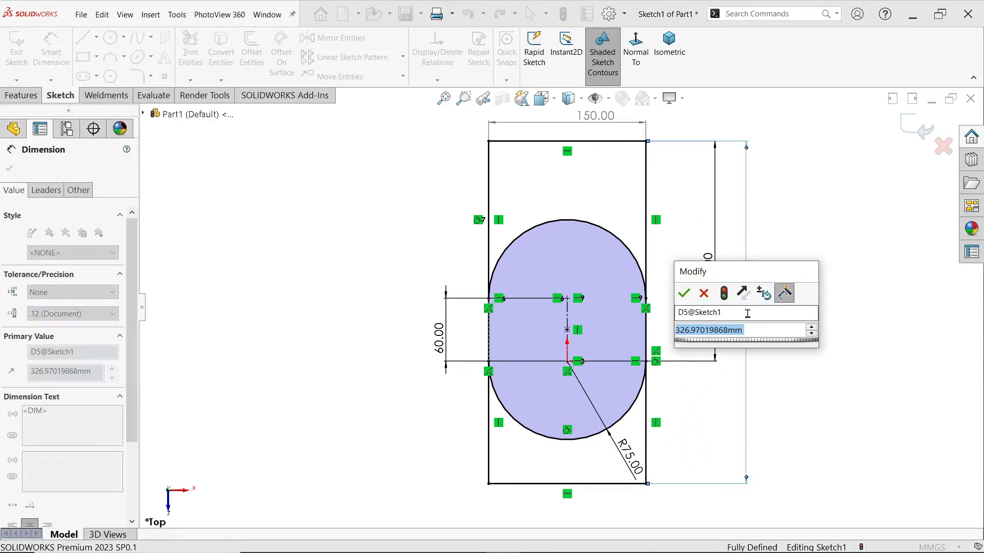
text(315)
click(683, 294)
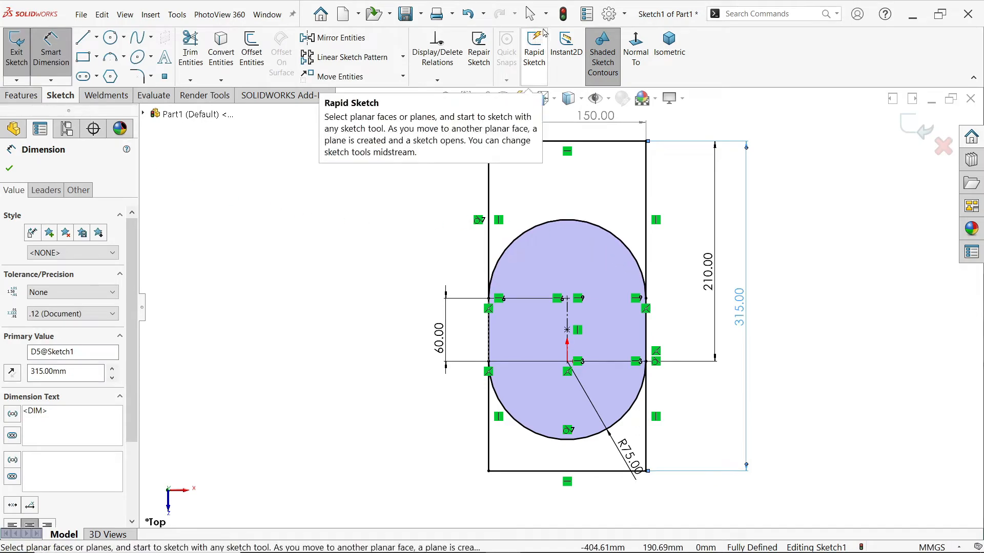
Extrude only the slot-shaped region of the sketch 168 mm downward as a blind boss, with the depth entered as 140+28
click(669, 49)
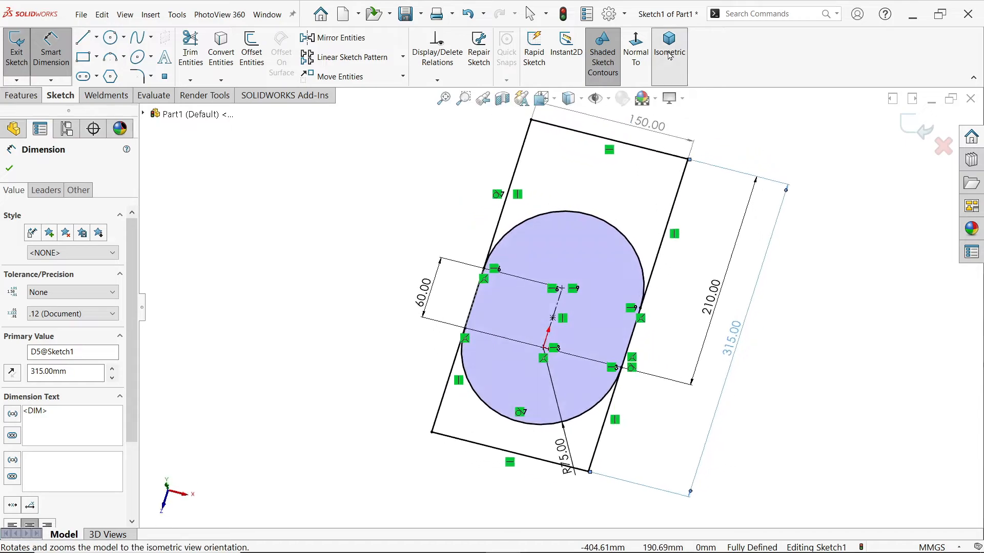
click(21, 95)
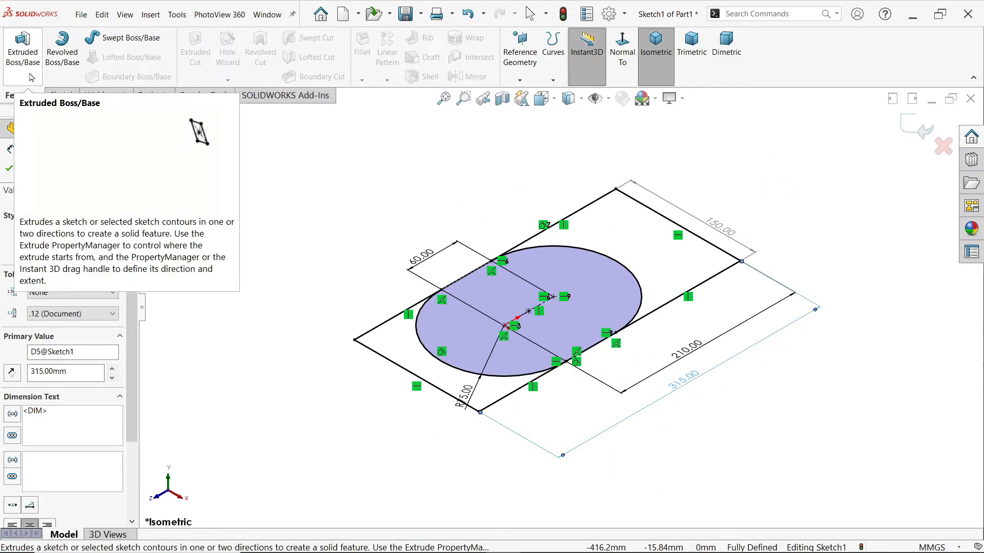
click(30, 76)
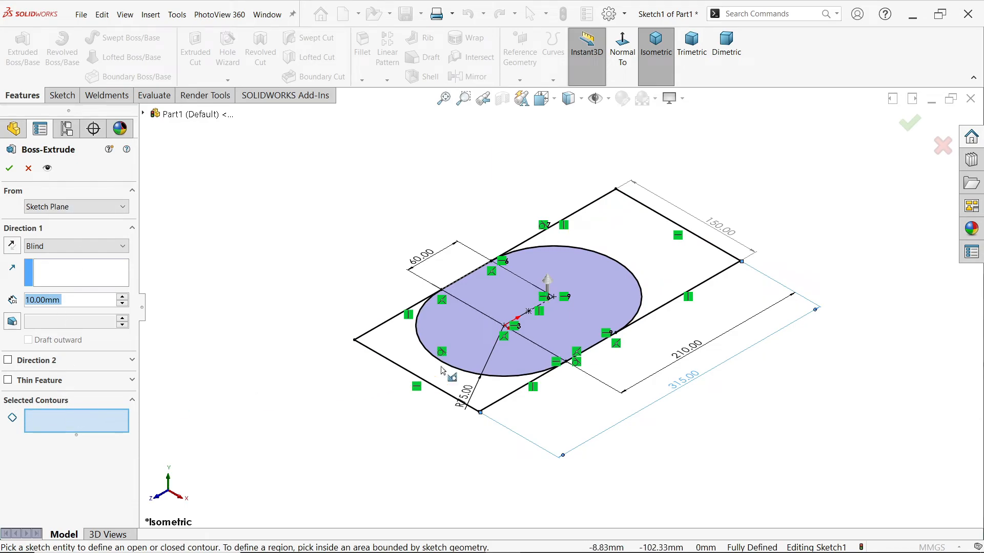
click(581, 307)
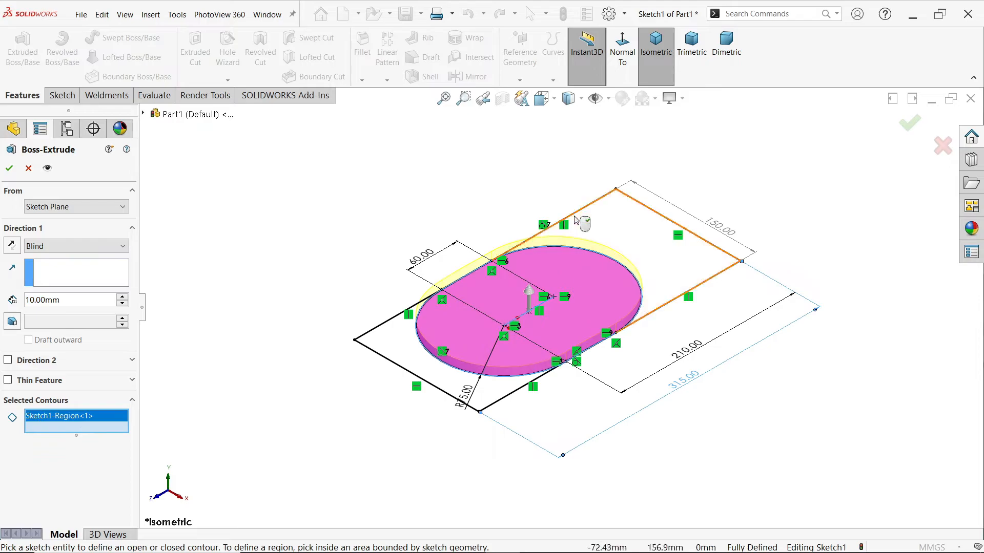
click(11, 245)
double_click(71, 299)
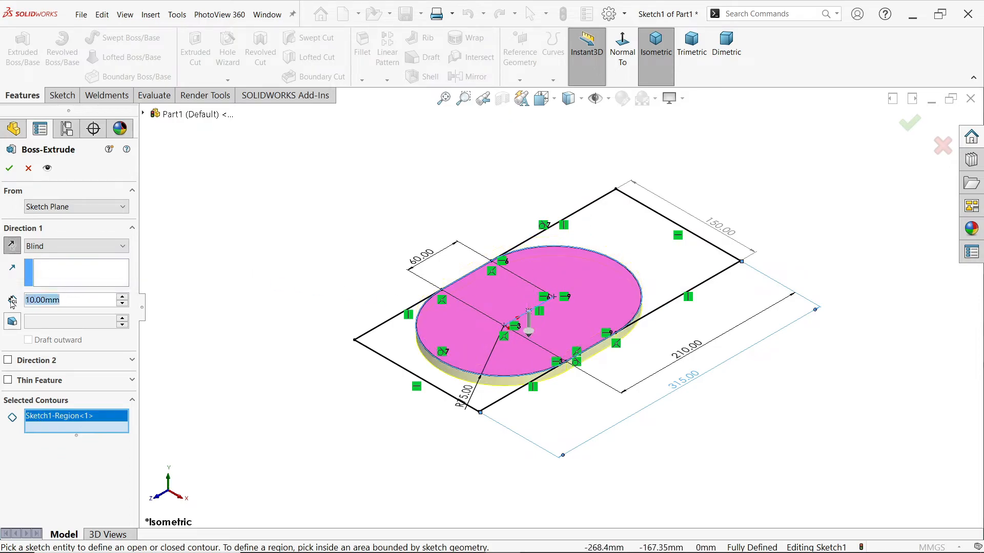
text(168)
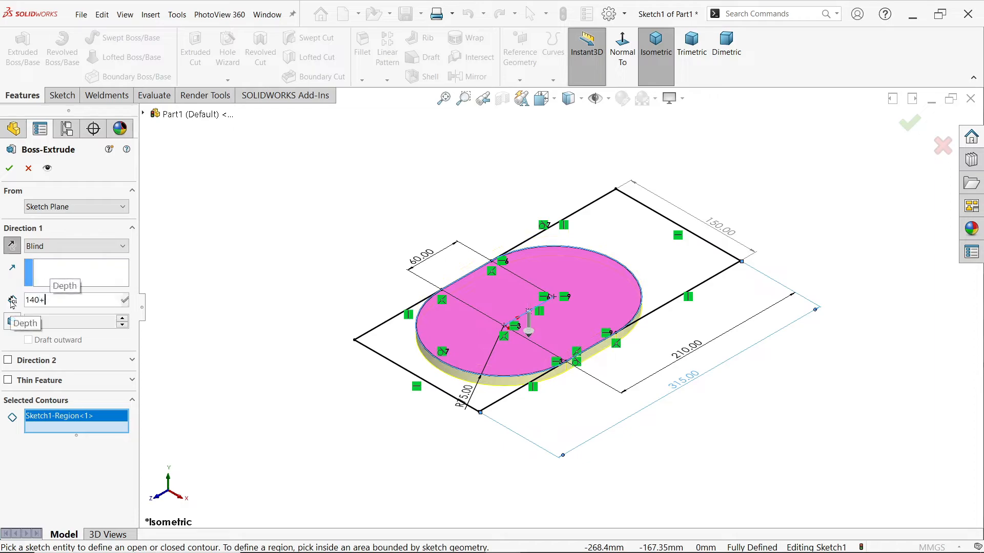
key(Return)
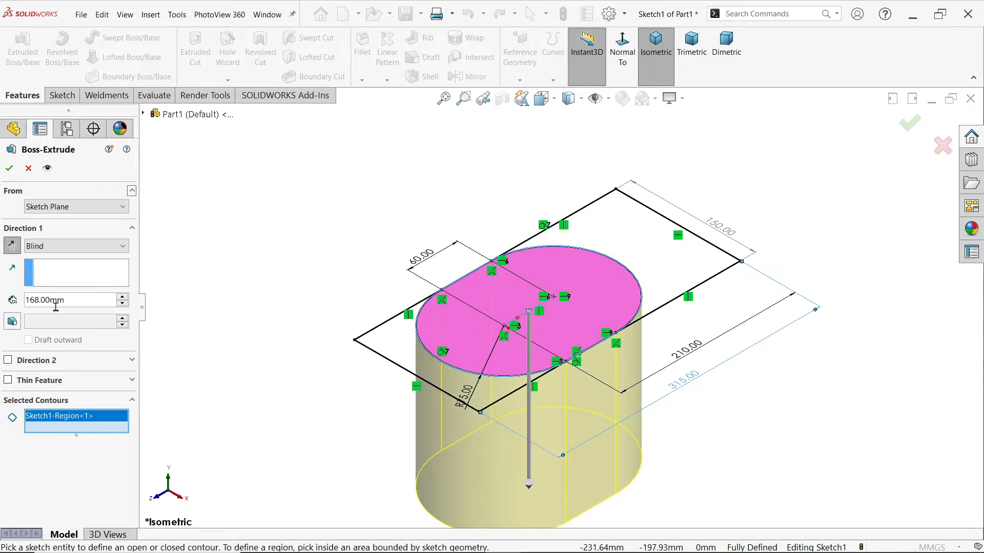
click(9, 168)
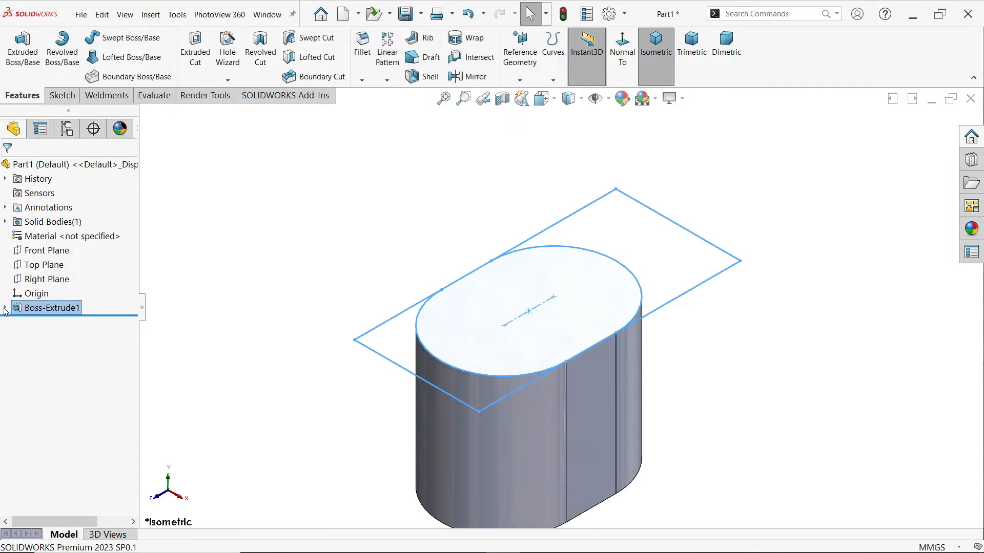
Expand the slot extrusion to expose its sketch and turn off RealView Graphics
click(5, 309)
click(670, 98)
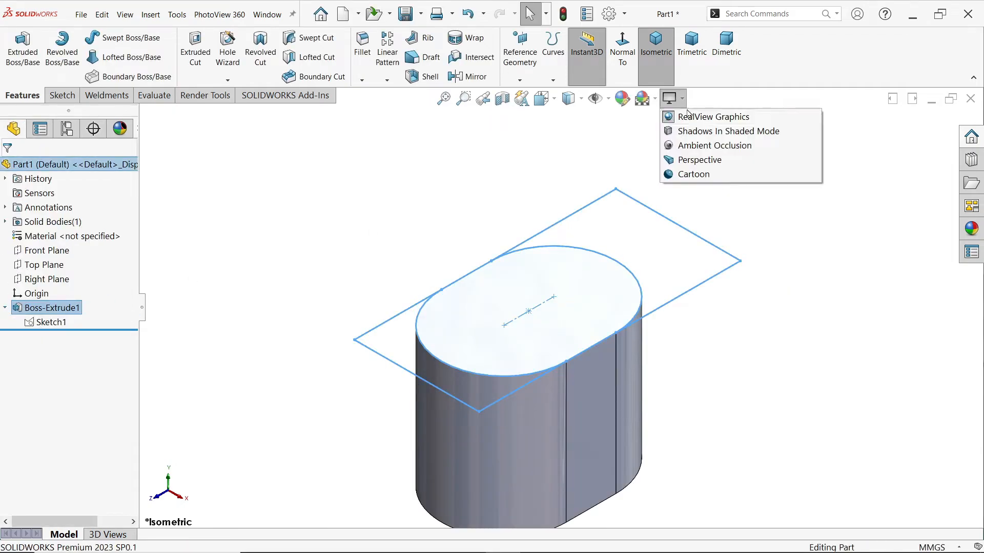
click(671, 116)
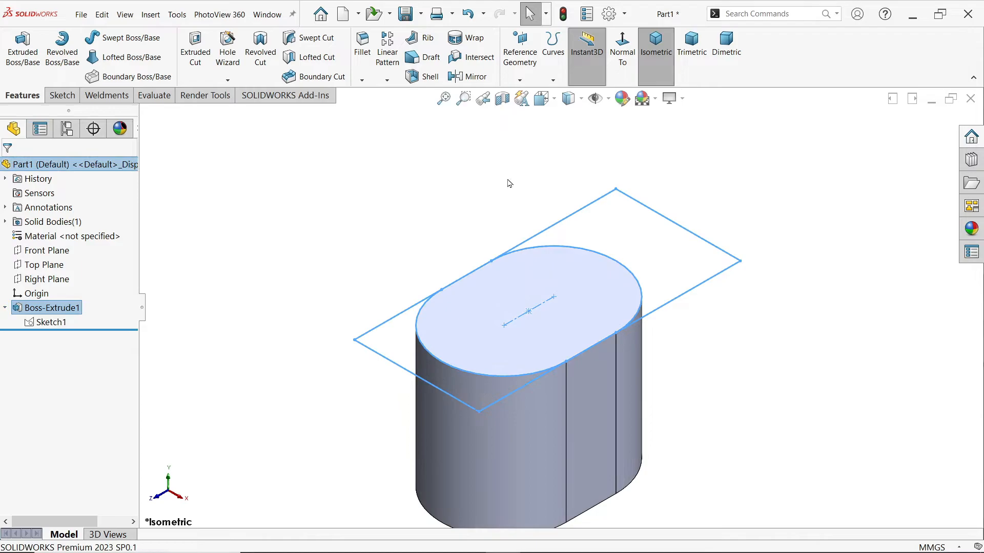
Reuse Sketch1 for a boss extrusion of the squared-off region at the slot's far end, 140 mm deep and directed downward
click(51, 322)
click(23, 51)
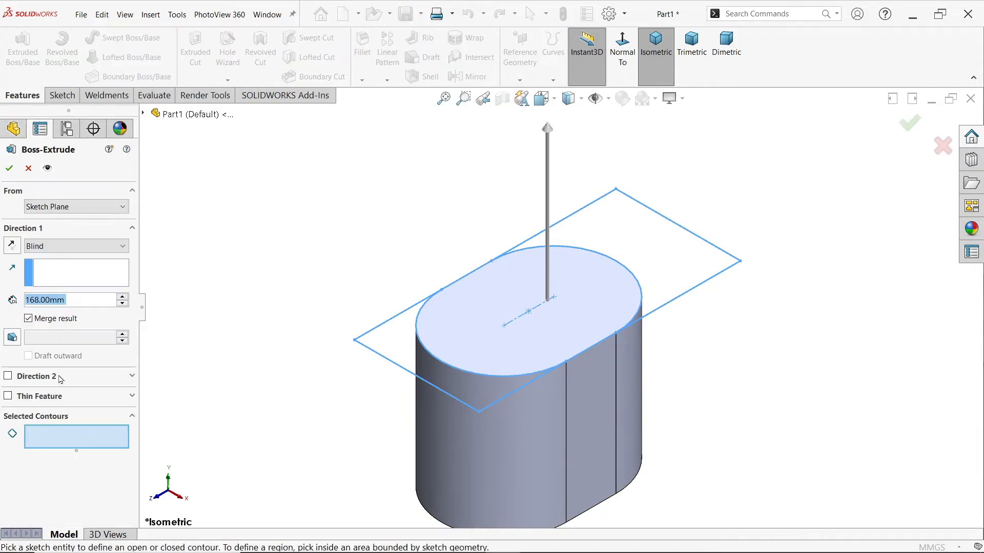
click(661, 253)
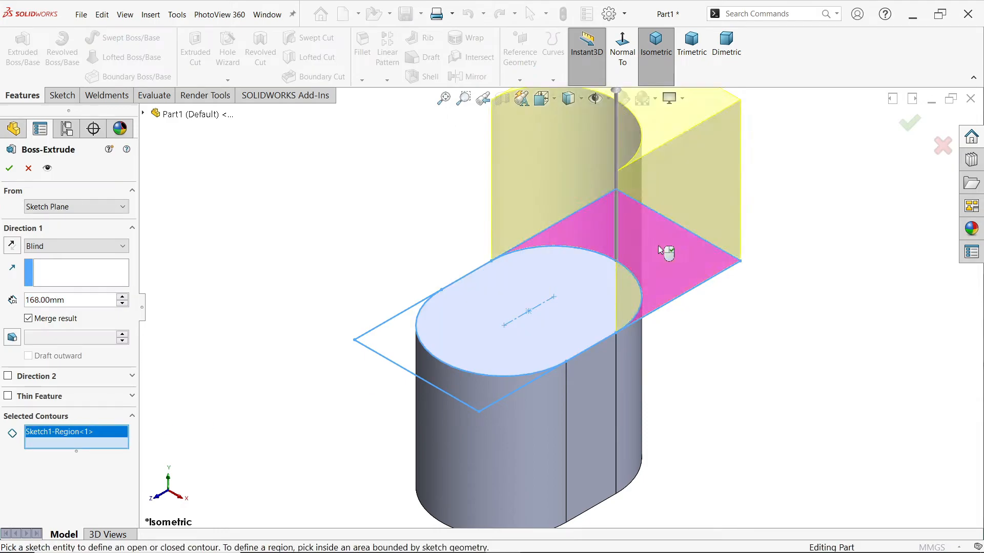
click(12, 246)
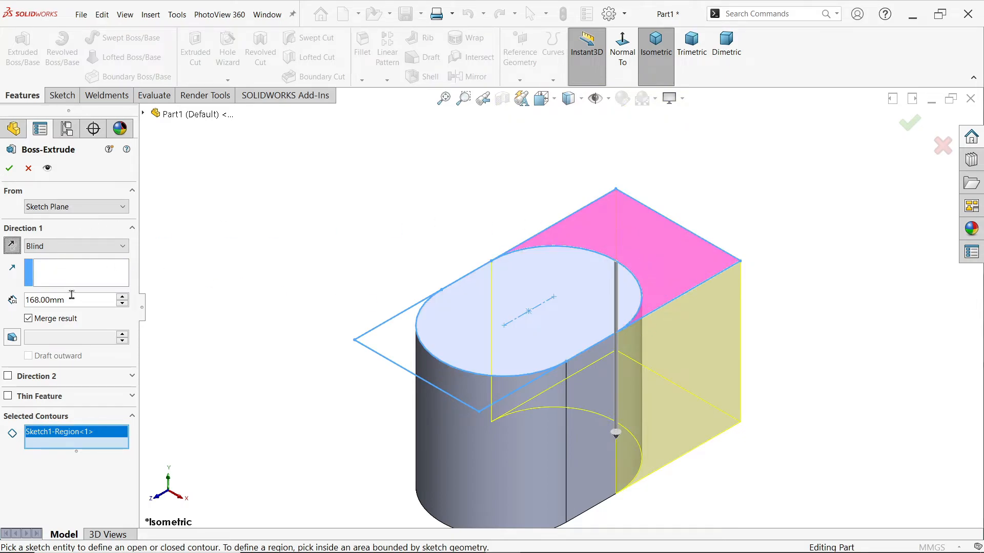
drag(71, 295, 1, 297)
text(140)
key(Return)
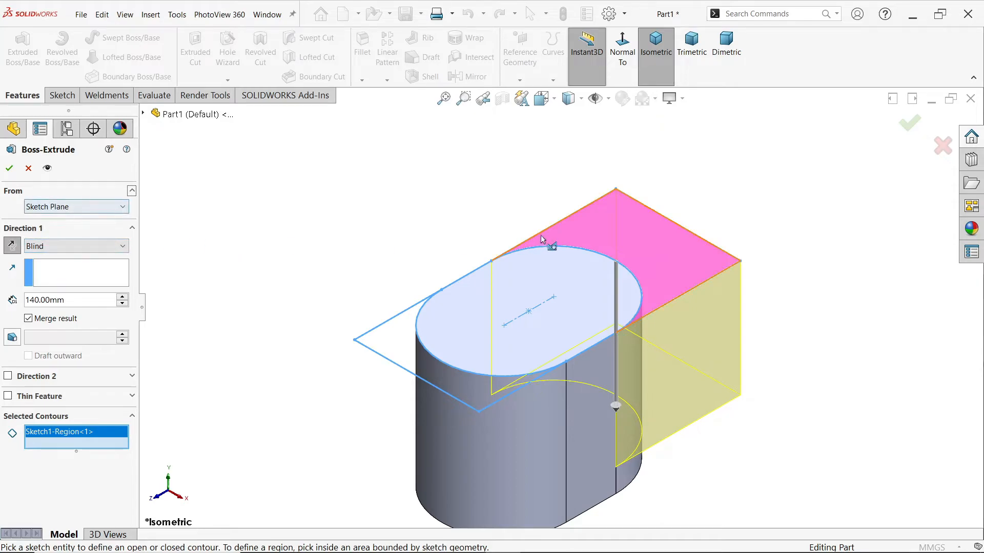
Start the far-end extrusion at a 28 mm offset below the sketch plane and complete it with the result merged
scroll(635, 316, down, 3)
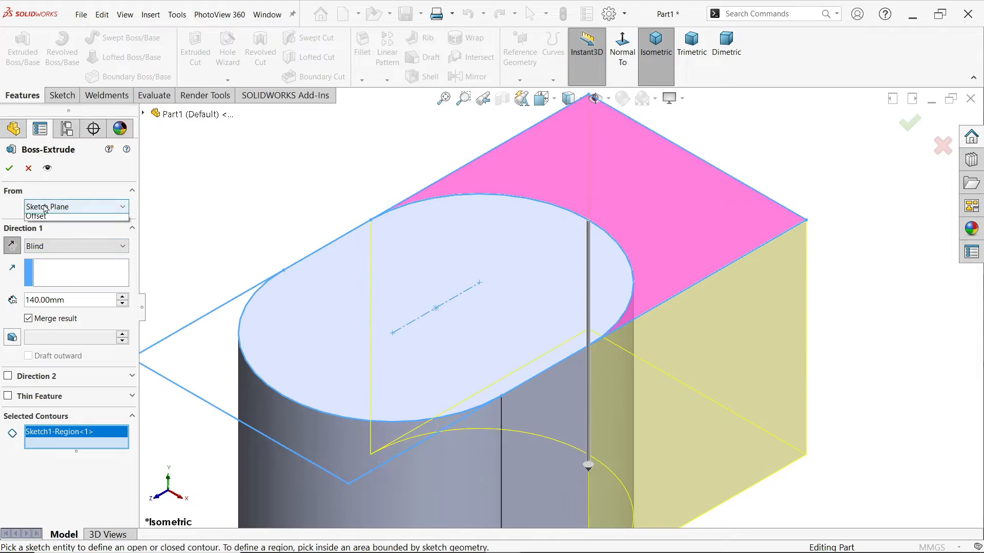
click(46, 206)
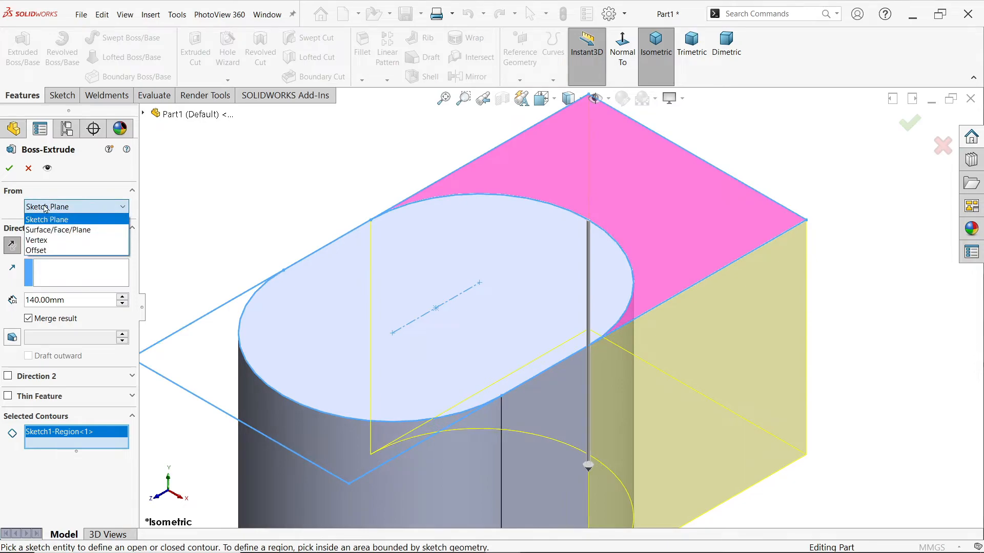
click(37, 251)
drag(67, 228, 11, 227)
text(28)
key(Return)
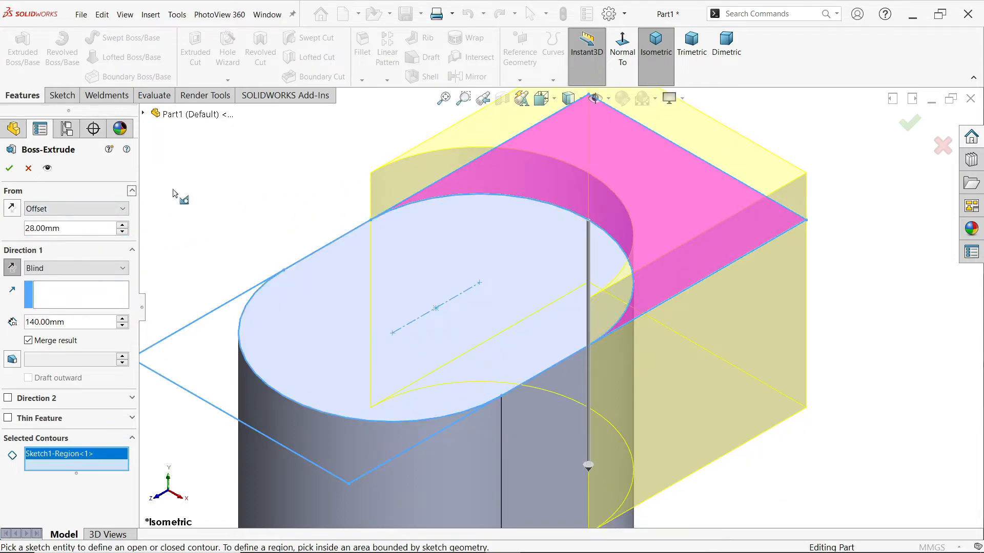
click(12, 208)
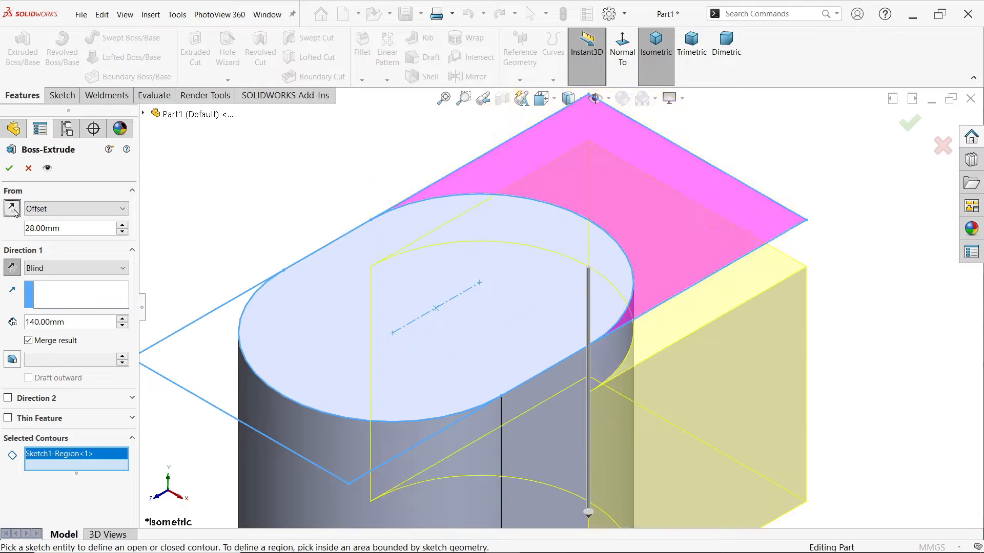
middle_drag(326, 223, 333, 191)
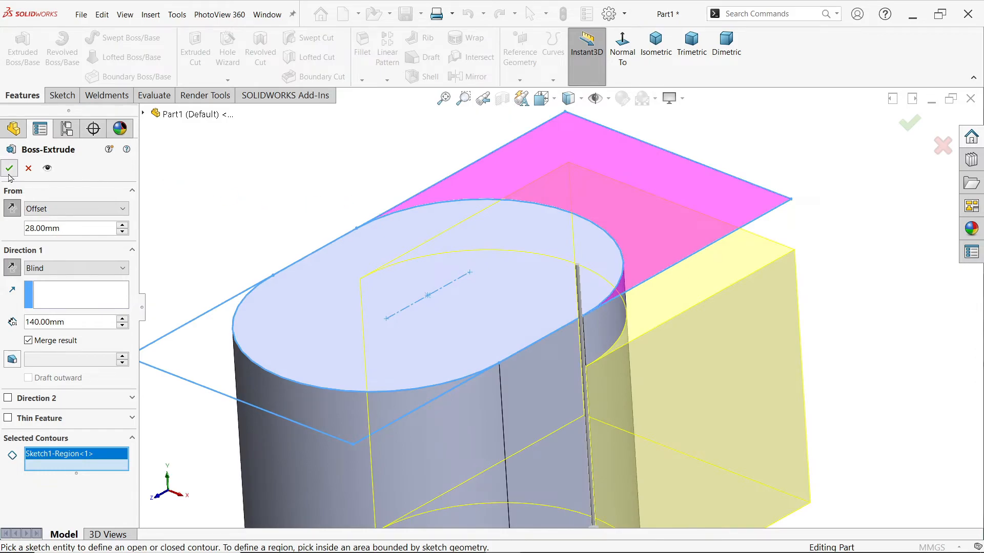
click(9, 168)
key(f)
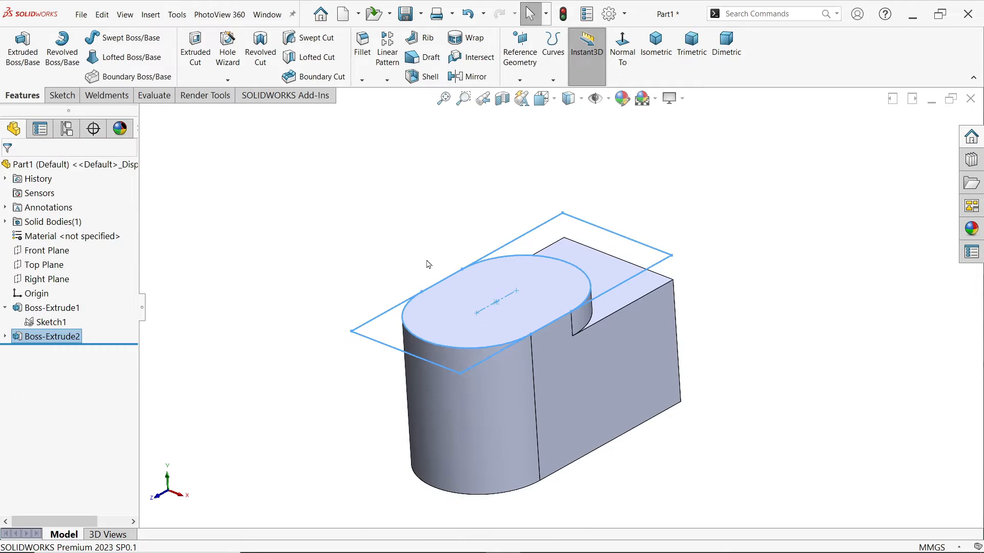
Reuse Sketch1 for a blind boss extrusion of the squared-off region around the slot's other rounded end, 18 mm deep and directed downward
scroll(527, 325, down, 2)
mouse_move(314, 386)
middle_down()
mouse_move(277, 215)
mouse_move(313, 451)
mouse_move(340, 381)
mouse_move(301, 362)
mouse_move(287, 371)
middle_up()
click(49, 324)
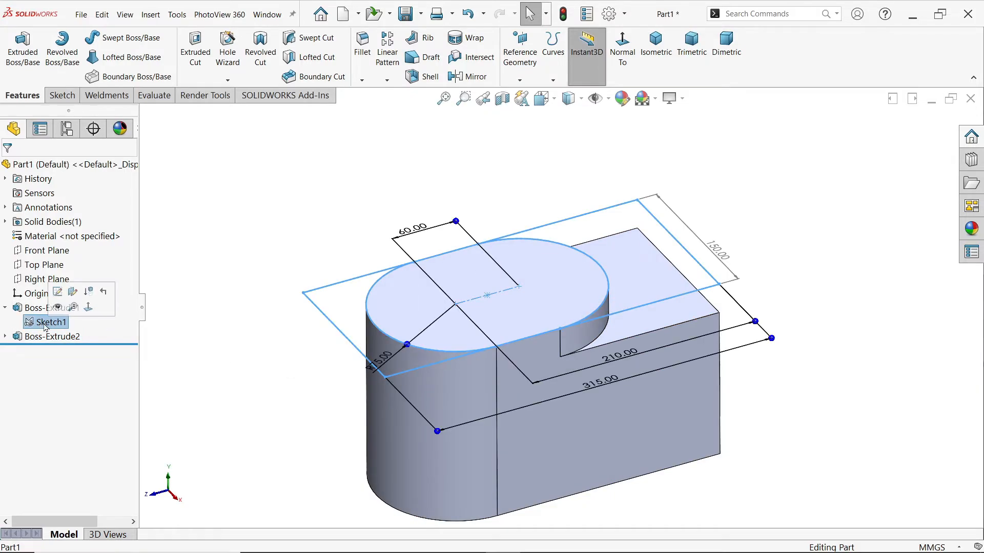
click(23, 47)
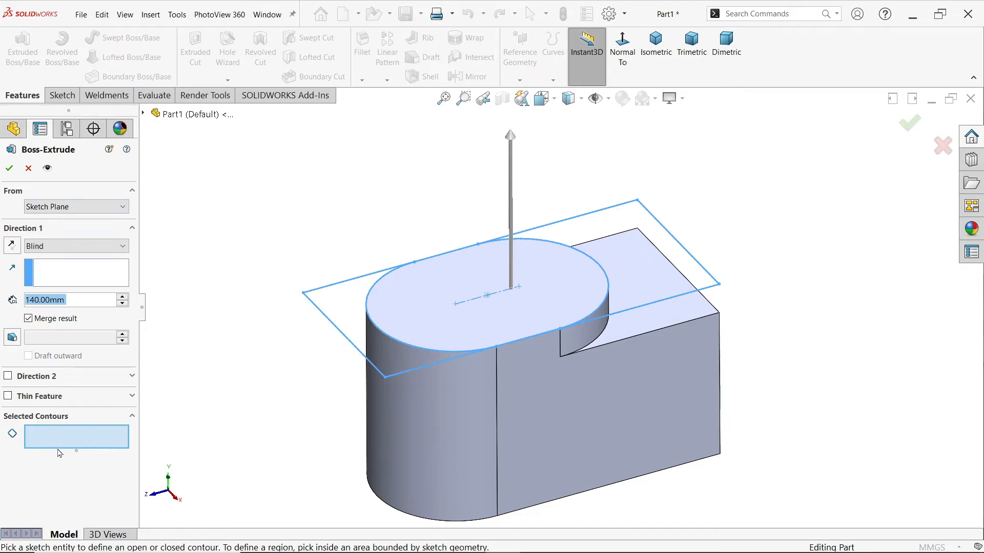
click(342, 312)
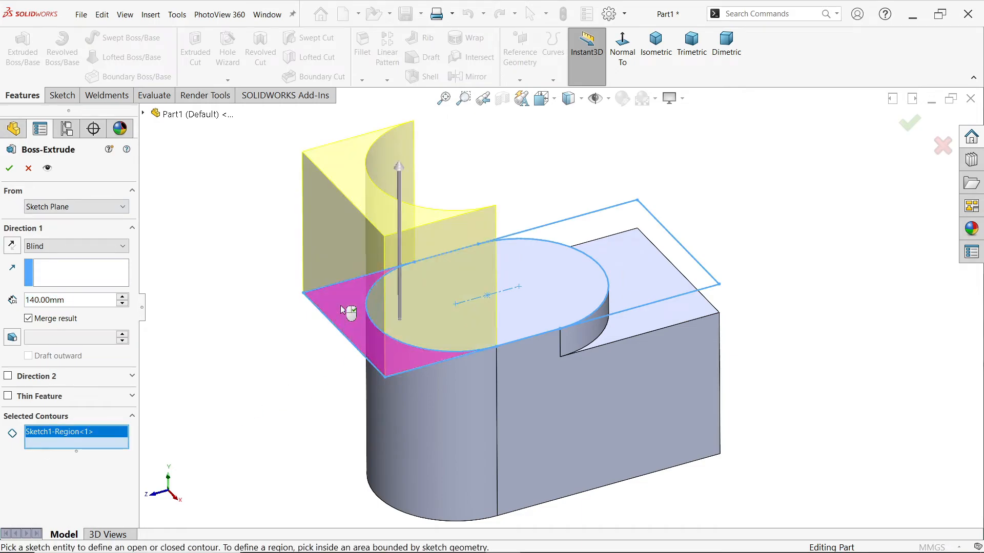
drag(83, 300, 14, 298)
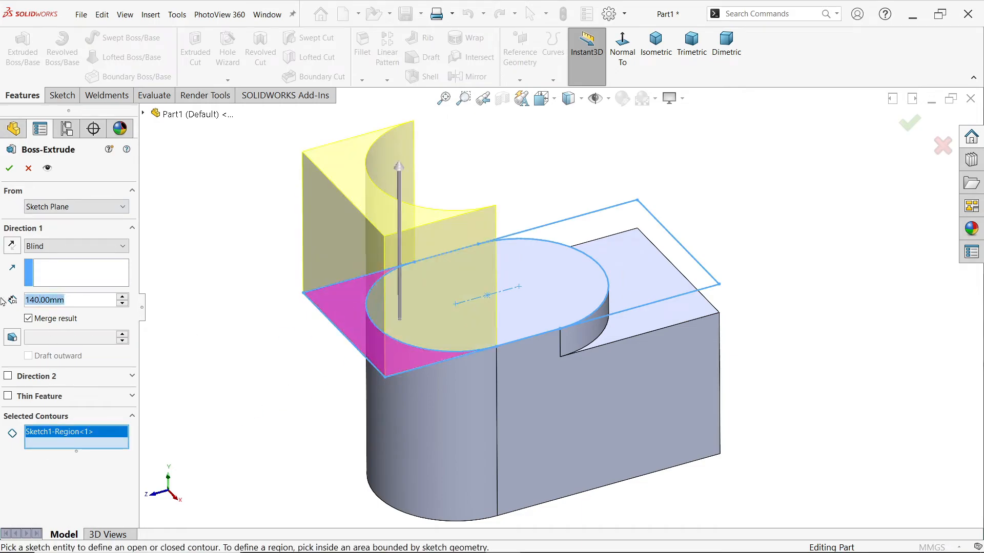
text(18)
key(Return)
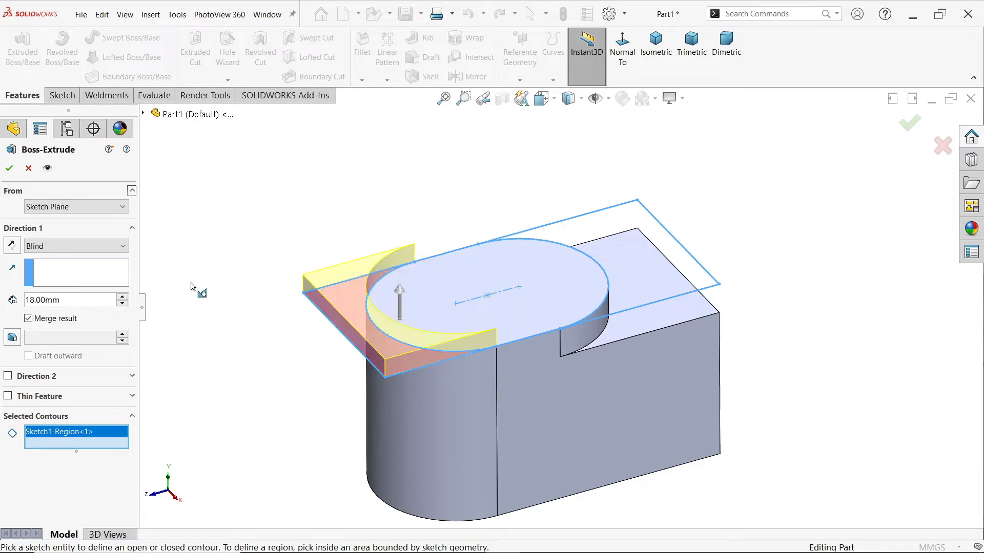
click(10, 243)
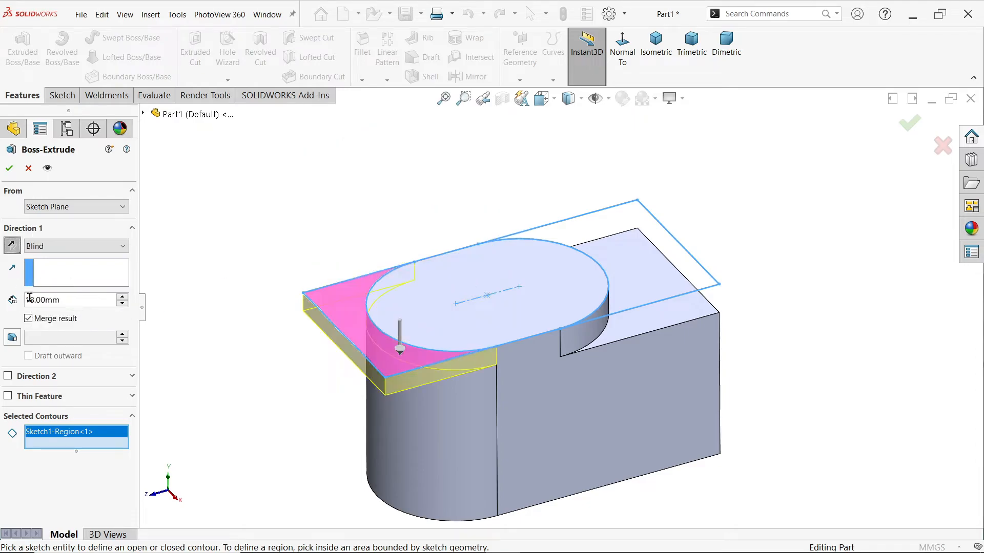
Start the 18 mm flange extrusion at a 108 mm offset below the sketch plane and complete it with the result merged
click(60, 204)
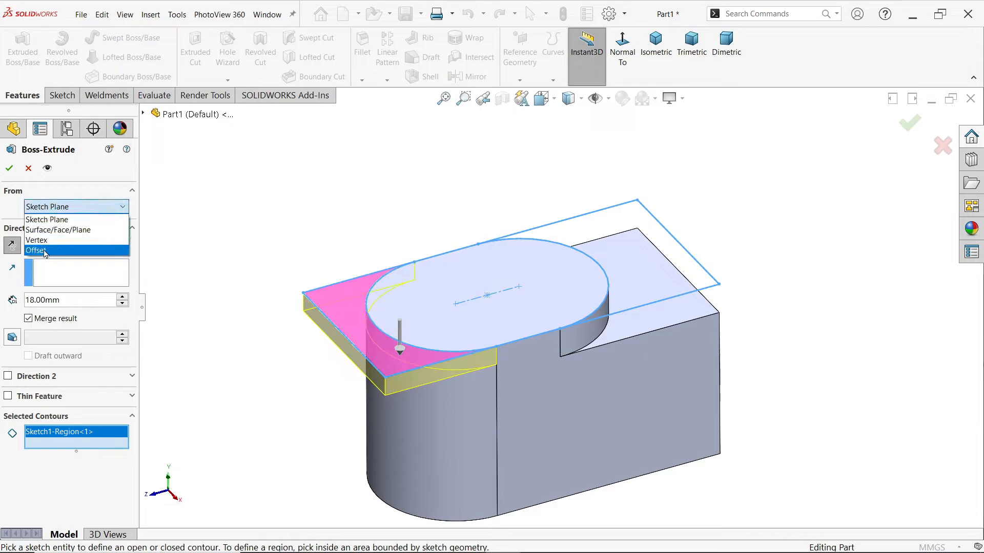
click(45, 251)
drag(81, 228, 14, 232)
text(108)
key(Return)
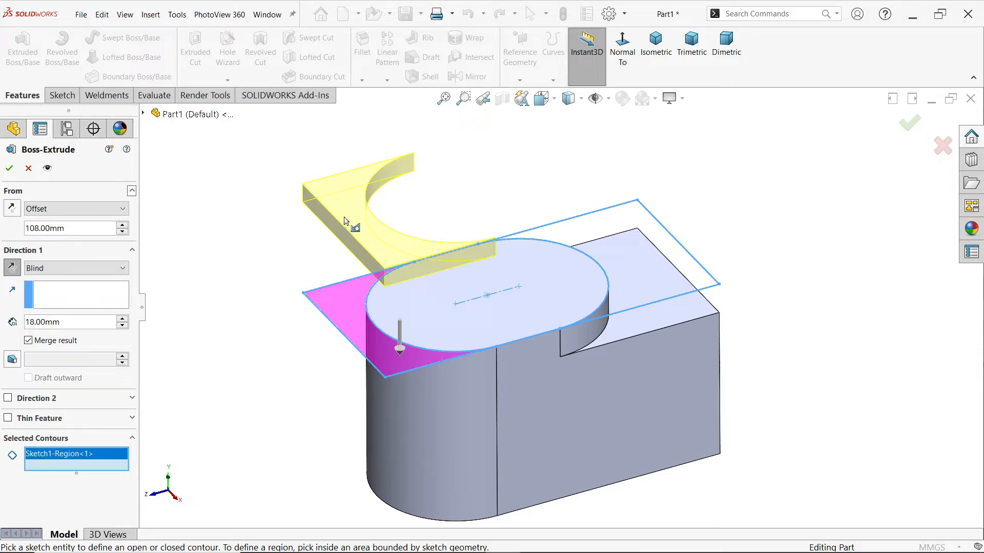
click(13, 210)
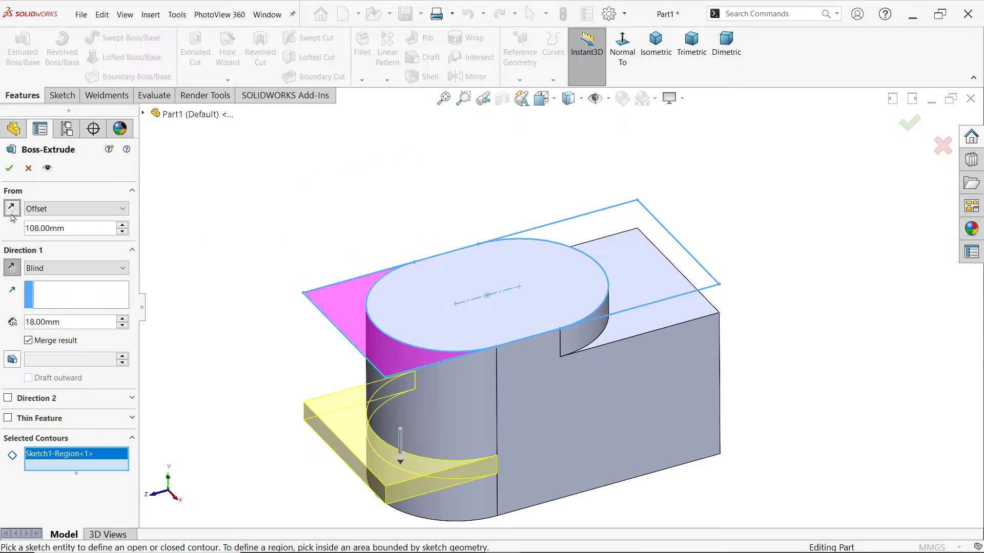
mouse_move(270, 325)
middle_down()
mouse_move(255, 223)
mouse_move(258, 320)
middle_up()
click(10, 170)
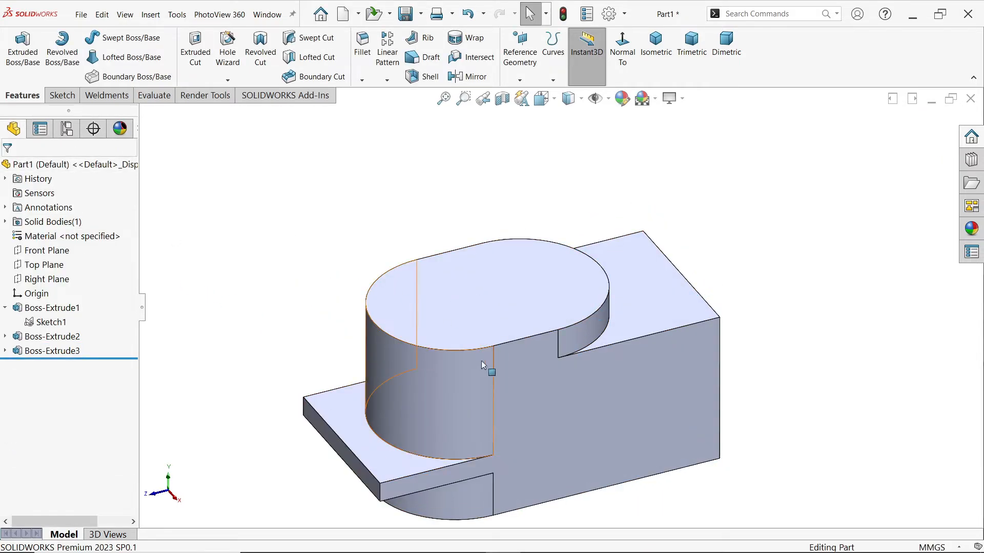
Start a Fillet on the flange's two outer vertical corner edges and the block's two far-end vertical edges
scroll(494, 399, down, 3)
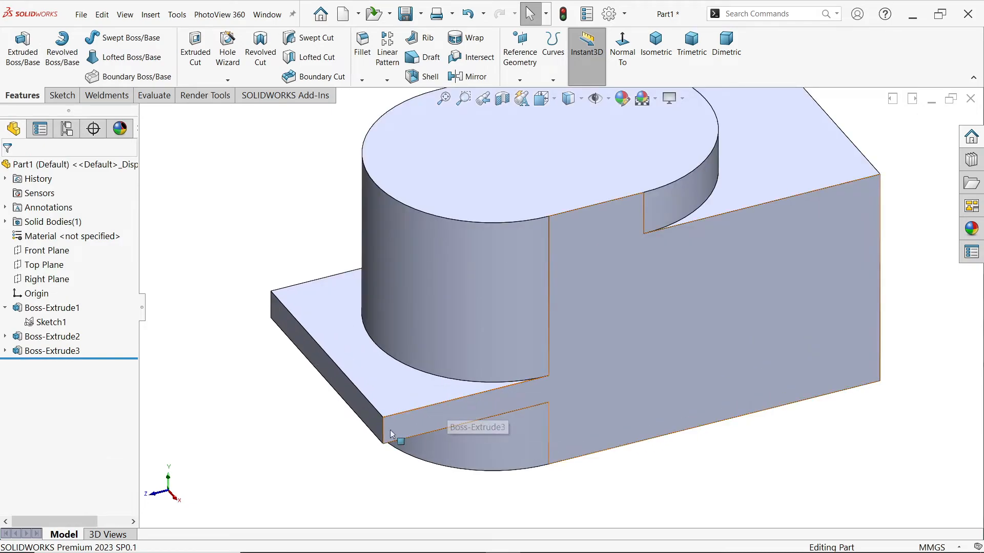
click(389, 433)
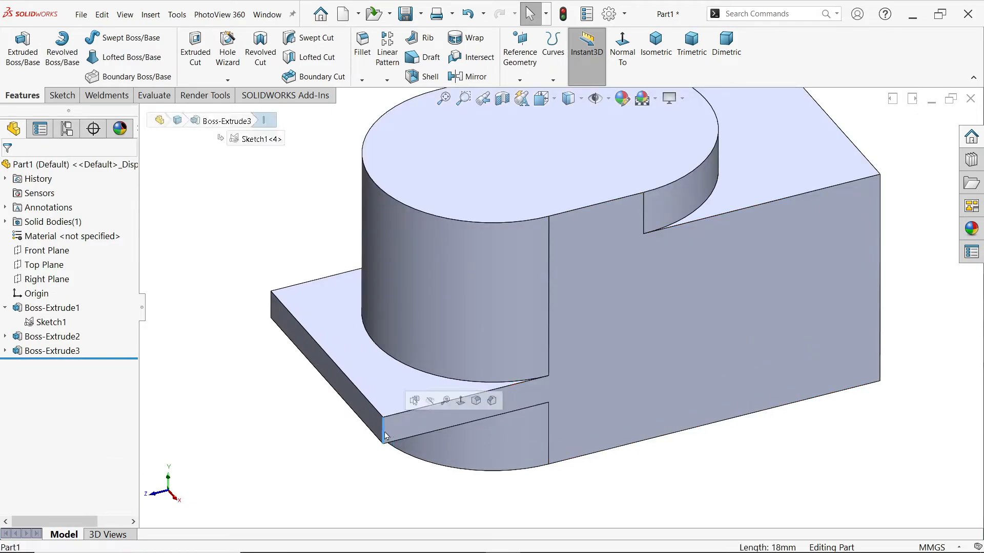
click(477, 401)
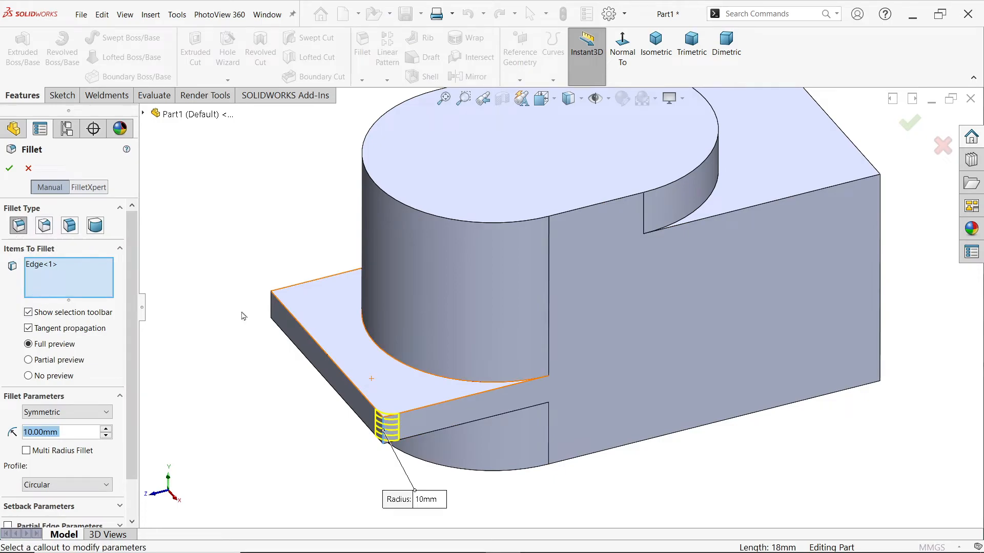
click(272, 311)
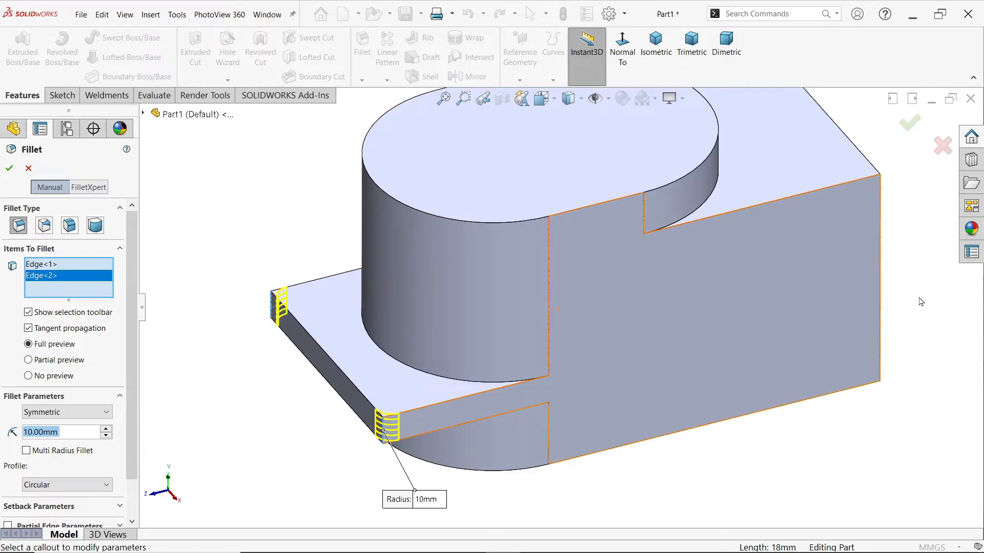
click(881, 291)
key(f)
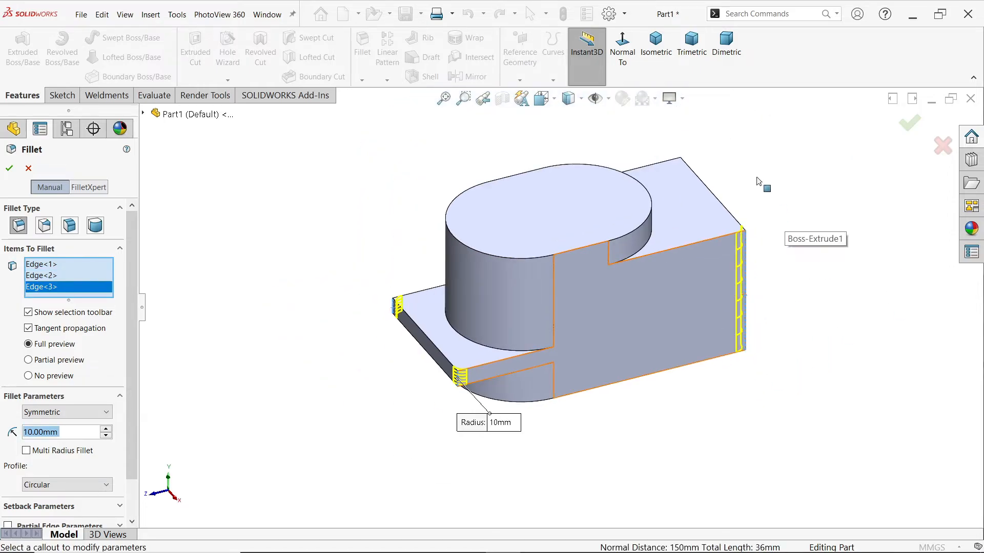
click(680, 176)
scroll(605, 245, down, 2)
scroll(44, 389, down, 1)
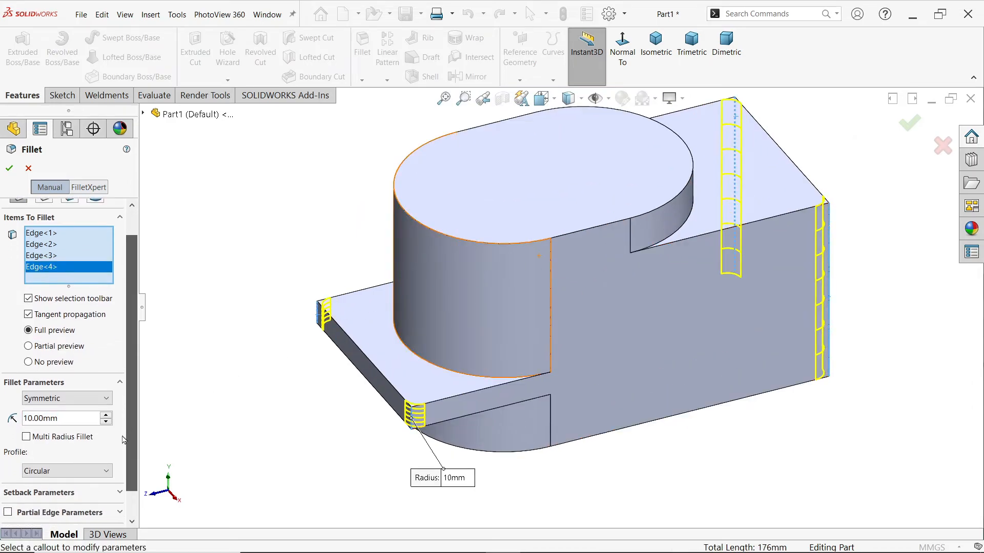
Set the symmetric fillet radius to 16 mm and apply it to the four selected edges
click(61, 395)
click(61, 395)
double_click(64, 415)
click(63, 414)
double_click(63, 414)
text(16)
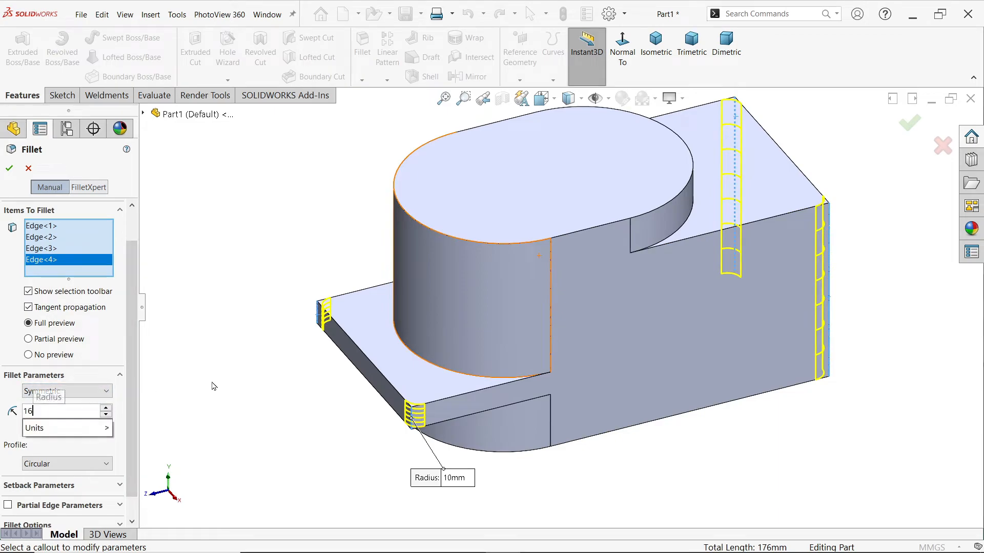
key(Return)
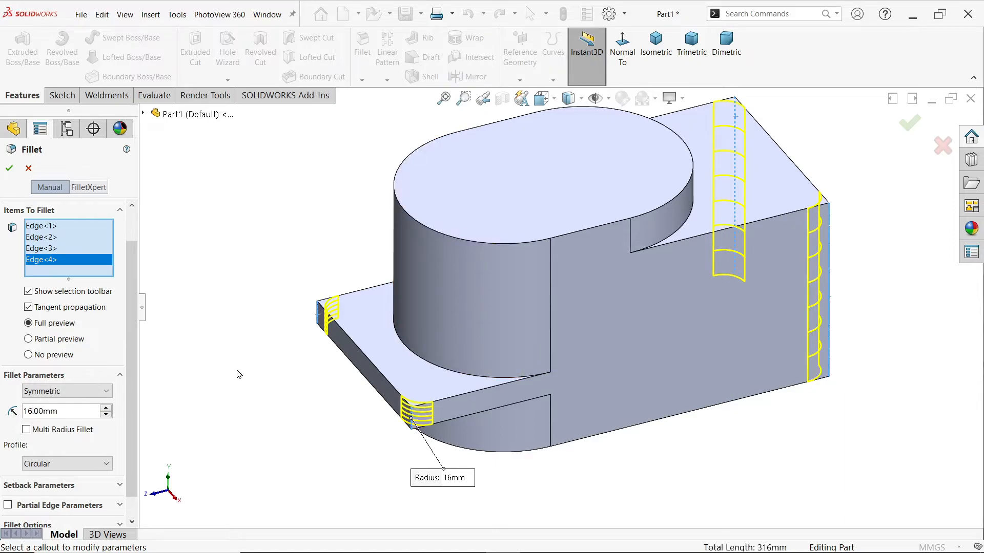
click(10, 169)
Switch to the EXERCISE 200.1.PNG drawing, examine the stepped round base's diameters and heights in Section A-A, and return to the SOLIDWORKS model
scroll(572, 314, up, 2)
mouse_move(576, 324)
middle_down()
mouse_move(587, 187)
mouse_move(590, 343)
mouse_move(590, 327)
middle_up()
scroll(670, 256, down, 2)
key(alt+Tab)
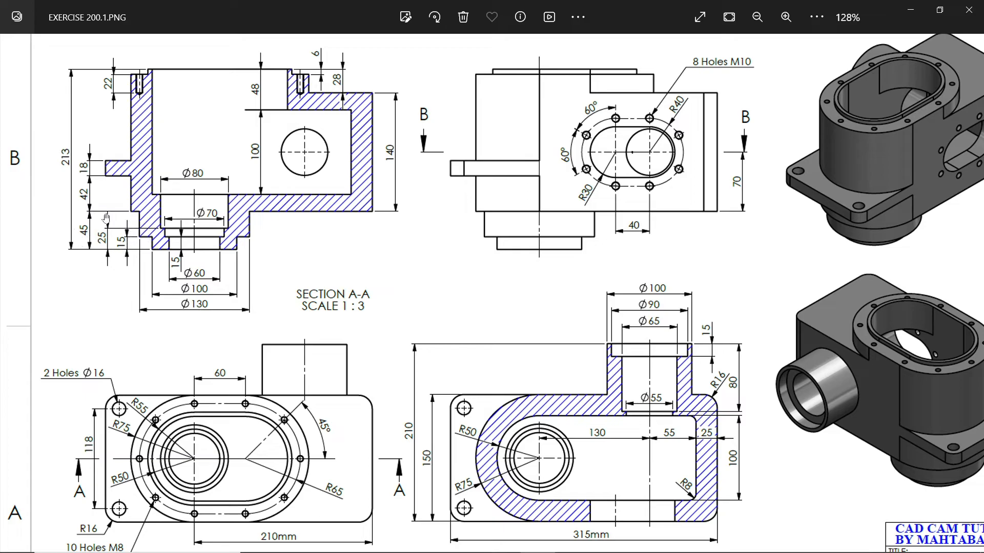
scroll(103, 209, up, 3)
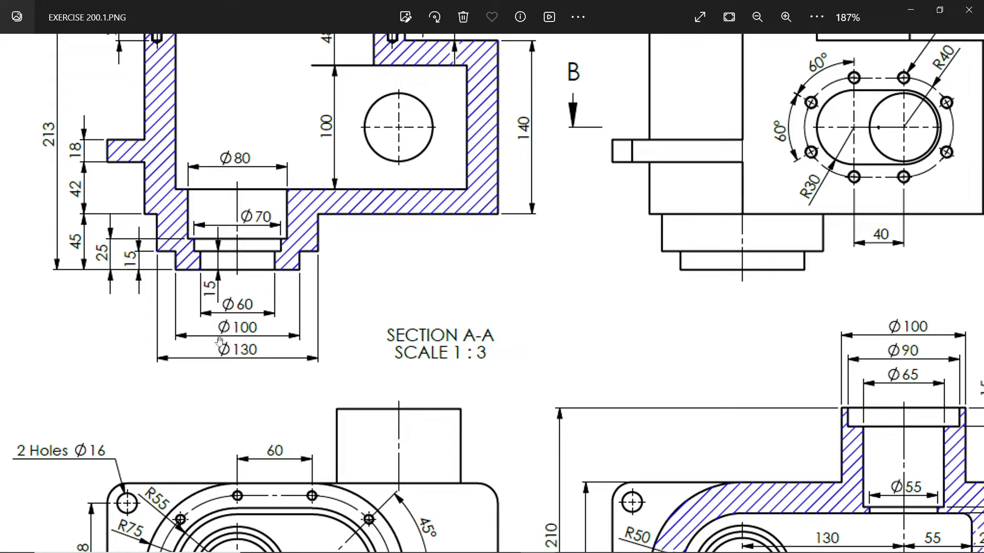
click(910, 9)
Sketch two concentric circles centred on the origin on the body's underside, with diameters of 130 mm and 100 mm
middle_drag(606, 381, 513, 317)
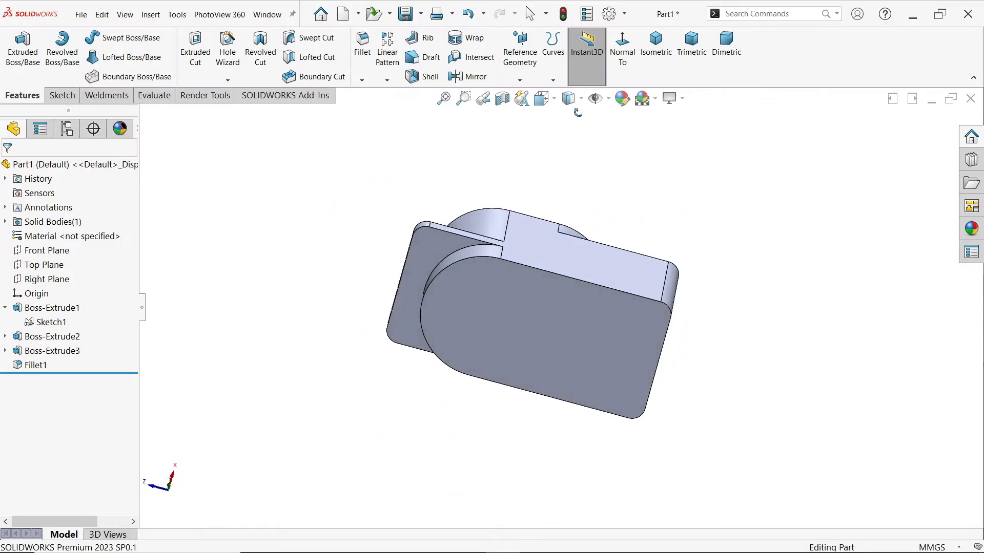
click(496, 304)
click(528, 277)
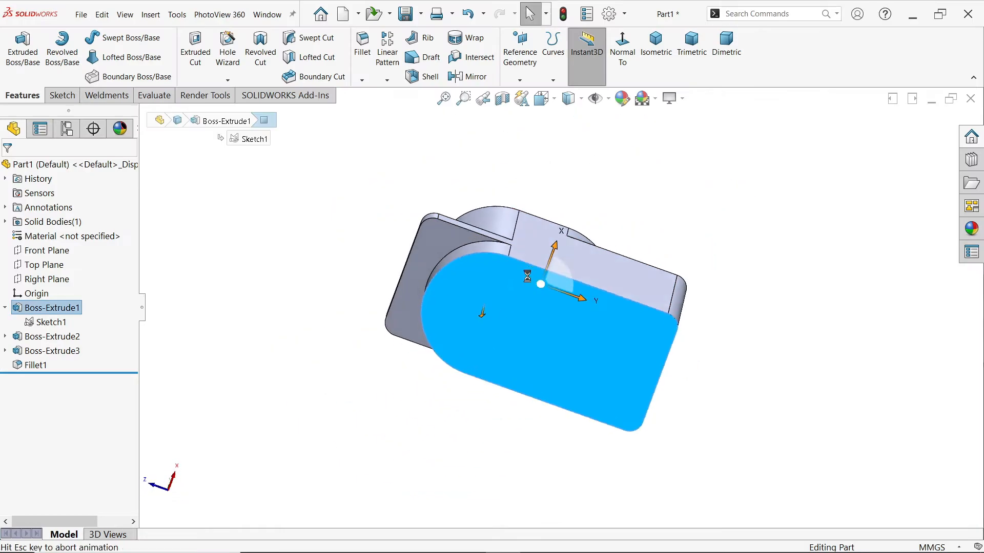
click(111, 37)
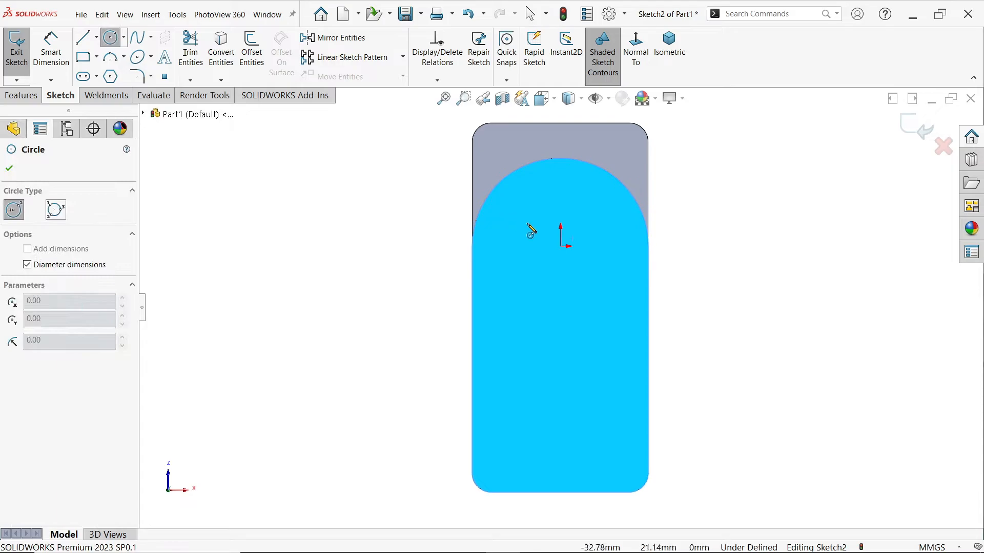
click(560, 246)
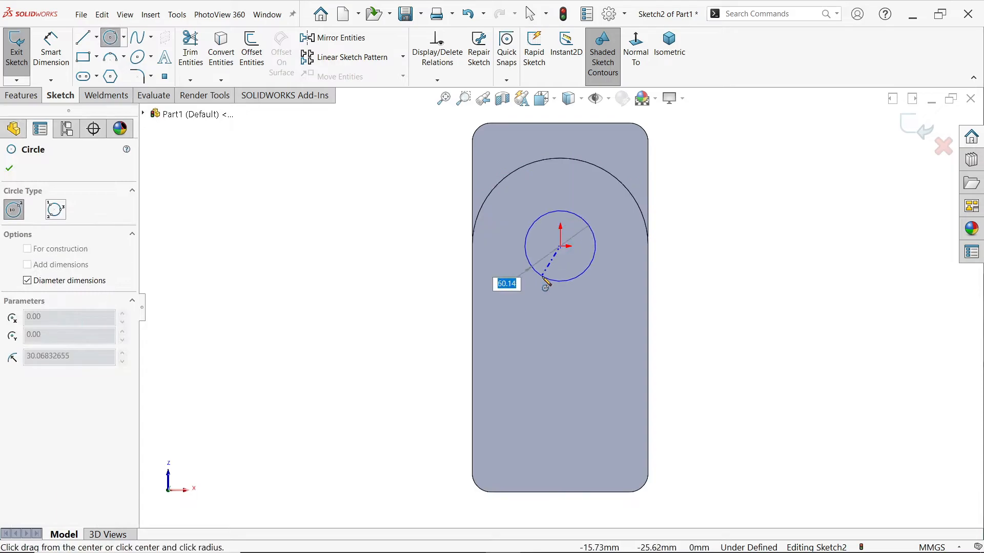
text(130)
key(Return)
click(560, 245)
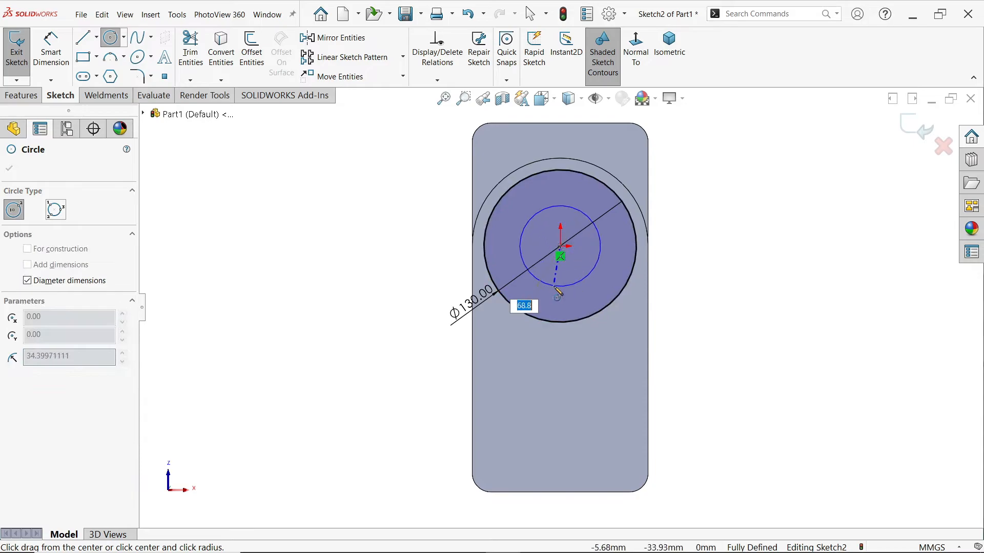
text(100)
key(Return)
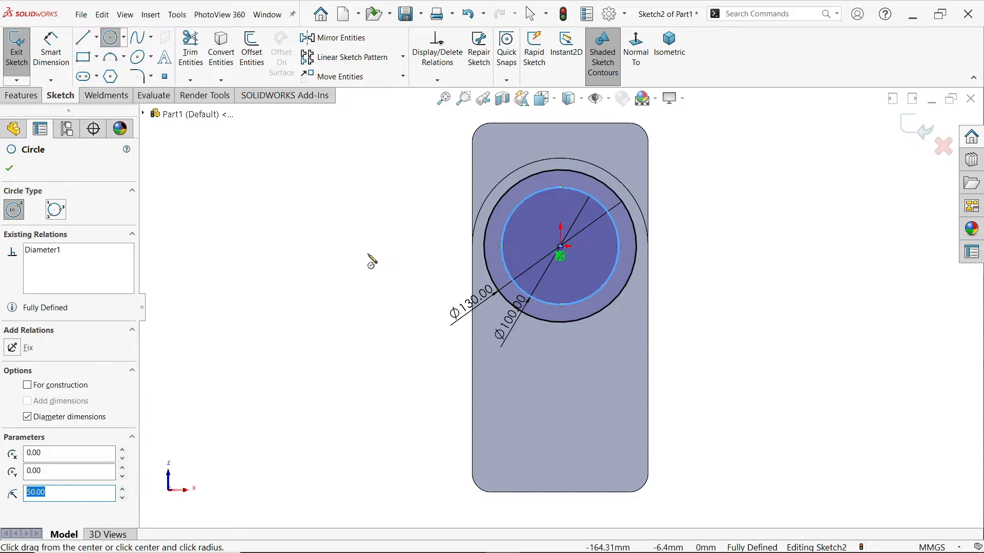
key(Escape)
Extrude the full 130 mm circle contour 30 mm outward from the underside as a merged blind boss
click(19, 97)
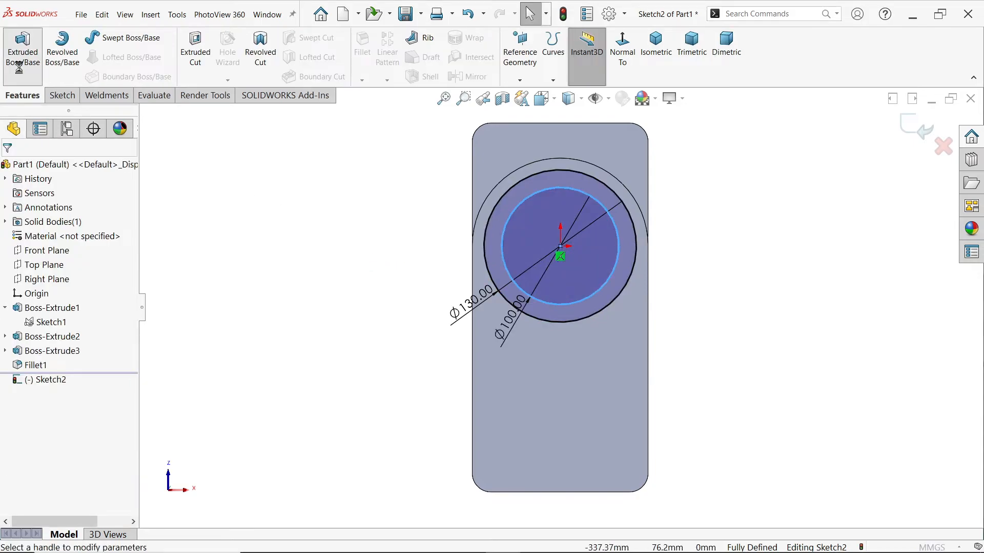
click(21, 57)
scroll(533, 353, down, 5)
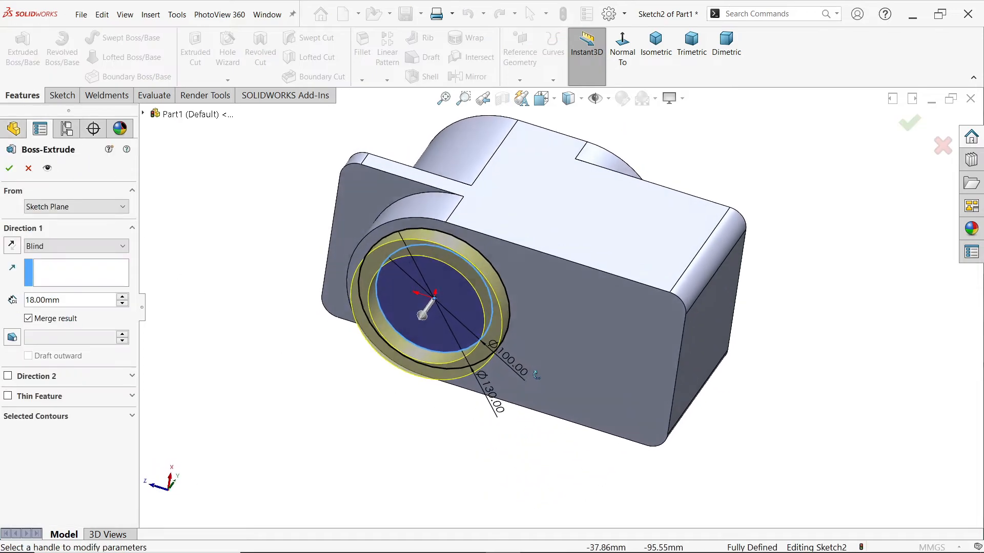
click(42, 417)
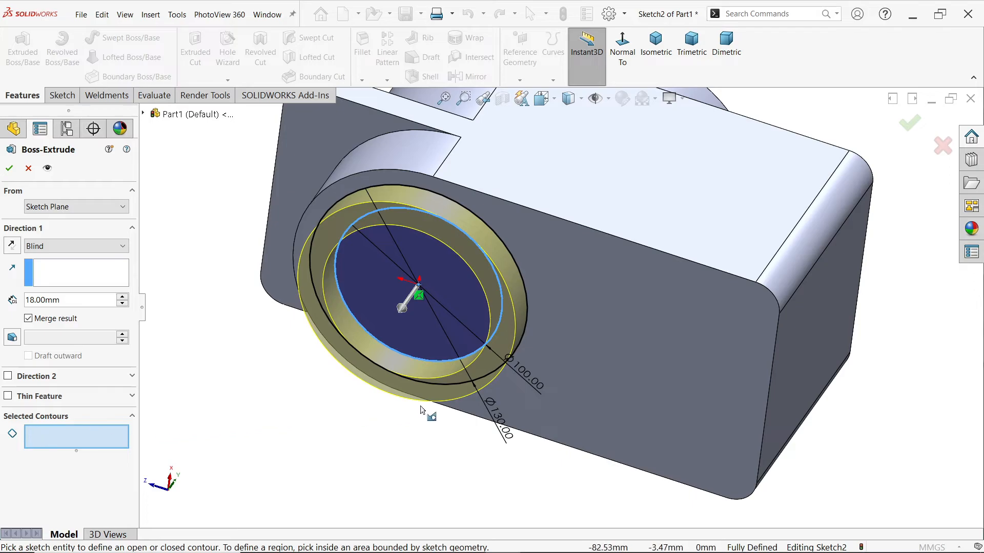
click(521, 346)
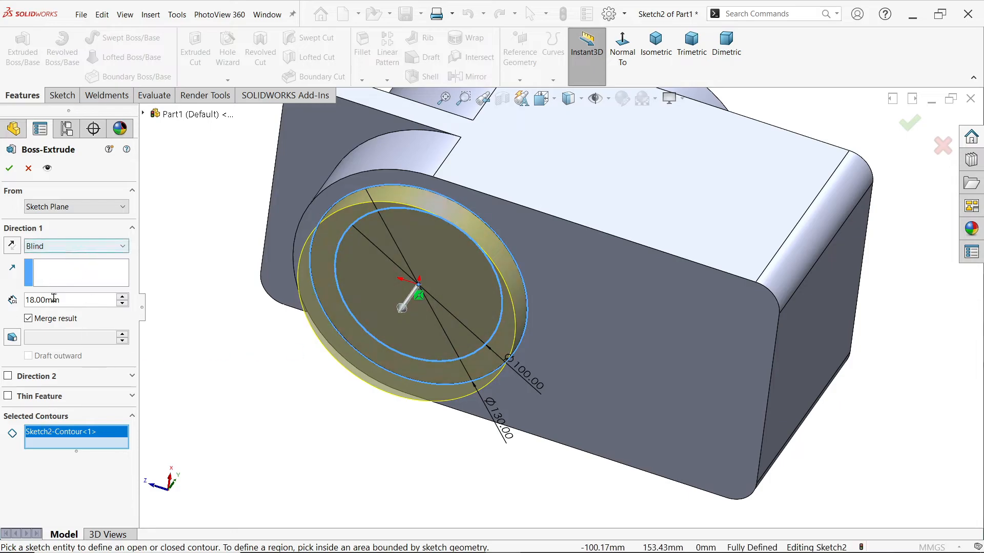
drag(62, 300, 22, 303)
text(30)
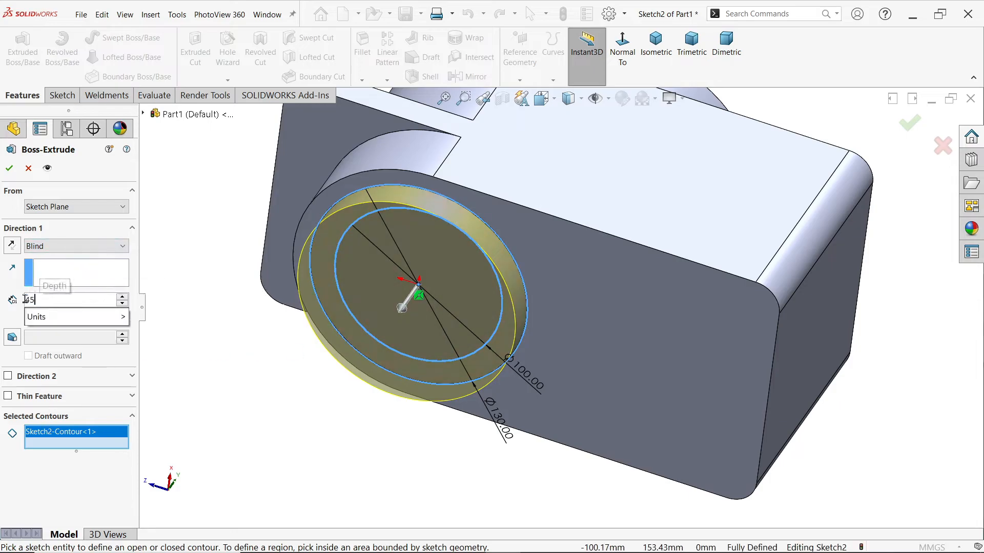
key(Return)
mouse_move(200, 348)
middle_down()
mouse_move(185, 349)
mouse_move(195, 349)
middle_up()
click(9, 169)
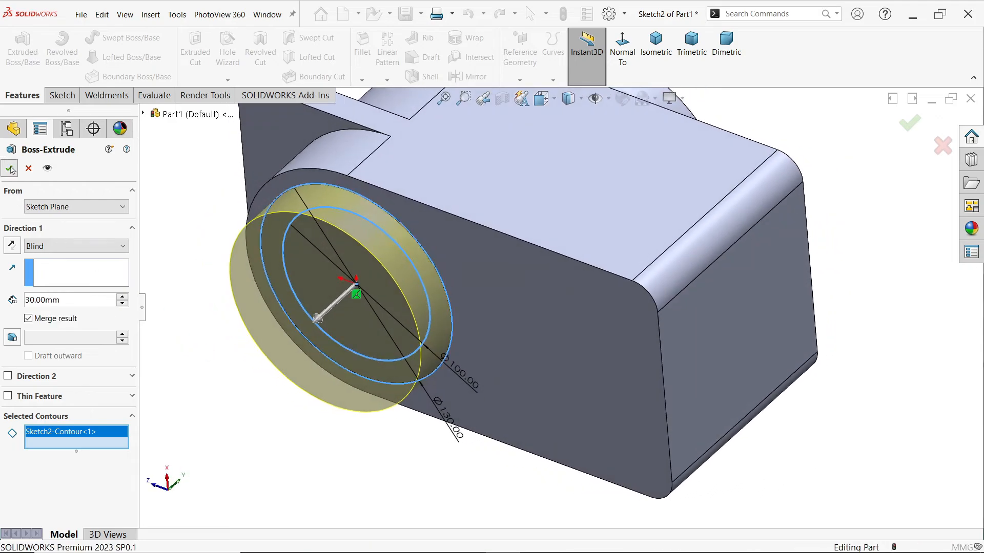
Reuse the two-circle sketch to extrude the inner 100 mm circle contour 45 mm outward from the underside as a merged blind boss
click(6, 380)
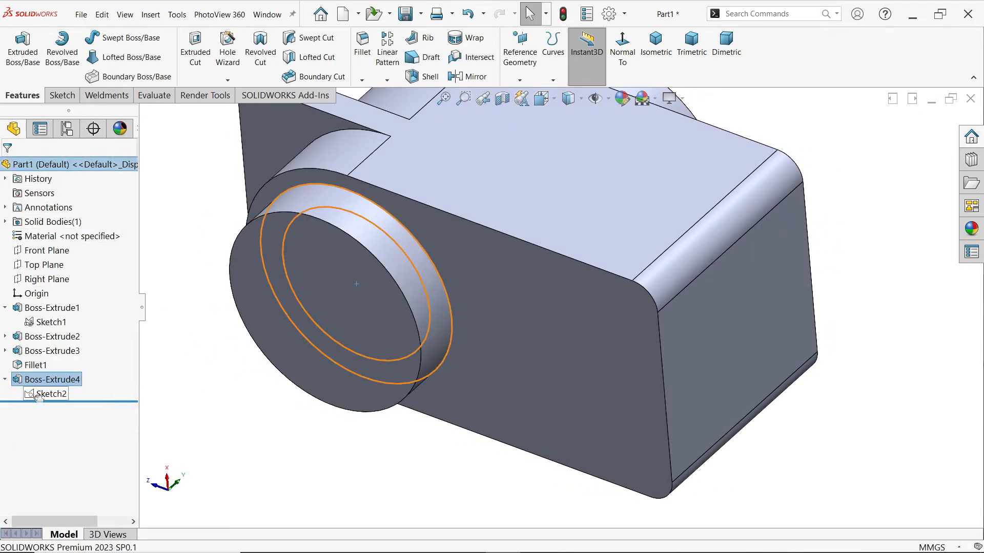
click(48, 395)
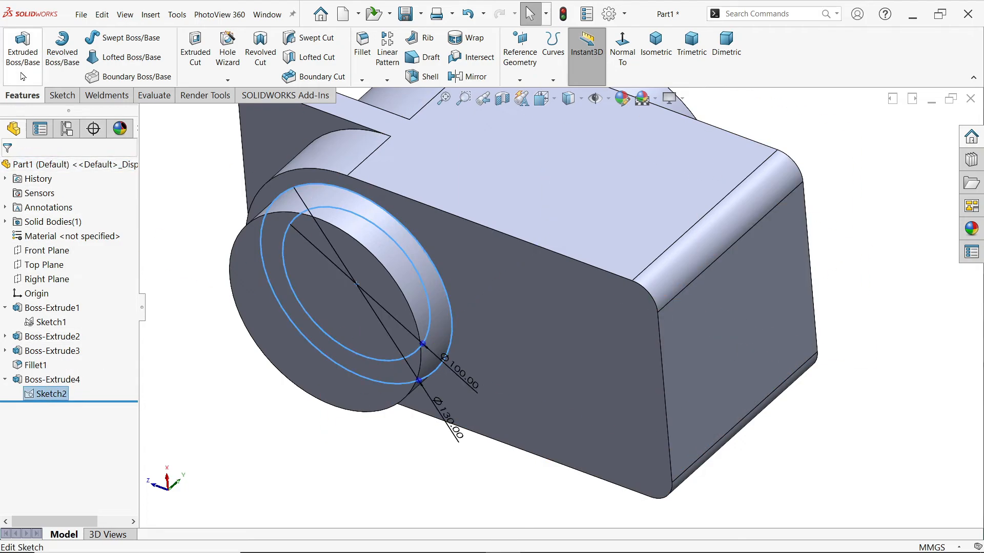
click(22, 56)
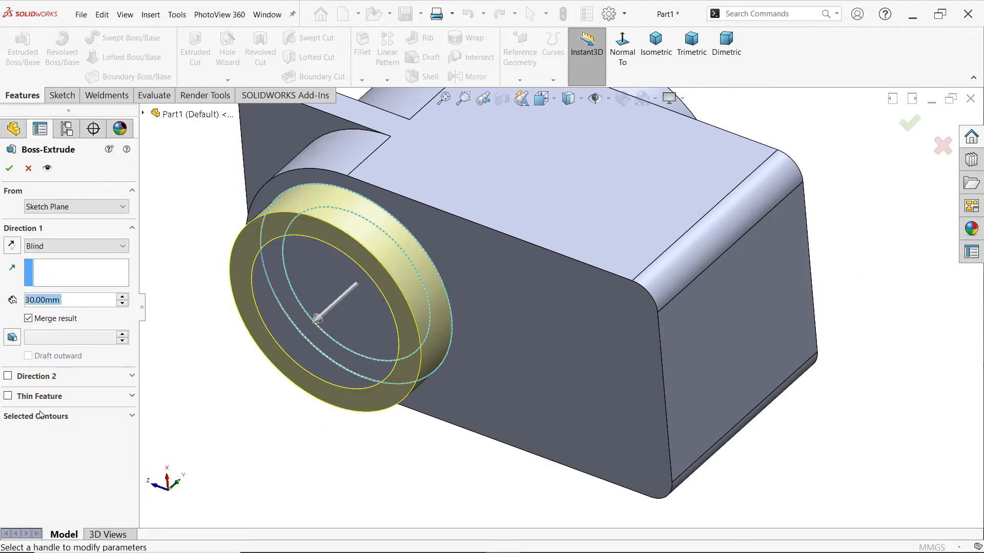
click(45, 418)
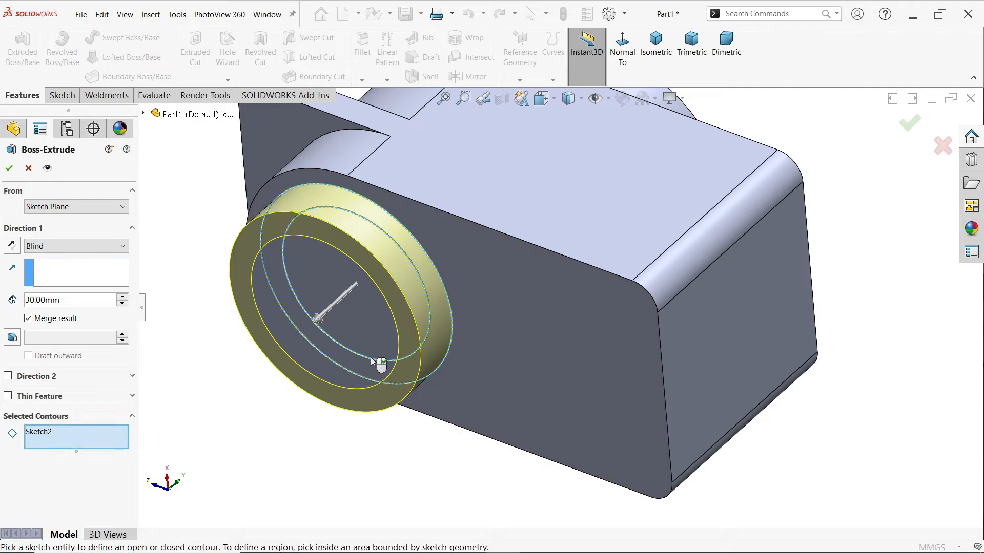
click(426, 341)
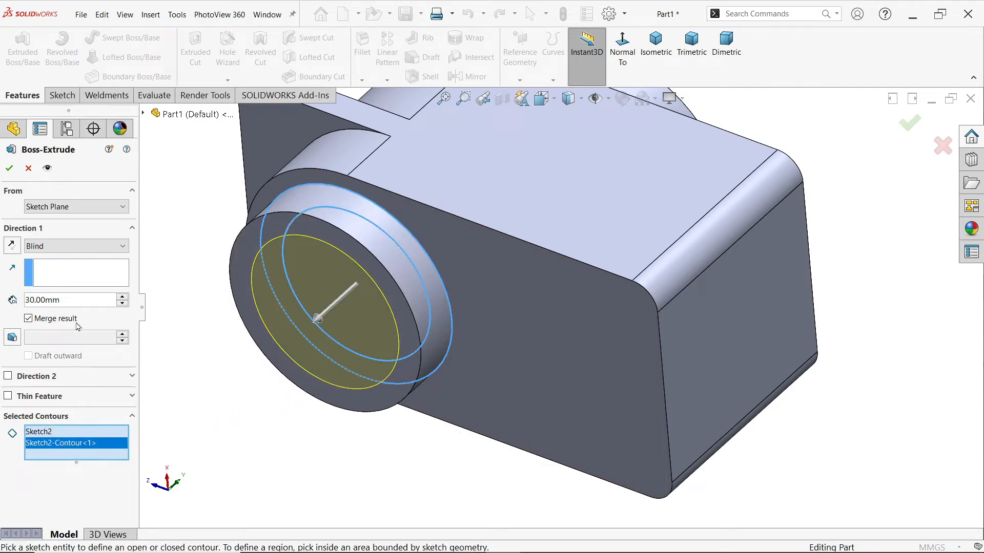
drag(66, 297, 22, 300)
text(45)
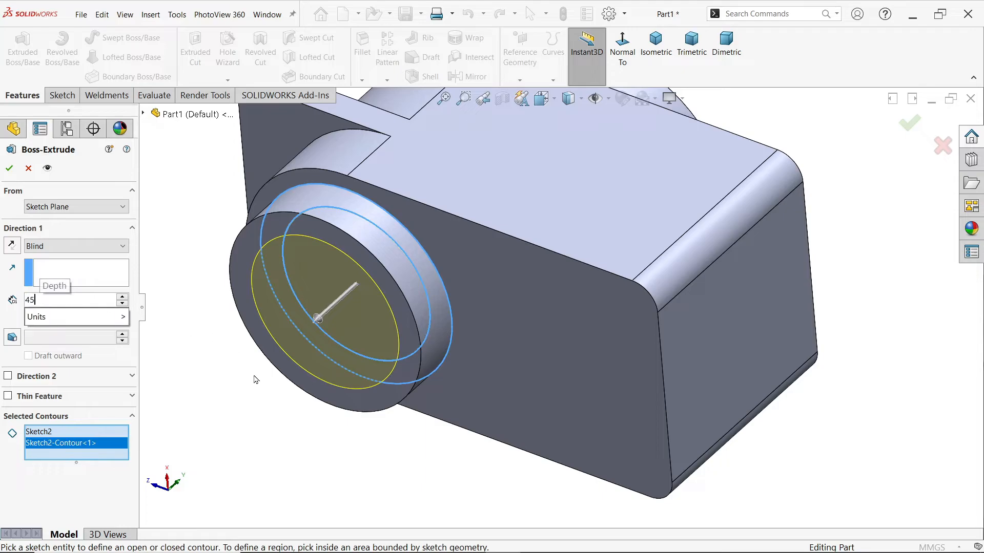
key(Return)
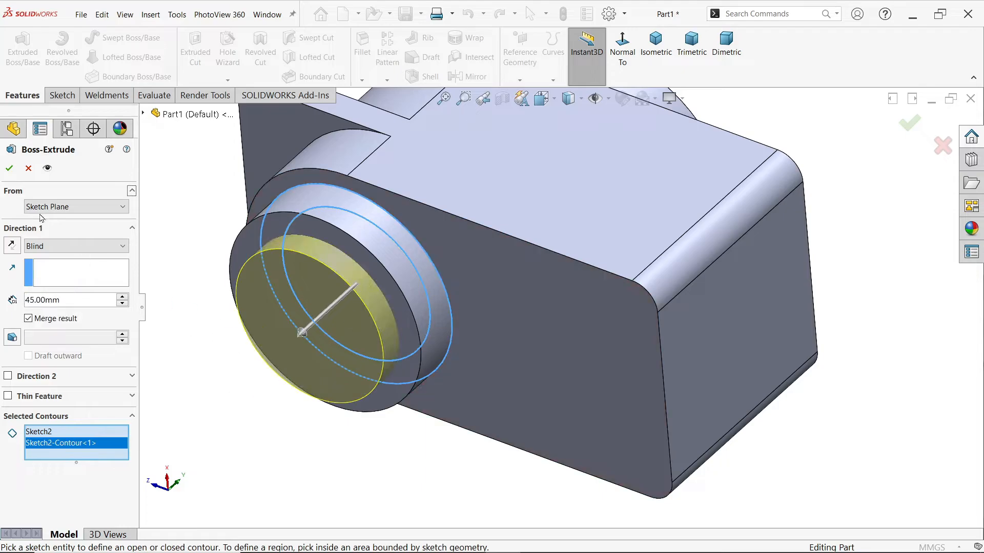
click(8, 170)
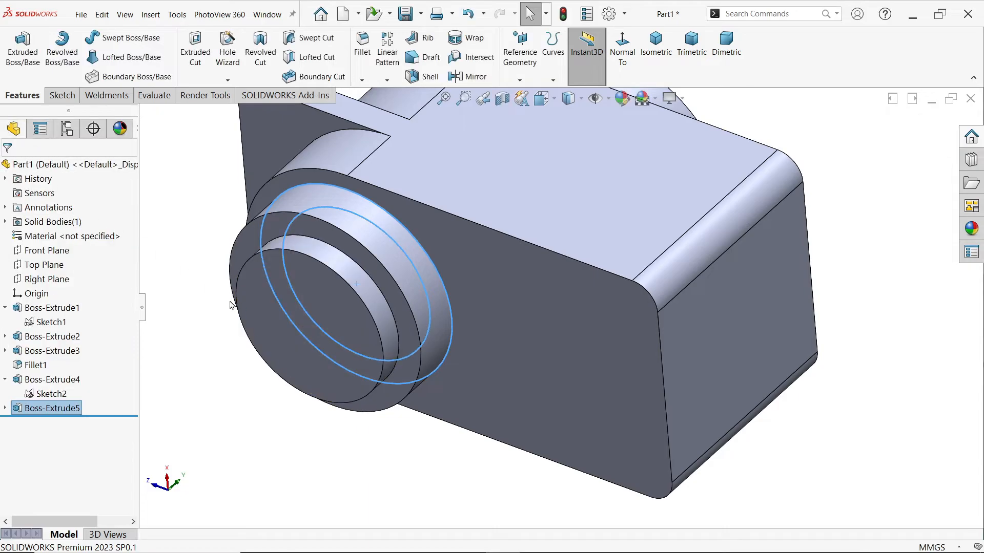
Set the model to an isometric view, switch to the EXERCISE 200.1.PNG drawing and examine the cavity dimensions in Sections A-A and B-B
key(f)
middle_drag(251, 327, 276, 354)
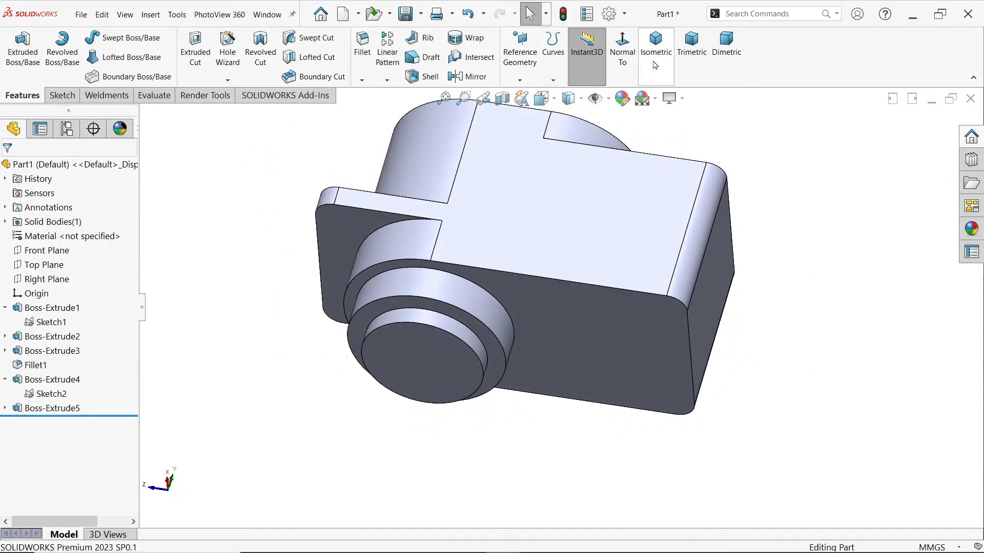
click(655, 46)
key(alt+Tab)
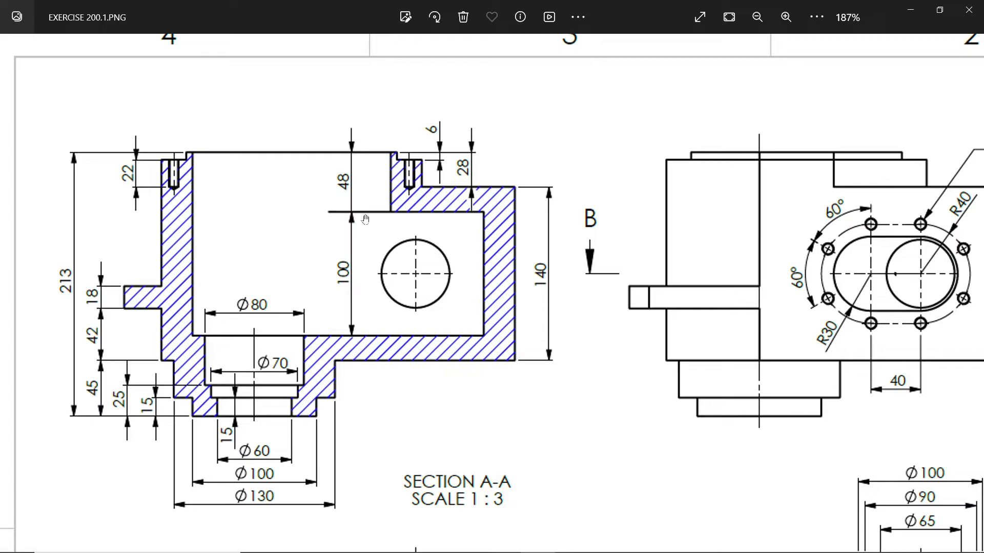
drag(437, 396, 347, 201)
mouse_move(371, 300)
mouse_down()
mouse_move(384, 228)
mouse_move(364, 390)
mouse_move(340, 396)
mouse_up()
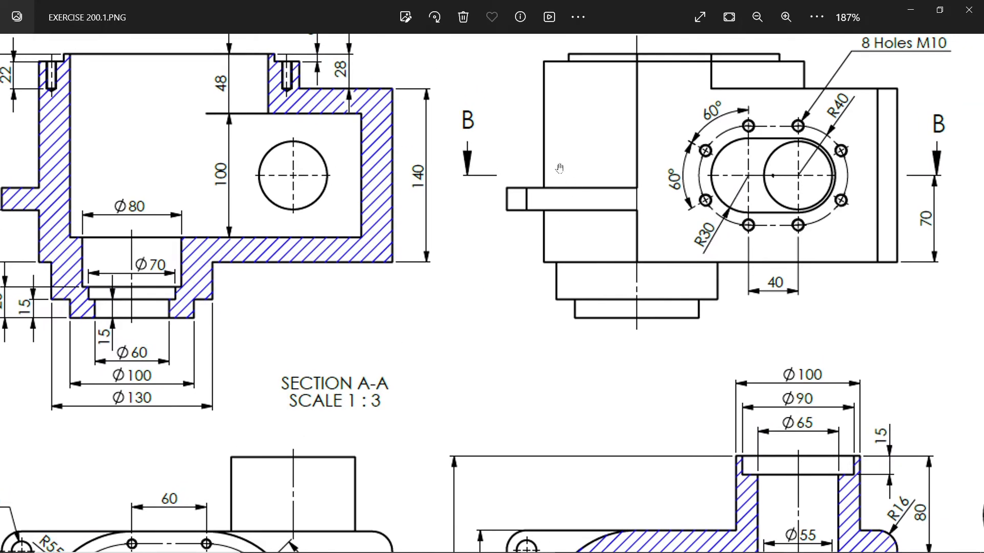
drag(565, 350, 605, 100)
drag(607, 245, 525, 207)
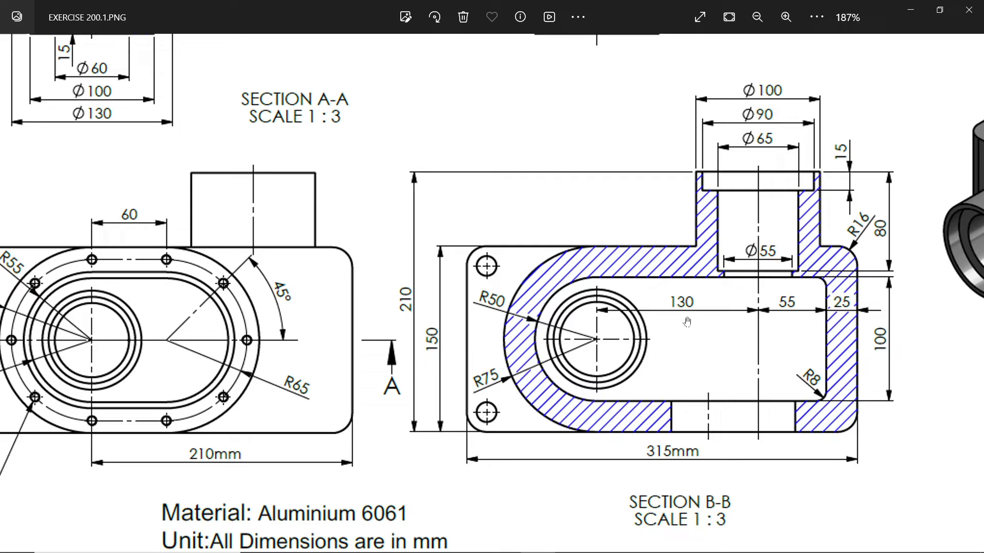
drag(566, 178, 806, 380)
drag(633, 246, 732, 403)
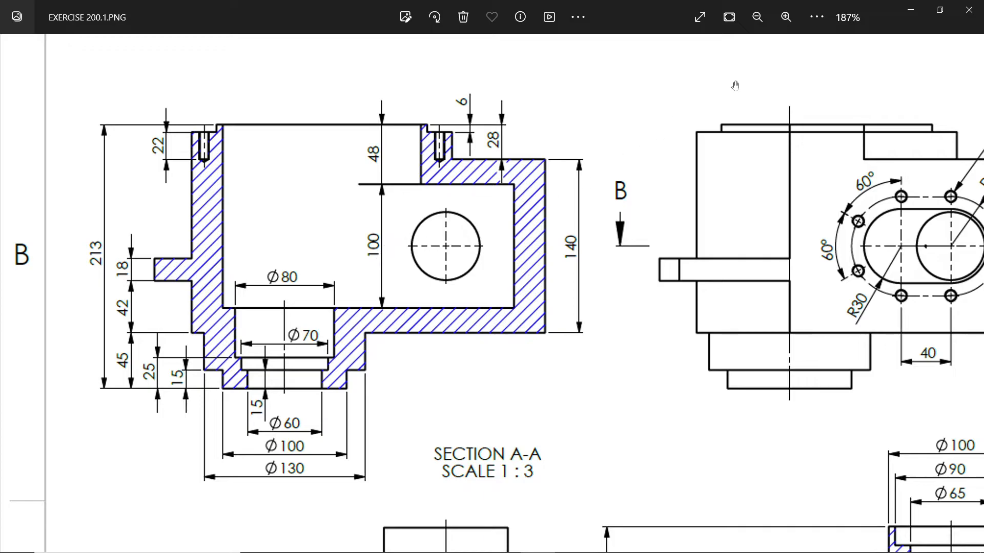
drag(372, 366, 416, 204)
Examine the slot-shaped opening's radii and centre spacing in the drawing's plan view, and return to the SOLIDWORKS model
double_click(423, 223)
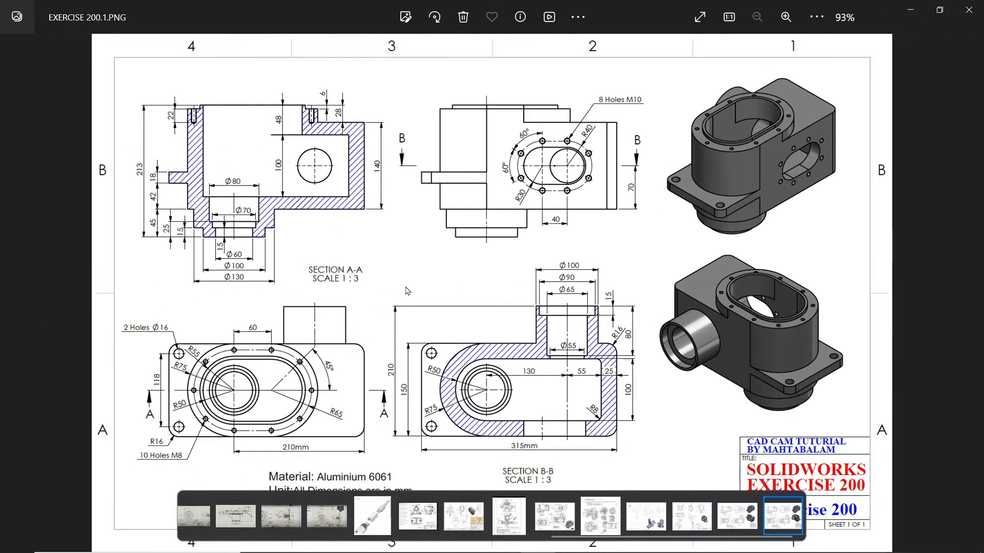
scroll(407, 290, up, 2)
mouse_move(403, 376)
mouse_down()
mouse_move(503, 278)
mouse_move(513, 285)
mouse_up()
scroll(246, 355, up, 1)
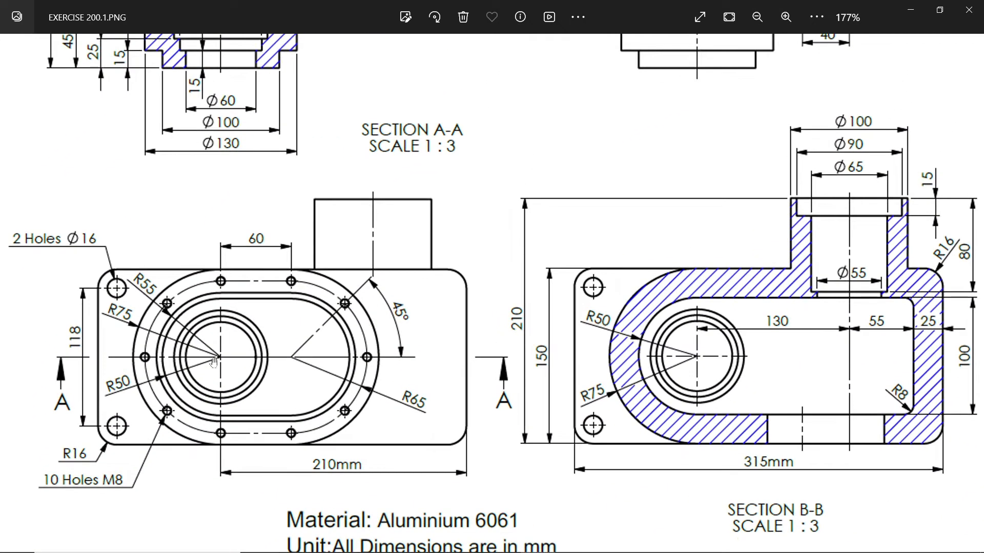
scroll(175, 366, up, 1)
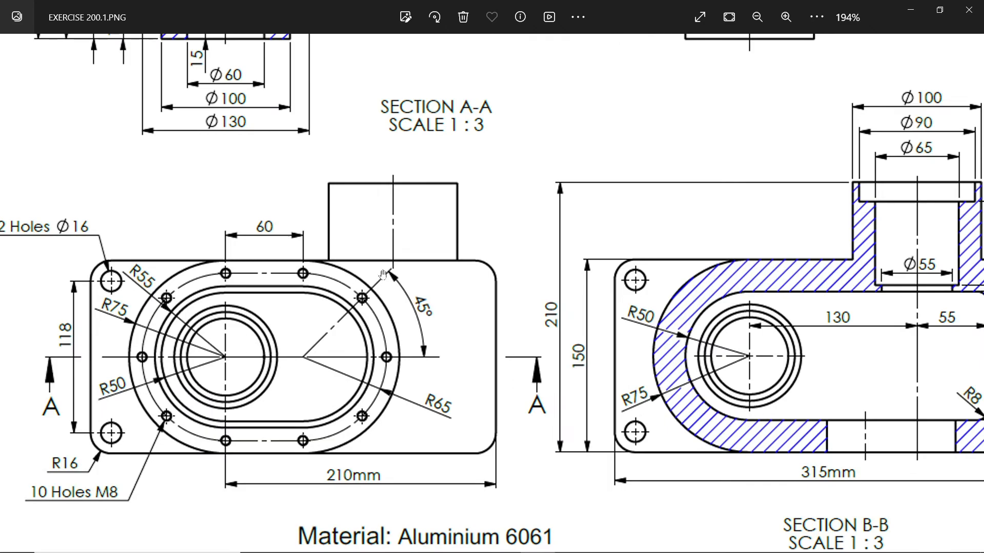
click(911, 11)
Sketch a straight slot from the origin on the rounded body's top face, about 59 mm between centres and 93 mm wide
click(566, 222)
click(605, 186)
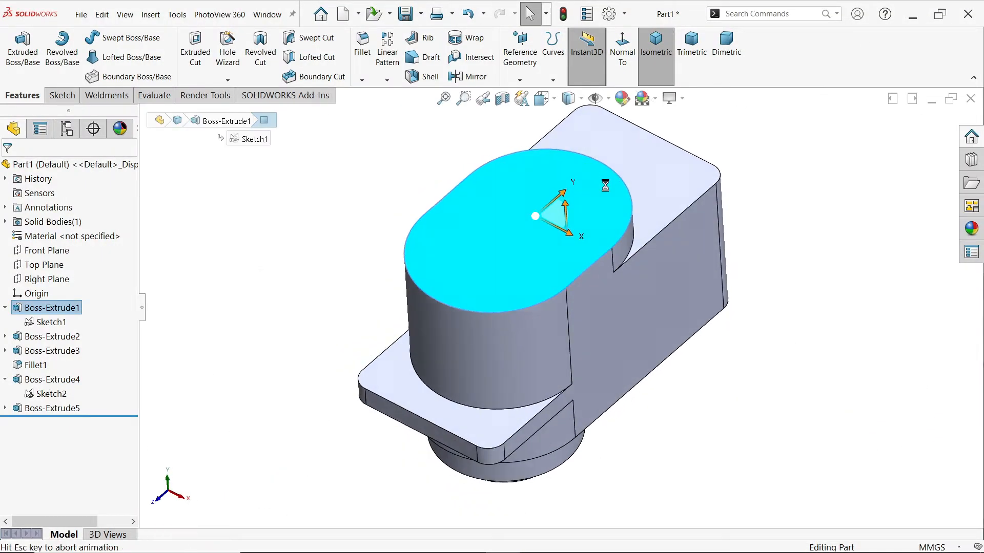
click(97, 77)
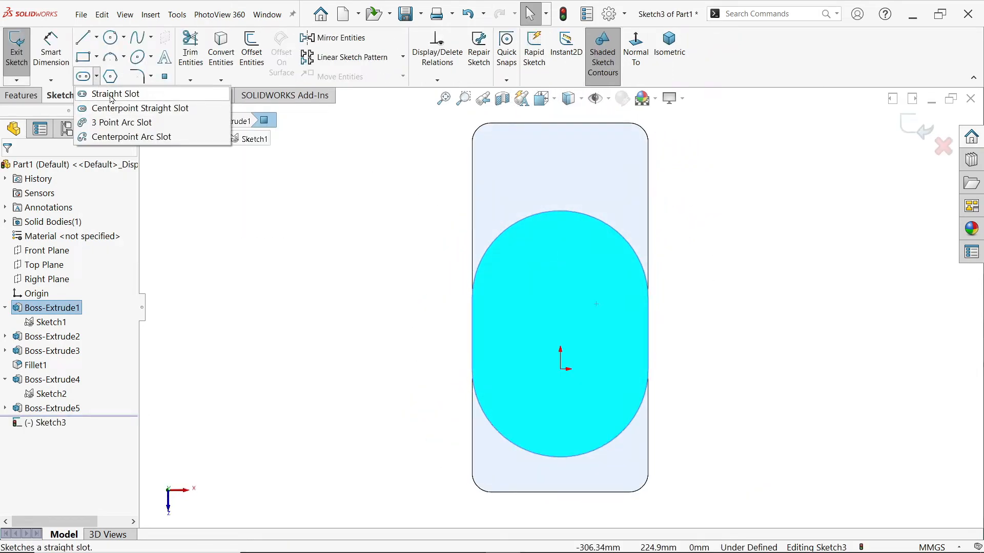
click(111, 95)
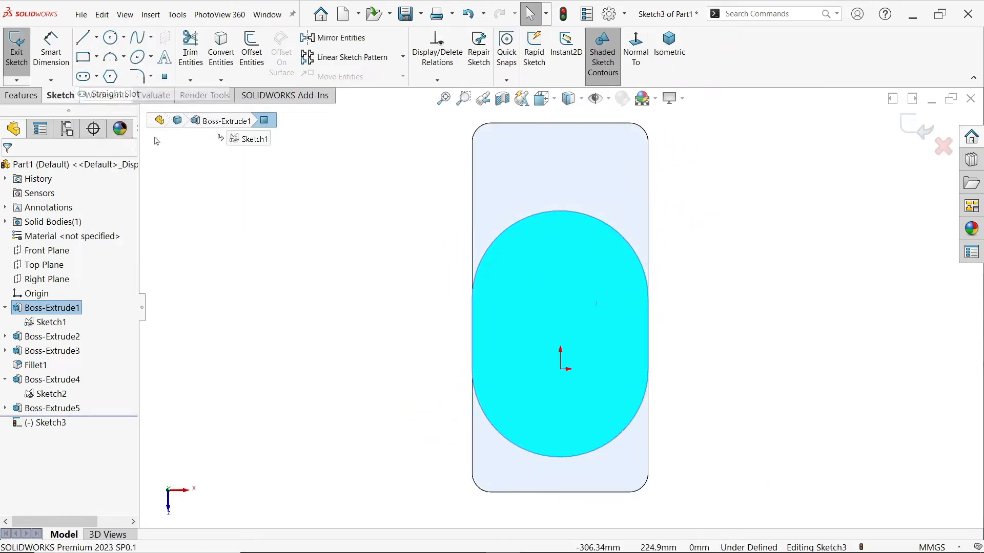
click(560, 369)
click(560, 301)
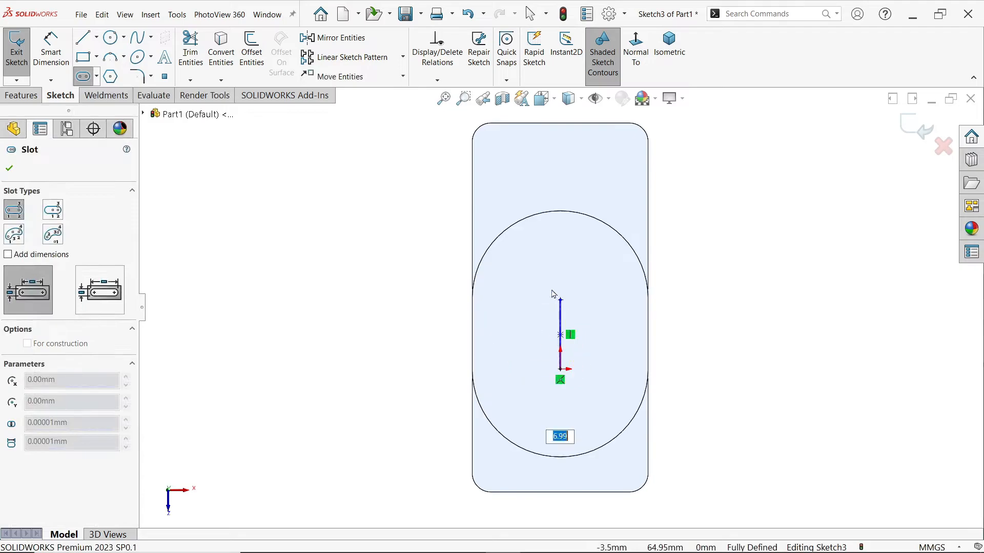
click(506, 242)
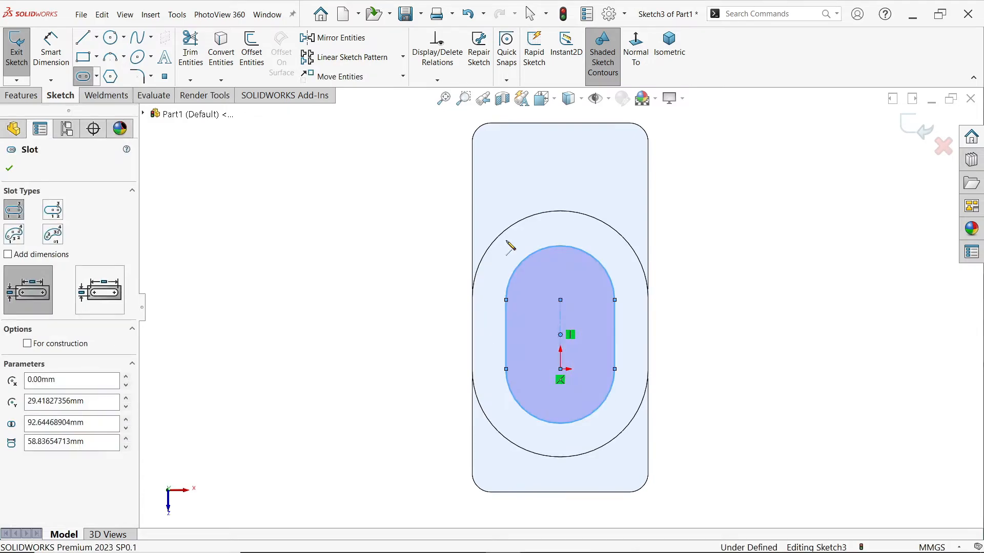
key(Escape)
Dimension the slot with an end radius of 50 mm and a centre-to-centre distance of 60 mm
click(51, 49)
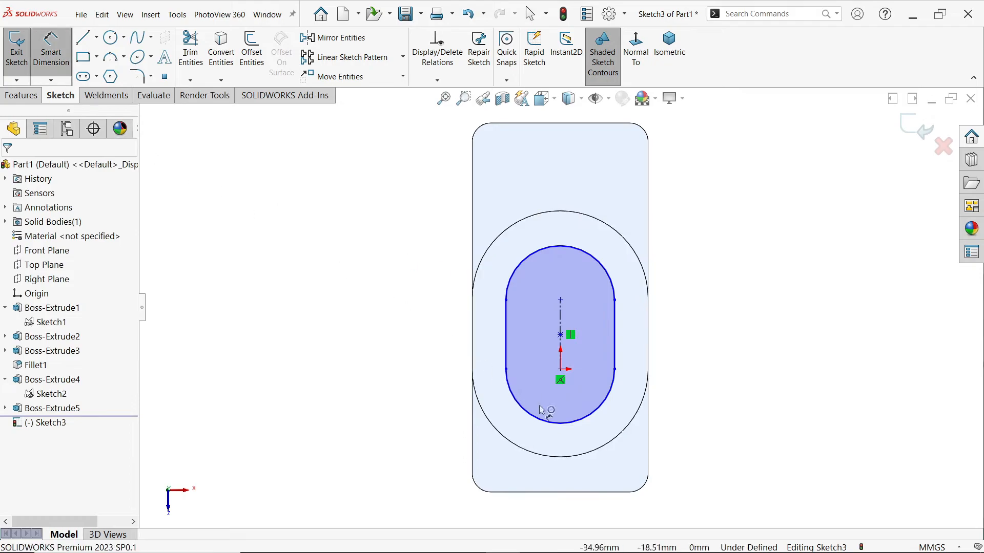
click(600, 413)
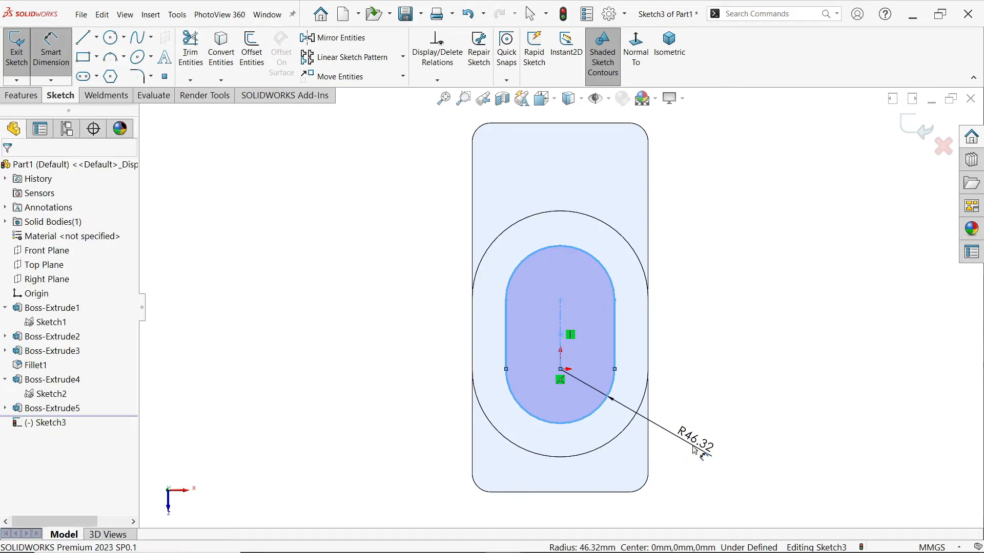
click(694, 450)
text(50)
key(Return)
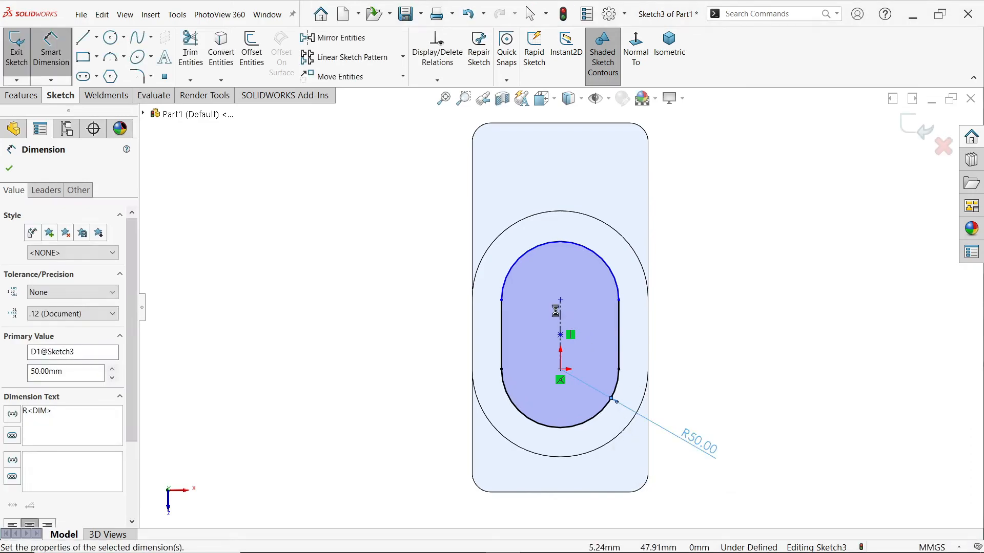
click(560, 327)
click(431, 342)
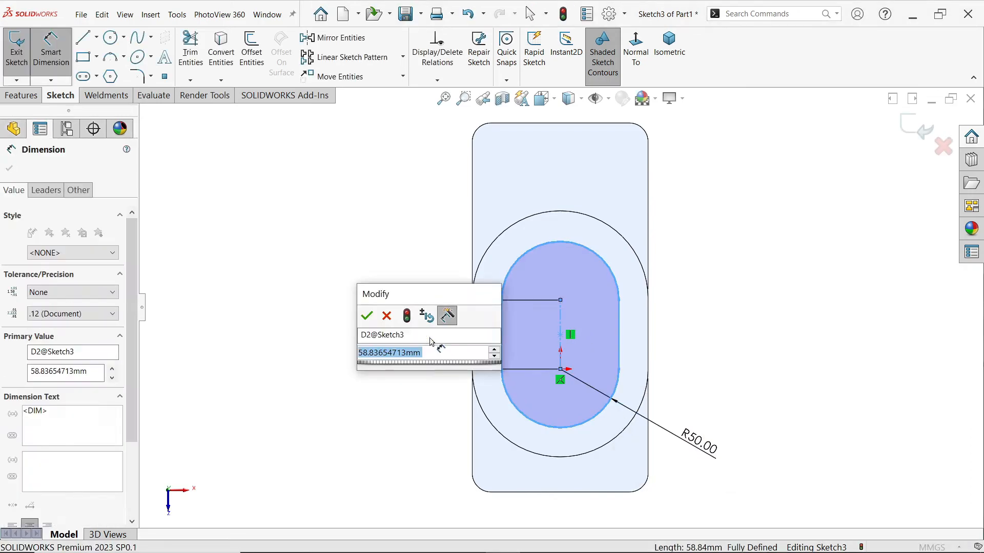
text(60)
key(Return)
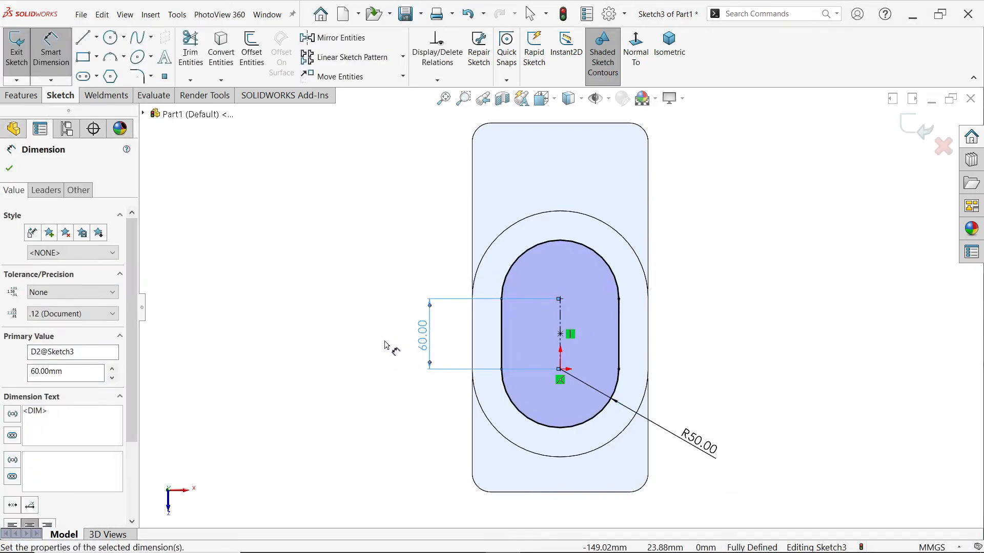
Cut-extrude the slot profile 48 mm deep into the body as a blind cut
click(21, 95)
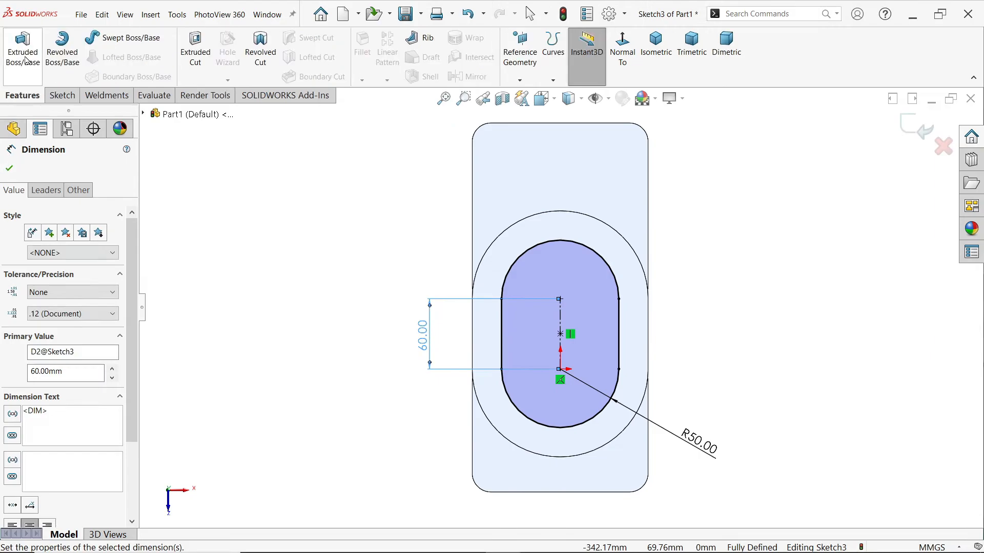
click(208, 52)
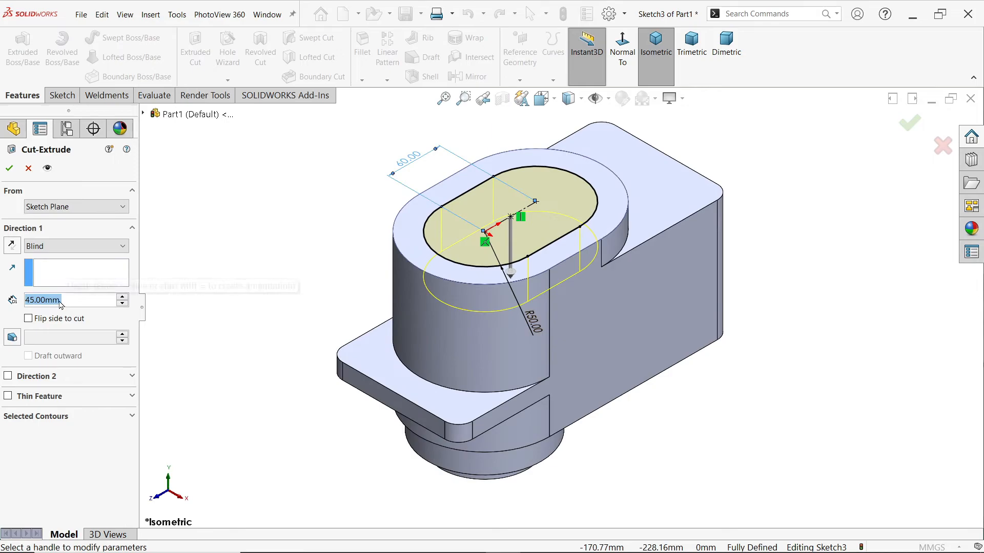
text(48)
key(Return)
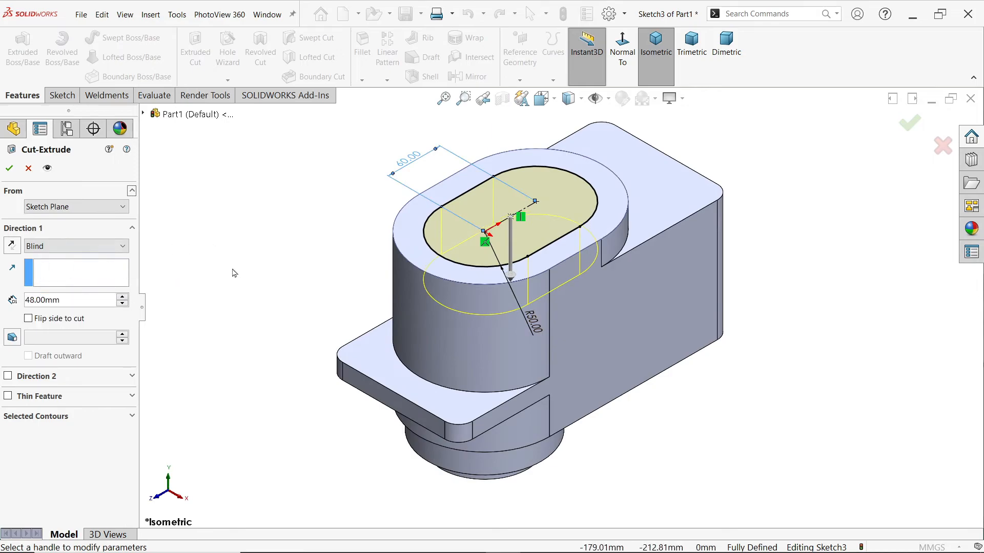
scroll(565, 219, down, 1)
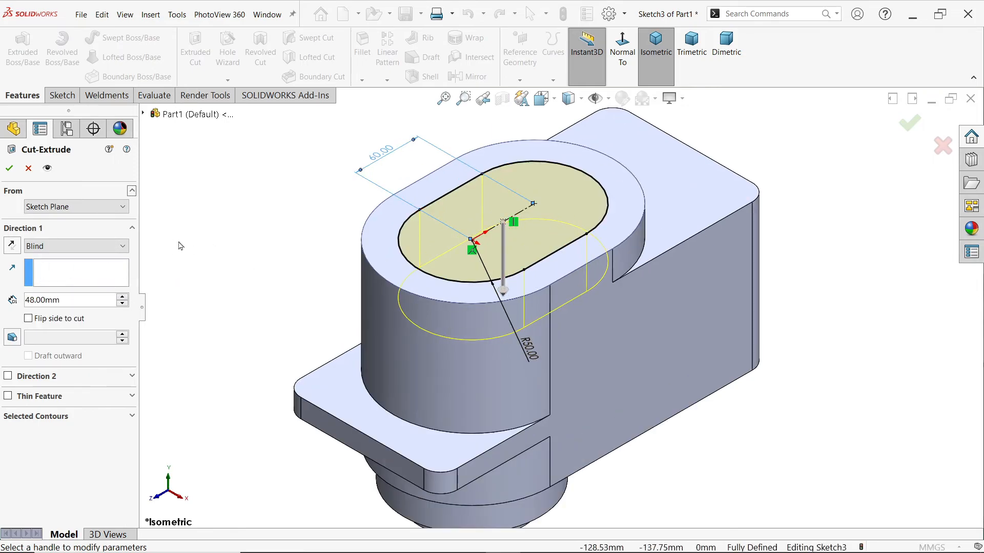
click(10, 168)
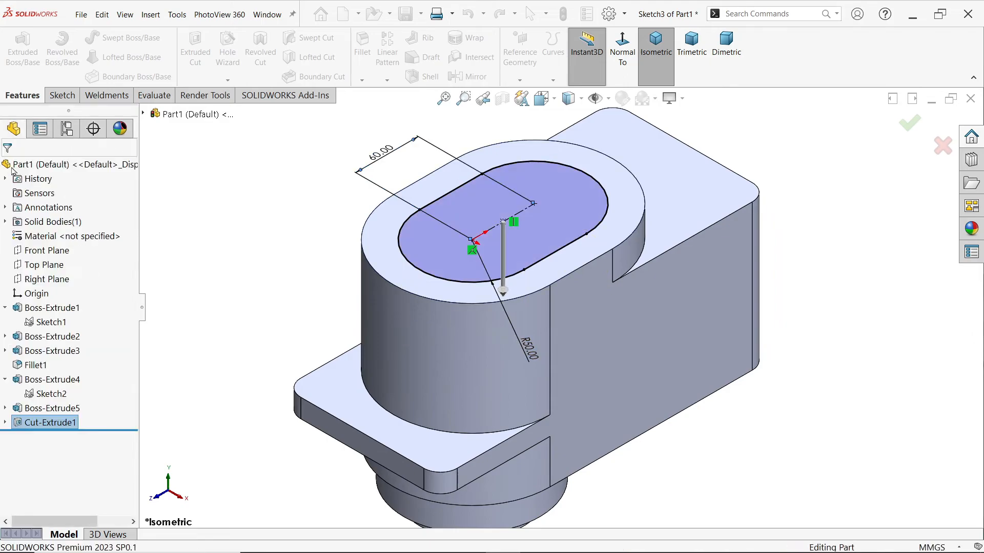
Start a sketch on the floor of the slot-shaped pocket and convert the floor's outline into sketch entities
click(271, 215)
mouse_move(271, 214)
middle_down()
mouse_move(272, 247)
mouse_move(271, 234)
middle_up()
click(562, 220)
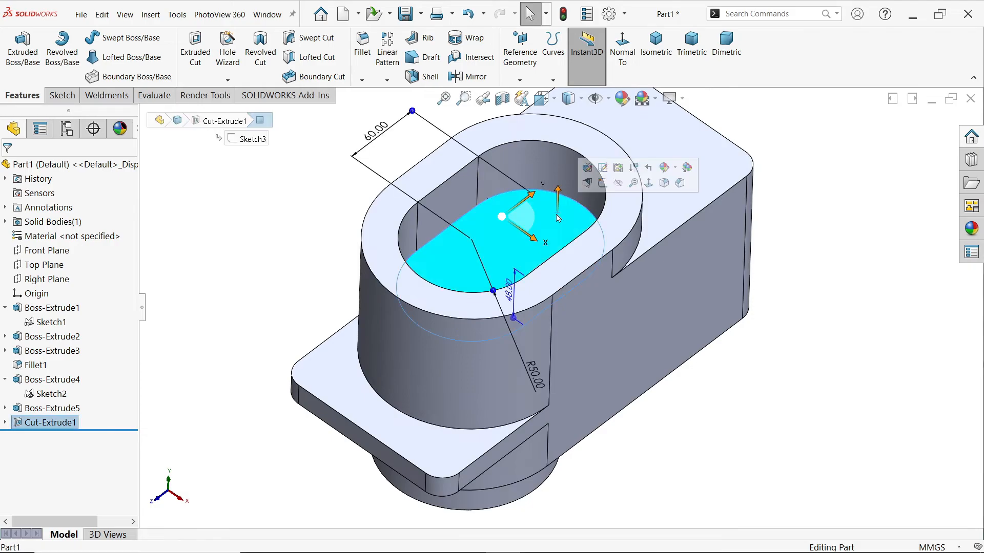
click(603, 183)
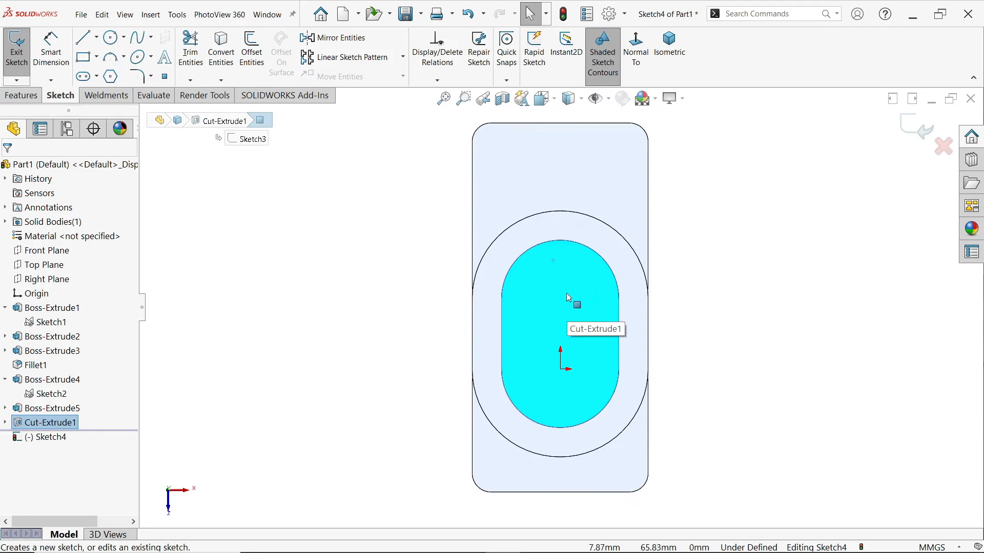
click(220, 49)
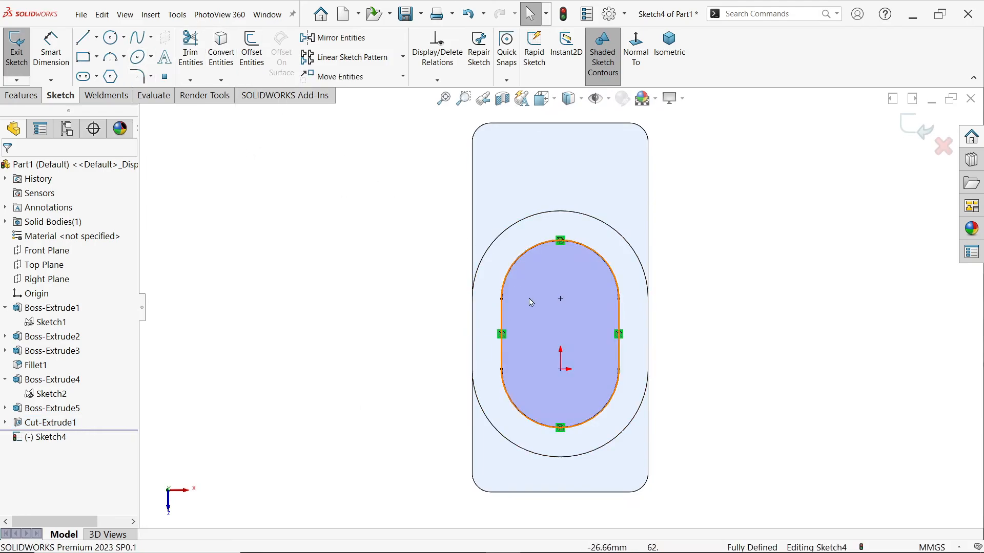
Draw a three-sided rectangular extension about 100 mm wide from the slot's side endpoints toward the far end of the rectangular body
click(83, 37)
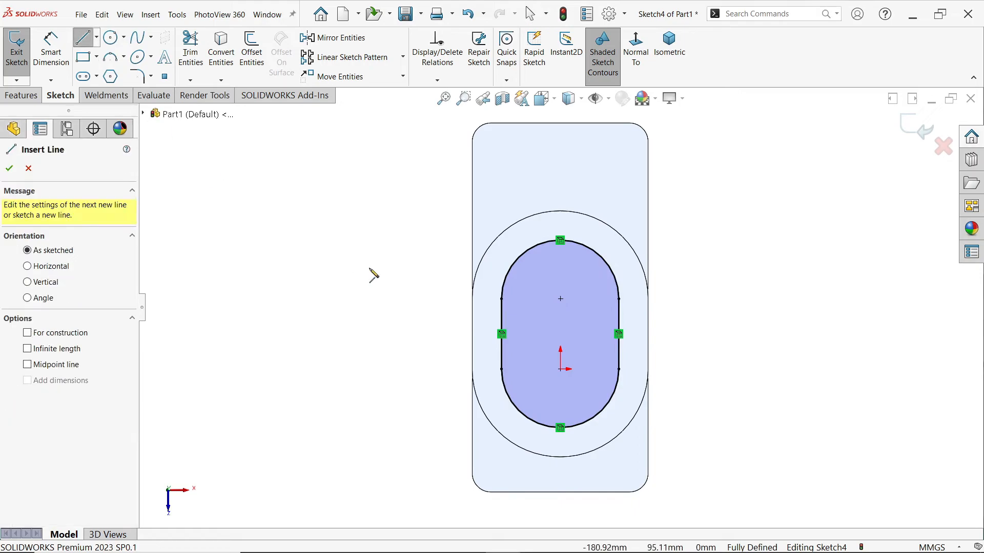
click(502, 300)
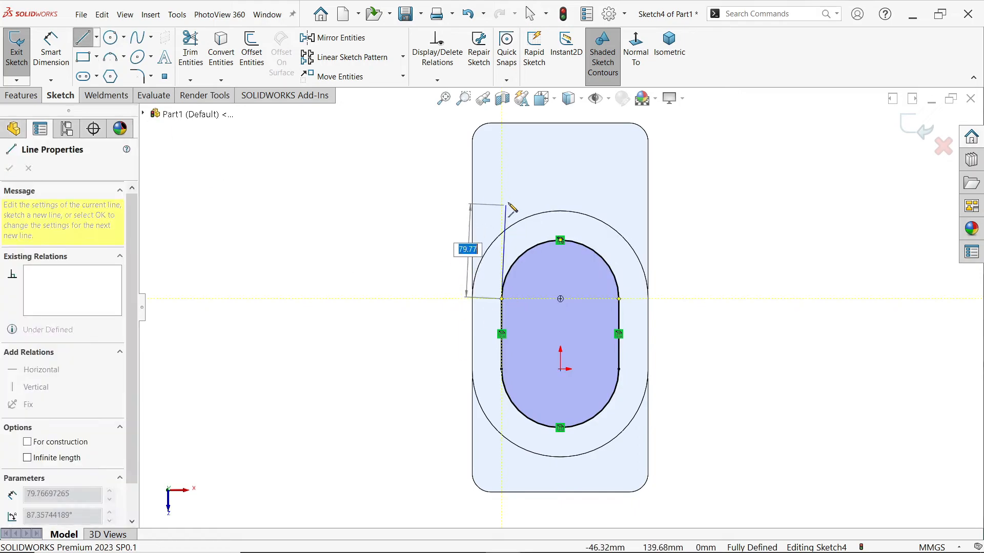
click(619, 153)
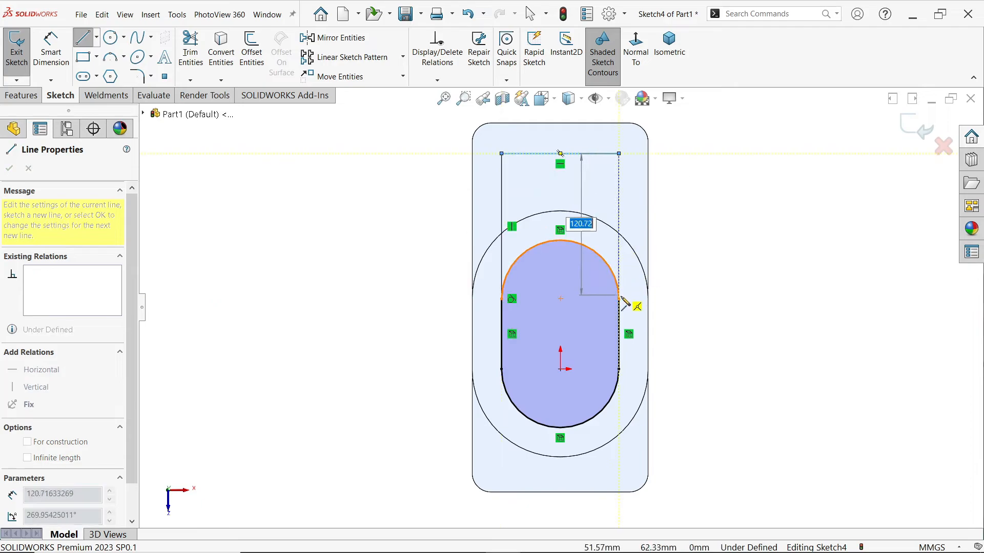
click(619, 299)
key(Escape)
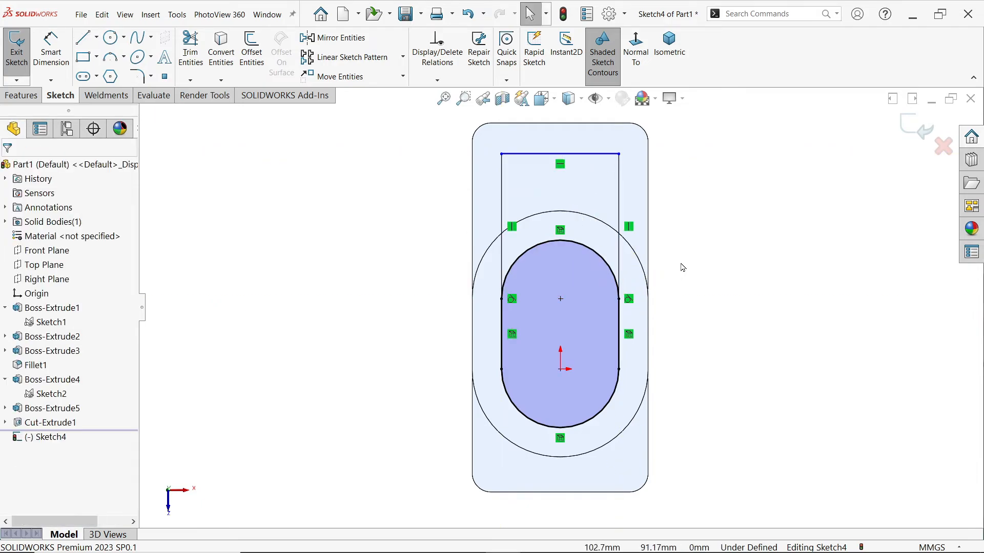
Dimension the extension's end line 25 mm from the body's outer edge and delete the slot arc crossing the inside of the profile
scroll(617, 210, down, 2)
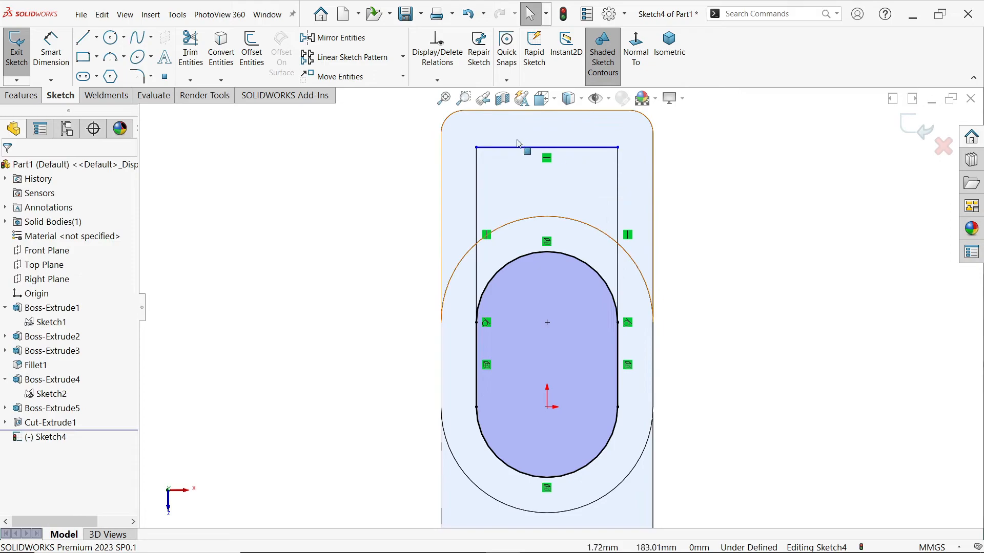
click(56, 51)
click(547, 152)
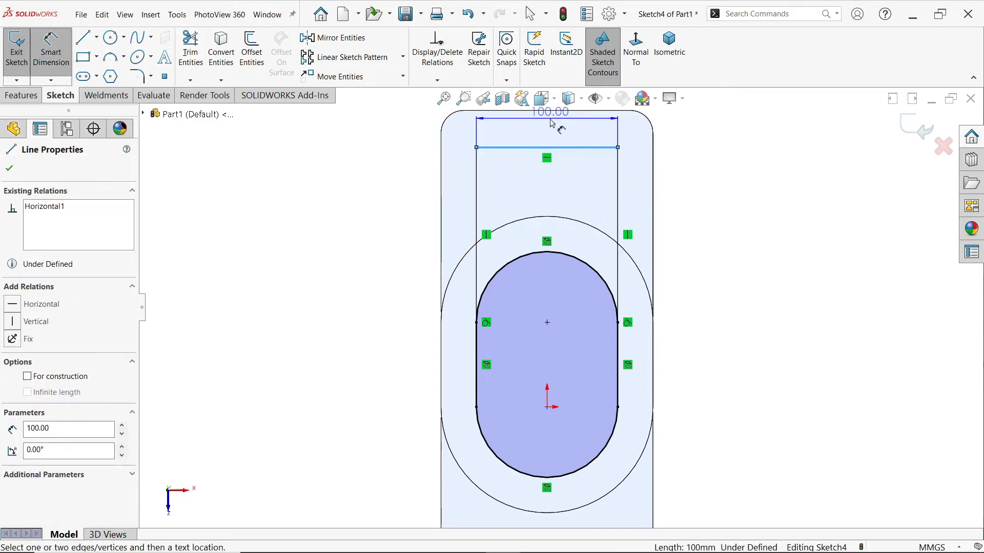
click(550, 112)
click(407, 162)
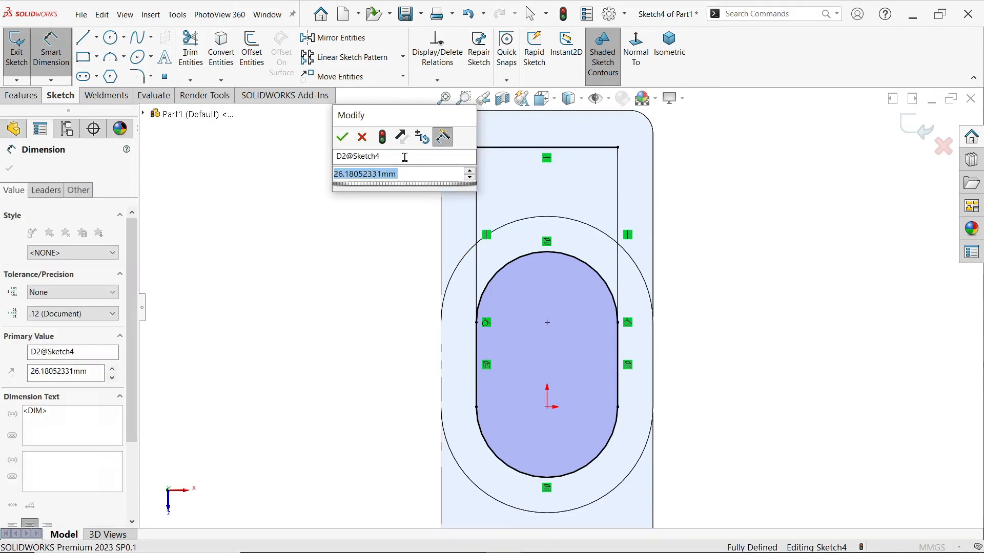
text(25)
key(Return)
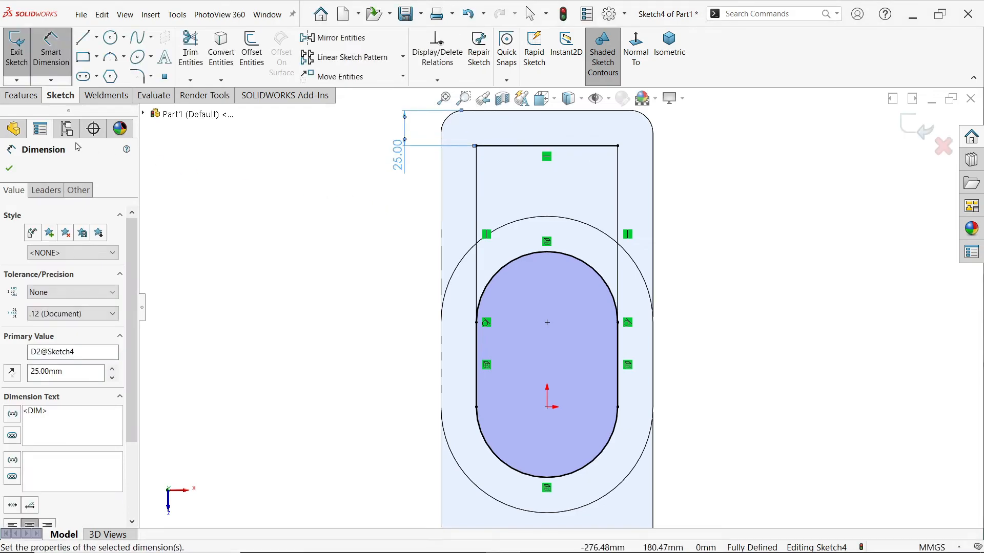
key(Escape)
click(548, 253)
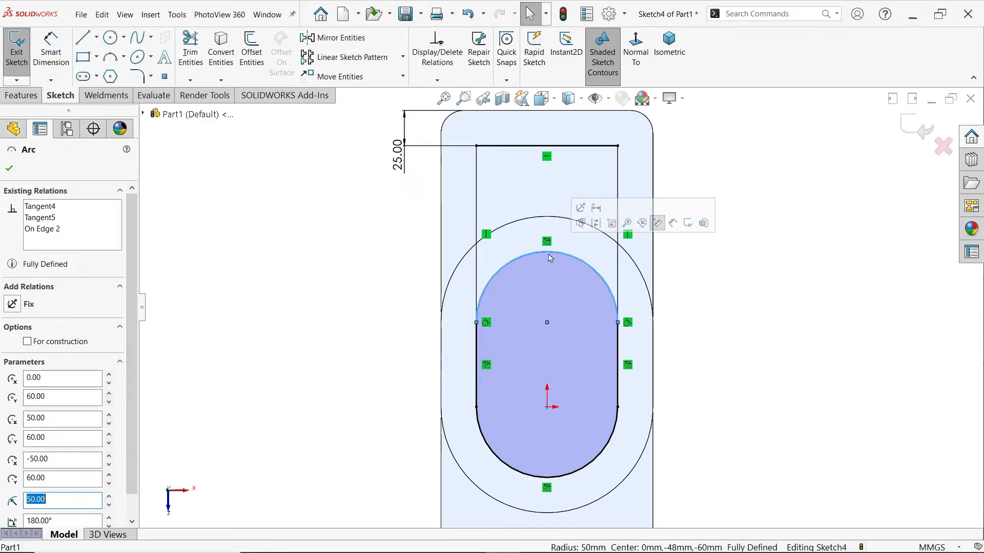
key(Escape)
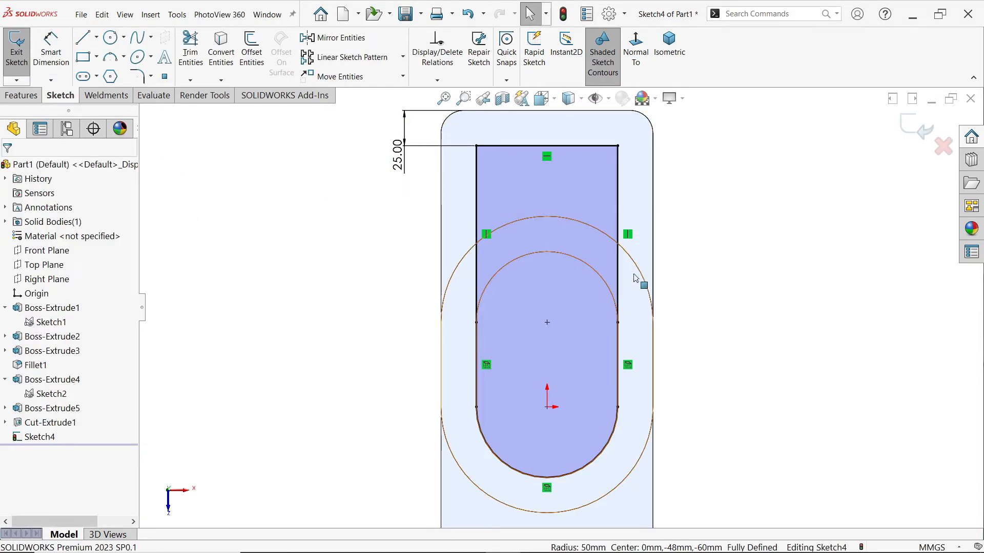
Cut-extrude the extended cavity profile 100 mm deep into the body as a blind cut
click(661, 69)
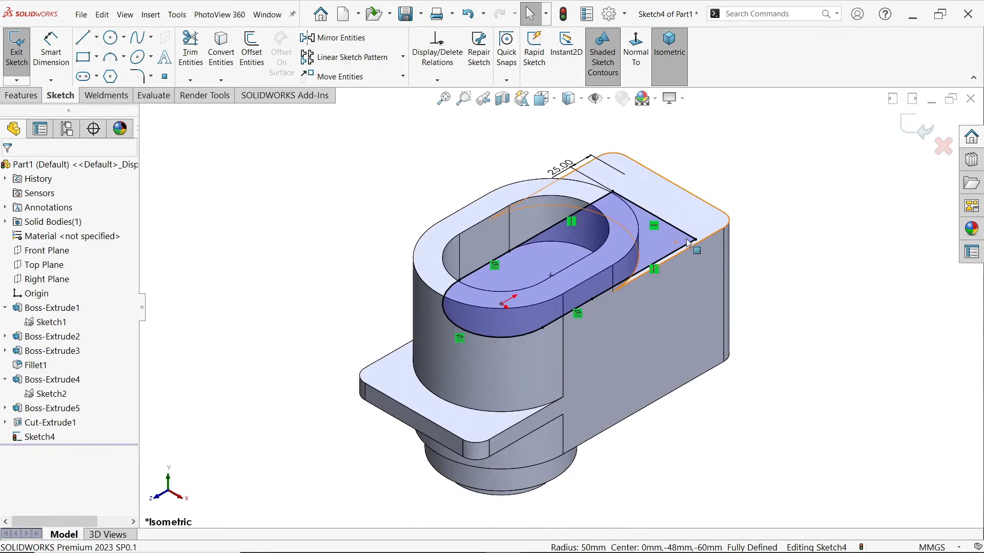
click(21, 96)
click(195, 49)
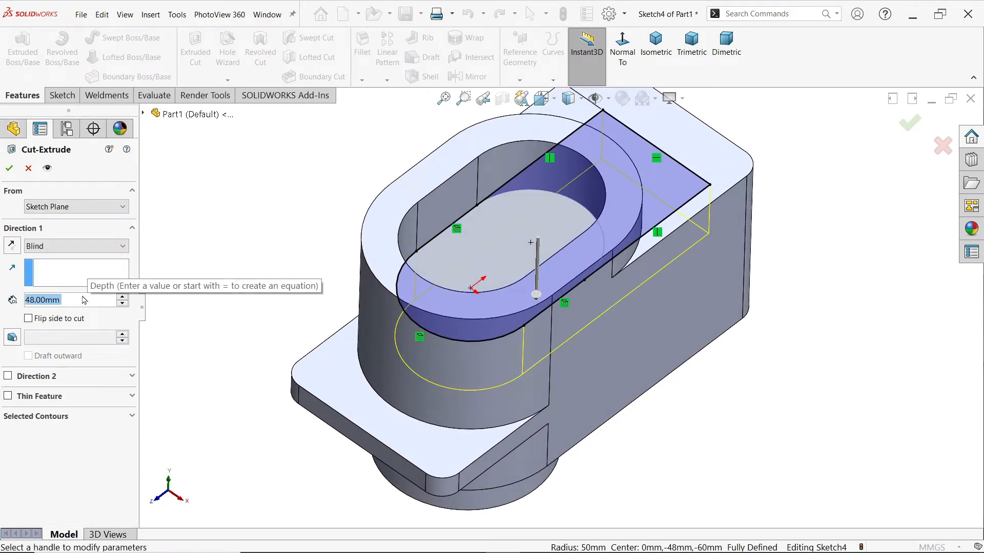
text(100)
key(Return)
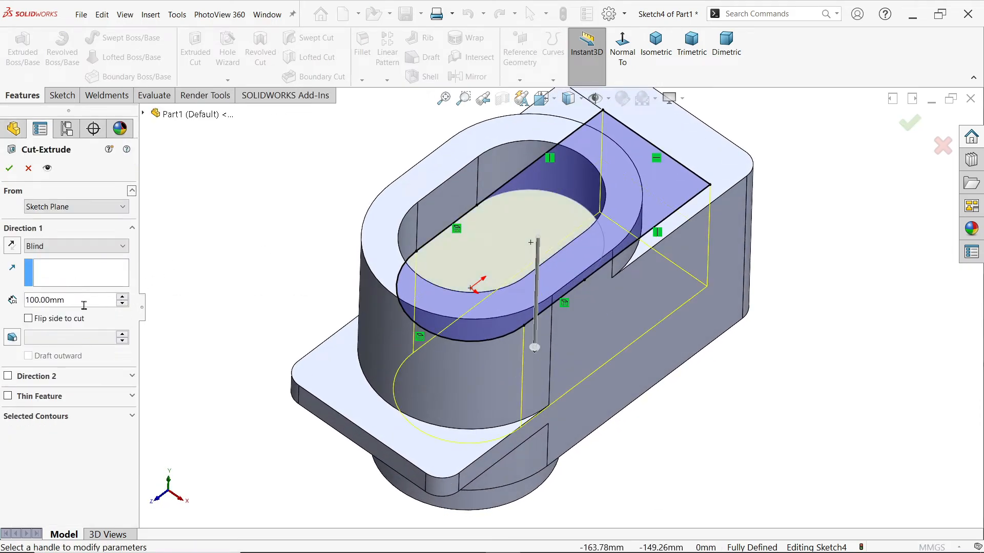
middle_drag(196, 308, 188, 269)
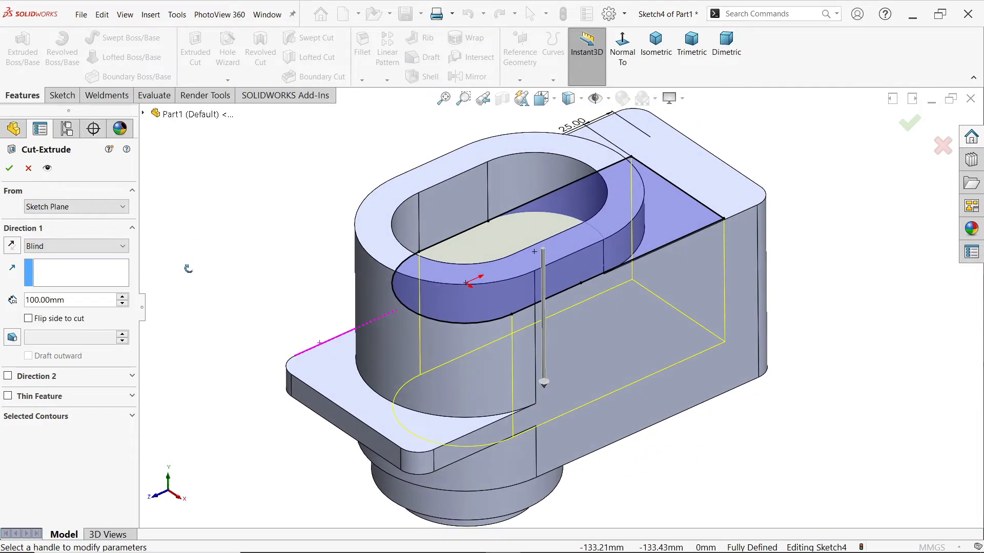
click(9, 169)
Examine the stepped bore's diameters and depths in the drawing's section A-A, and return to the SOLIDWORKS model
click(180, 191)
middle_drag(246, 230, 233, 227)
key(alt+Tab)
drag(439, 395, 321, 401)
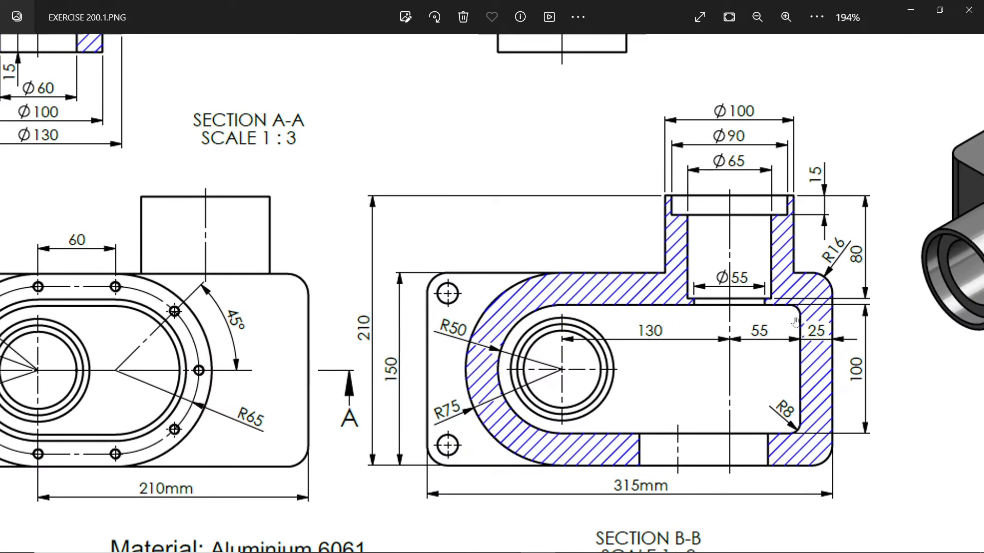
drag(462, 332, 734, 365)
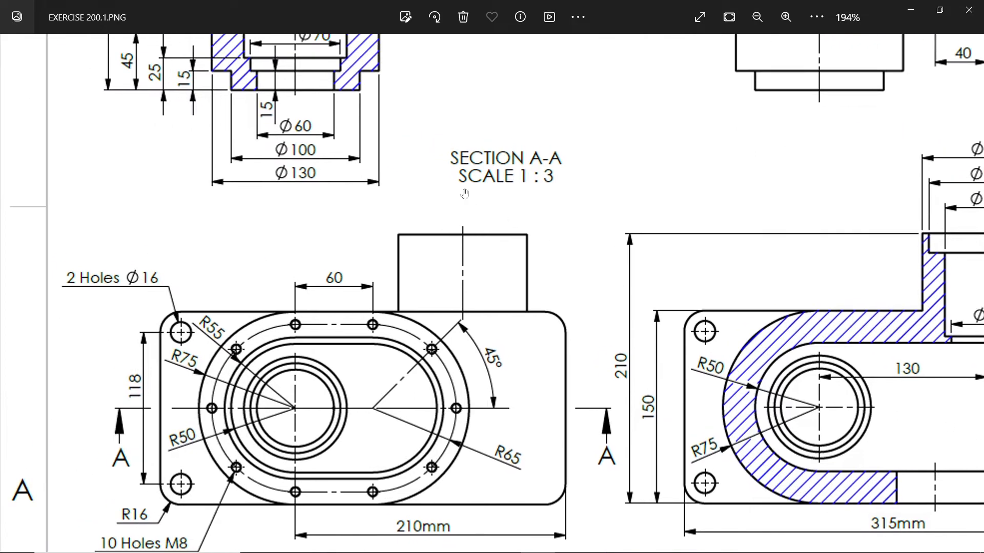
drag(472, 202, 492, 403)
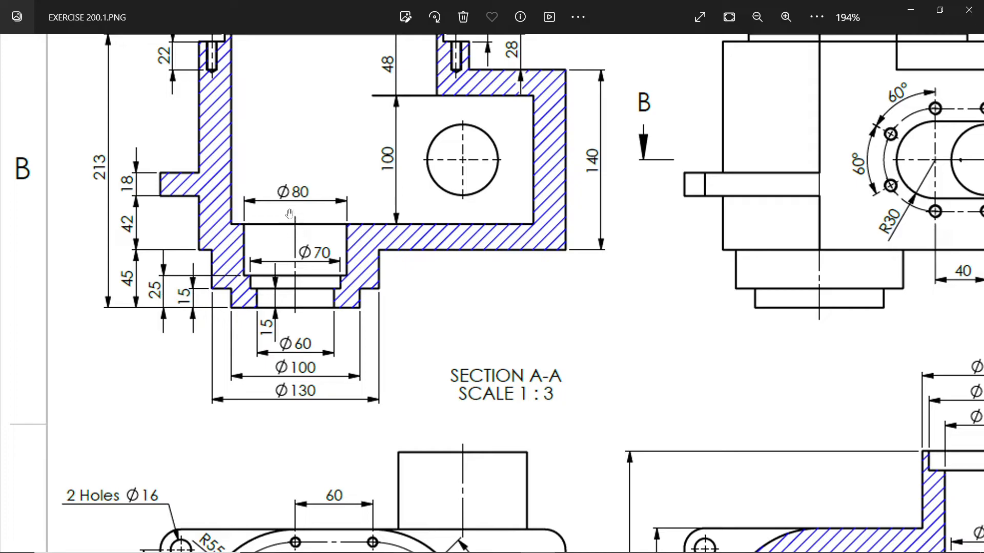
click(910, 16)
Start a sketch on the Right Plane and draw a vertical line about 70 mm long up the base's axis from its bottom face
middle_drag(542, 349, 526, 516)
middle_drag(524, 404, 494, 337)
click(58, 279)
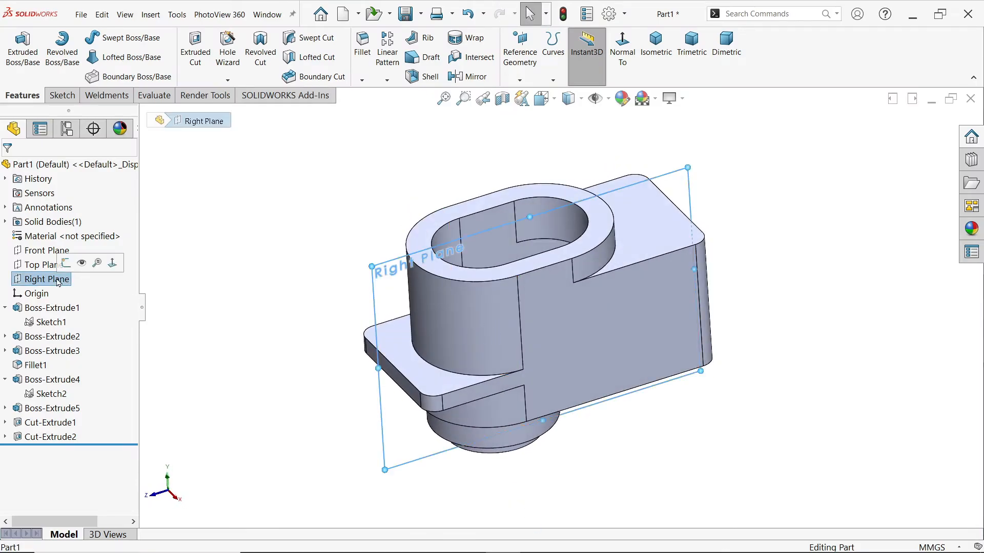
click(64, 262)
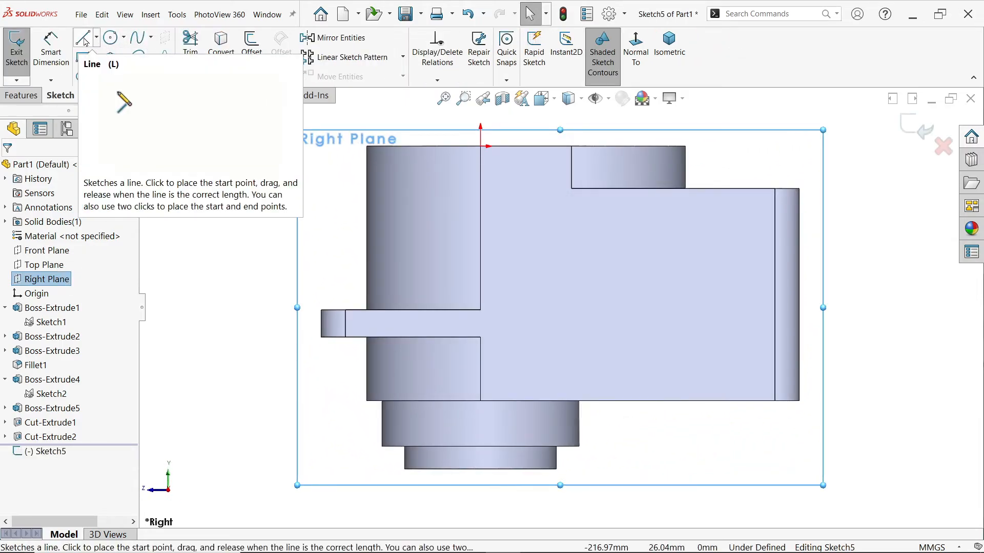
click(83, 38)
scroll(397, 353, up, 1)
scroll(511, 390, down, 1)
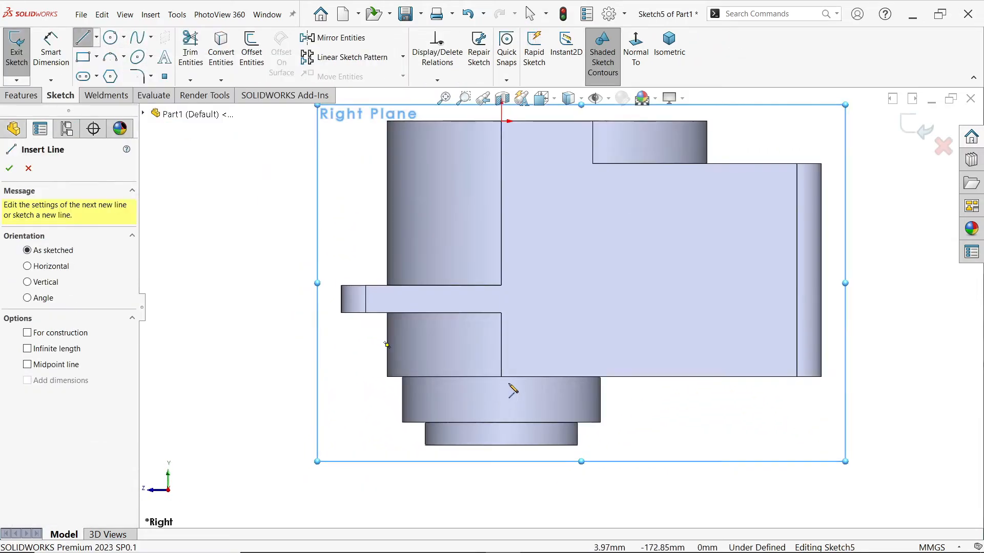
click(502, 446)
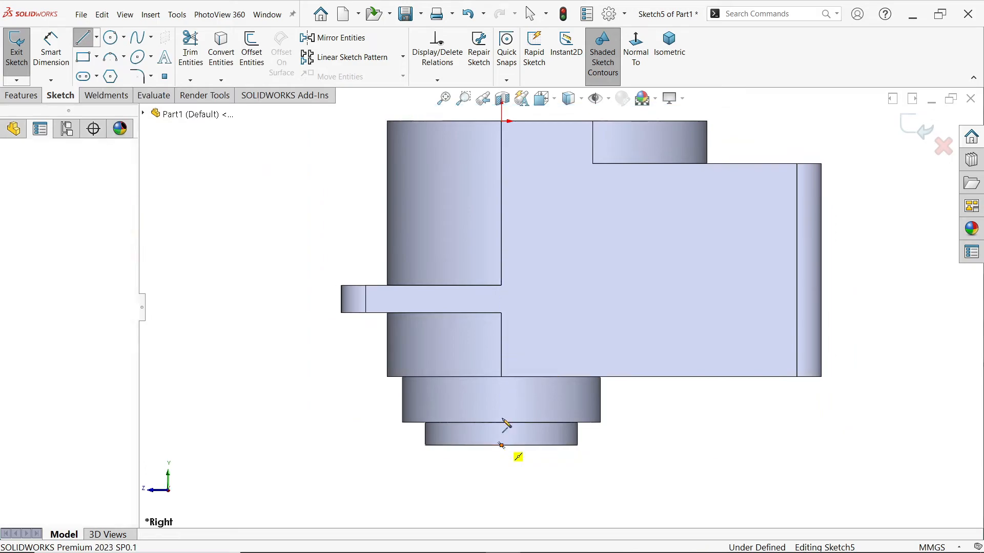
click(503, 339)
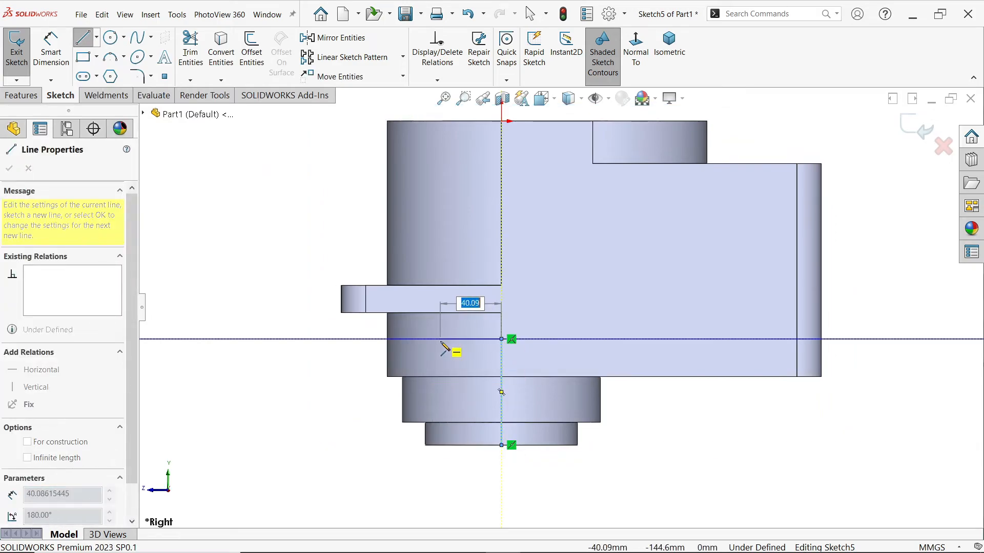
Sketch a closed stepped half-profile against the axis line, about 47 mm wide at the top, narrowing to about 31 mm and 14 mm
click(432, 359)
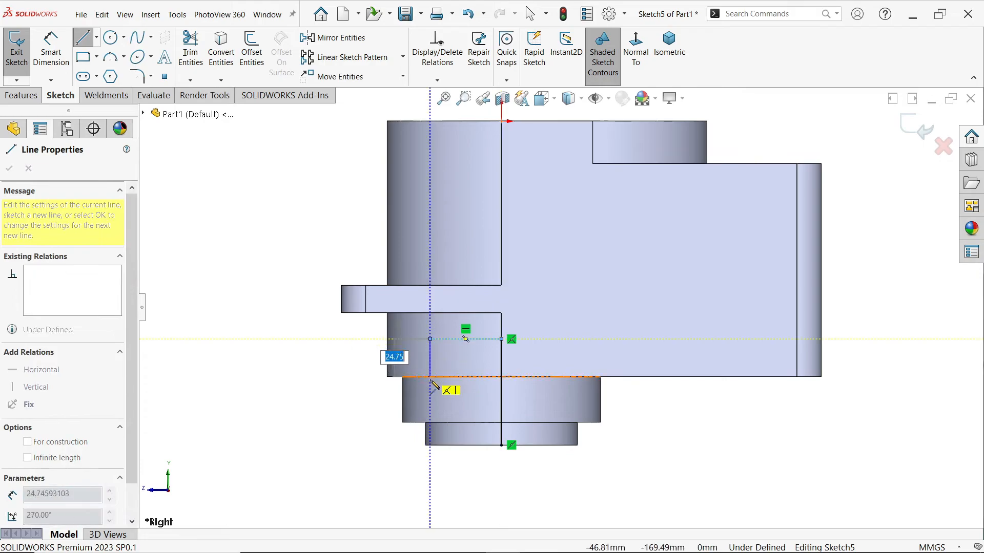
click(431, 388)
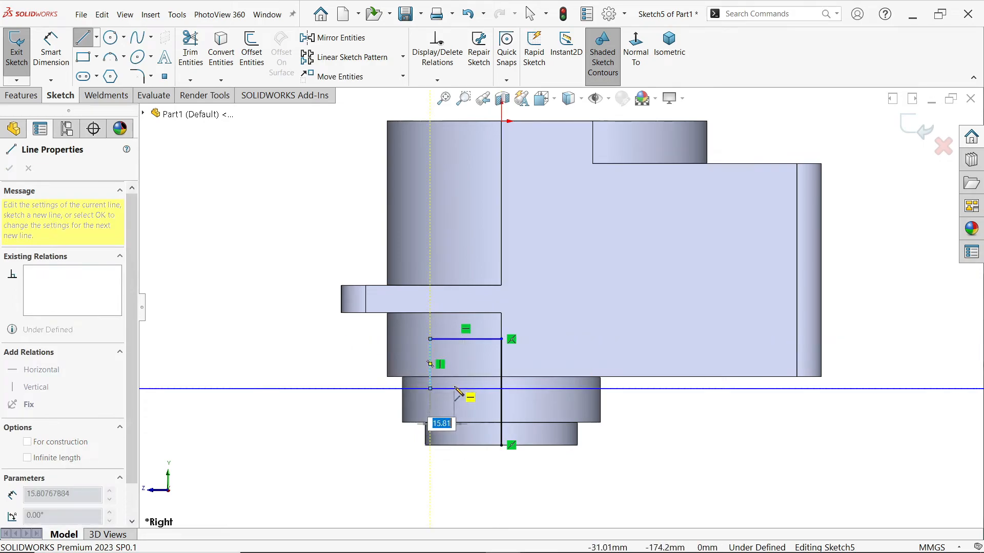
click(454, 390)
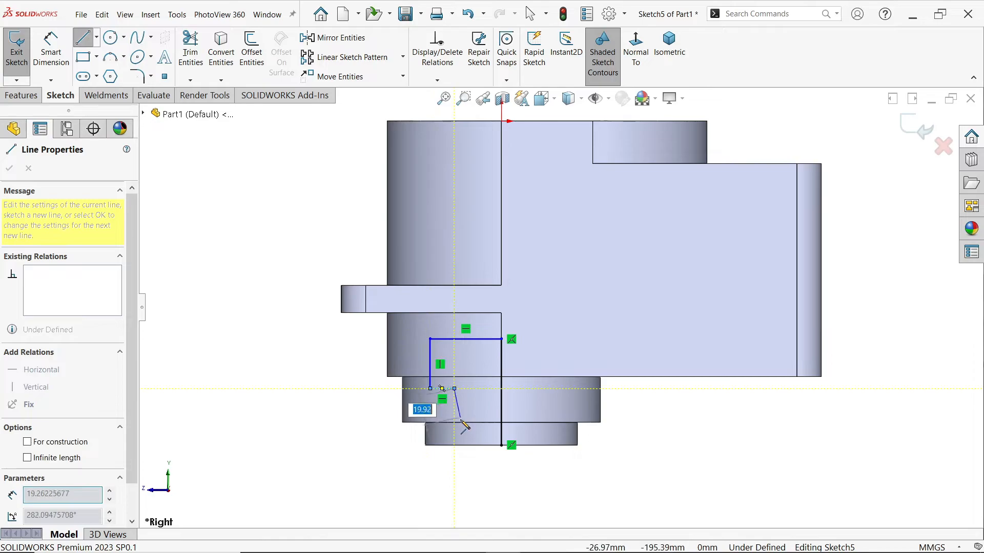
click(455, 422)
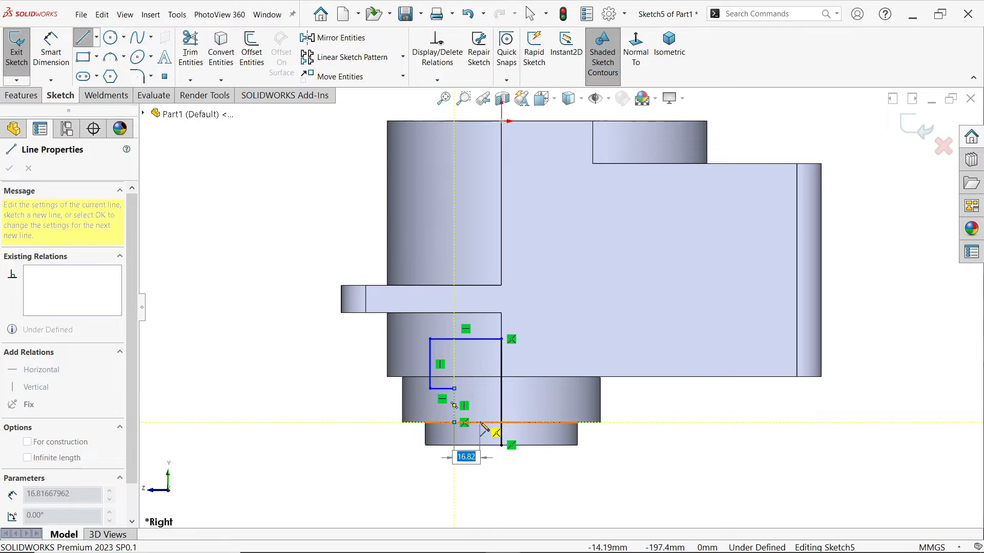
click(479, 422)
click(479, 445)
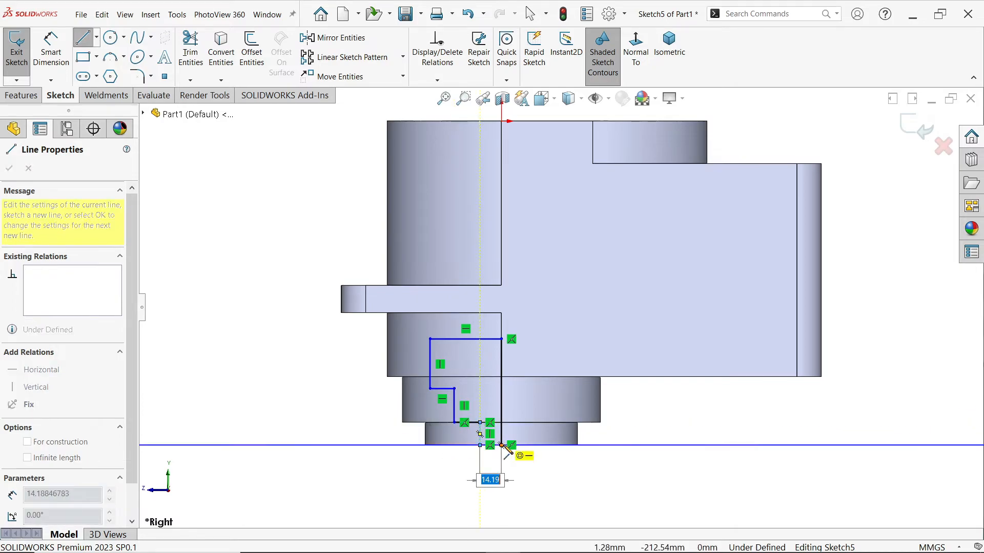
click(502, 445)
right_click(329, 344)
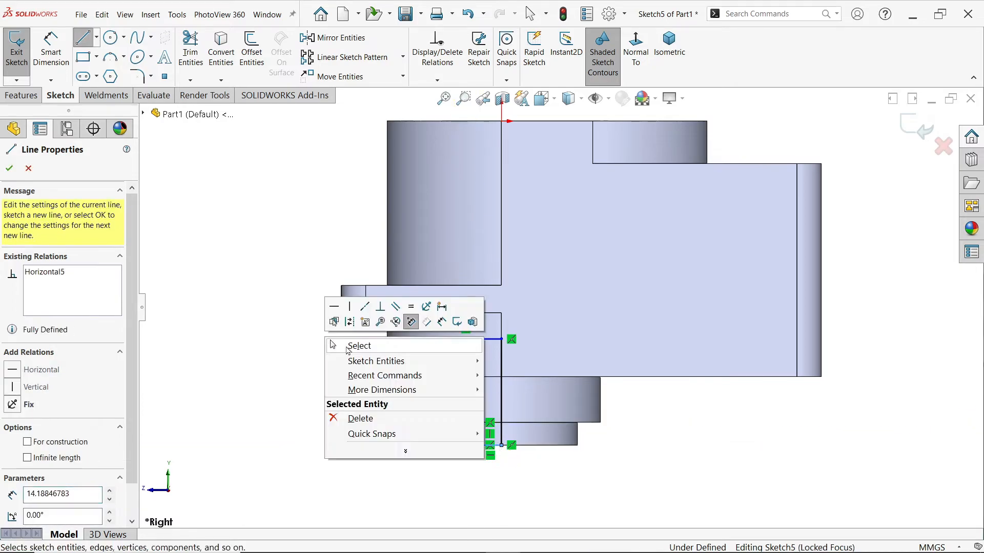
click(347, 349)
Convert the vertical line on the base's axis to construction geometry
scroll(379, 352, down, 2)
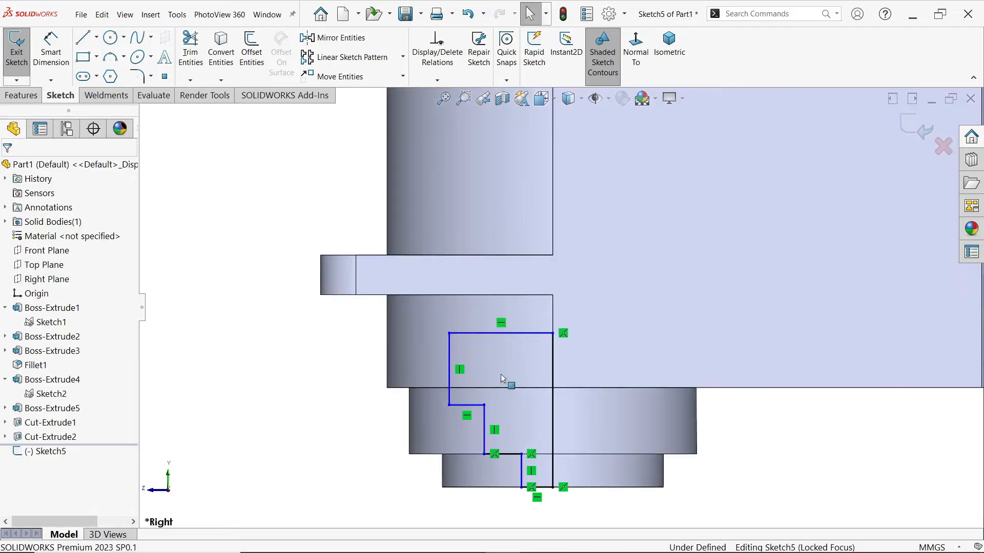
click(553, 414)
click(660, 384)
key(Escape)
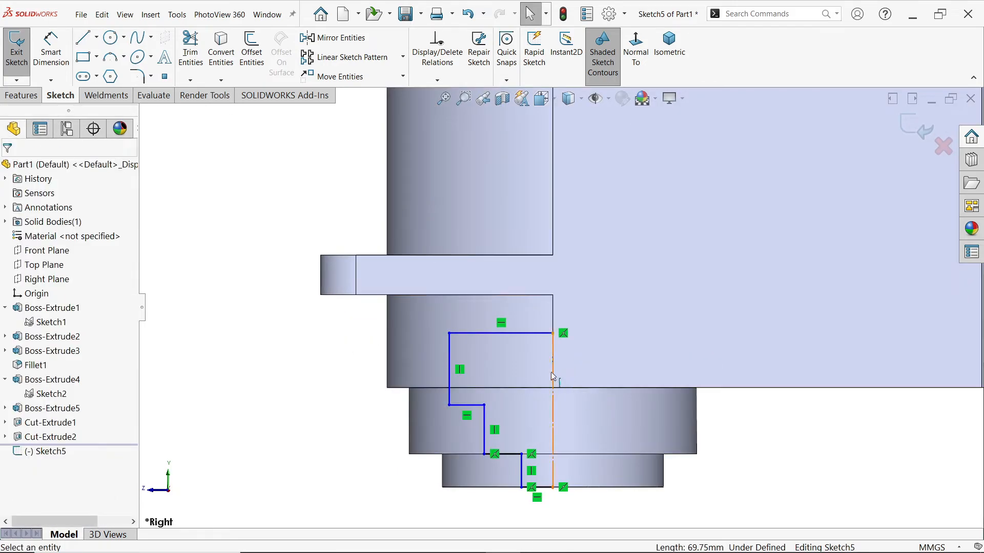
Dimension the top step of the half-profile as a diameter about the base's axis line and set it to 80 mm
scroll(520, 378, up, 1)
click(51, 51)
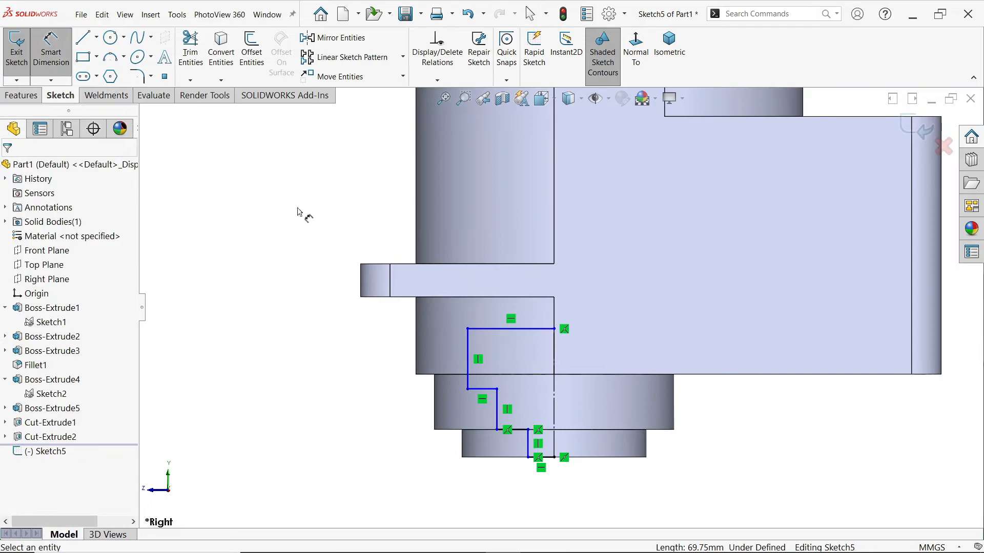
scroll(546, 336, down, 1)
click(454, 354)
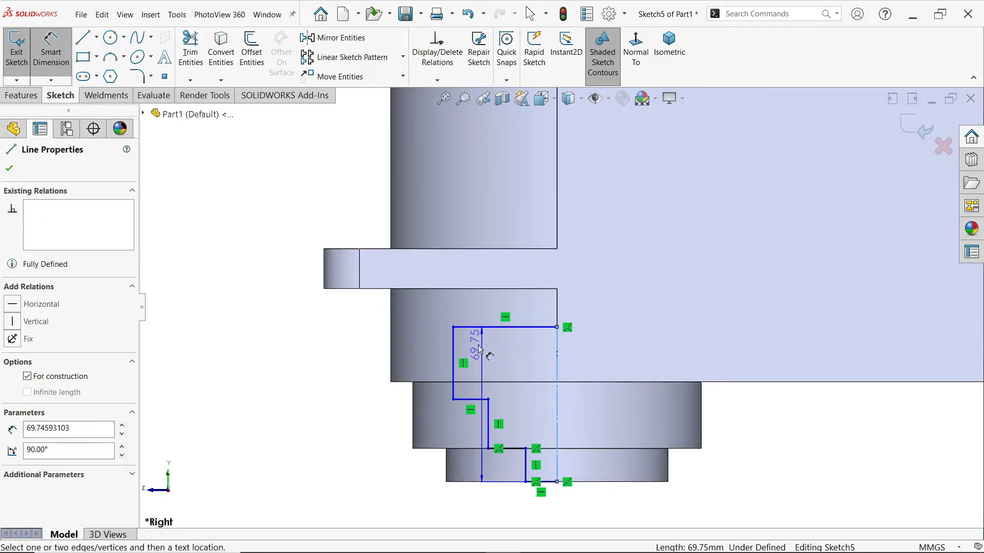
click(452, 342)
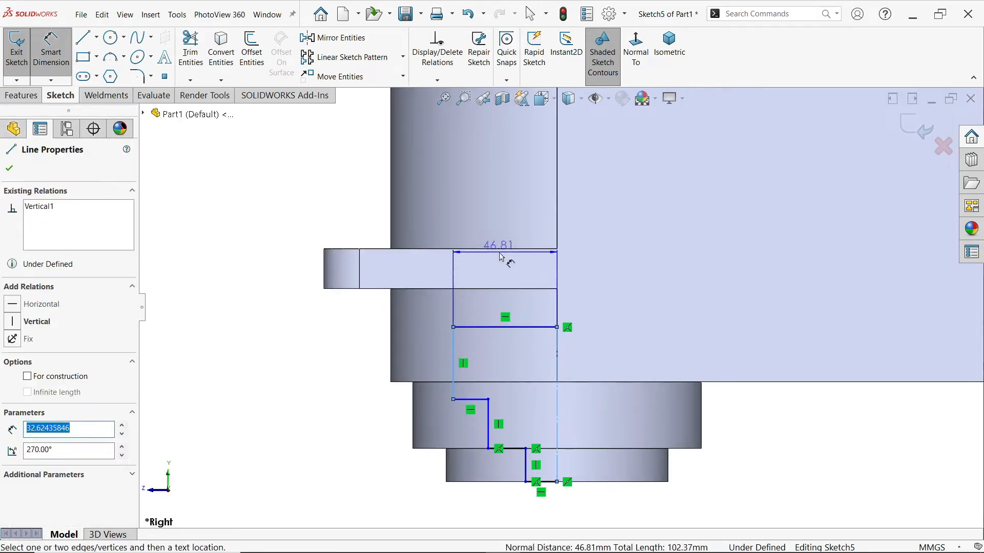
click(614, 260)
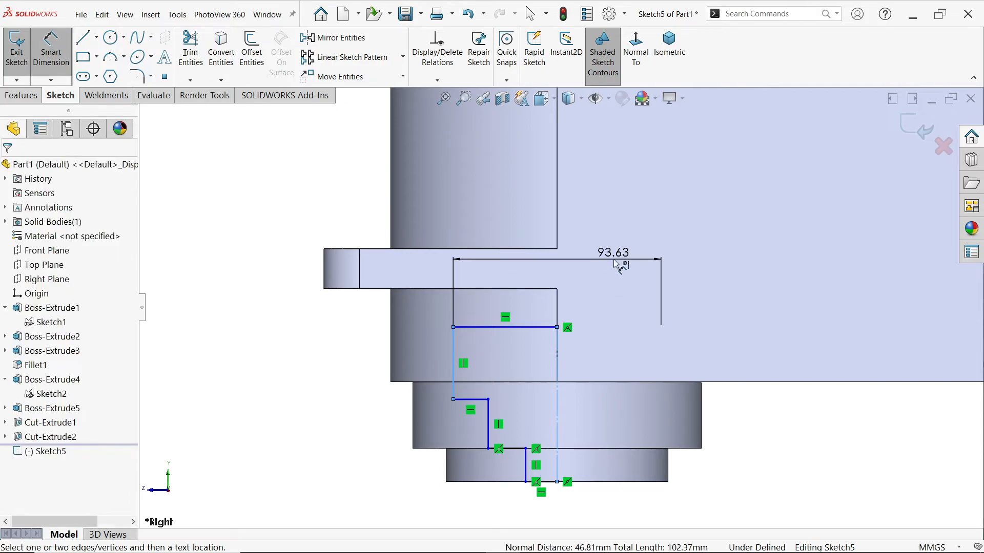
text(80)
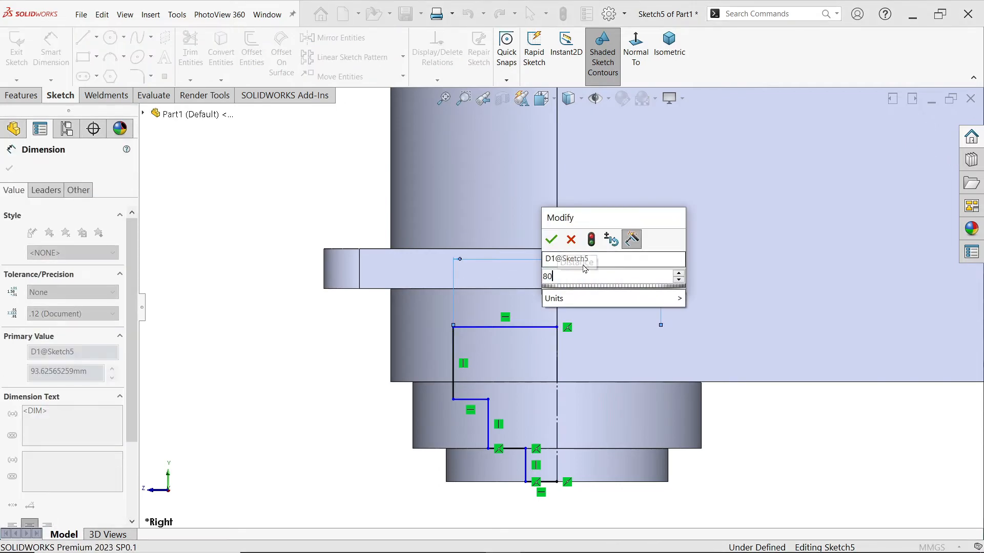
key(Return)
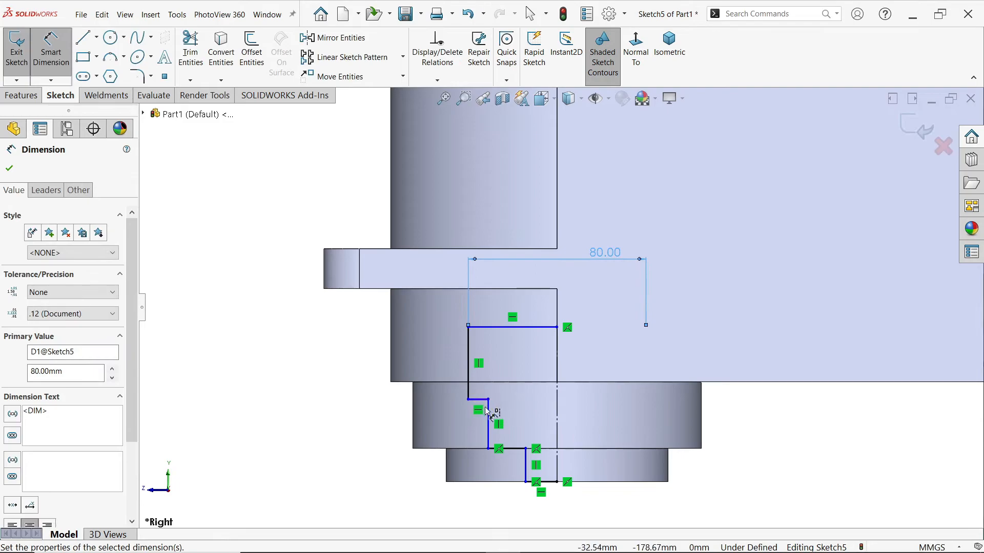
Dimension the middle step's diameter as 70 mm and the lowest step's diameter as 60 mm about the axis line
click(487, 412)
click(529, 360)
text(70)
key(Return)
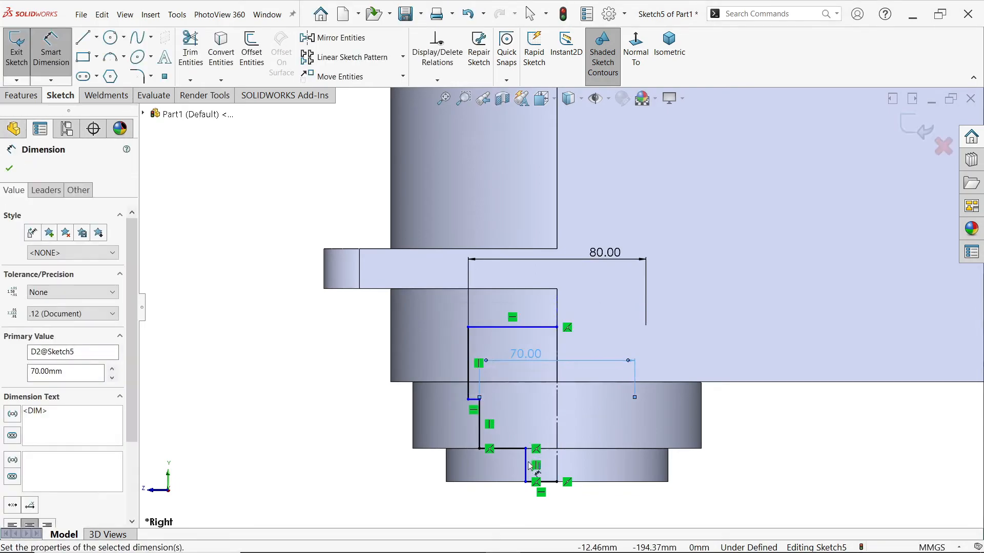
click(528, 464)
click(534, 411)
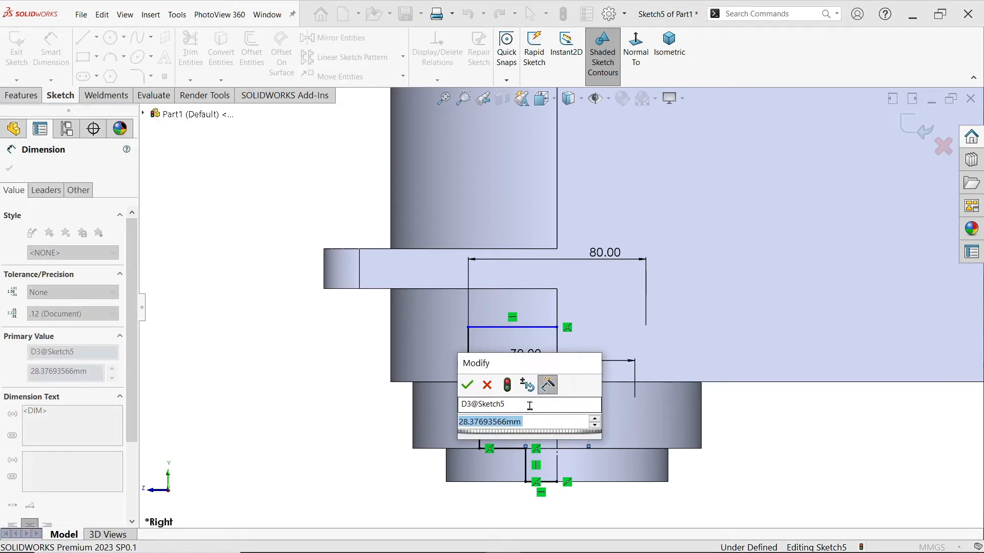
text(60)
key(Return)
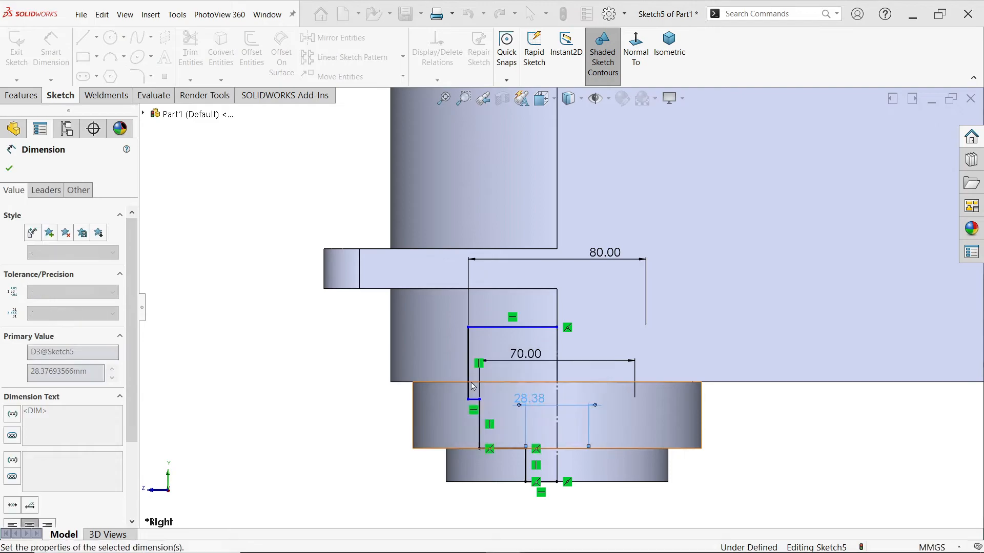
Add the height of the profile's lowest vertical line as a driven dimension
scroll(374, 444, down, 1)
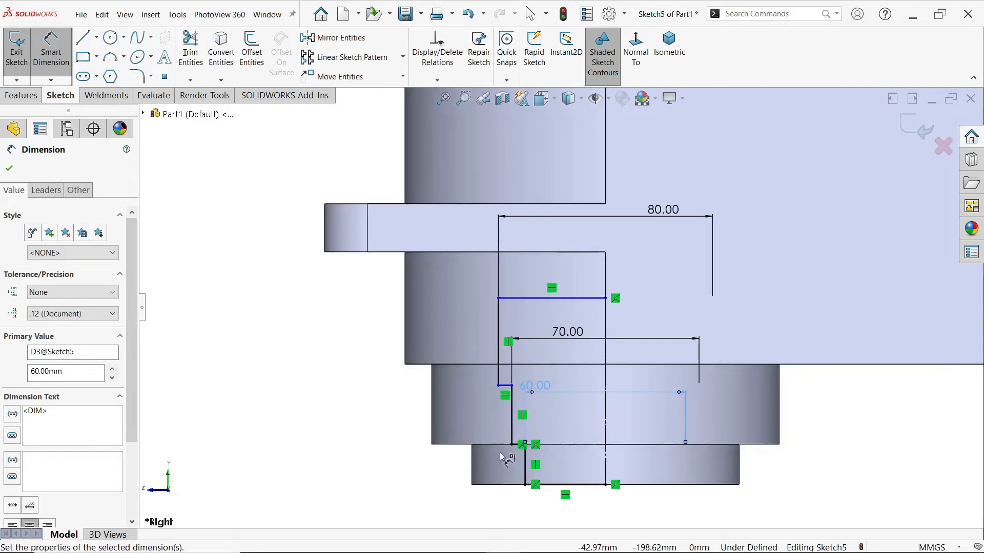
click(526, 470)
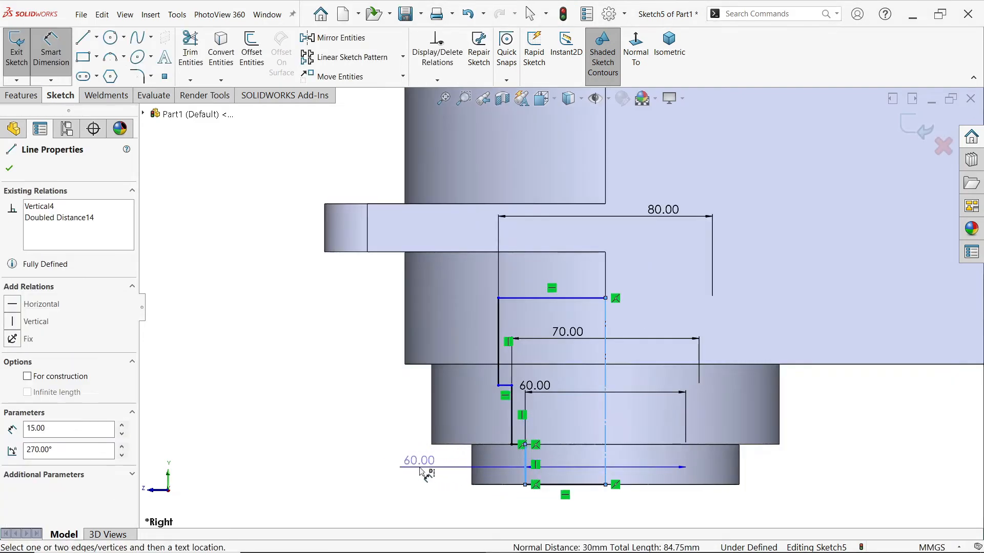
click(404, 470)
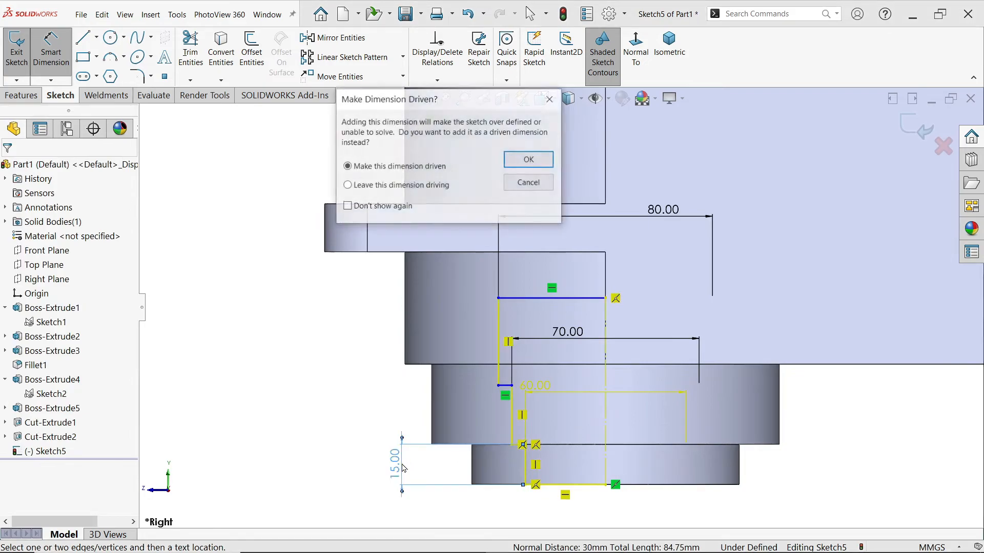
click(529, 159)
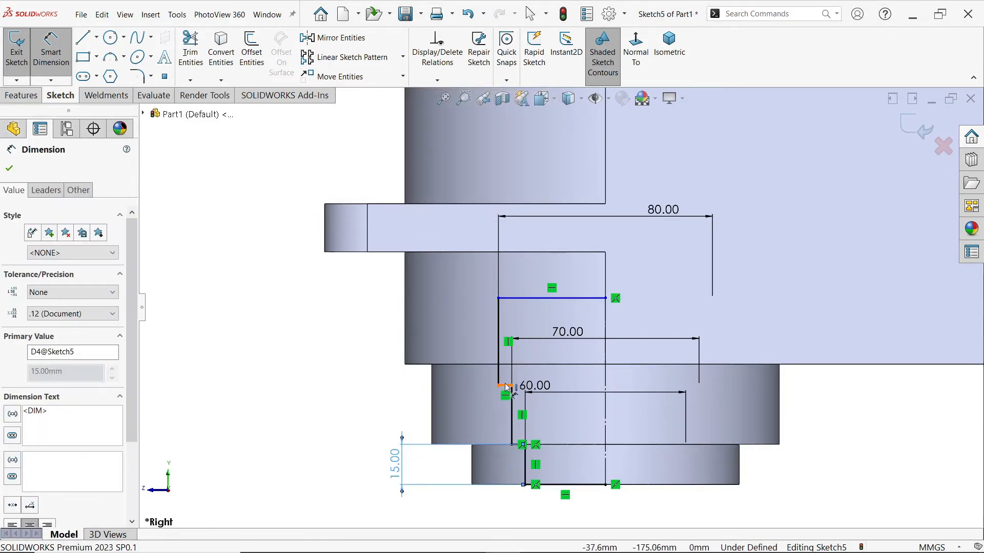
Set the distance from the profile's bottom line to the shoulder below the 80 mm step to 25 mm
click(562, 486)
click(504, 385)
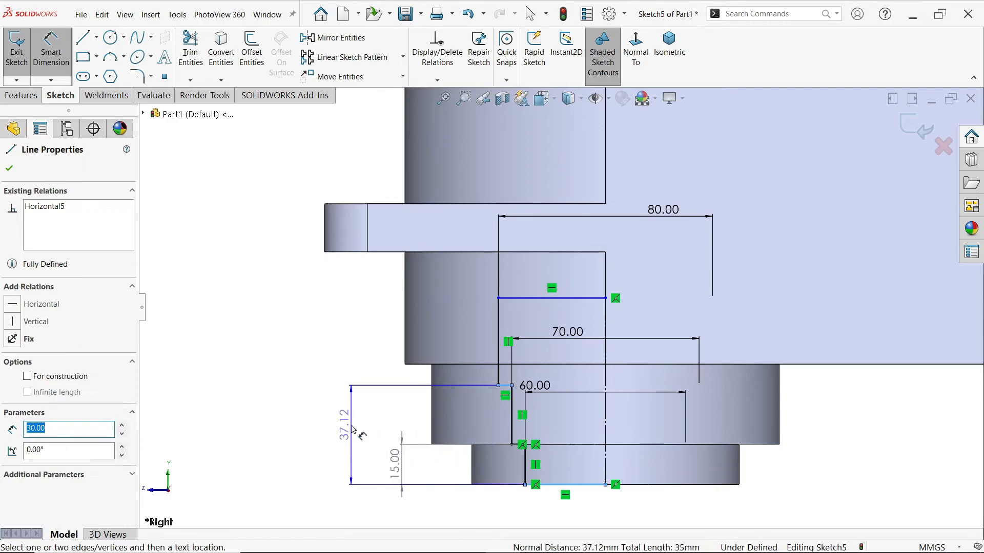
click(351, 430)
text(25)
key(Return)
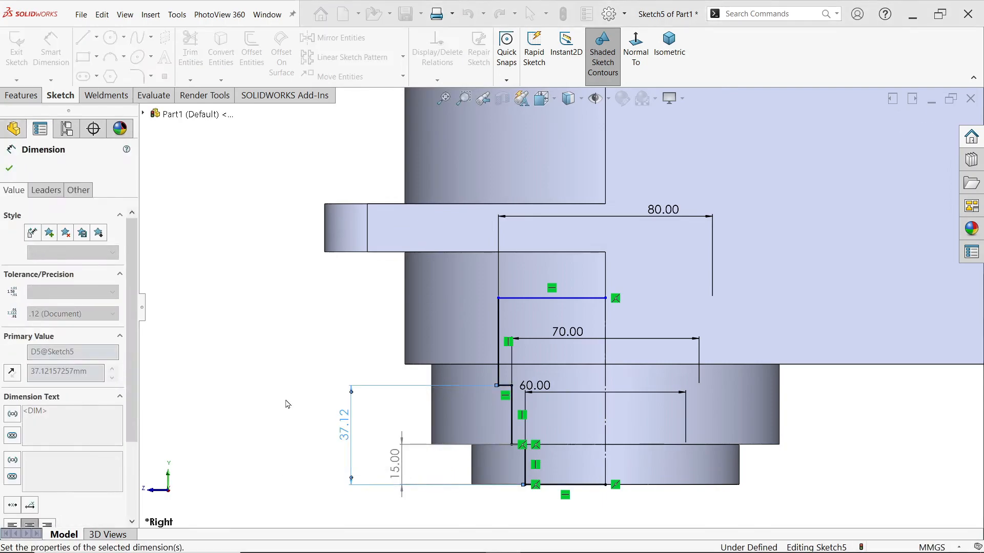
Finish dimensioning and change the model's display style to Hidden Lines Visible
scroll(615, 313, up, 3)
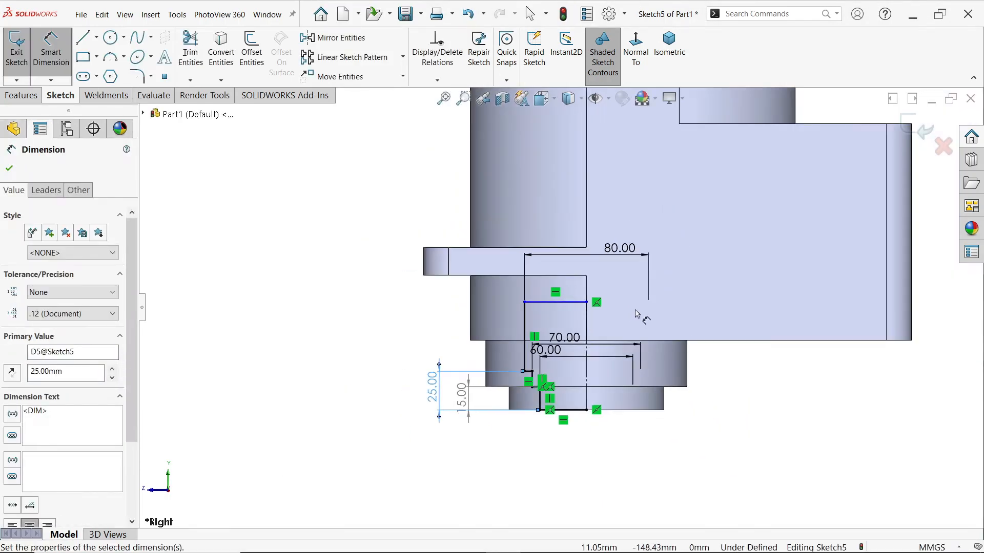
click(580, 101)
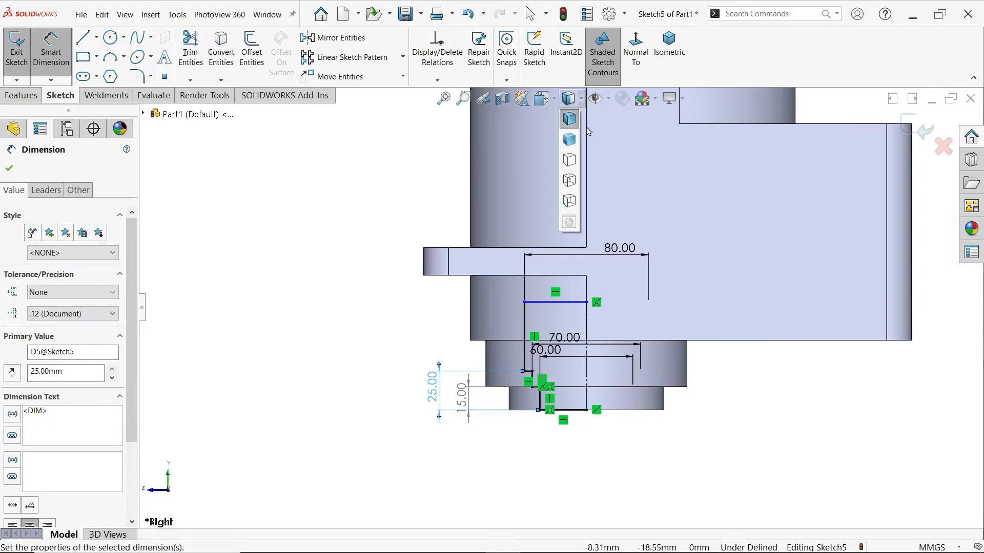
click(569, 180)
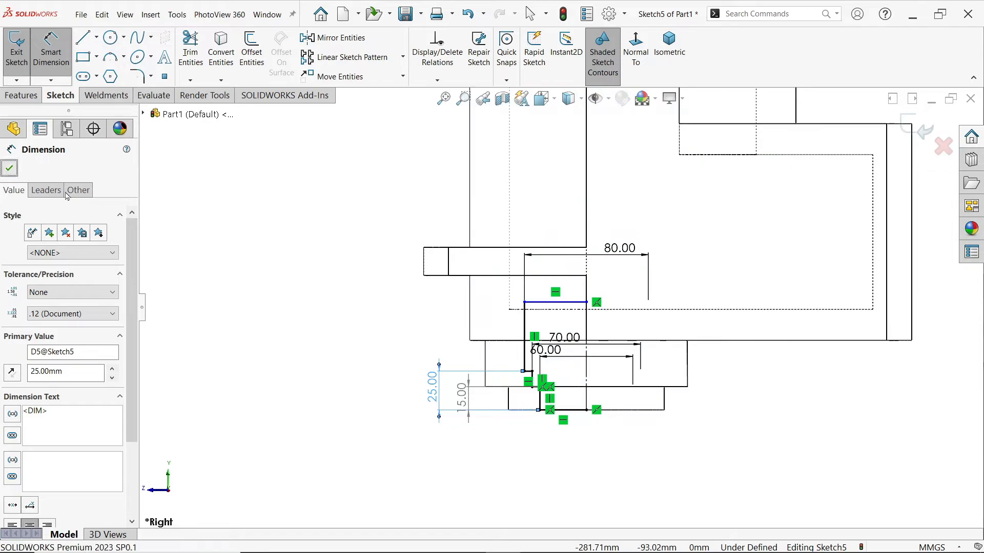
click(9, 168)
Make the profile's top line collinear with the internal cavity's bottom edge, and restore the Shaded With Edges display
scroll(512, 248, down, 1)
scroll(539, 274, up, 3)
scroll(702, 251, down, 2)
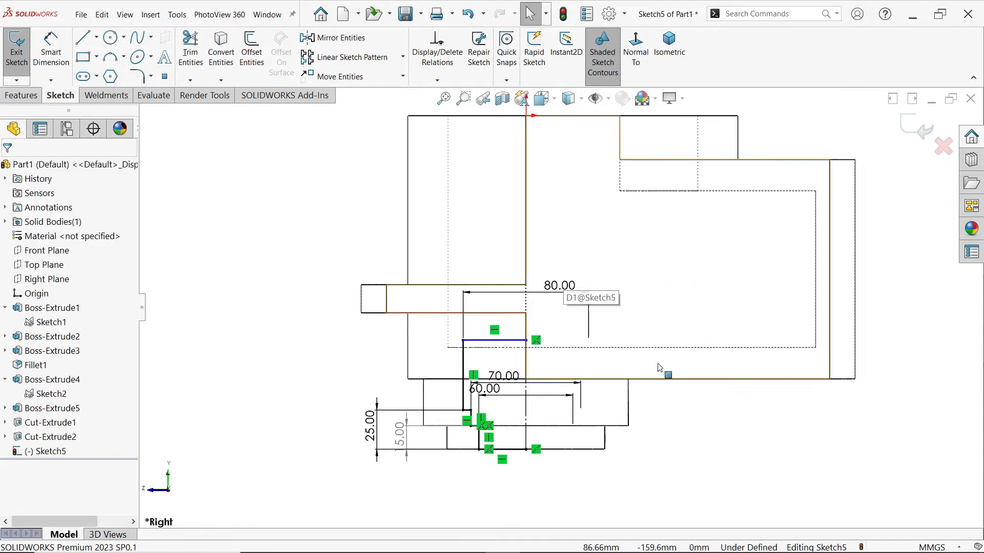
scroll(559, 352, down, 2)
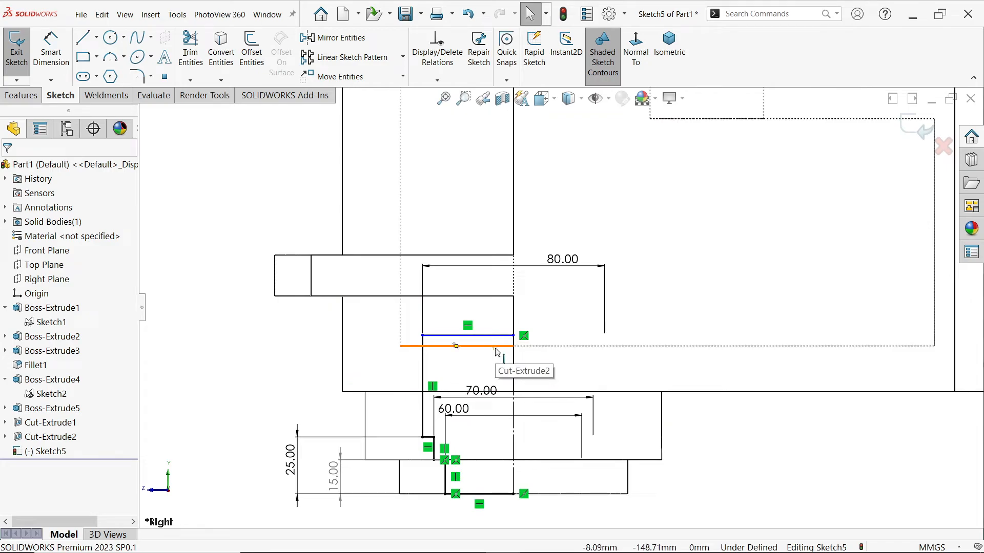
click(495, 350)
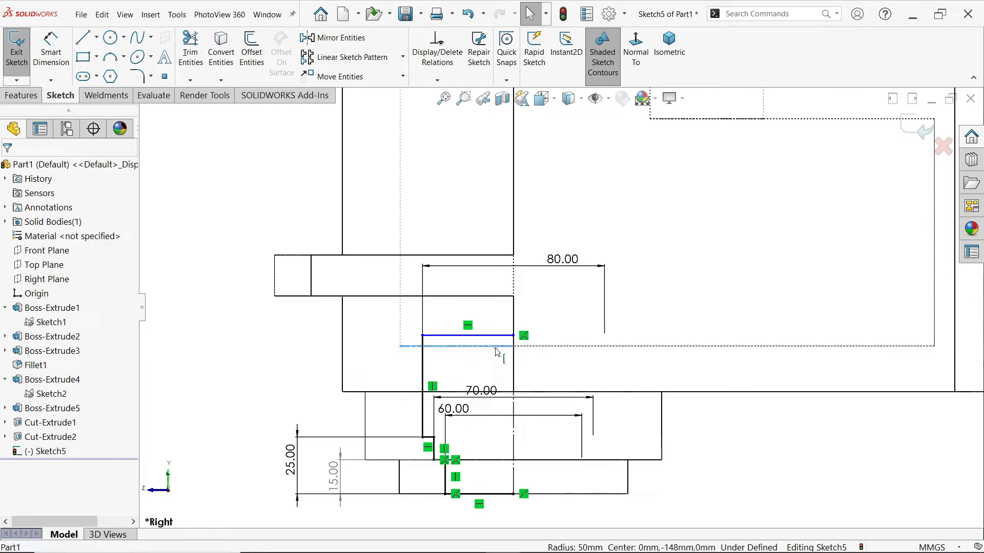
ctrl+click(496, 342)
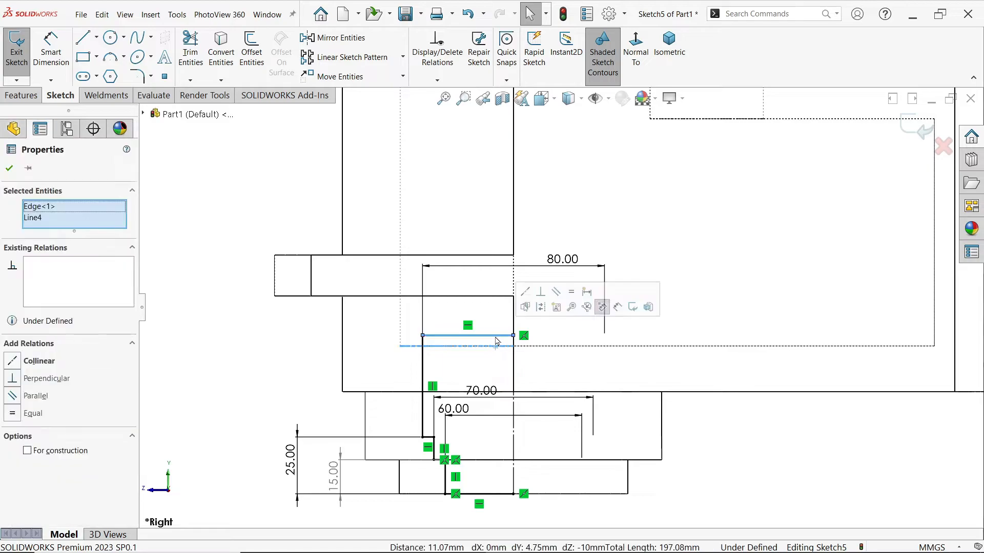
click(522, 300)
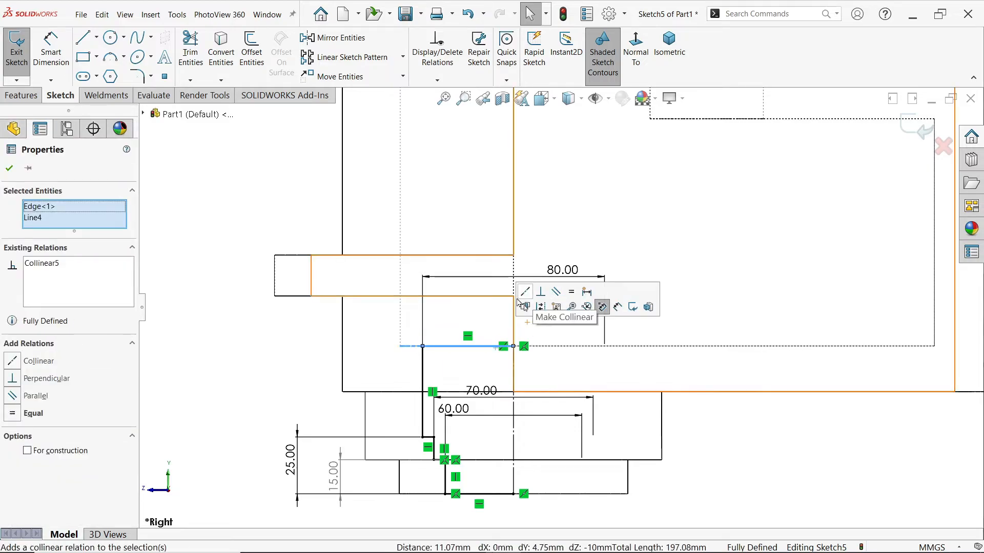
click(202, 288)
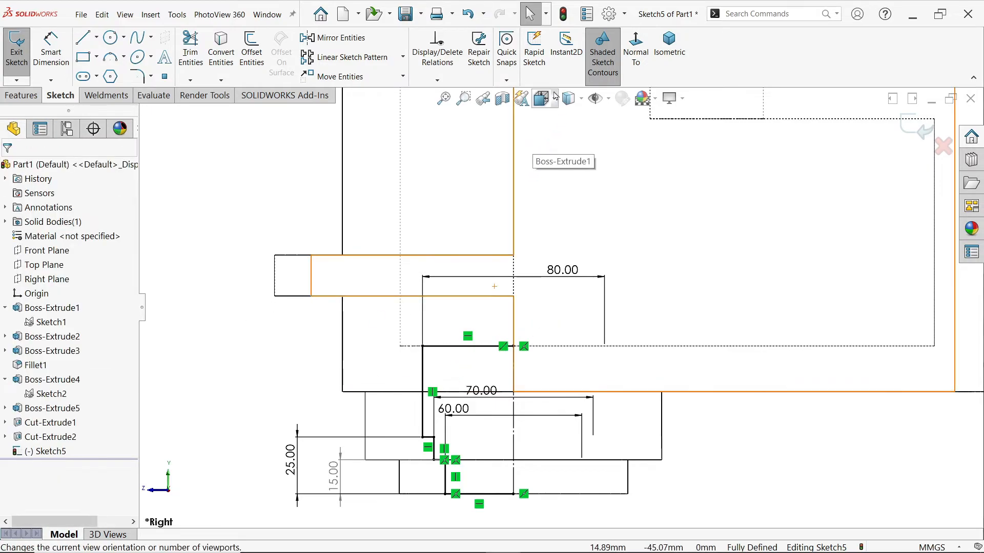
click(580, 98)
click(570, 121)
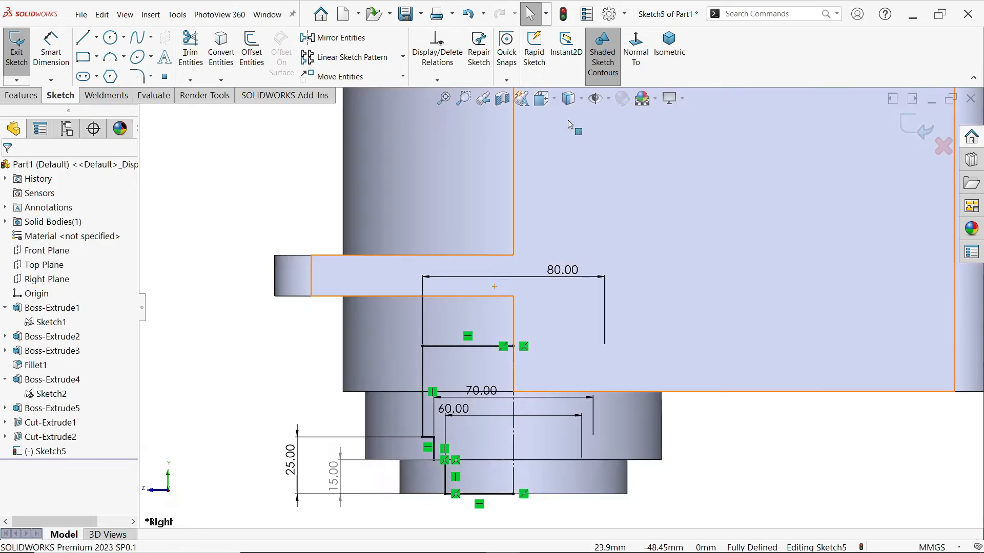
Start a Revolved Cut from the stepped profile about its axis line, letting the open sketch be closed automatically
click(21, 96)
click(260, 50)
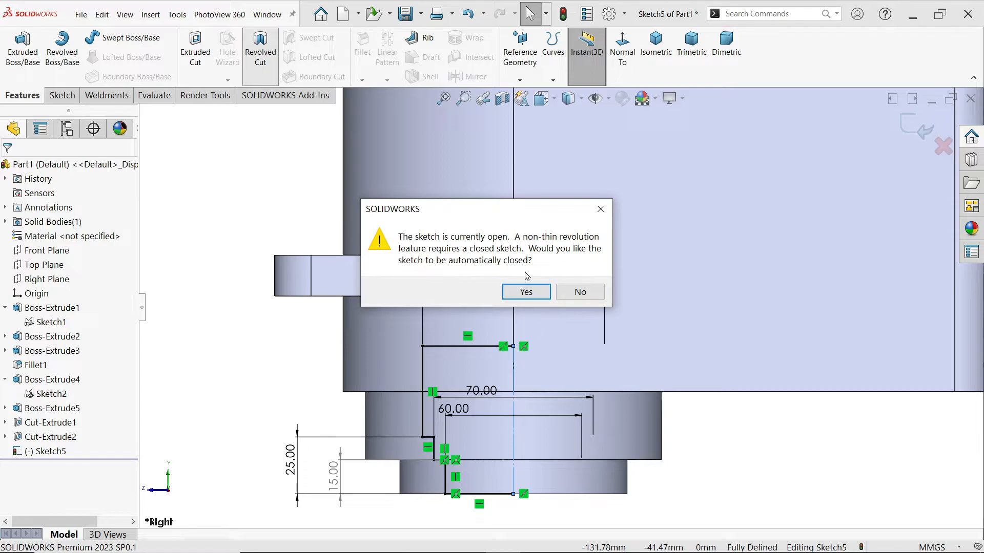
click(520, 299)
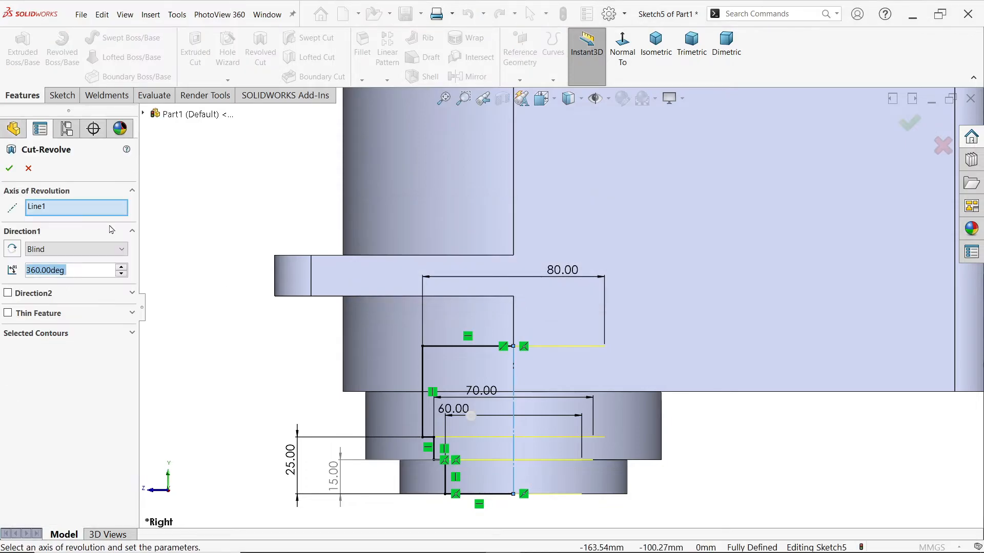
click(51, 208)
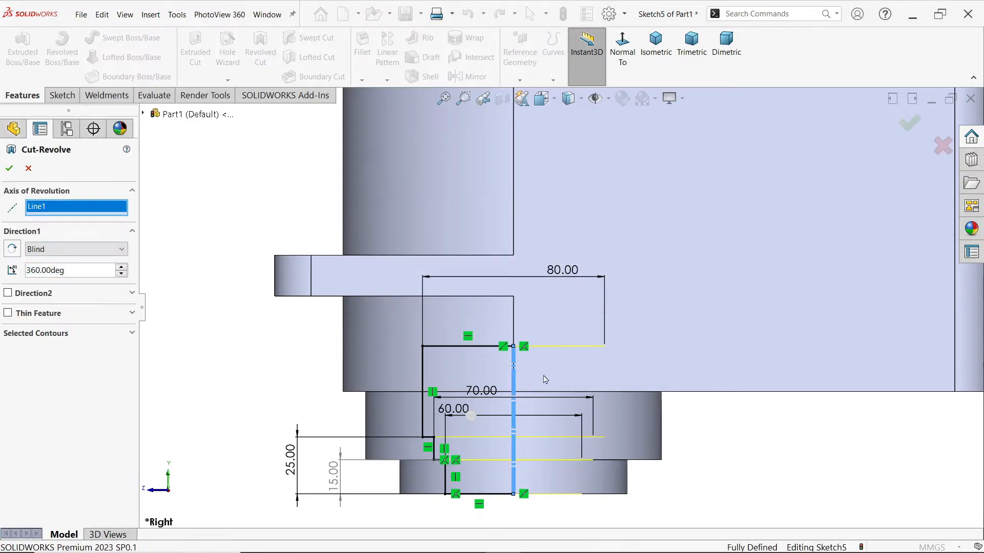
Try a 180-degree angle for the revolved cut
scroll(558, 382, up, 2)
middle_drag(586, 376, 544, 386)
scroll(545, 386, down, 2)
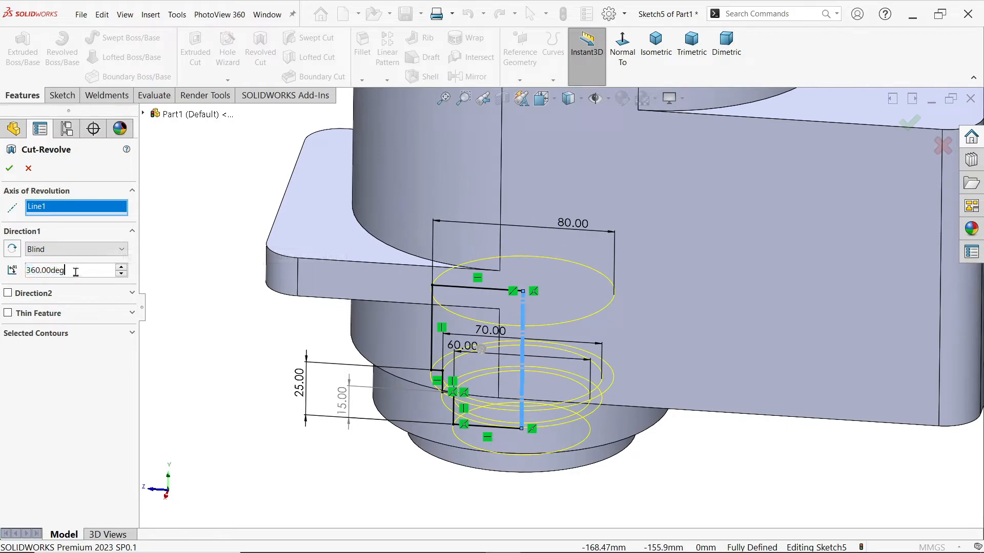
text(180)
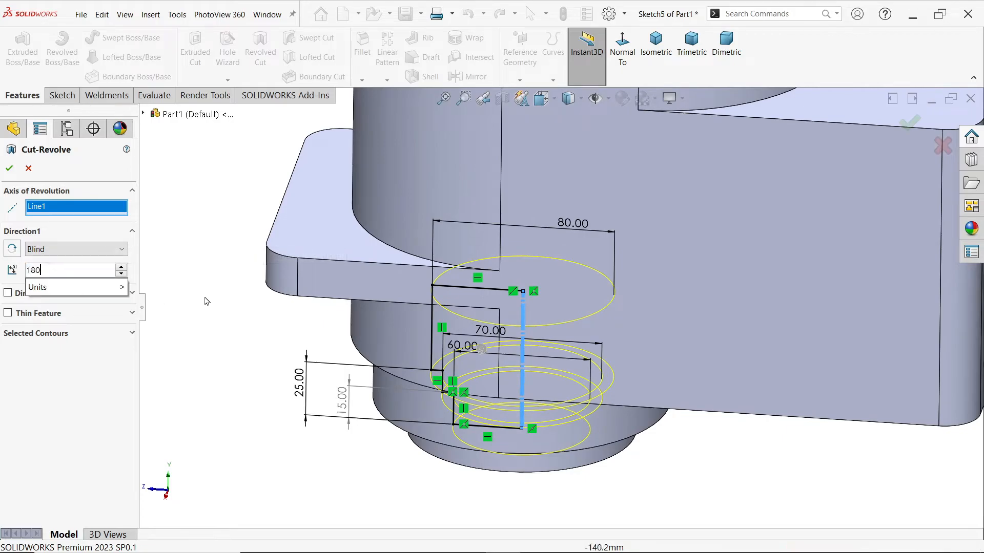
key(Return)
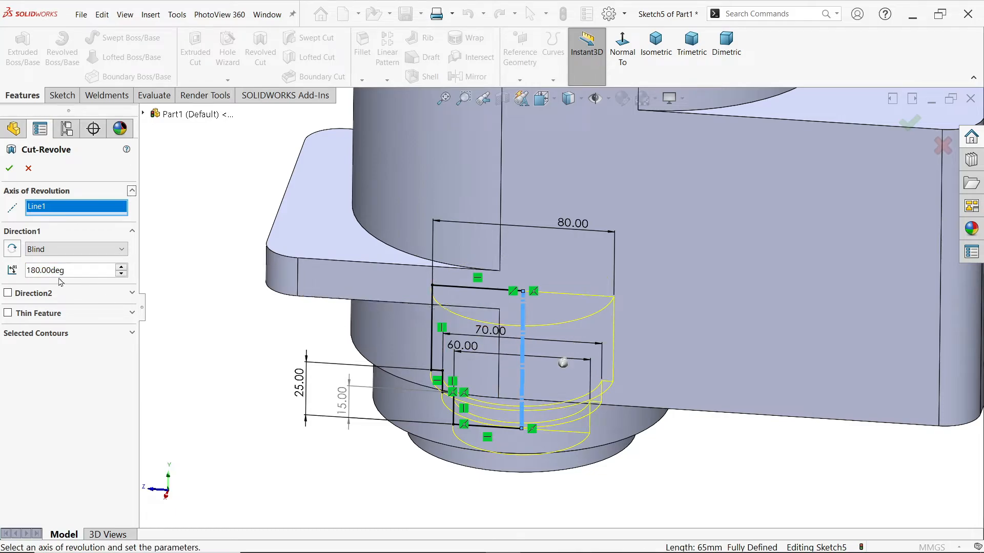
Set the revolved cut's angle to 360 degrees and create the stepped bore
text(360)
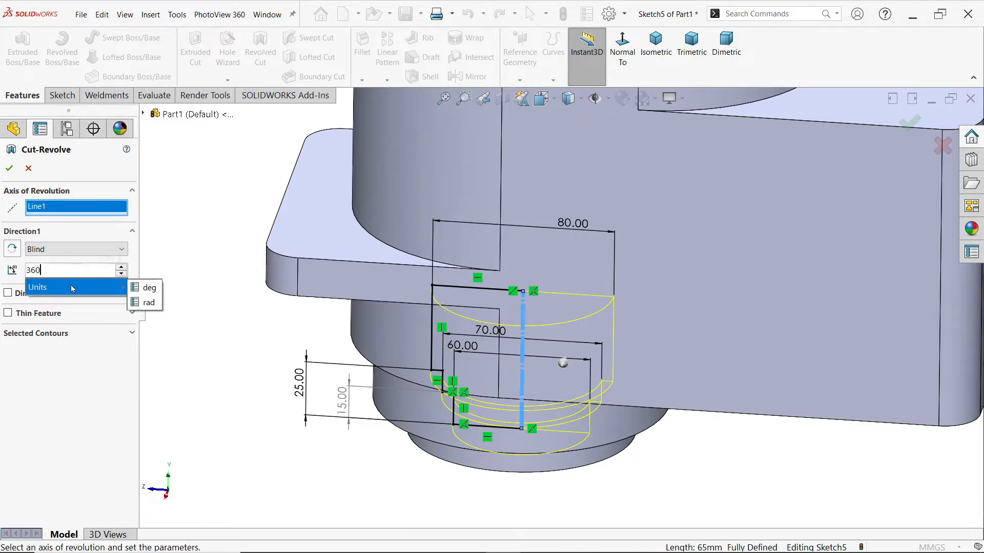
key(Return)
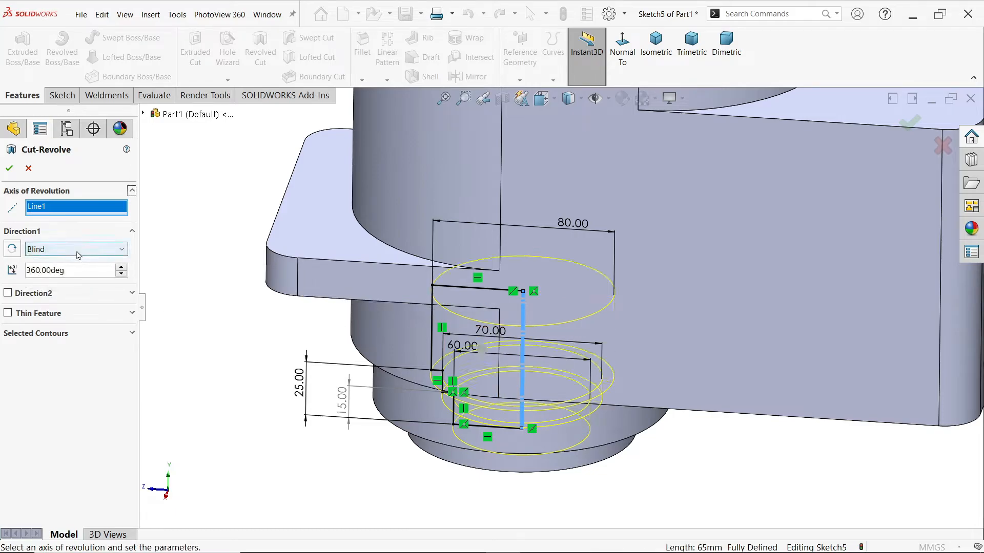
click(9, 171)
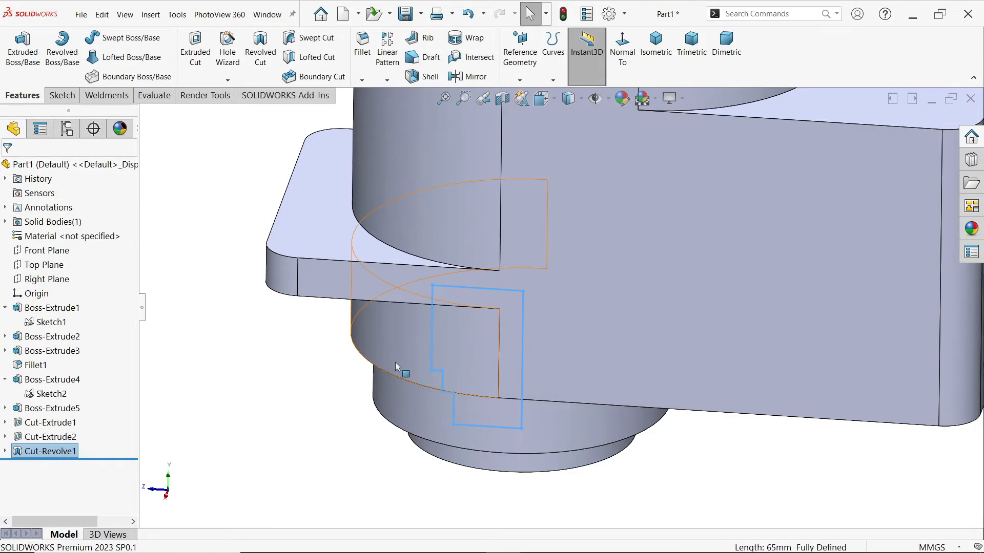
scroll(384, 345, up, 5)
mouse_move(683, 236)
middle_down()
mouse_move(689, 226)
mouse_move(681, 259)
mouse_move(715, 270)
mouse_move(767, 341)
mouse_move(731, 313)
middle_up()
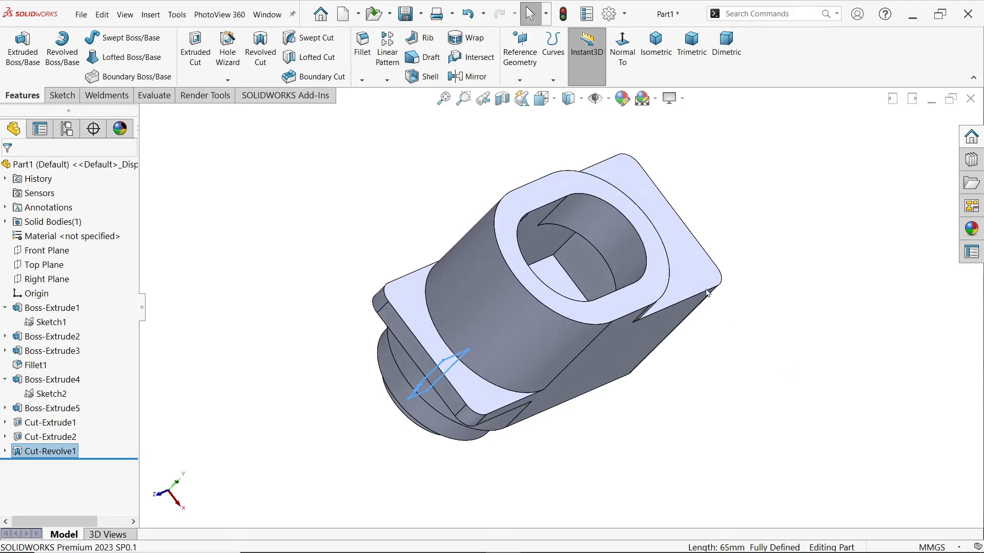
Fillet the two vertical corner edges at the square end of the internal cavity with an 8 mm radius
click(420, 136)
click(362, 57)
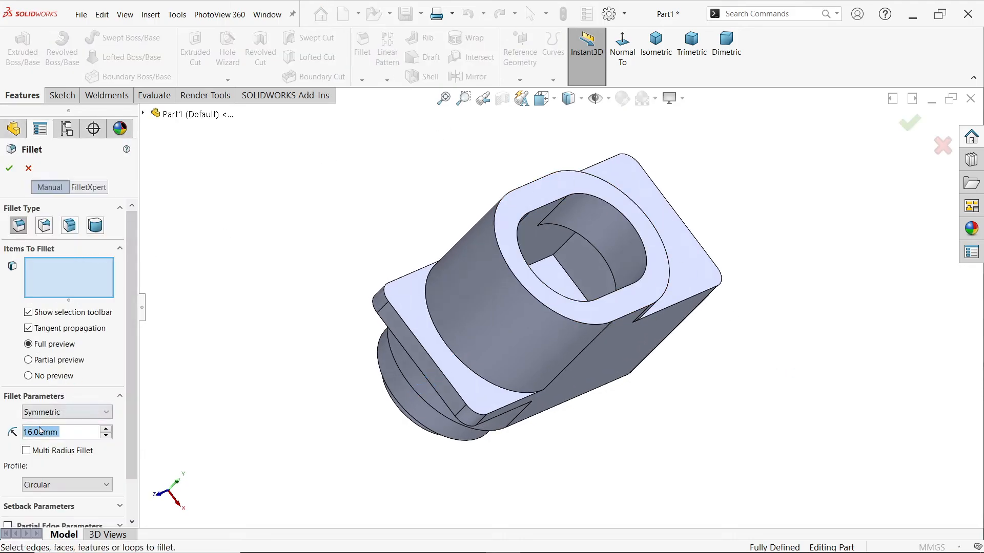
text(8)
key(Return)
scroll(538, 259, down, 2)
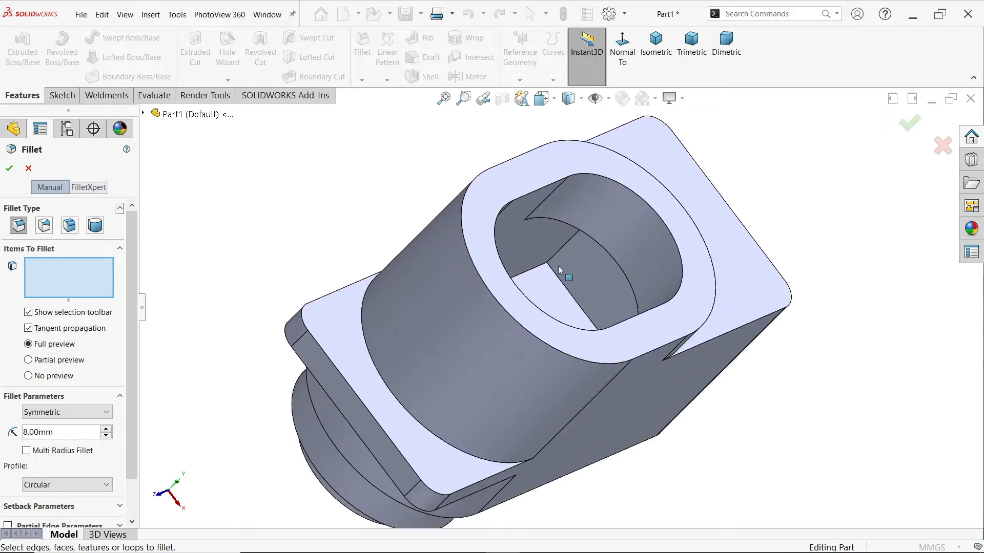
click(558, 256)
middle_drag(635, 296, 631, 328)
click(631, 328)
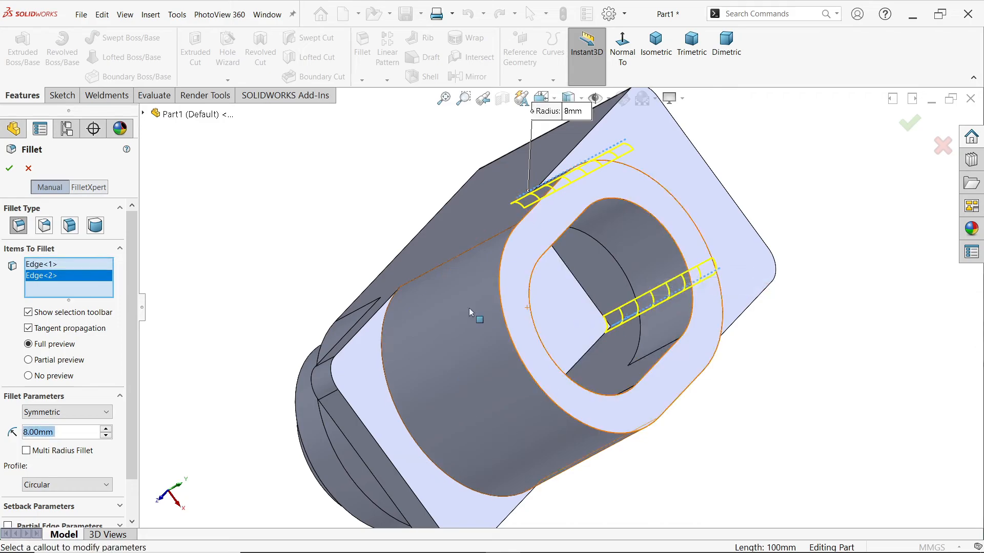
click(10, 168)
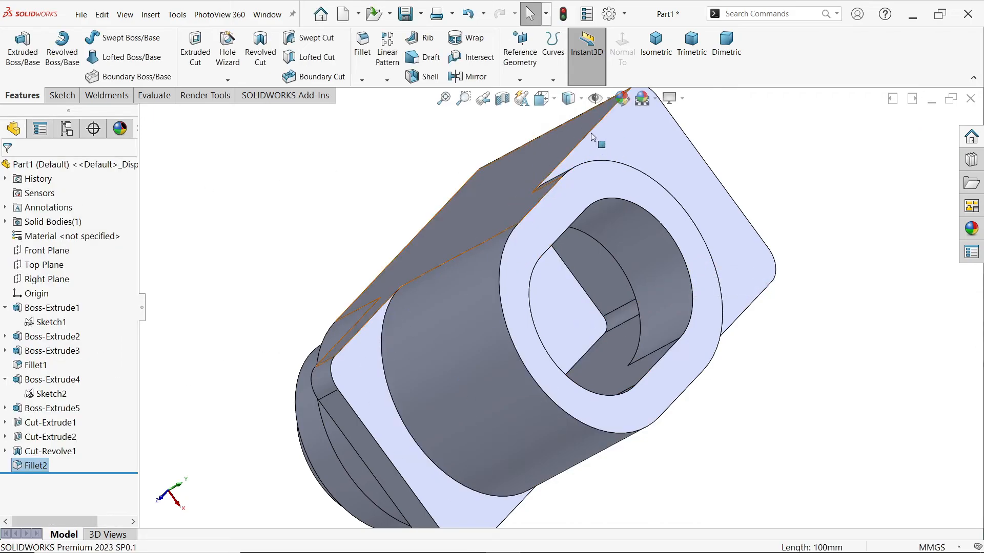
Inspect the cavity and stepped bore in a section view through the Right Plane, and return to the unsectioned isometric view
click(656, 45)
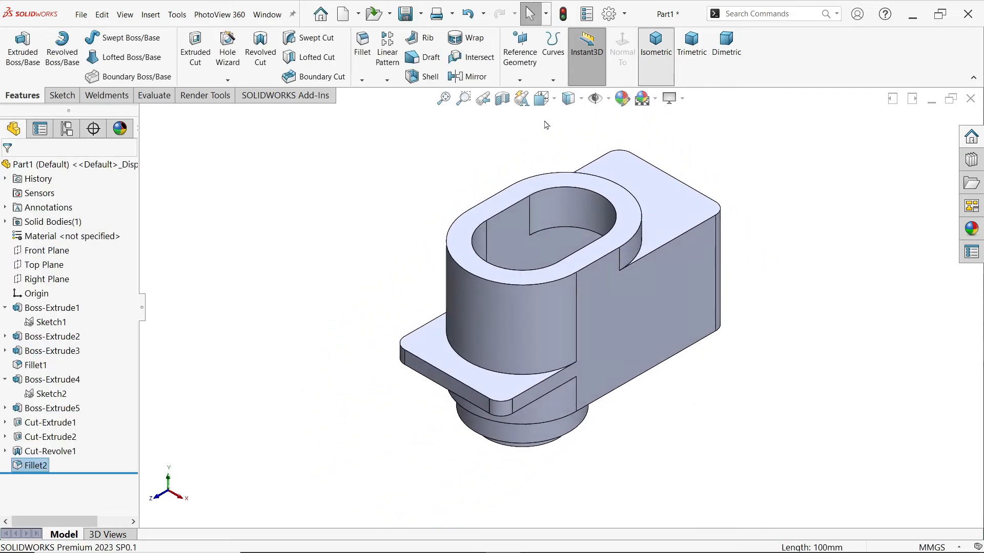
click(69, 279)
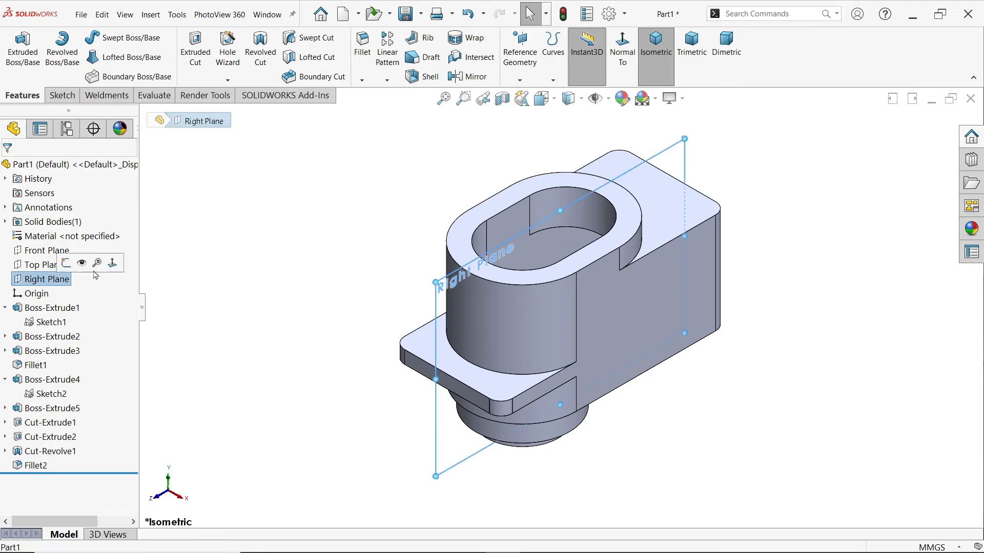
click(502, 98)
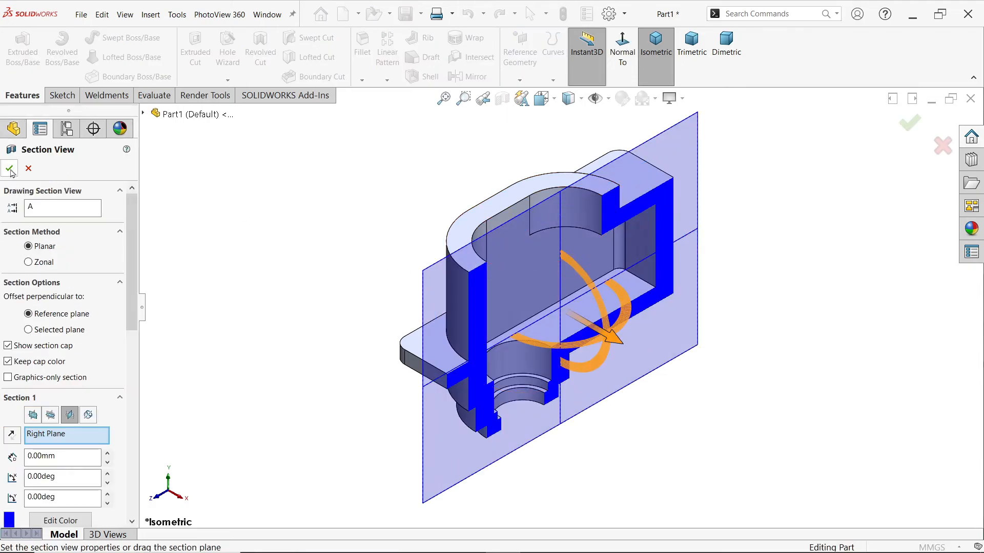
click(9, 169)
middle_drag(639, 366, 663, 379)
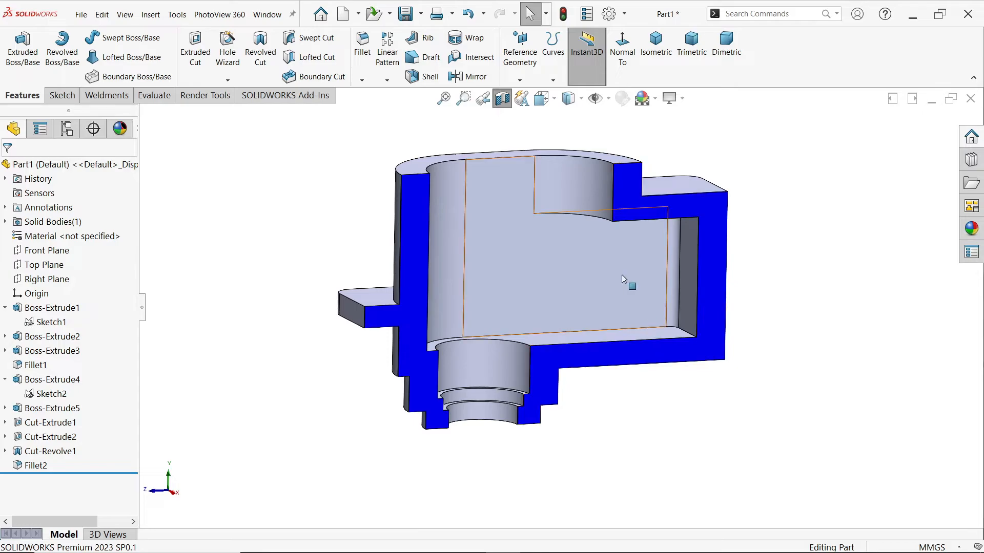
click(502, 98)
click(655, 47)
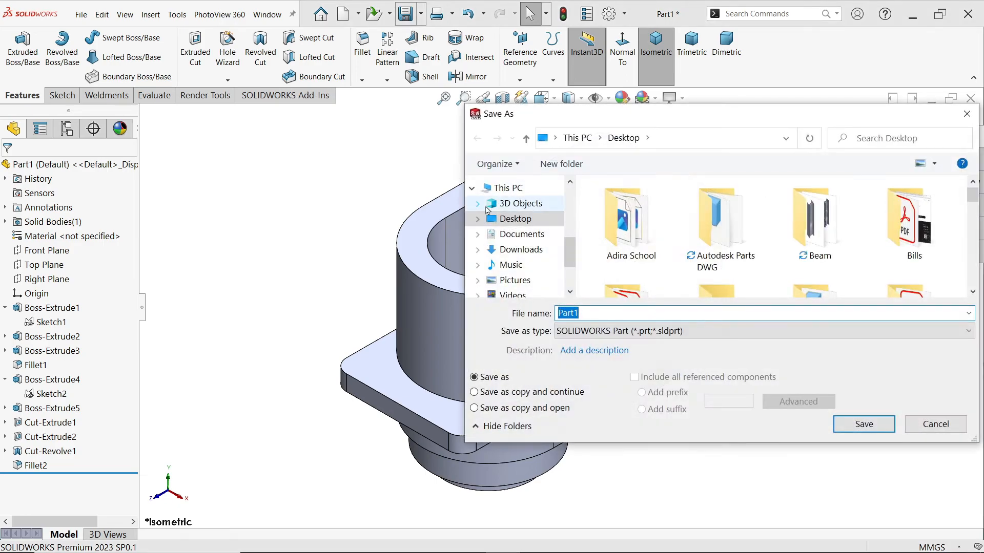
Save the part to the Desktop as Exercise 200.1, declining to replace the existing Exercise 200 file
text(Exerc)
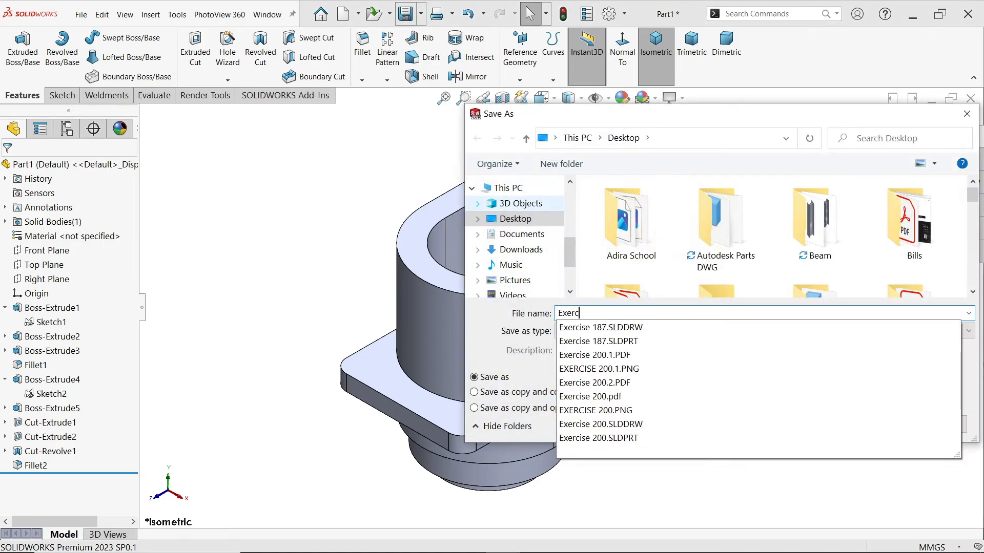
text(ise 200)
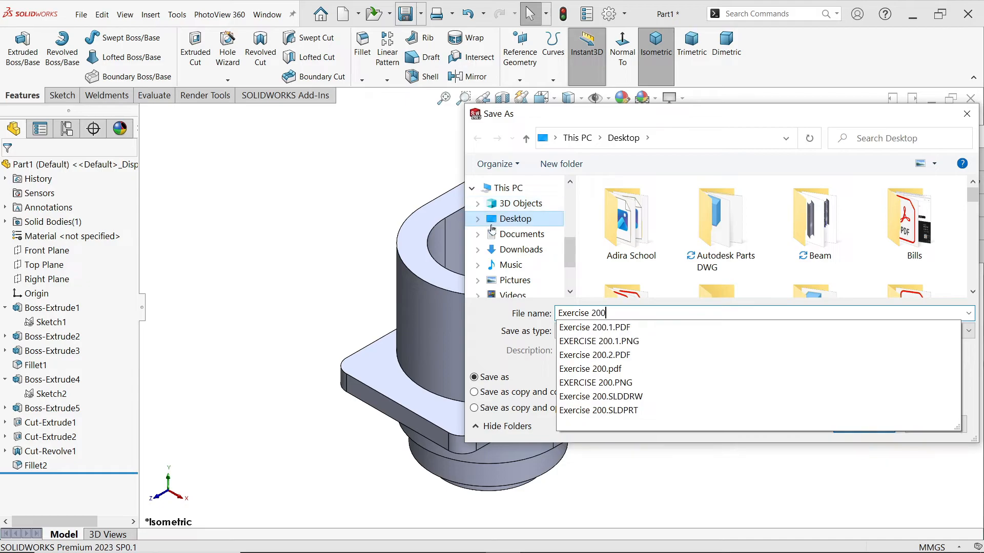
key(Return)
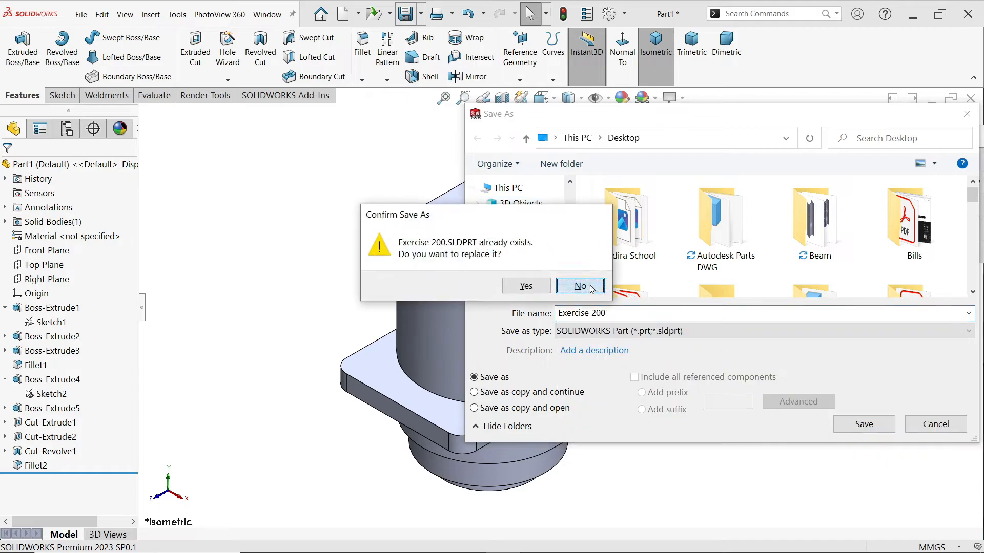
click(590, 288)
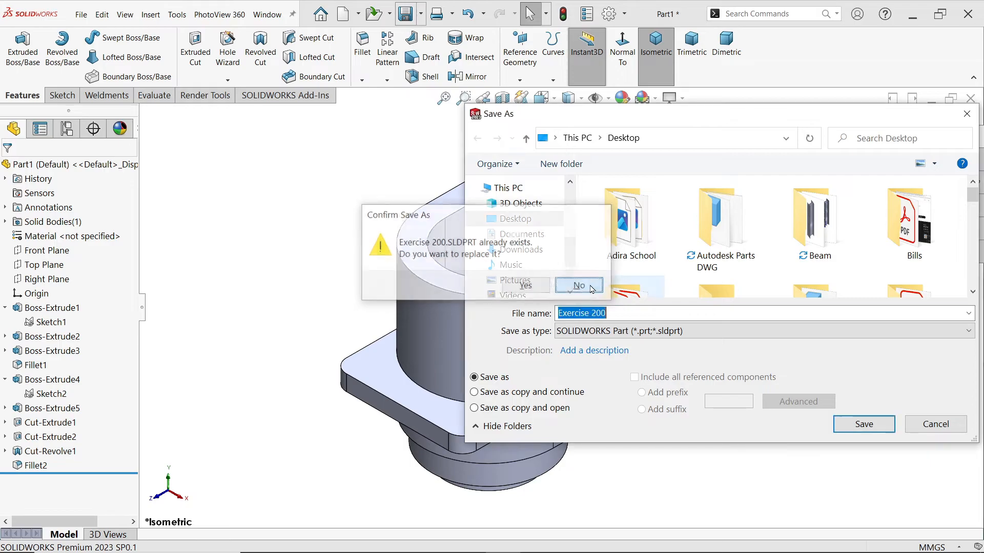
click(616, 314)
text(.1)
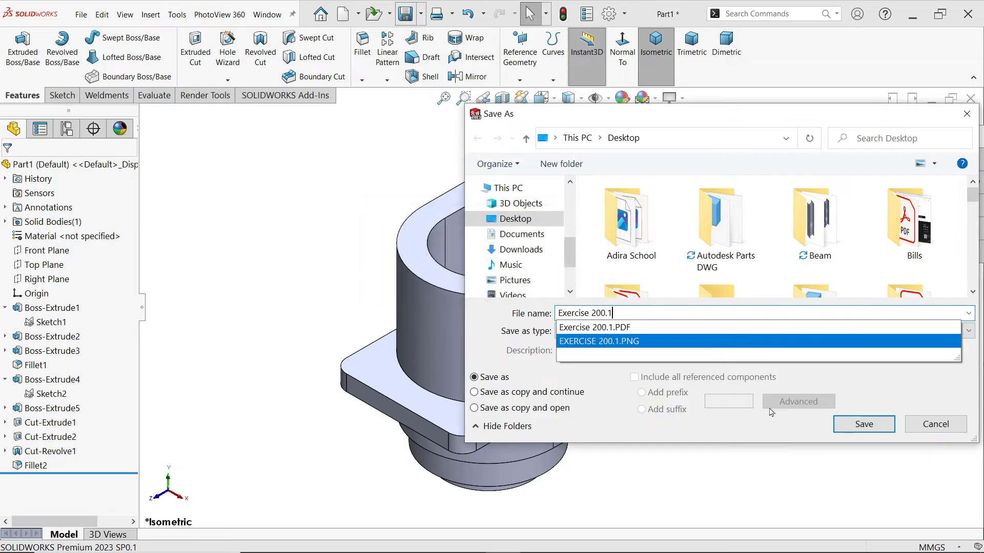
click(873, 430)
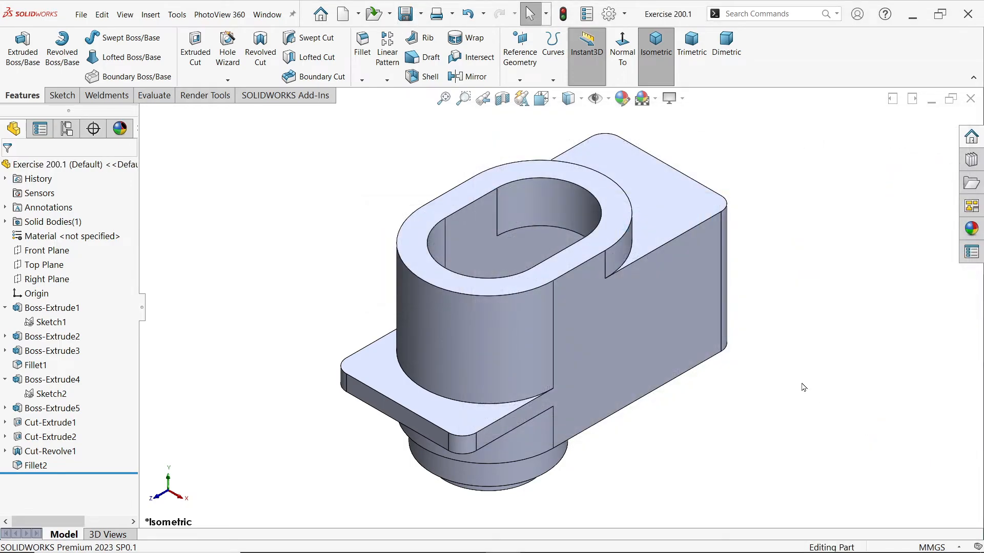
Switch to the EXERCISE 200.1.PNG drawing and examine the raised rim and hole dimensions in section A-A and the top view
key(alt+Tab)
scroll(528, 309, down, 5)
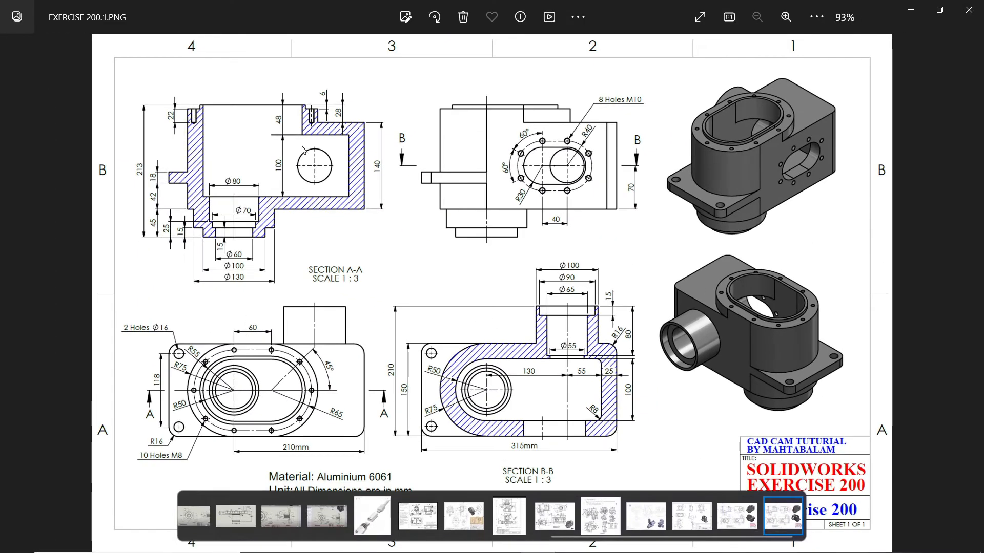
scroll(304, 160, up, 5)
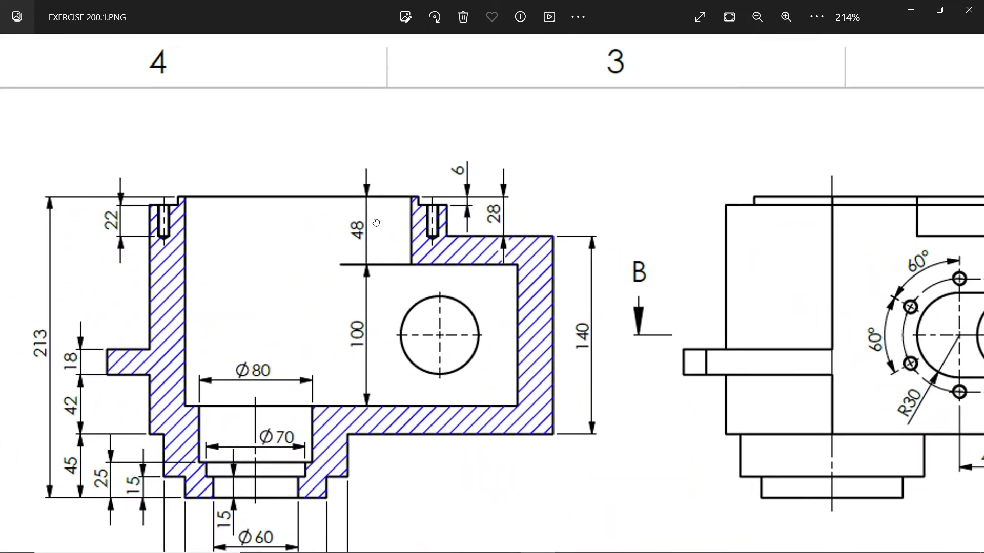
drag(376, 223, 392, 223)
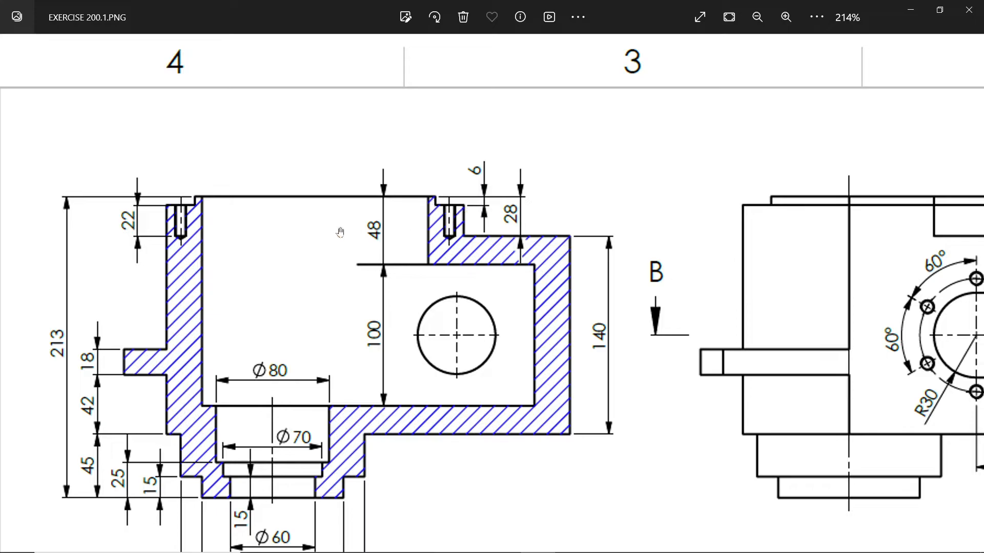
mouse_move(431, 309)
mouse_down()
mouse_move(418, 245)
mouse_move(427, 106)
mouse_up()
drag(454, 396, 511, 171)
drag(415, 382, 452, 268)
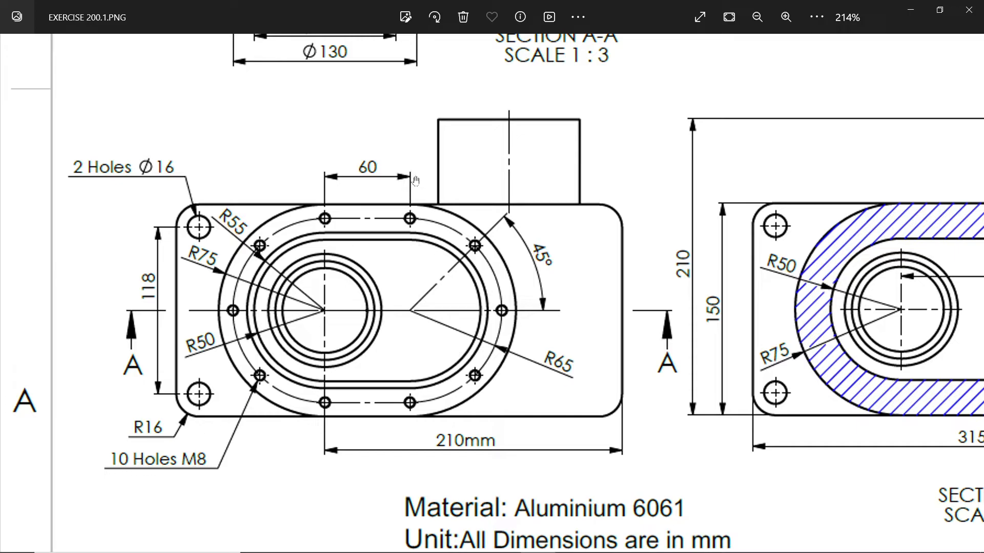
scroll(421, 170, up, 5)
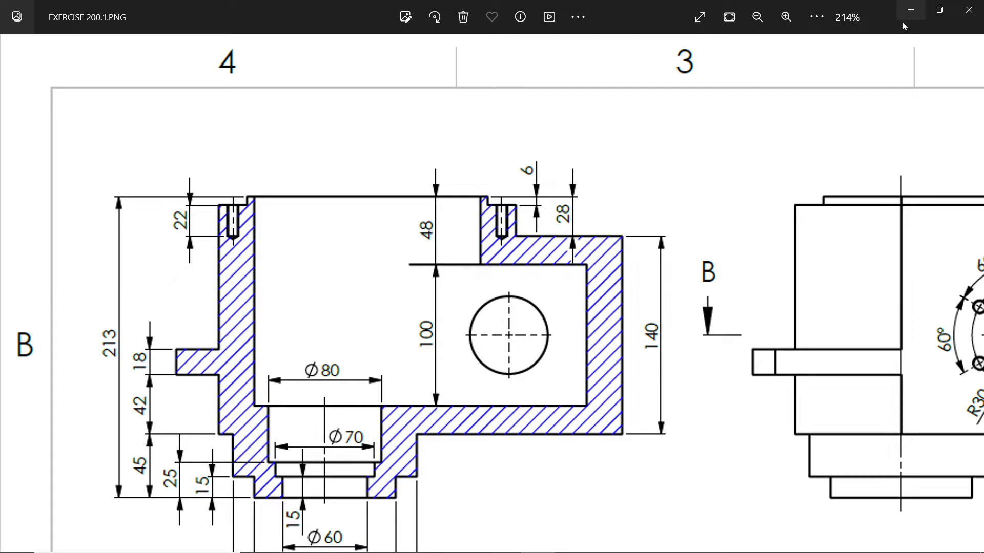
click(910, 9)
Start a sketch on the slot-shaped boss's top face and offset the inner opening's full tangent edge loop outward by 5 mm
click(621, 209)
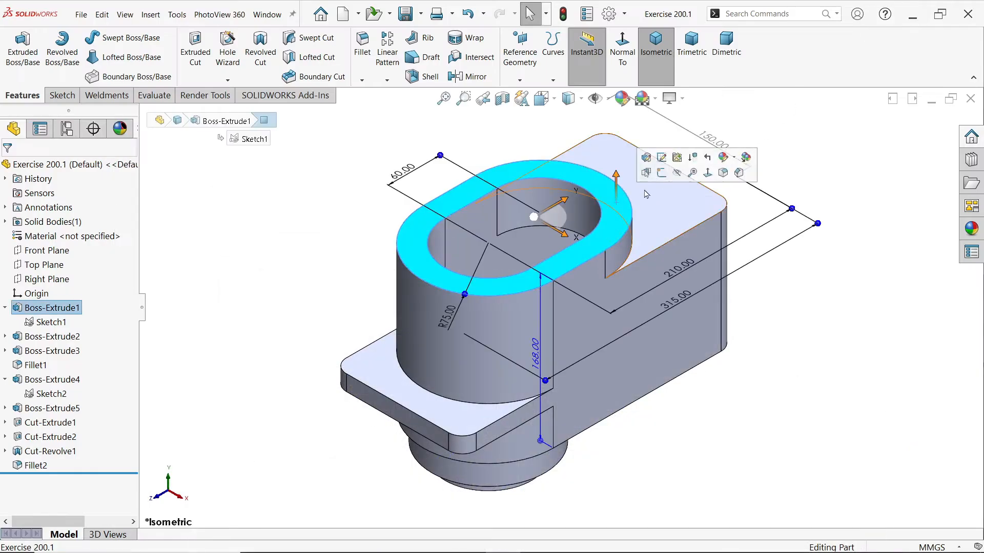
click(662, 174)
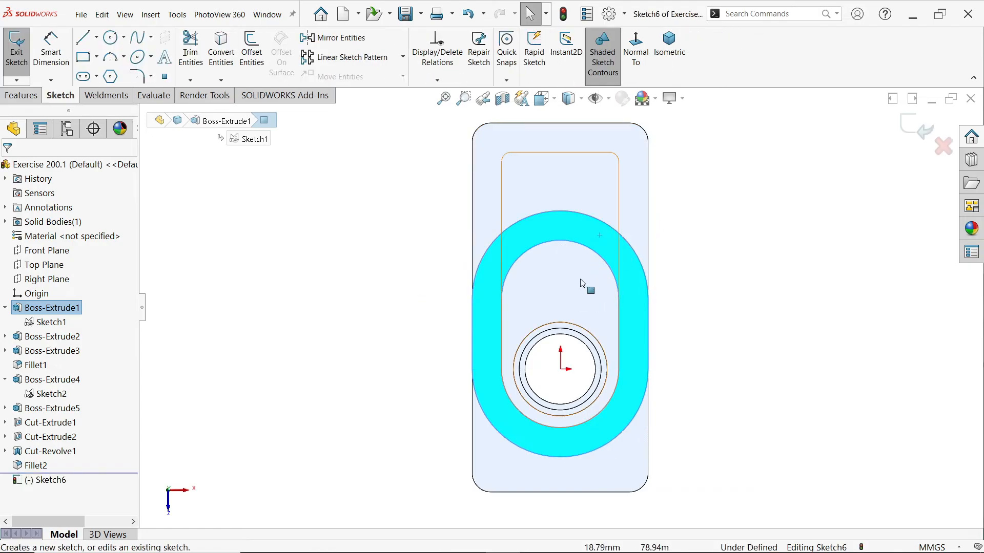
click(513, 250)
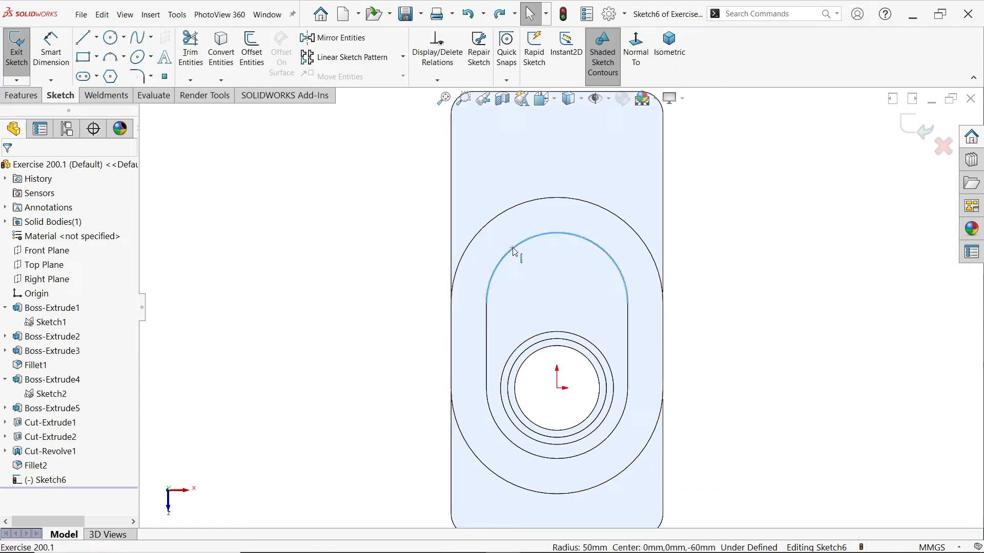
right_click(514, 251)
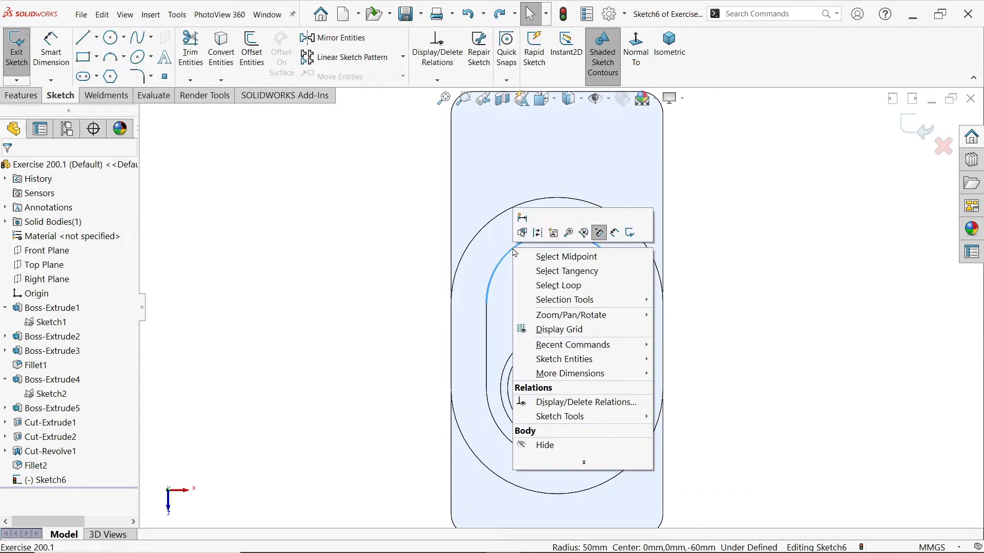
click(581, 277)
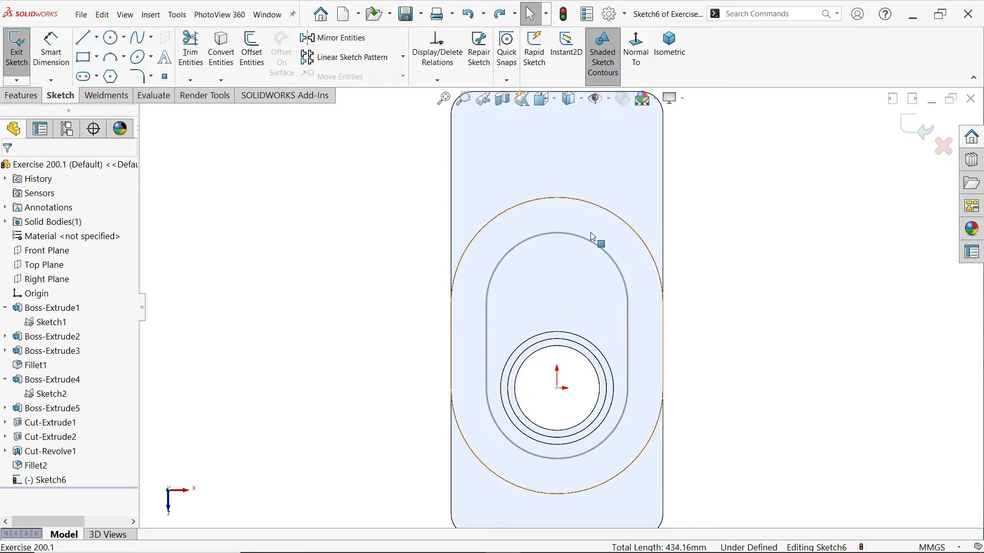
click(251, 59)
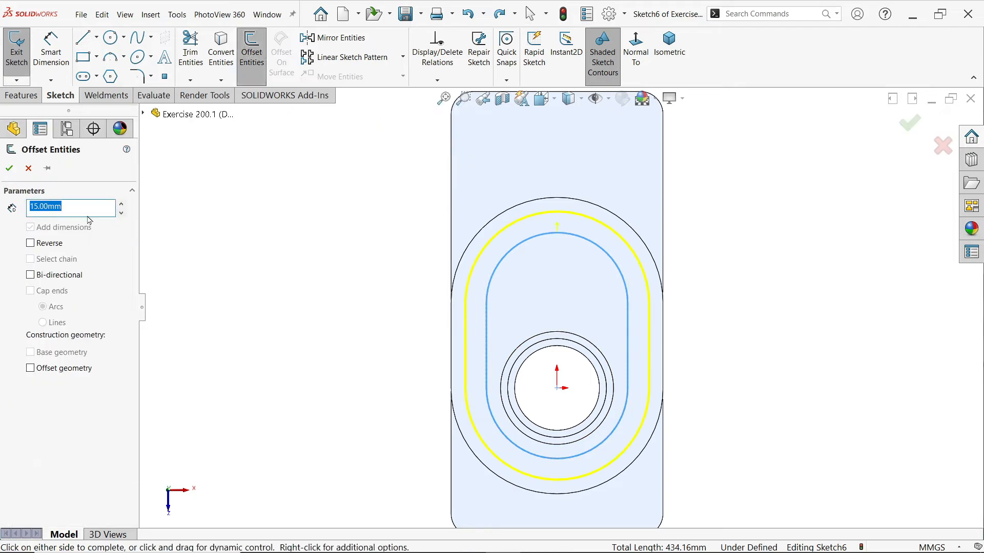
text(5)
key(Return)
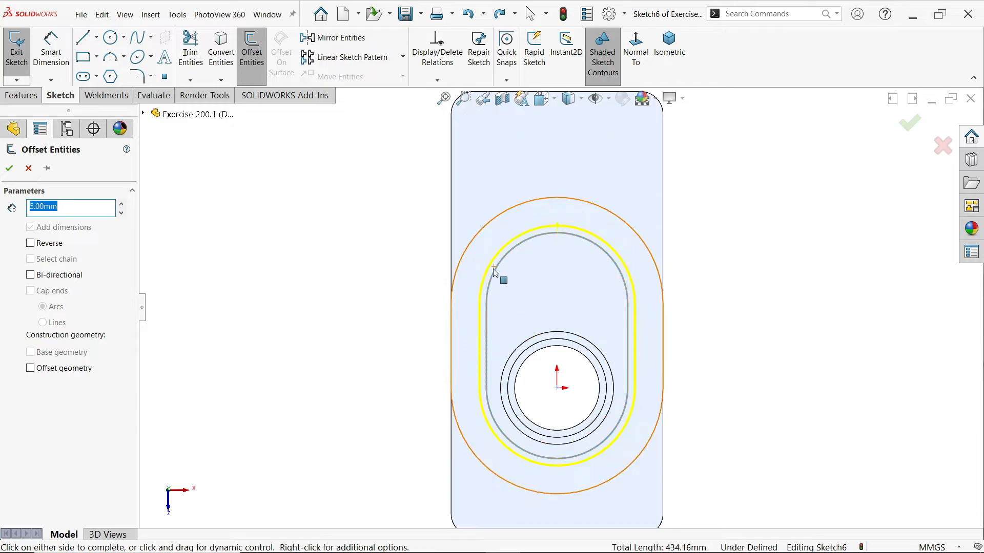
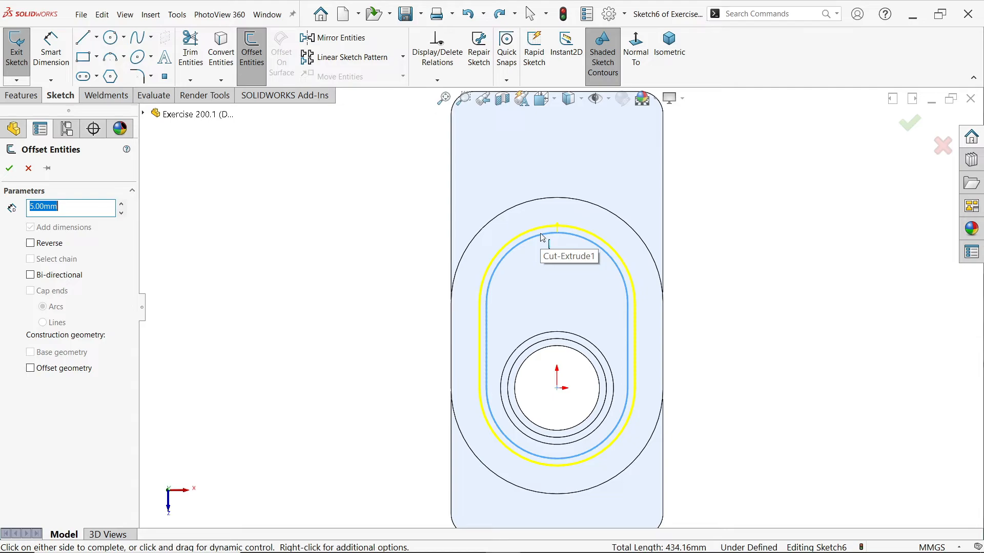
Finish the 5 mm offset of the opening loop and add a driven radius dimension to its upper arc
click(9, 169)
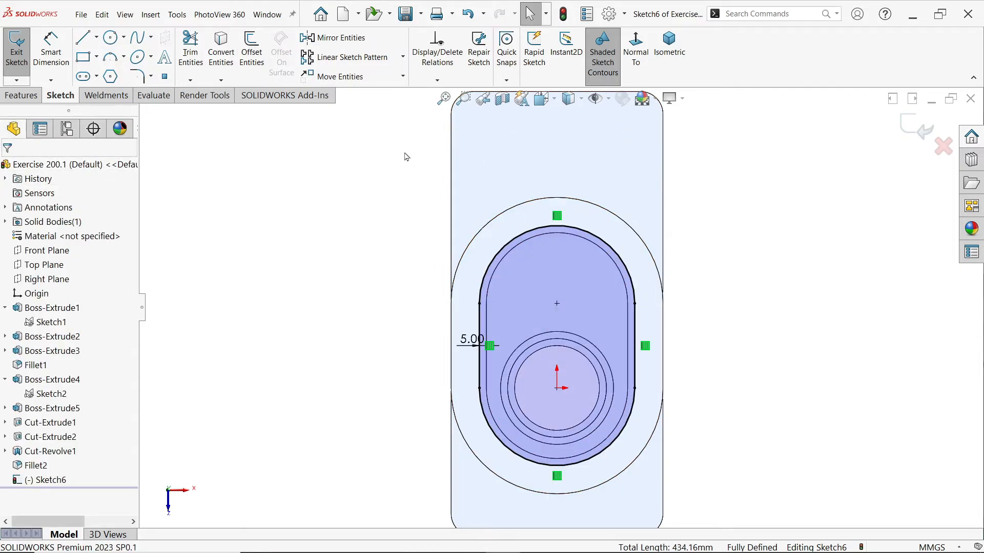
click(50, 52)
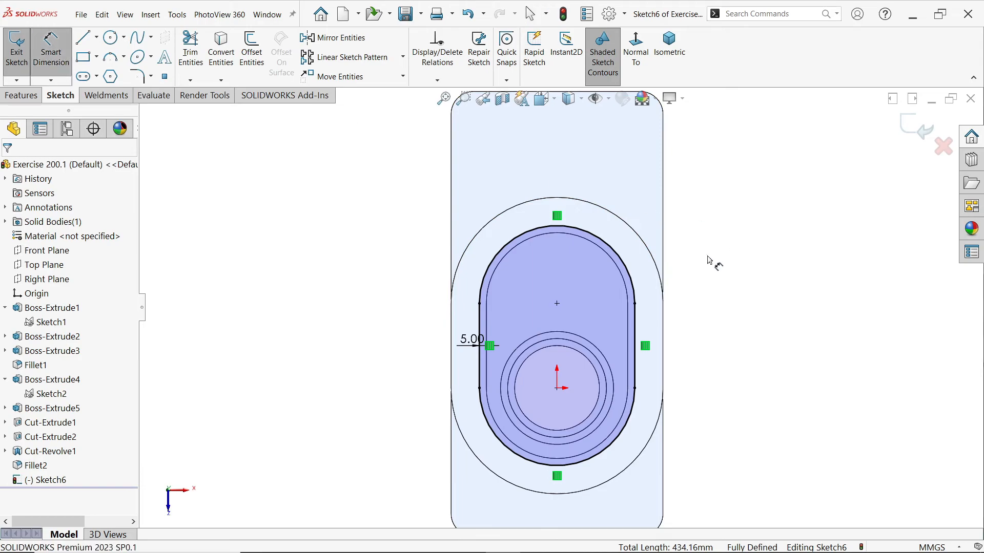
click(619, 256)
click(647, 190)
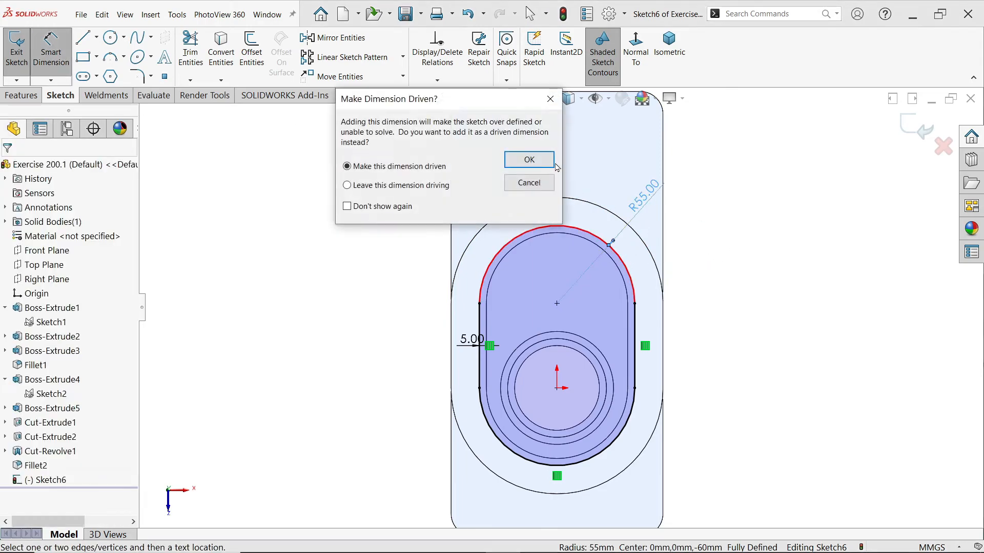
click(527, 160)
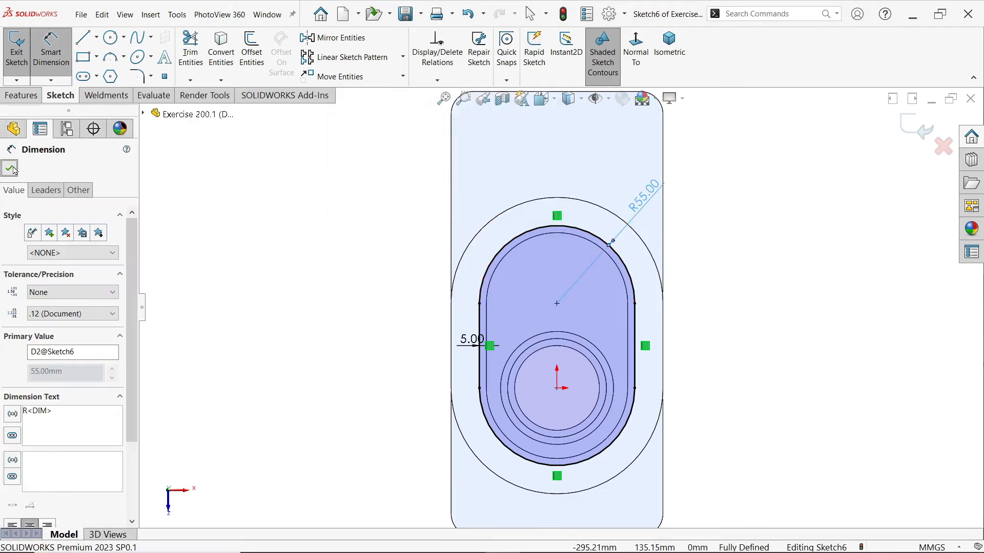
key(Escape)
click(472, 244)
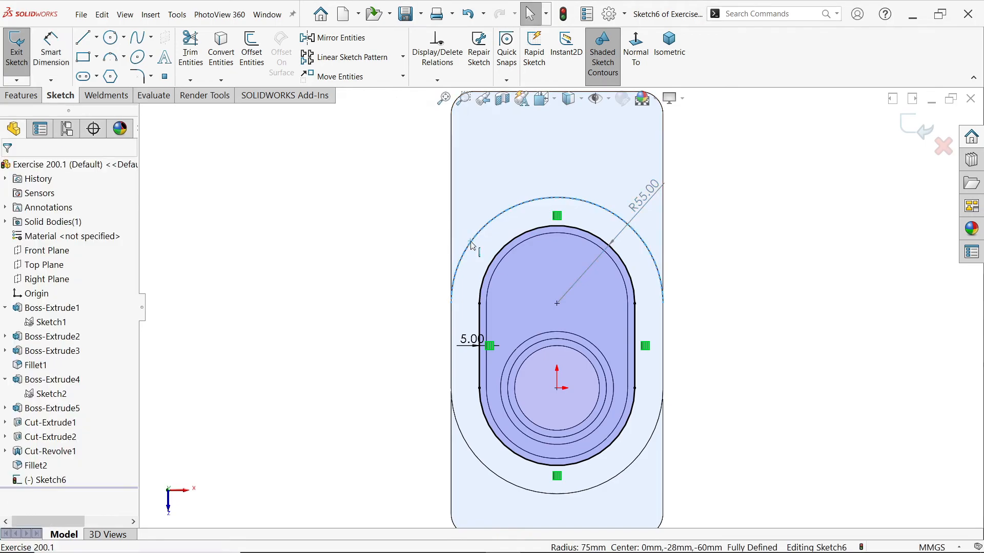
right_click(472, 246)
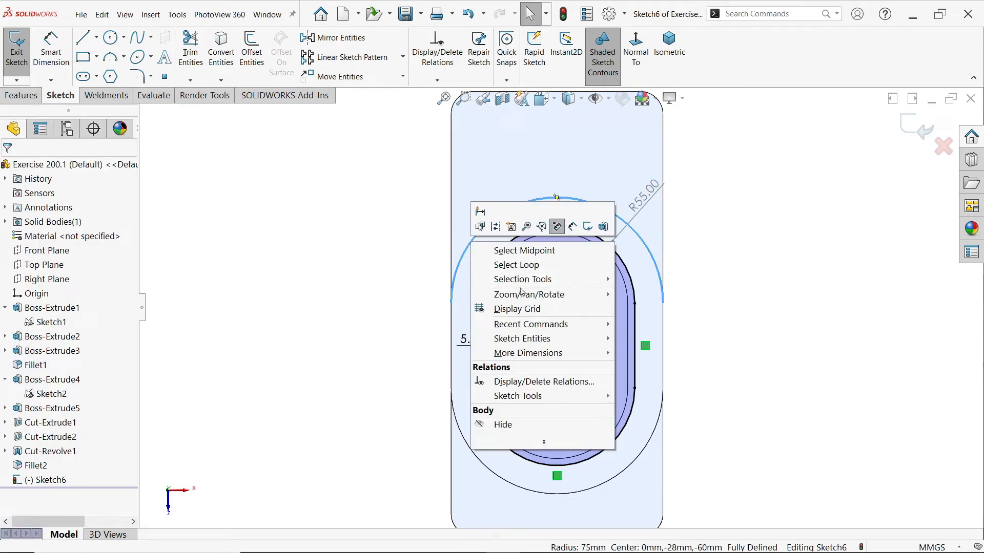
click(550, 265)
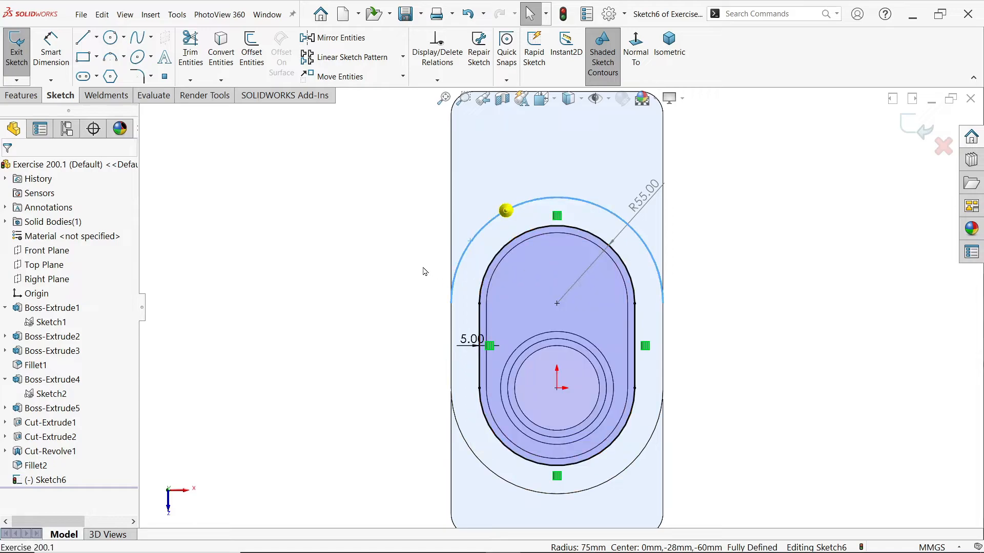
click(472, 193)
Convert the slot-shaped boss's two outer arcs and two straight outer edges into sketch entities to close the outer profile
click(471, 247)
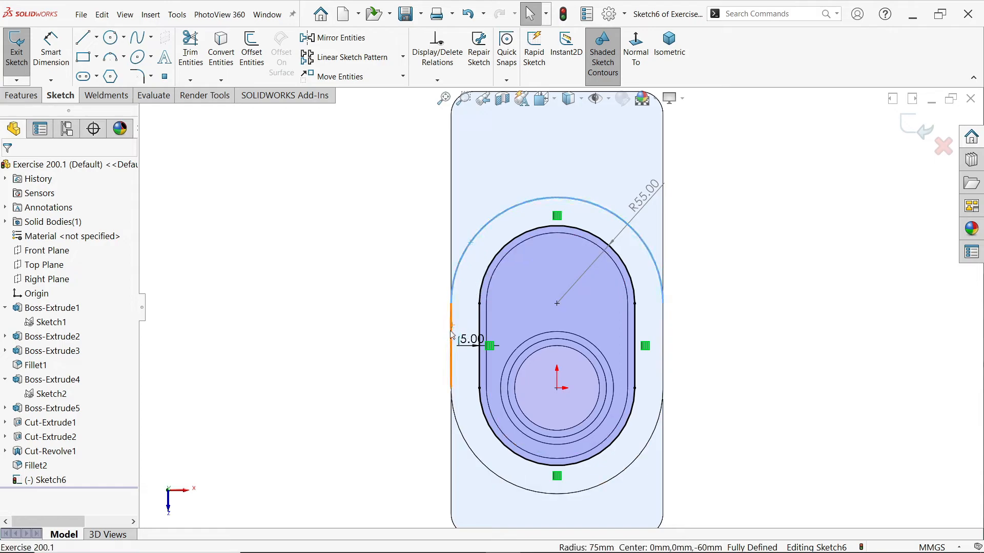
ctrl+click(468, 441)
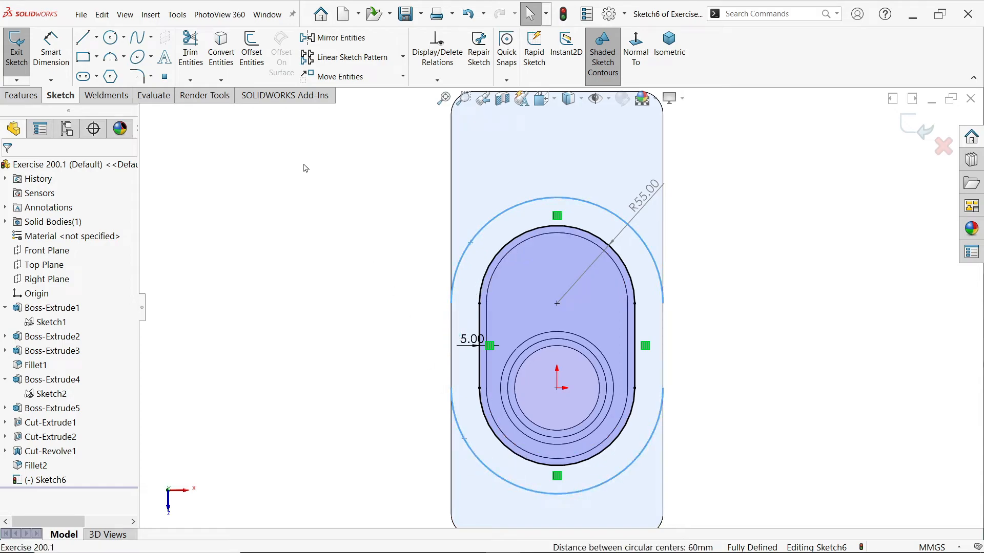
click(224, 62)
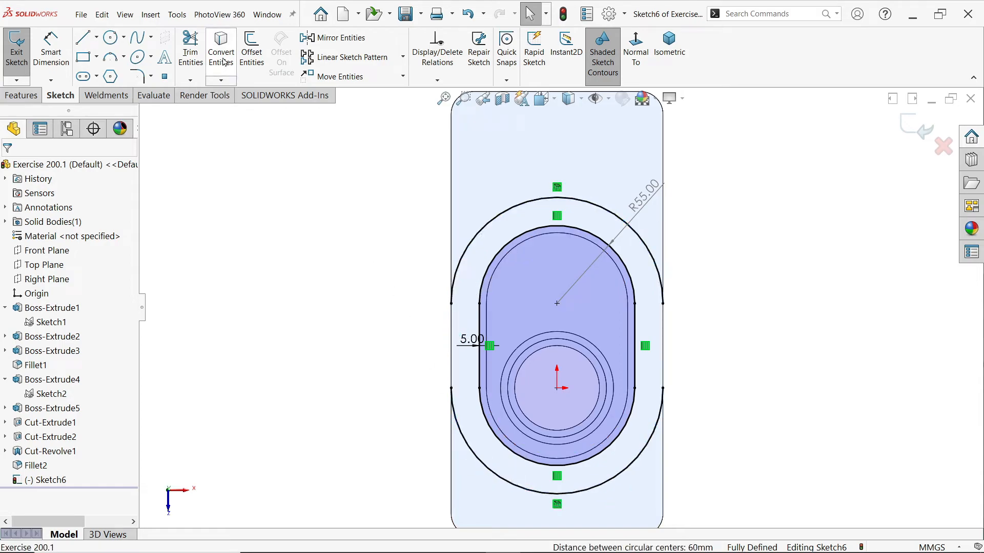
click(452, 357)
ctrl+click(663, 356)
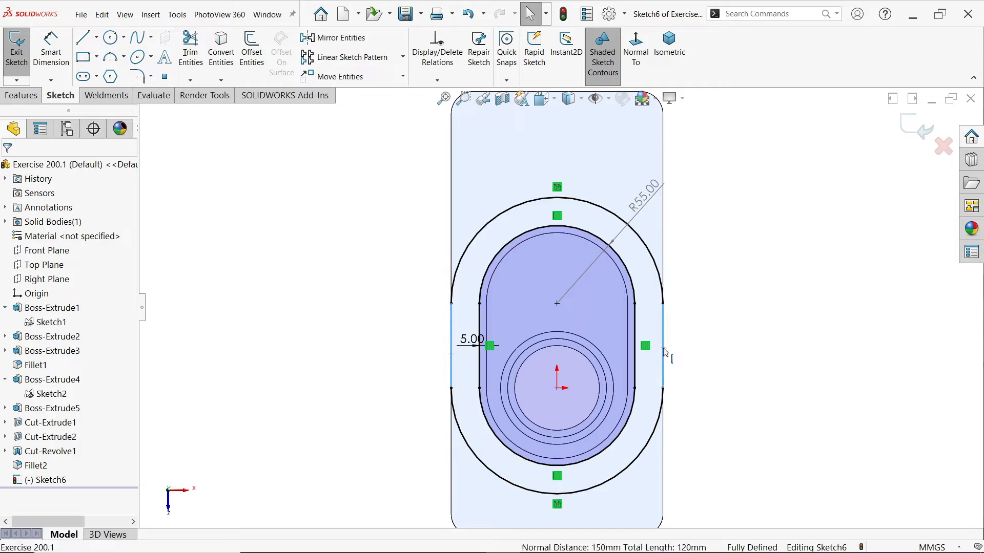
click(221, 51)
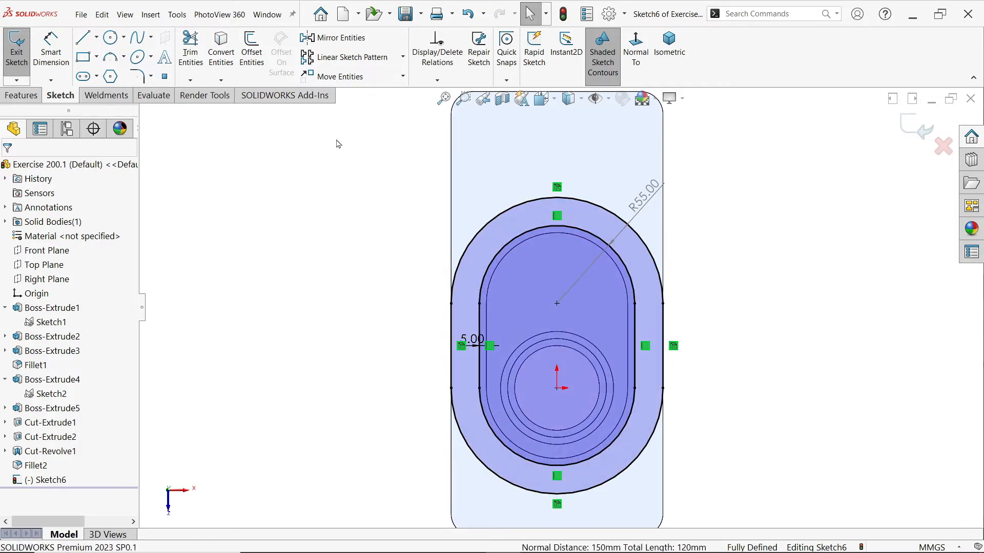
Cut-extrude the ring between the offset loop and the boss's outer edge to a blind depth of 6 mm
click(27, 96)
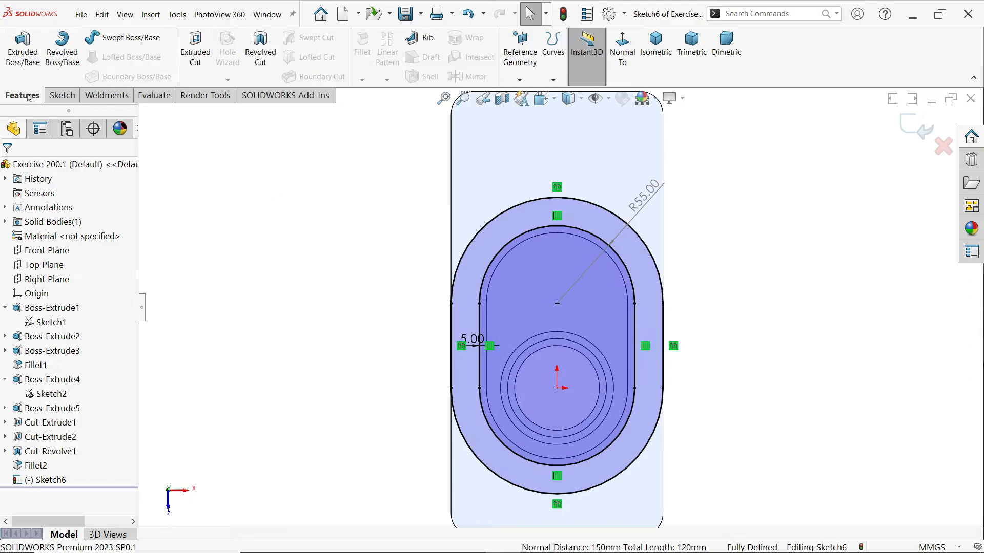
click(211, 66)
scroll(461, 167, down, 3)
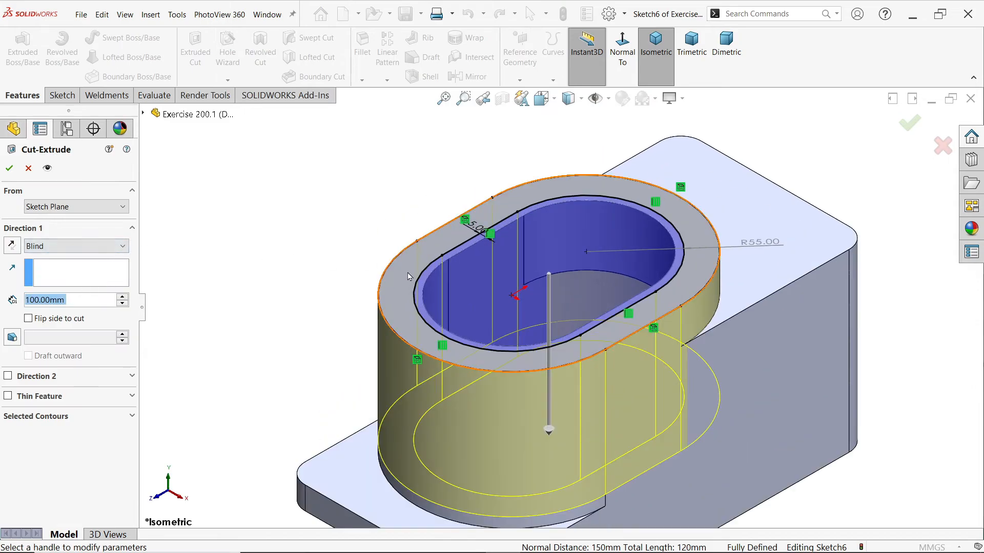
middle_drag(270, 322, 244, 372)
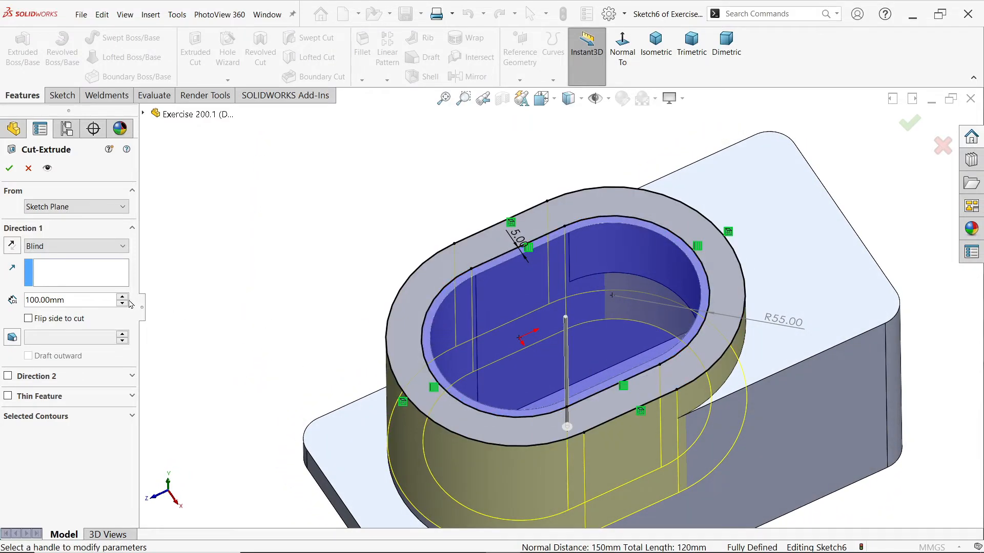
double_click(76, 303)
text(6)
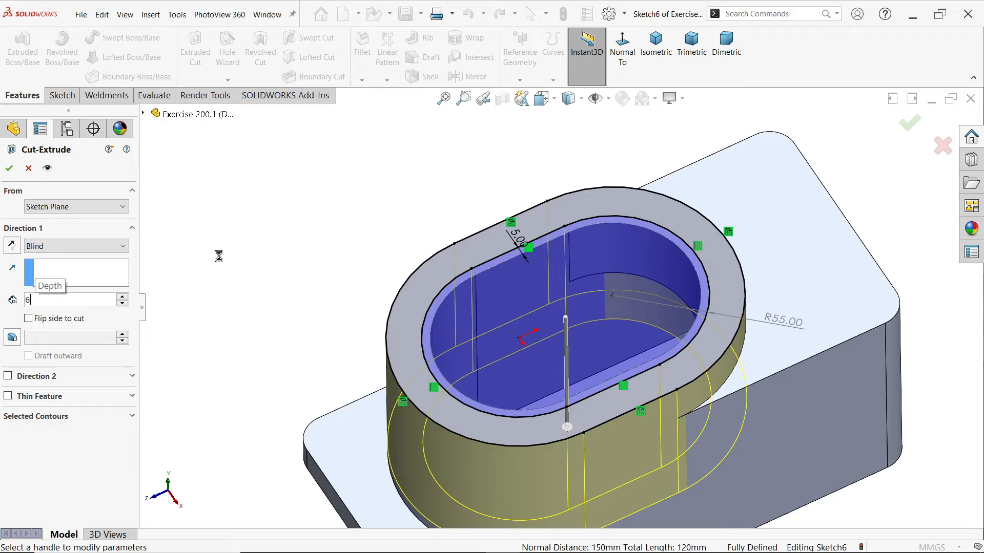
key(Return)
middle_drag(257, 288, 257, 254)
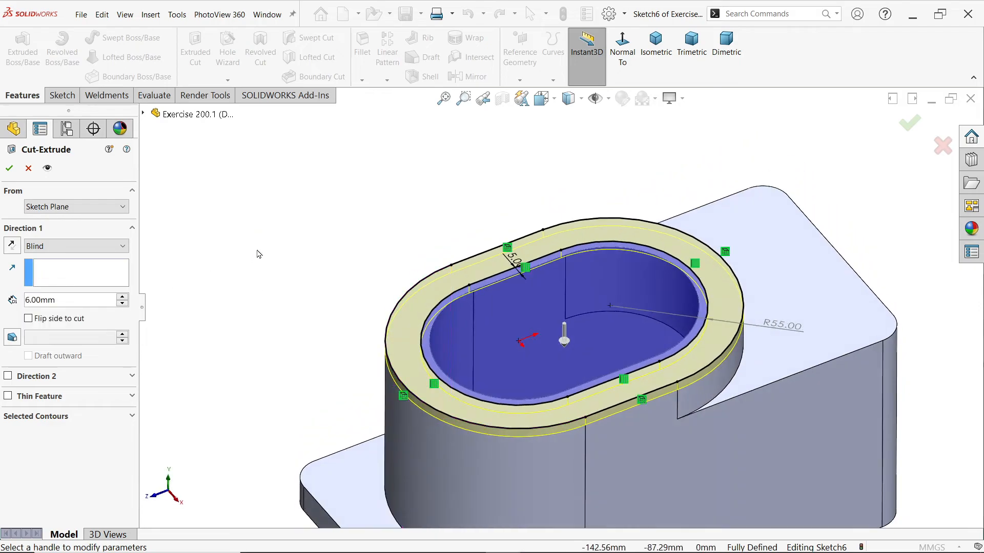
click(9, 168)
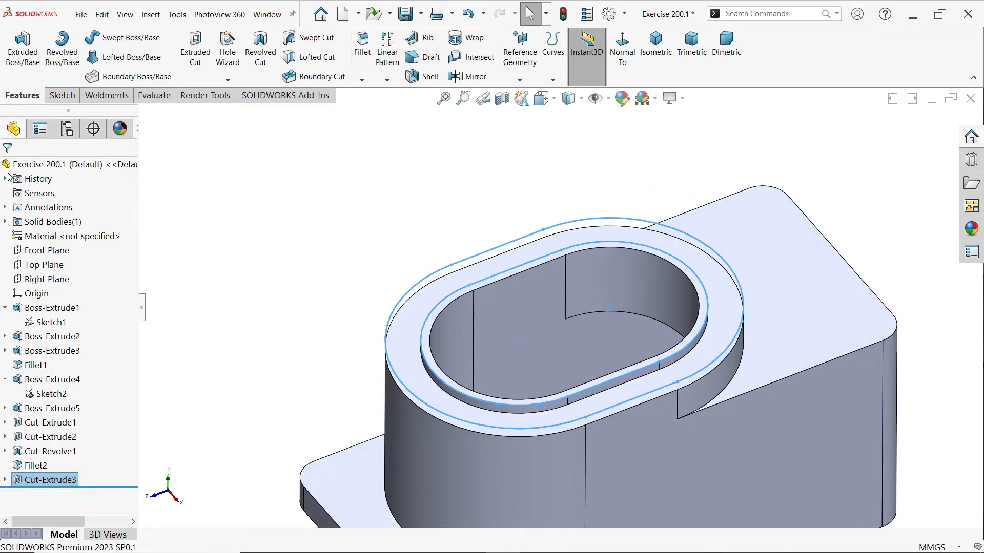
scroll(662, 406, down, 3)
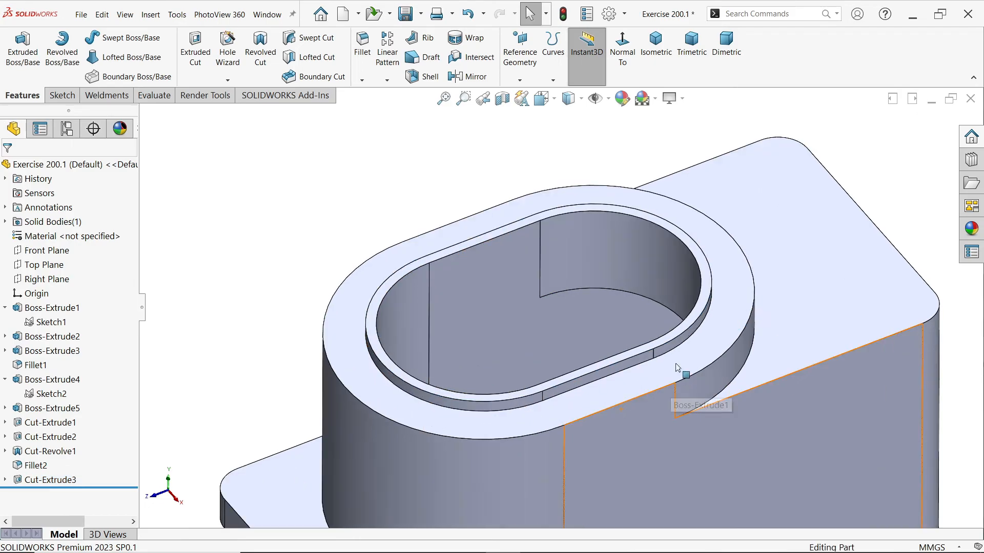
click(684, 361)
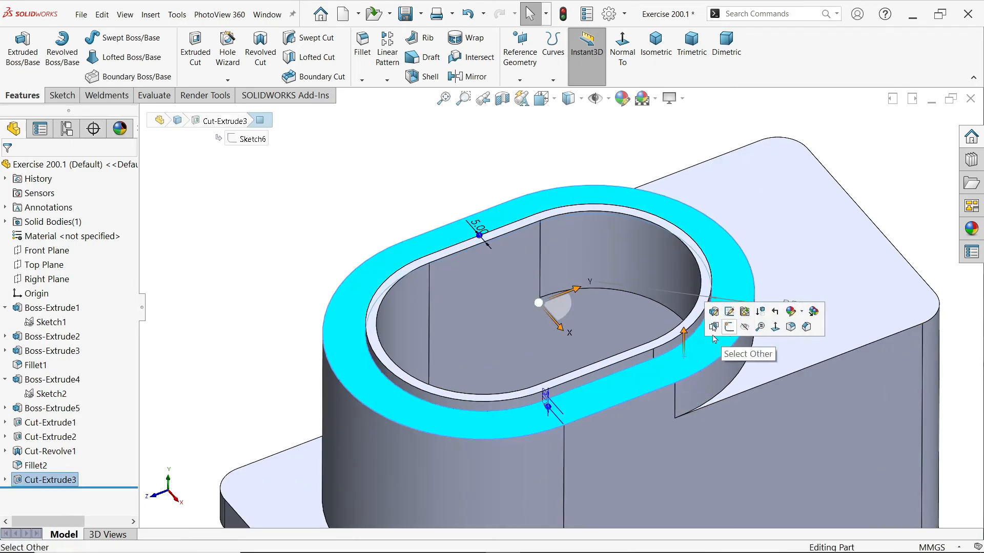
key(Escape)
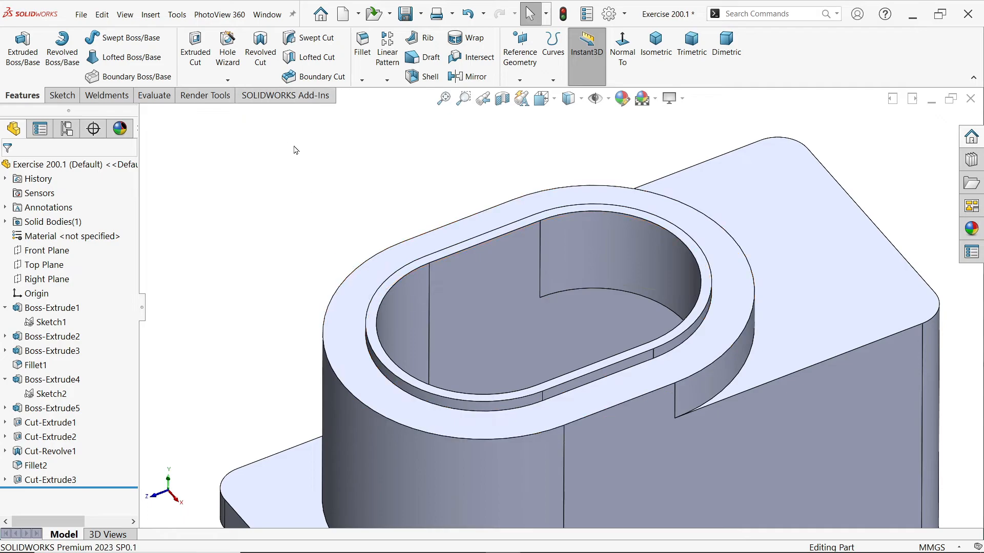
Start a Hole Wizard feature as an ISO tapped hole of size M8, with custom sizing shown
click(225, 58)
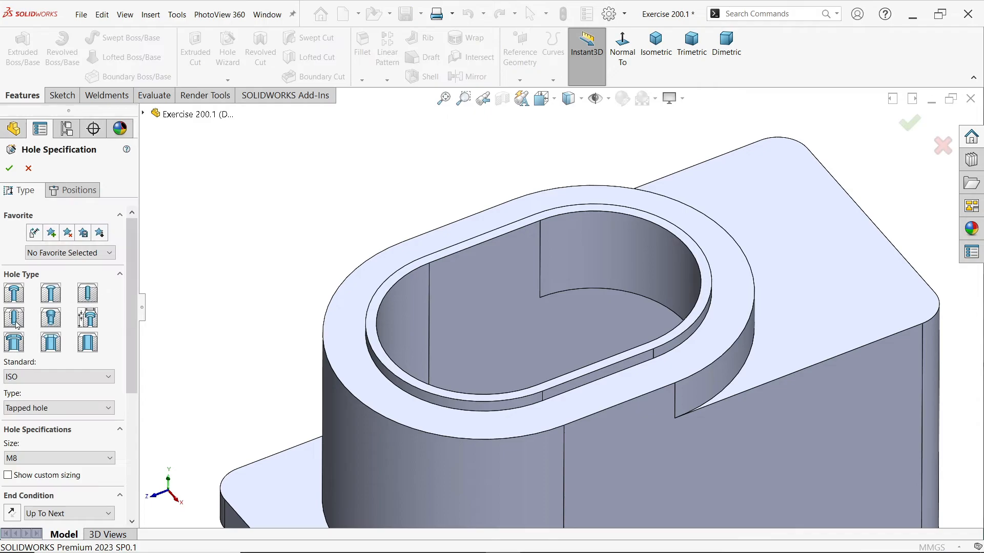
click(15, 380)
click(14, 382)
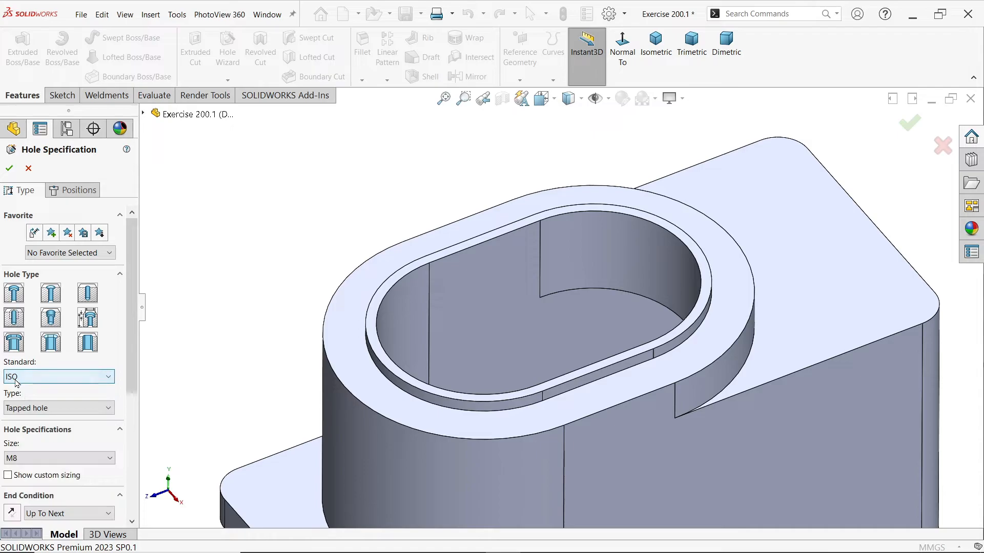
scroll(79, 358, down, 3)
click(30, 333)
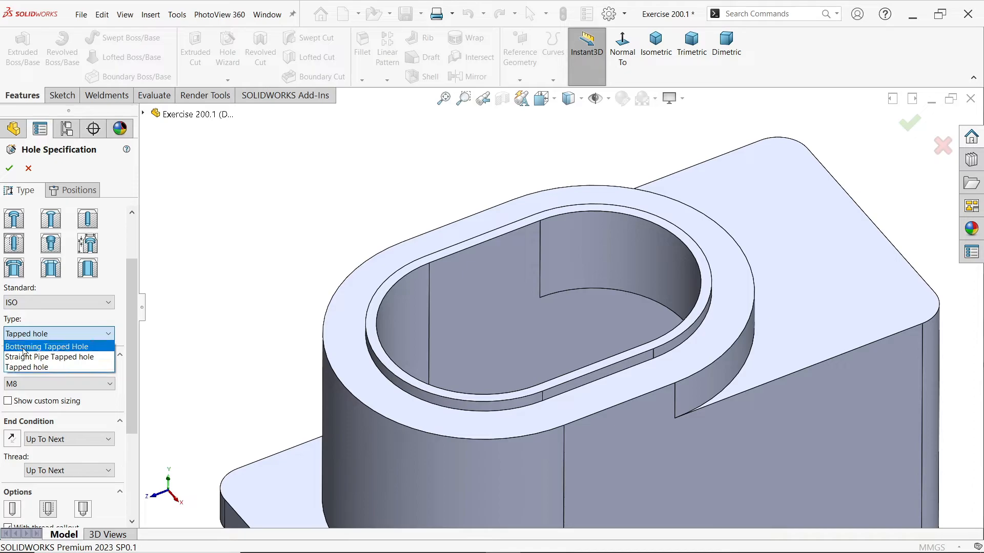
click(132, 335)
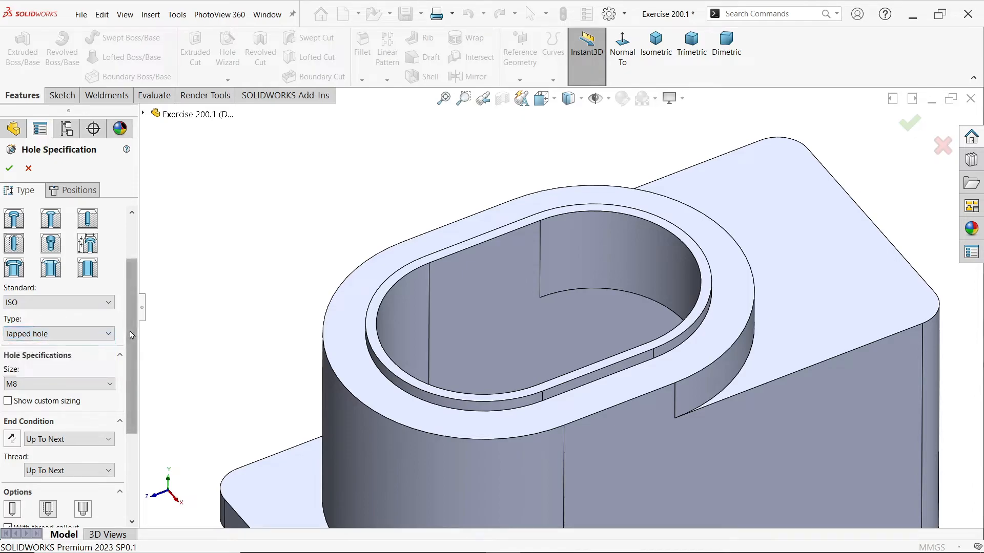
scroll(131, 335, down, 2)
click(63, 336)
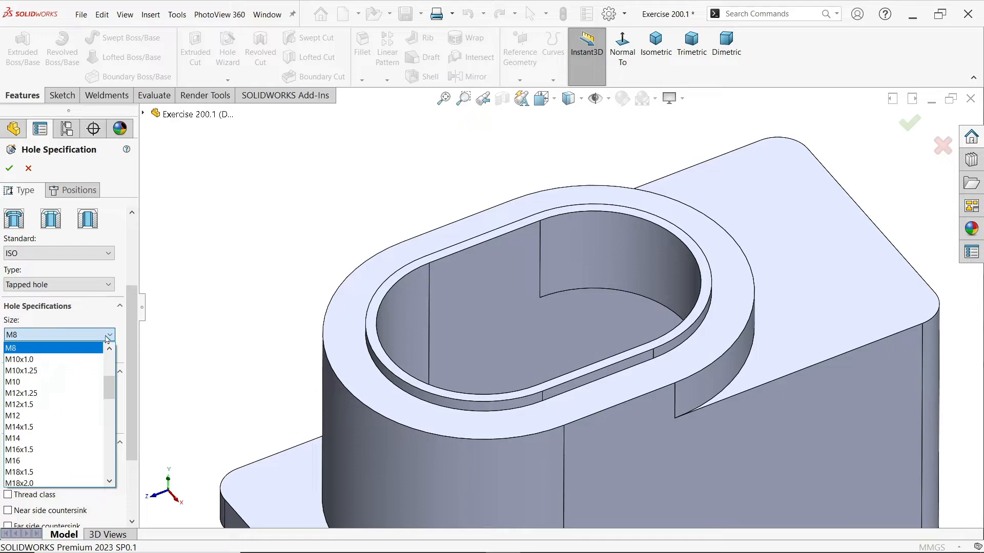
click(31, 348)
click(37, 355)
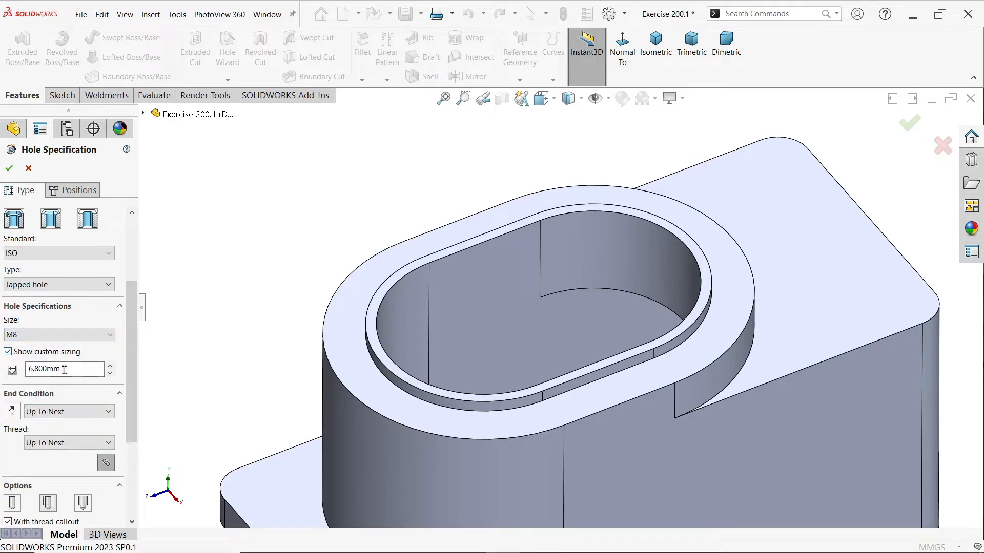
Make the tapped hole blind with a 22 mm depth measured to the shoulder and a 22 mm thread depth
scroll(76, 359, down, 2)
click(61, 344)
click(48, 355)
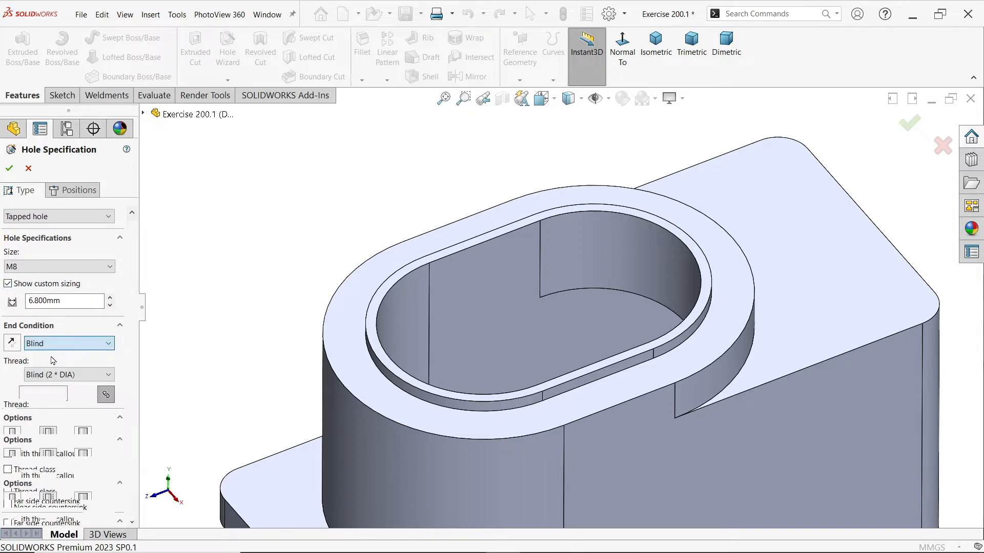
click(61, 364)
drag(61, 365, 10, 363)
text(22)
key(Return)
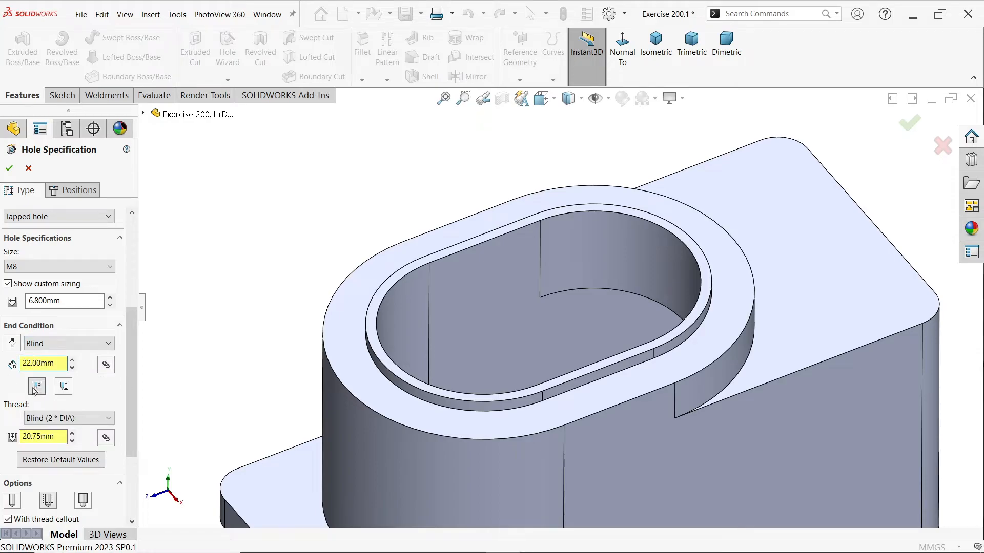
click(34, 391)
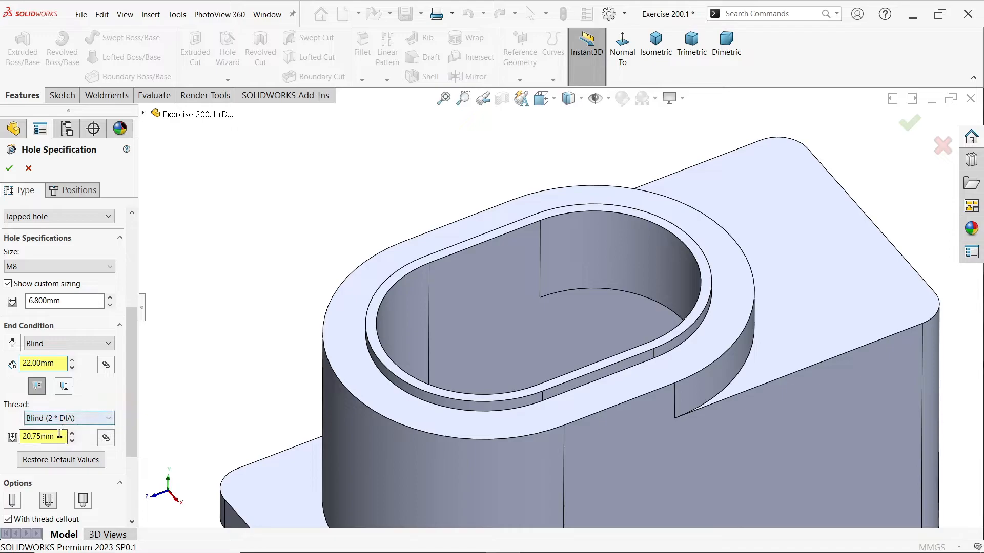
drag(65, 436, 15, 433)
text(22)
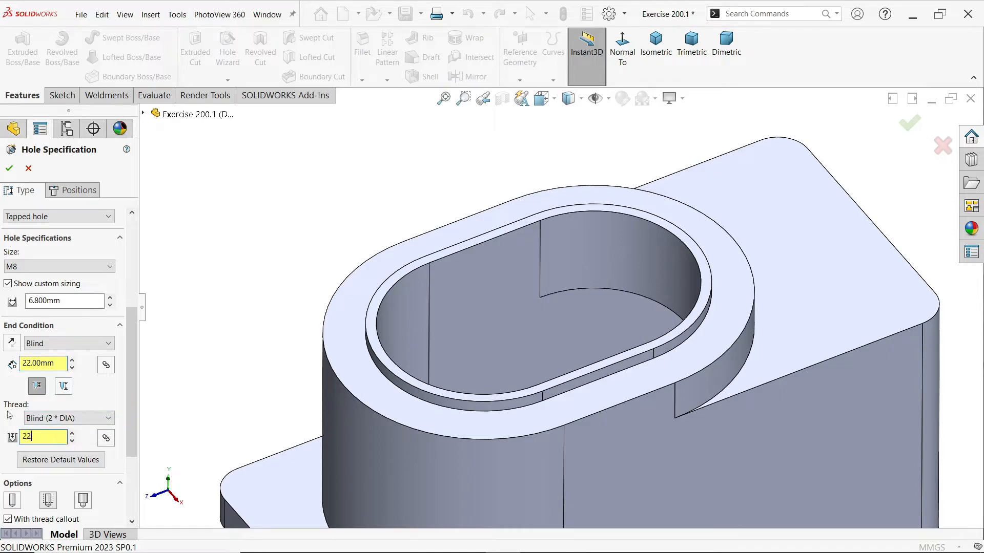
key(Return)
Choose the lowered ledge face around the raised rim as the hole placement face and leave point placement
drag(134, 377, 135, 426)
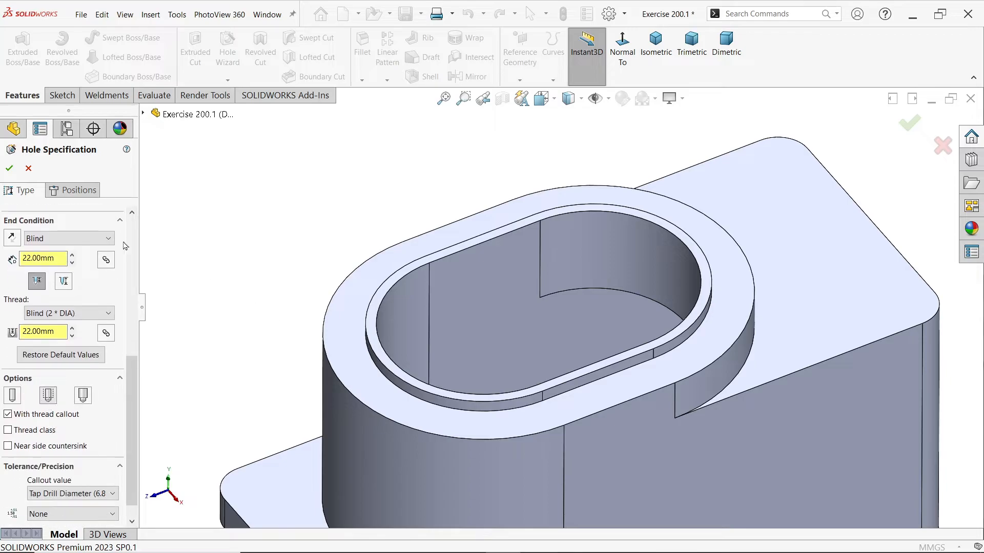
click(83, 191)
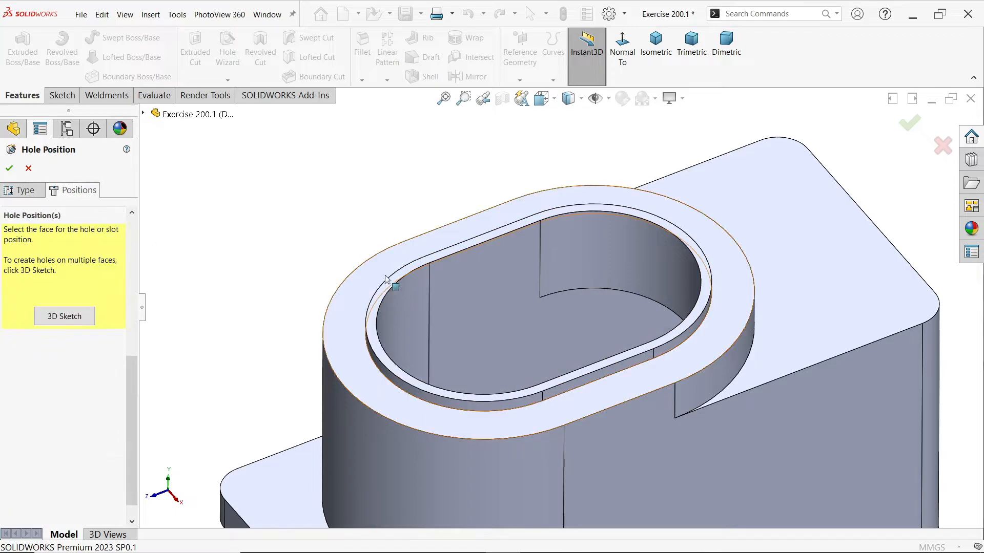
click(366, 286)
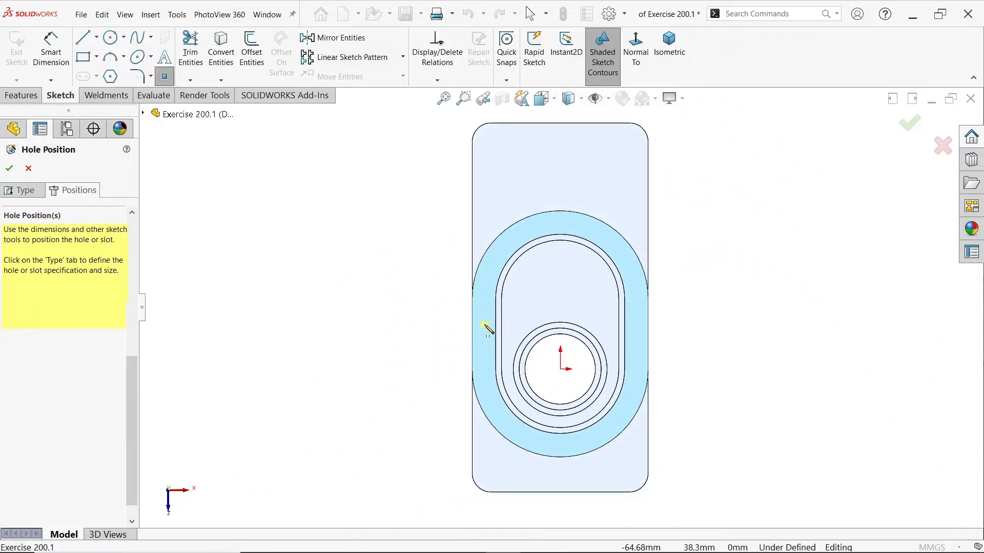
scroll(484, 326, down, 1)
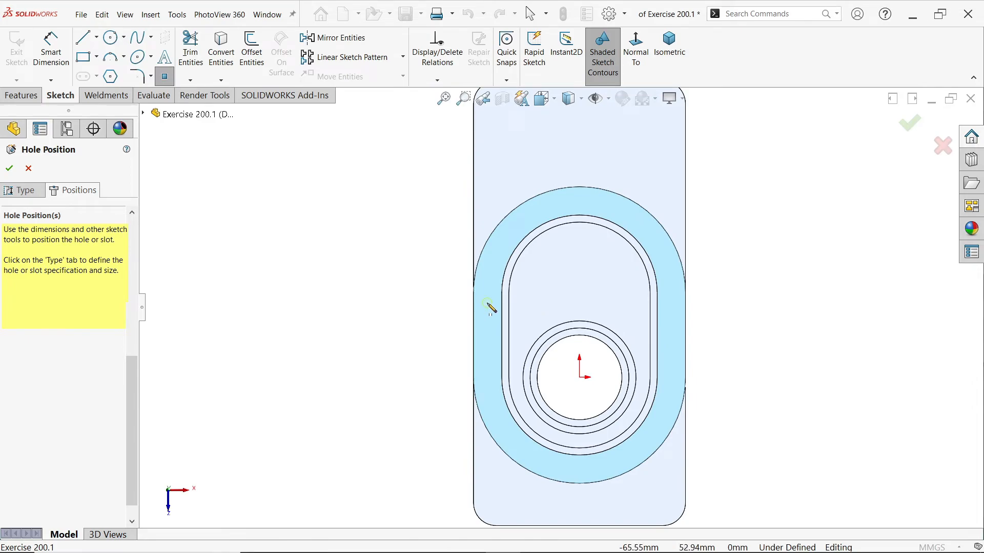
key(Escape)
scroll(580, 336, down, 1)
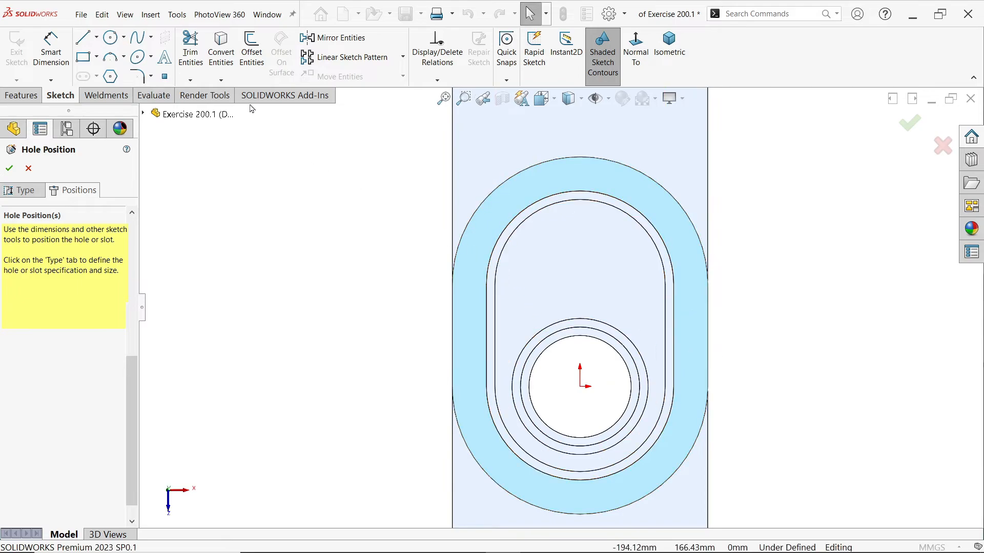
Offset the complete tangent loop of the raised rim's outer edge 10 mm outward onto the ledge face
click(502, 239)
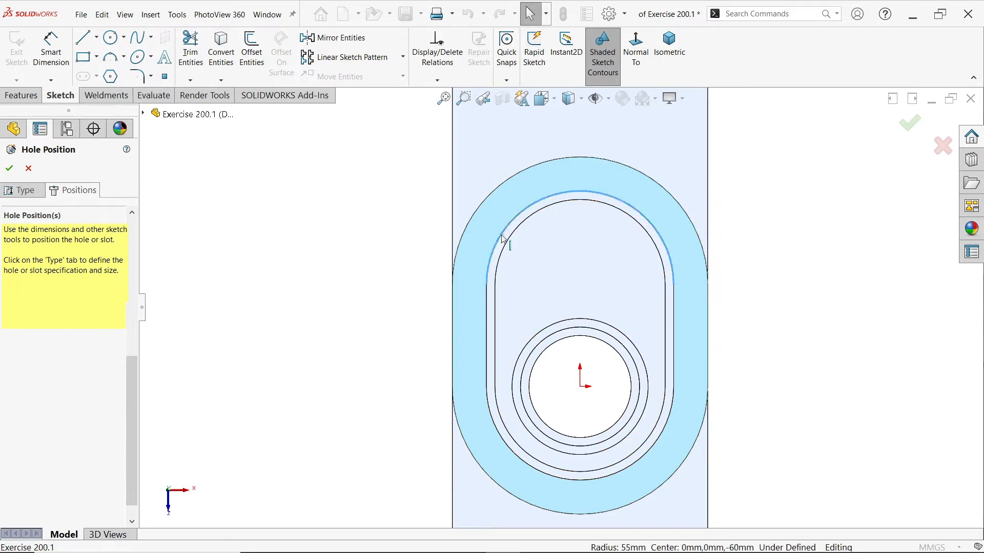
right_click(502, 238)
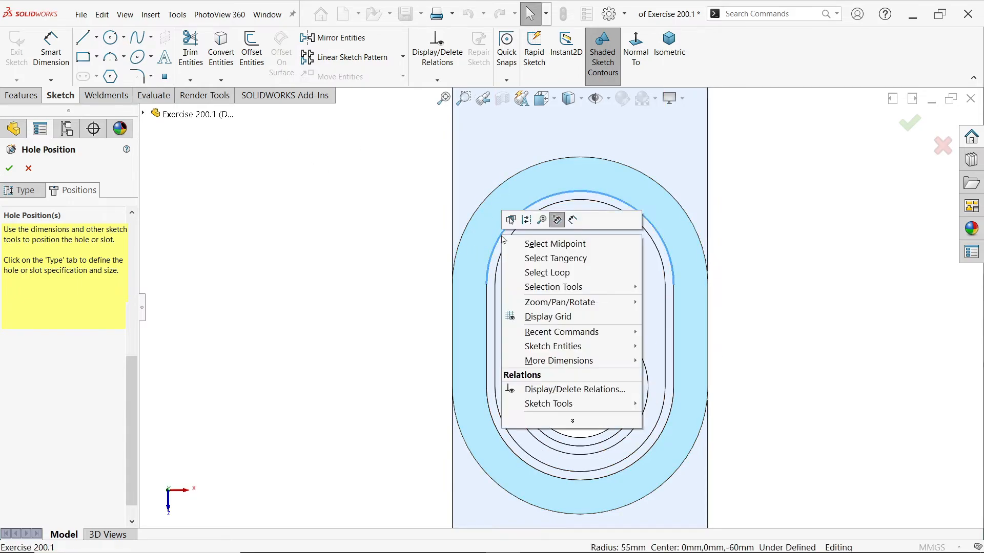
click(569, 258)
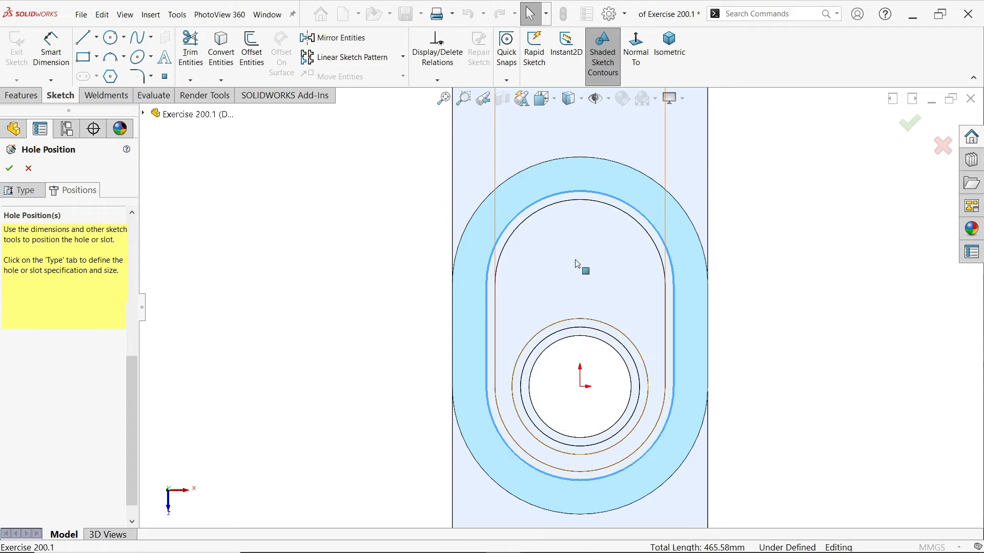
click(252, 54)
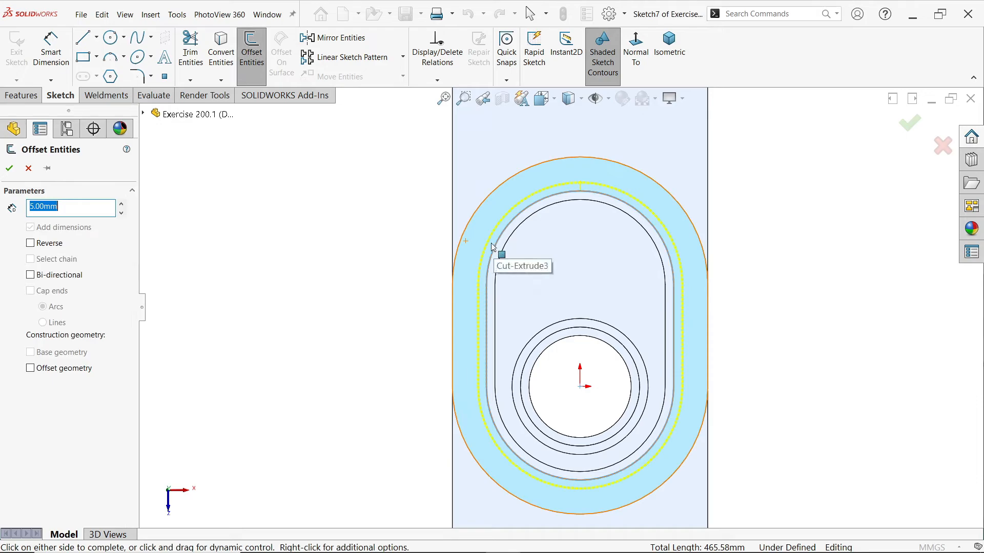
text(10)
key(Return)
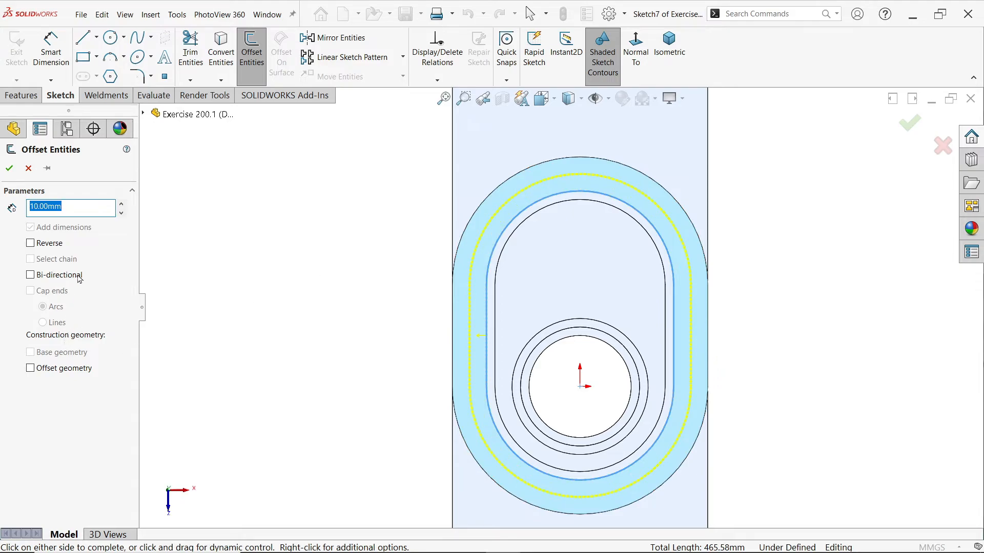
click(10, 169)
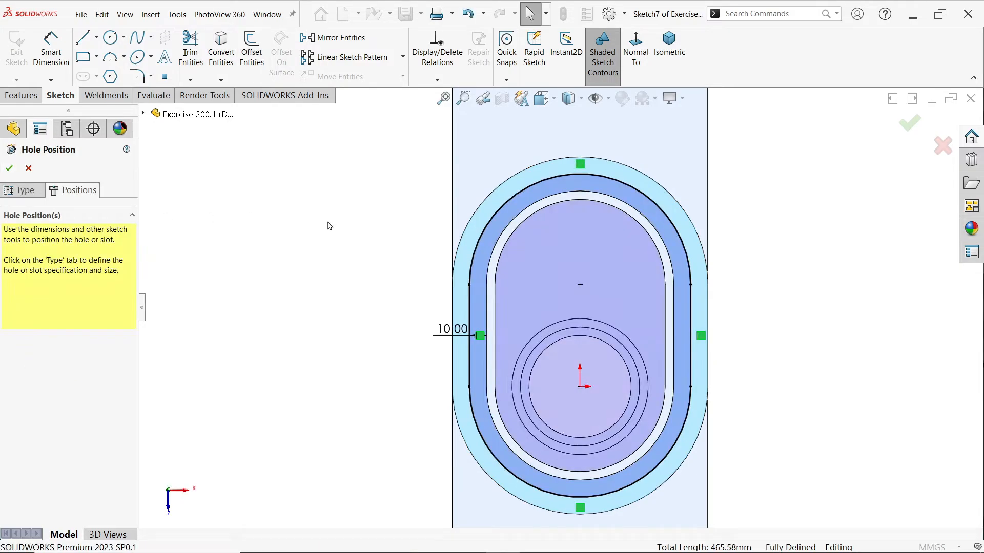
Convert all arcs and lines of the offset loop to construction geometry
mouse_move(792, 139)
mouse_down()
mouse_move(685, 329)
mouse_move(408, 521)
mouse_up()
click(57, 286)
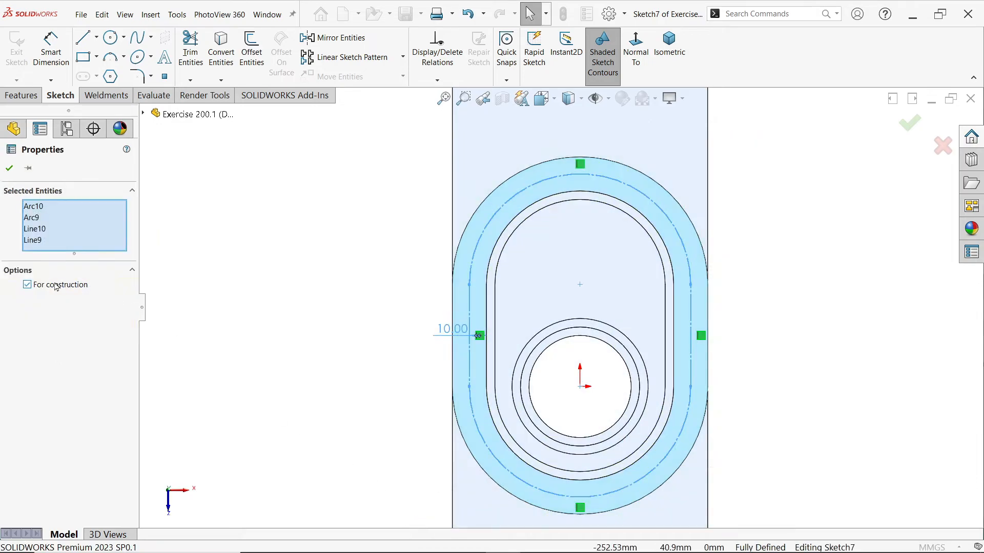
click(9, 168)
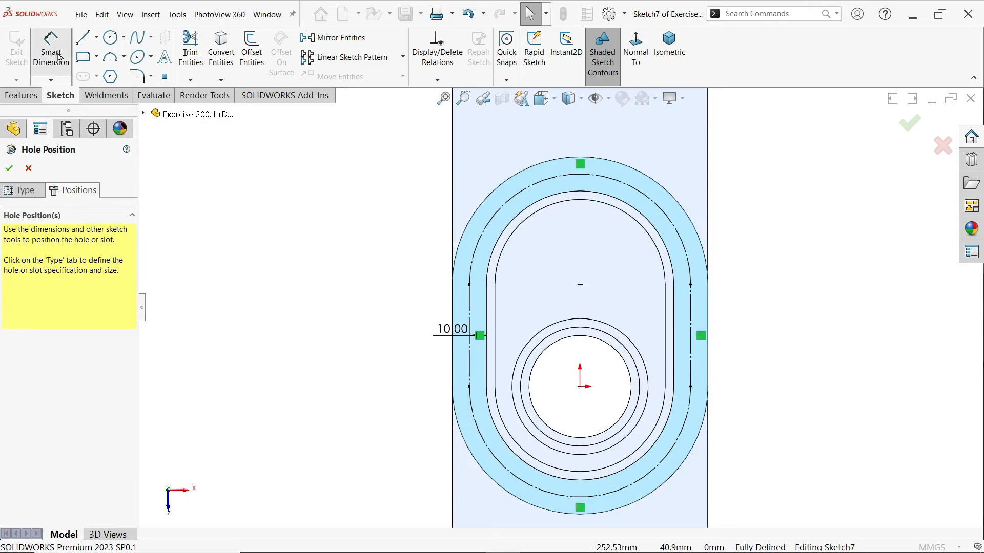
Add a radius dimension to the construction loop's upper arc as a driven dimension
click(52, 52)
click(661, 207)
click(684, 147)
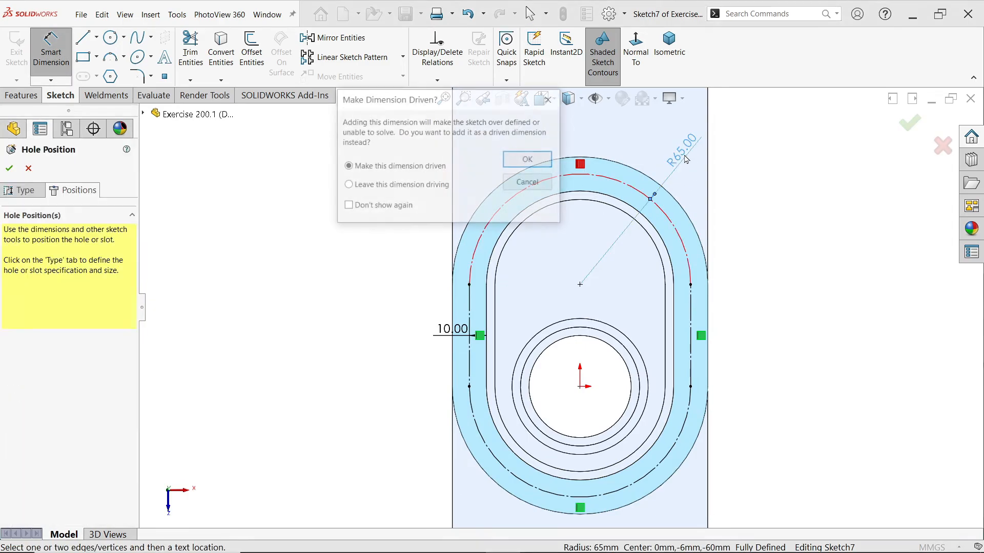
click(550, 161)
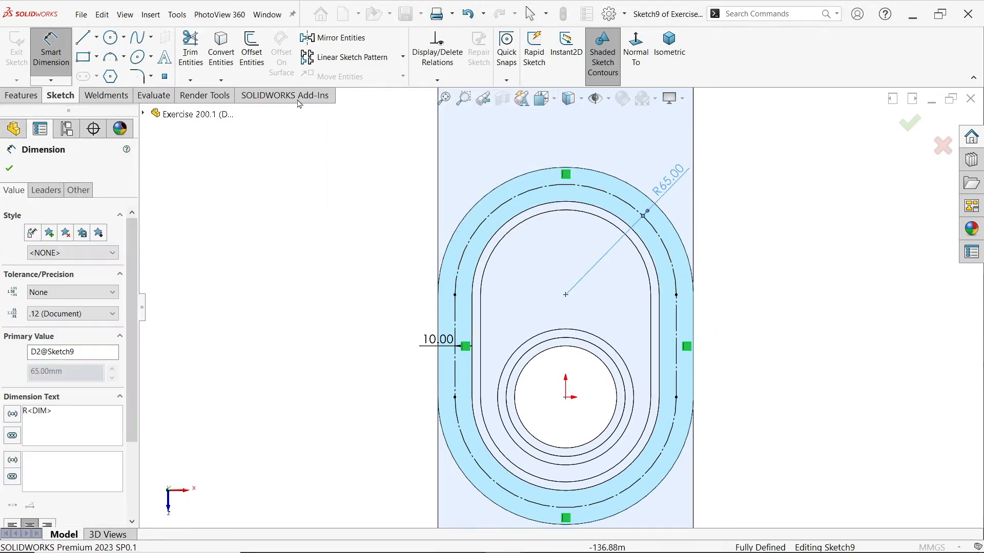
Draw a centerline from the upper arc's centre up and left to the construction arc, about 51° above horizontal
click(96, 39)
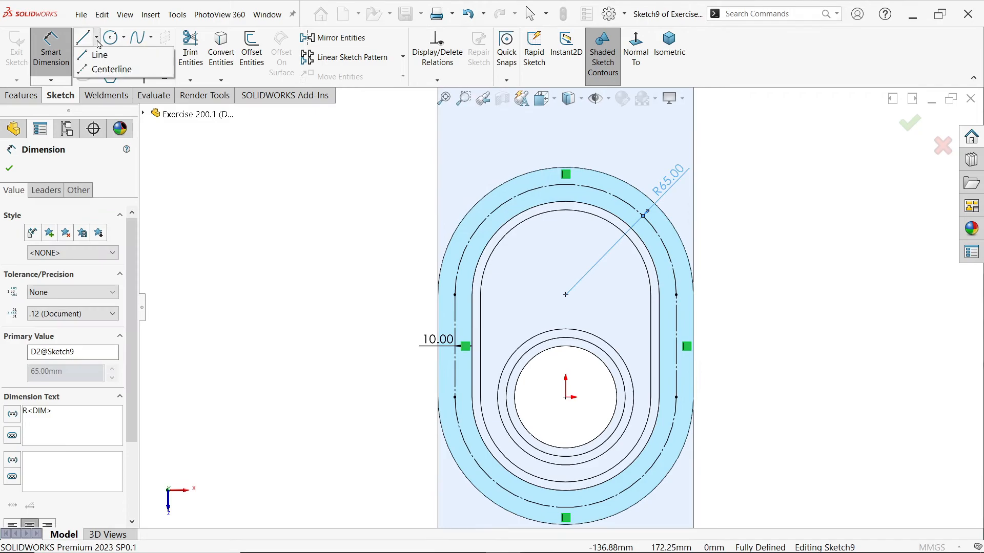
click(107, 71)
click(565, 295)
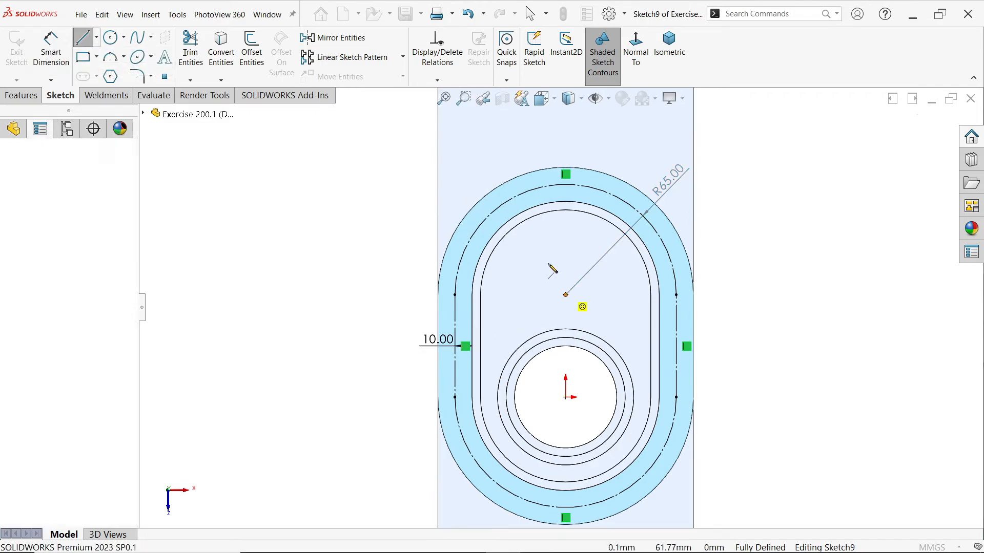
click(496, 209)
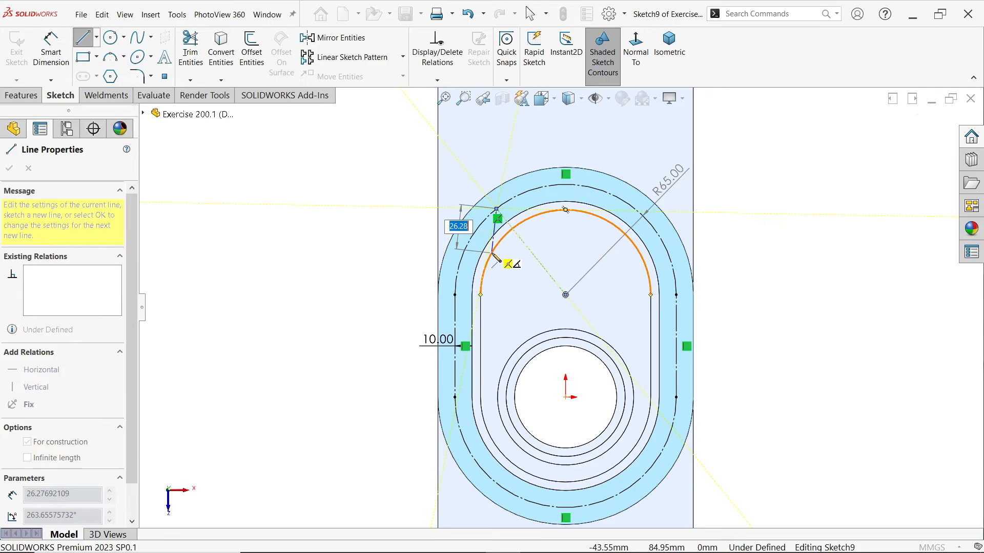
key(Escape)
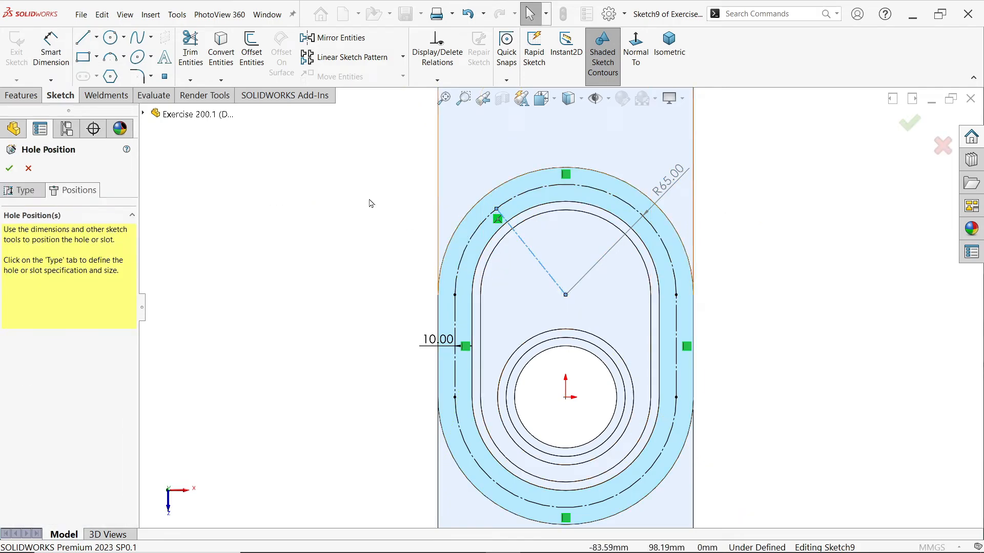
Draw a horizontal centerline from the upper arc's centre to the left end of the construction arc
click(97, 37)
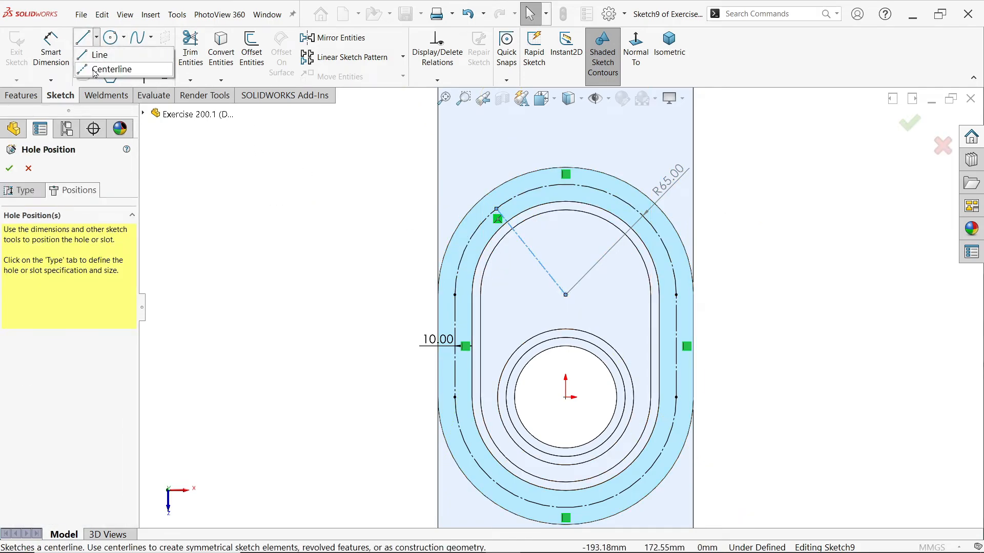
click(108, 69)
click(565, 295)
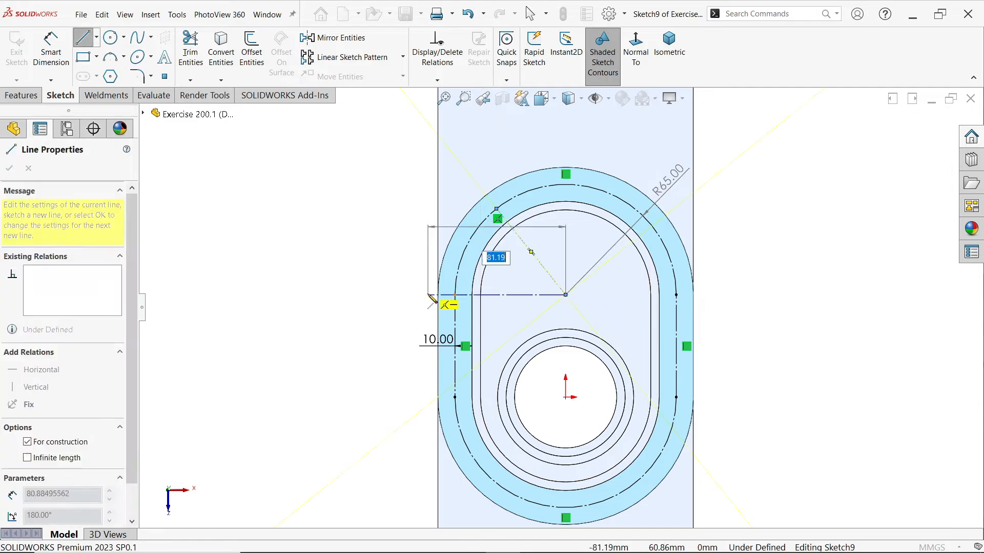
click(455, 295)
key(Escape)
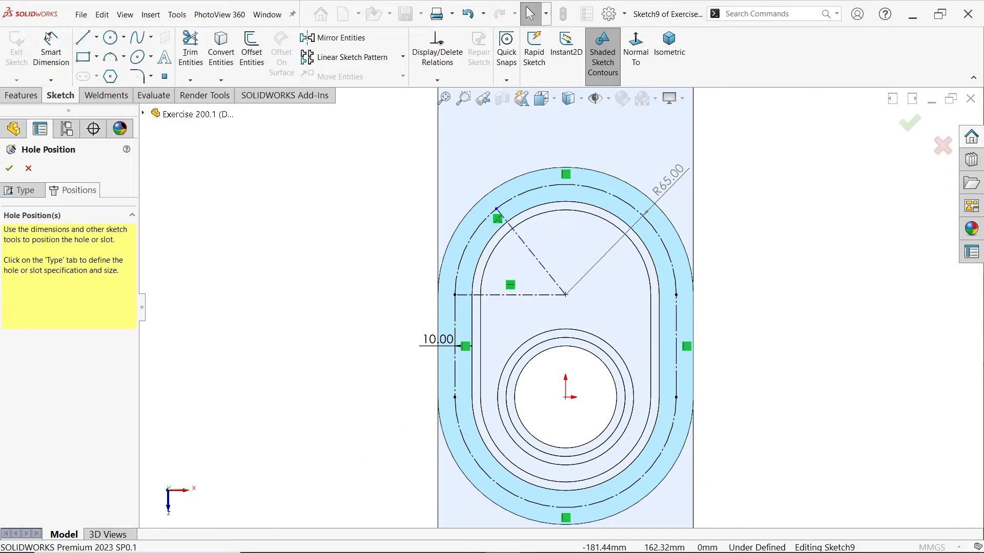
Draw a centerline from the origin down and left to the lower construction arc, about 47° below horizontal
click(96, 41)
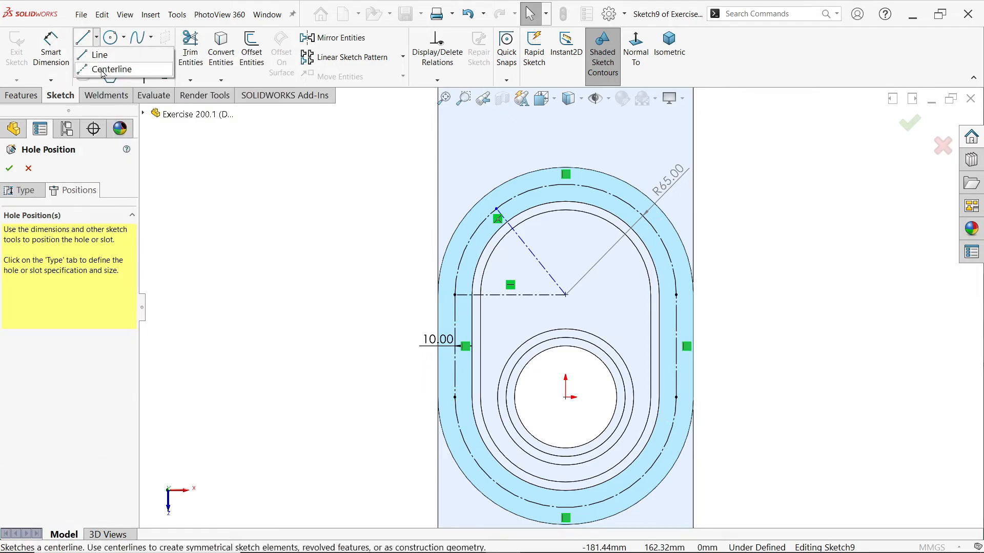
click(110, 70)
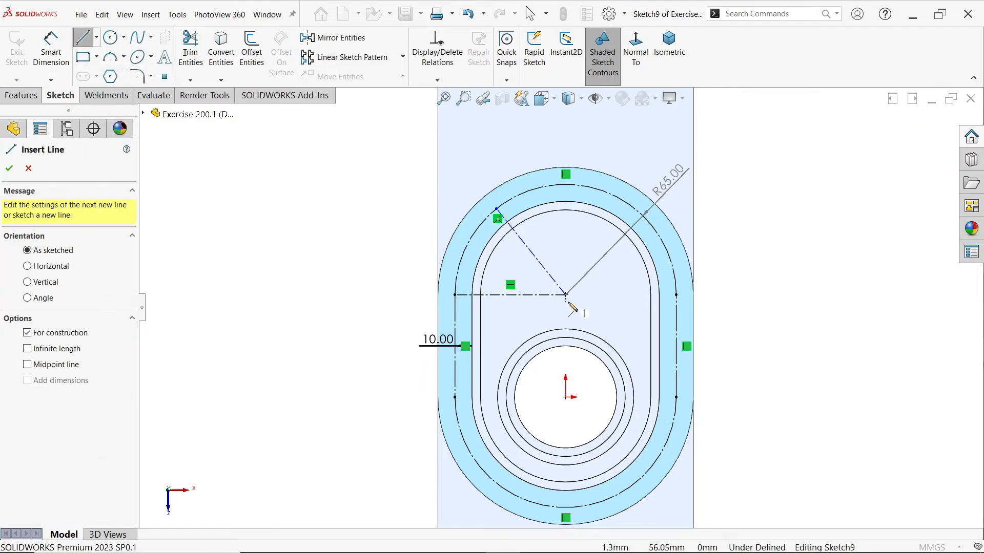
click(565, 397)
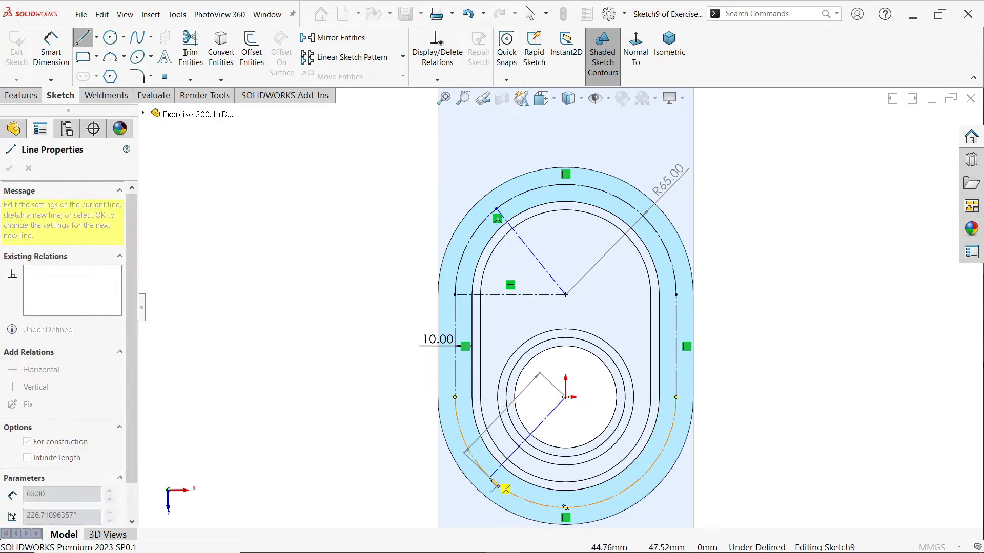
click(490, 477)
key(Escape)
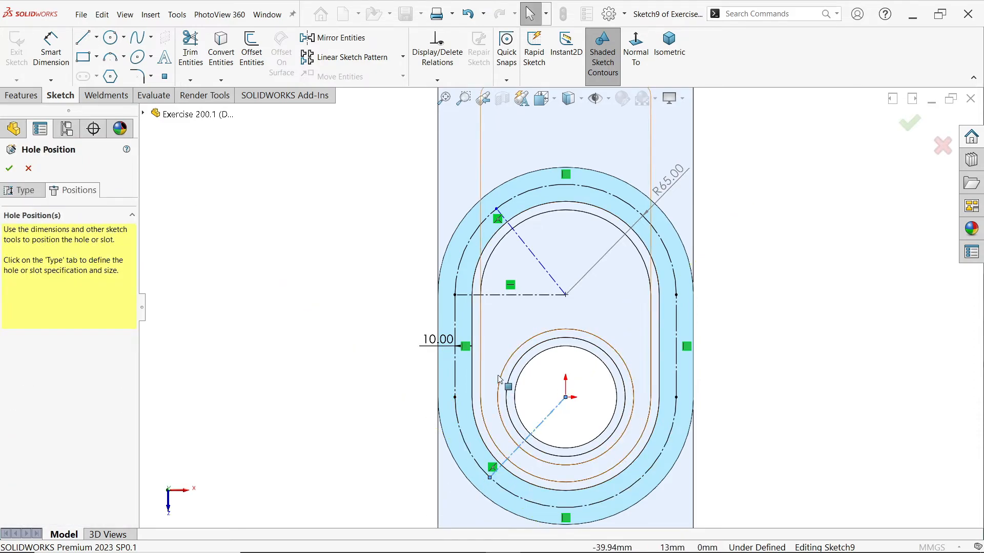
Draw a horizontal line from the origin to the lower construction arc's left end and make it construction geometry
key(l)
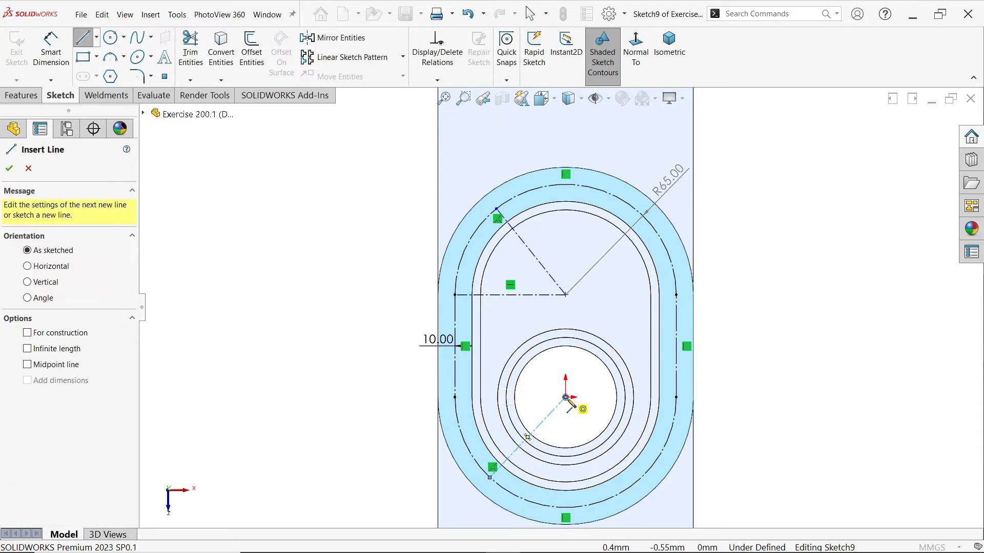
click(566, 397)
click(454, 397)
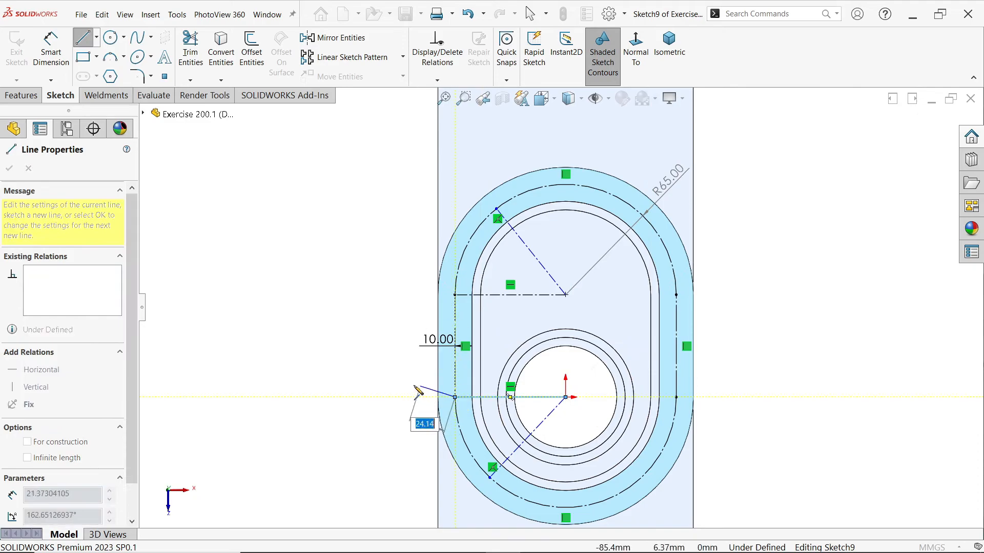
key(Escape)
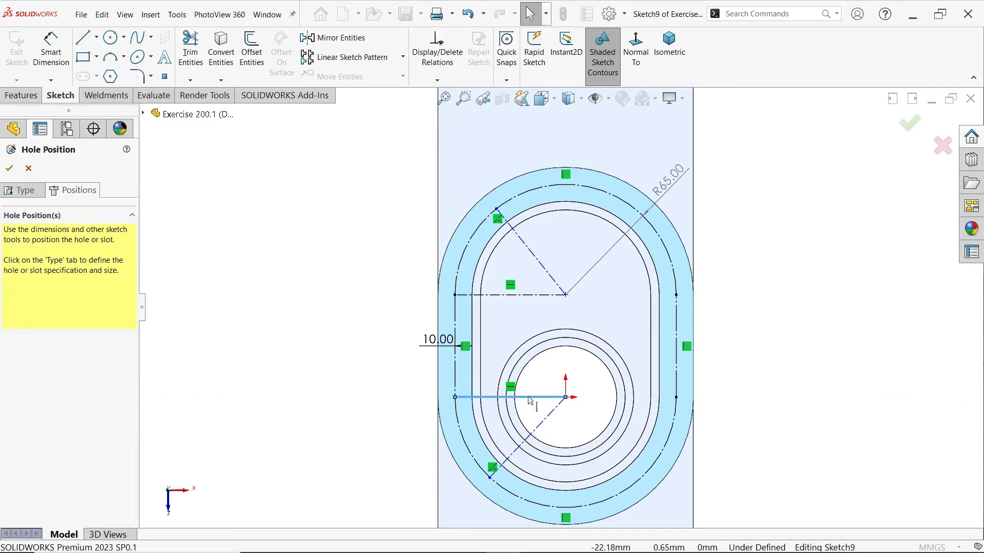
click(529, 398)
key(Escape)
Dimension the angle between the upper diagonal and upper horizontal centerlines as 45°
click(50, 49)
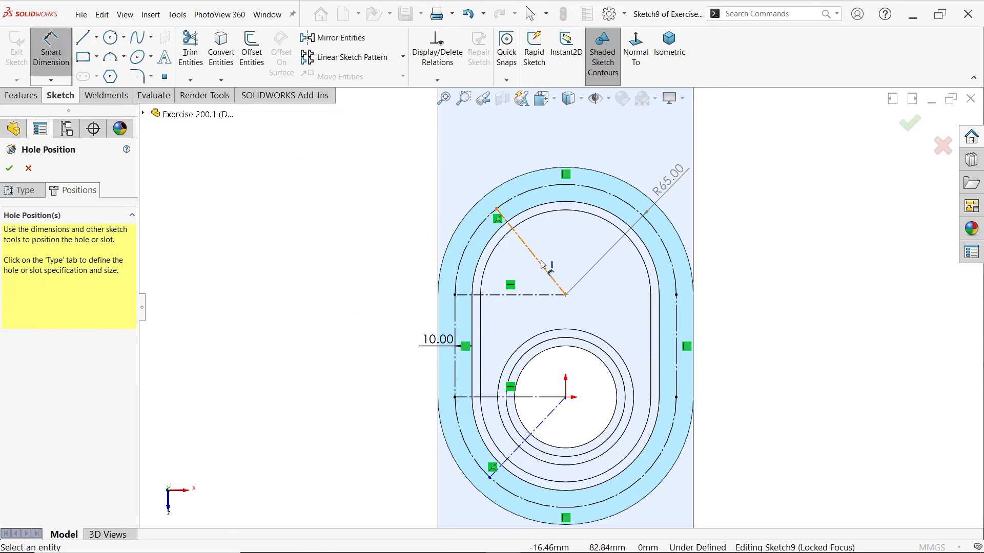
click(540, 263)
click(517, 295)
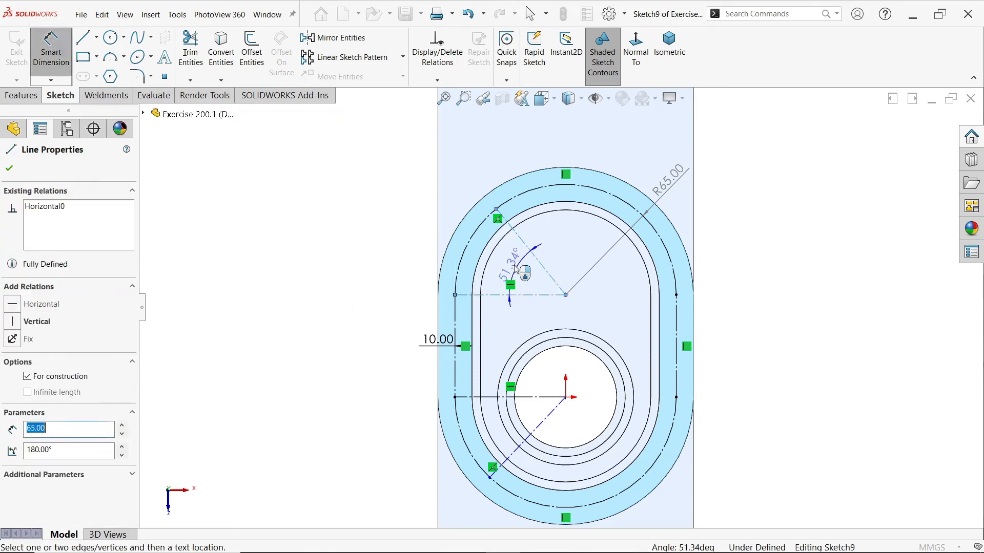
click(518, 273)
text(45)
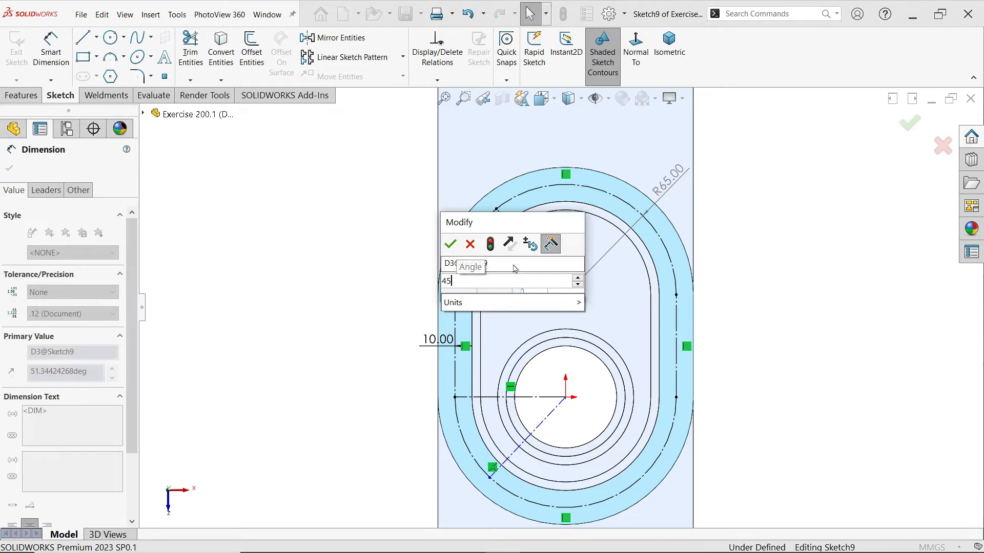
click(451, 244)
Dimension the angle between the lower horizontal and lower diagonal centerlines as 45°
click(536, 398)
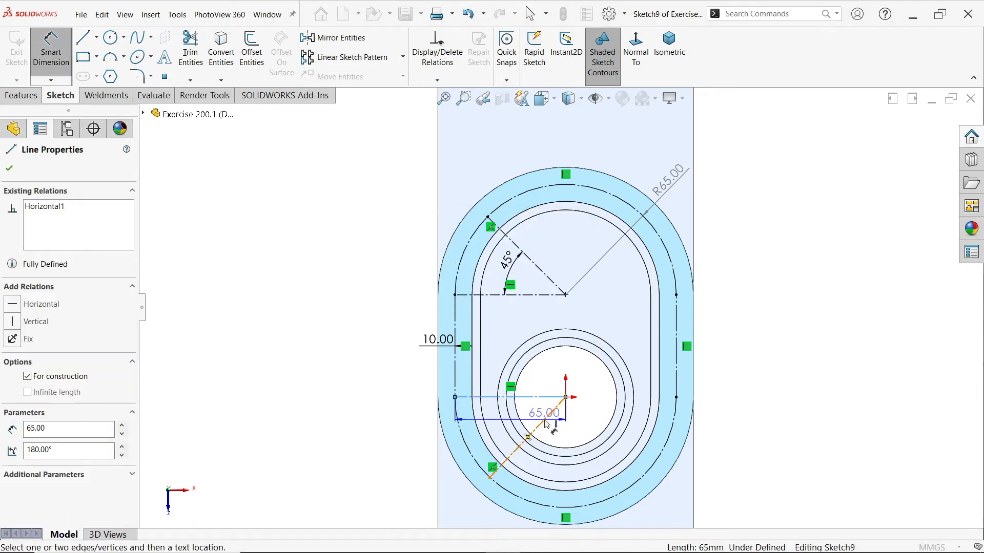
click(541, 424)
click(527, 402)
text(45)
key(Return)
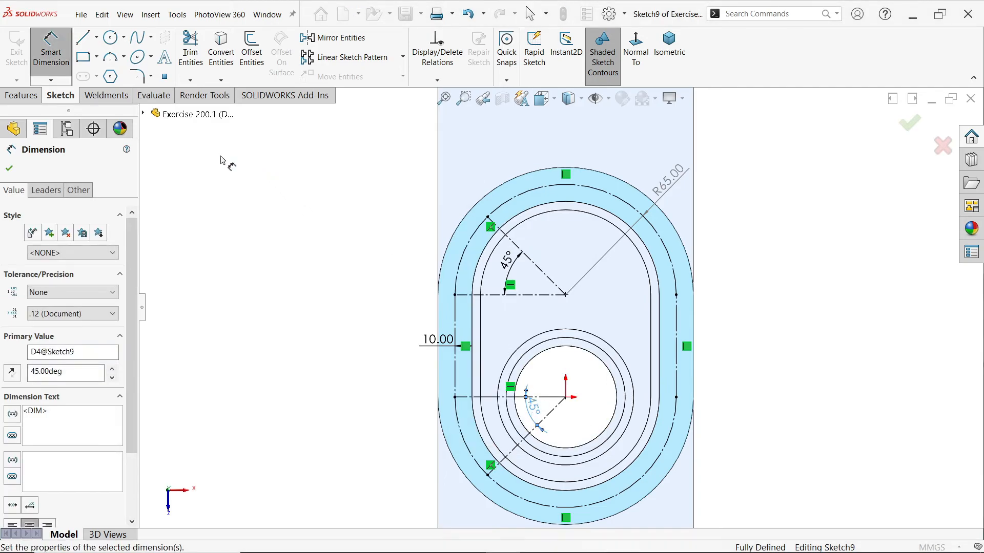
Draw a vertical centerline from the upper arc's centre down to the origin
click(96, 38)
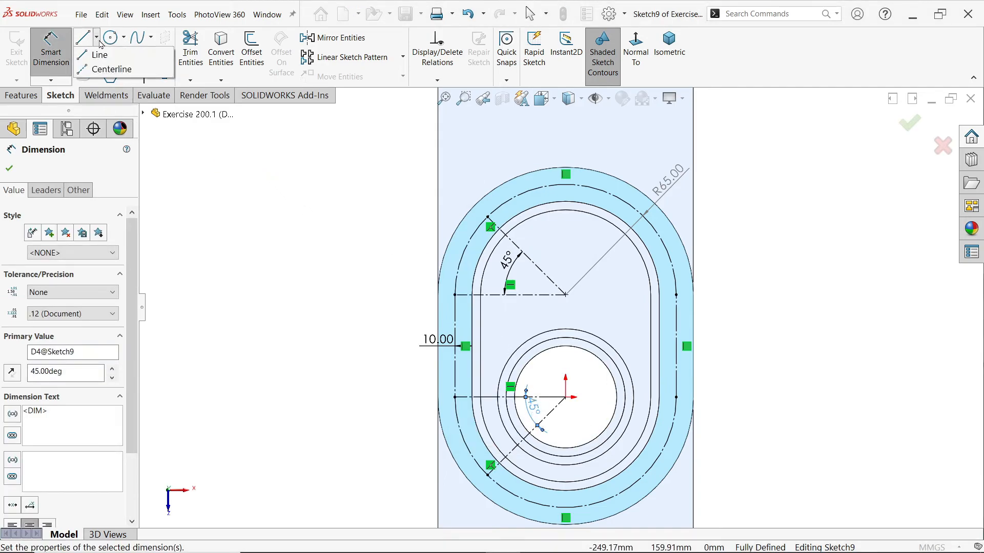
click(105, 72)
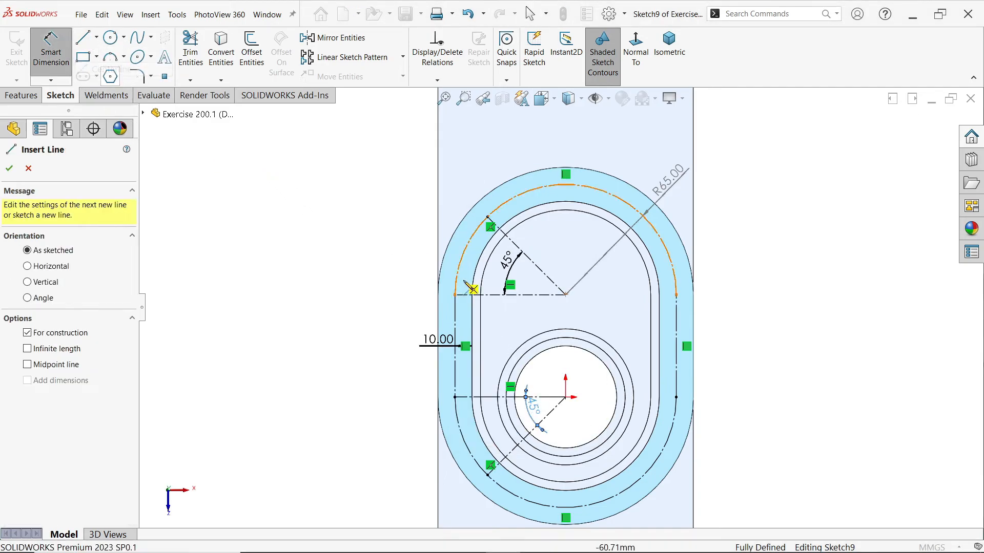
click(566, 295)
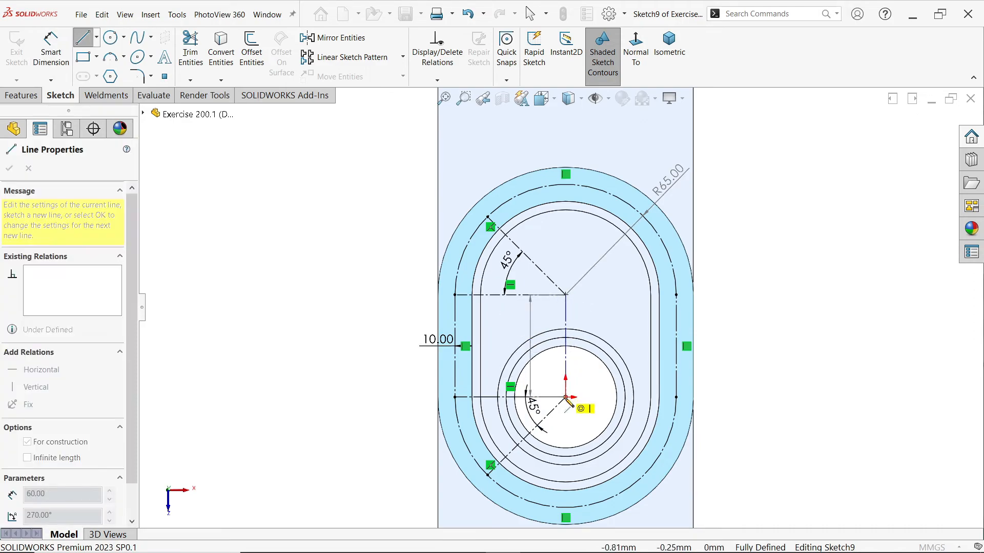
click(565, 397)
key(Escape)
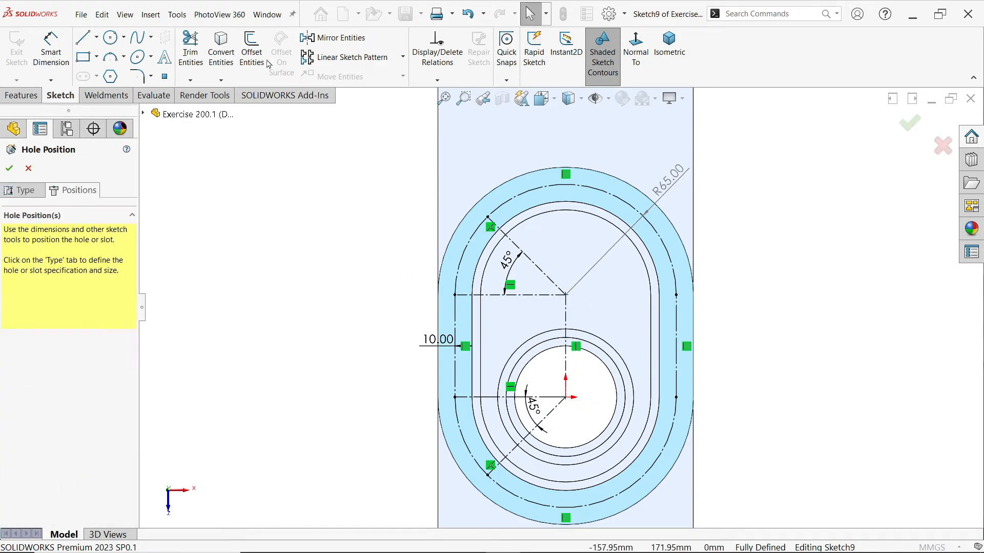
Mirror the upper and lower diagonal centerlines about the vertical centerline and move the R65 dimension clear of the mirrored line
click(367, 40)
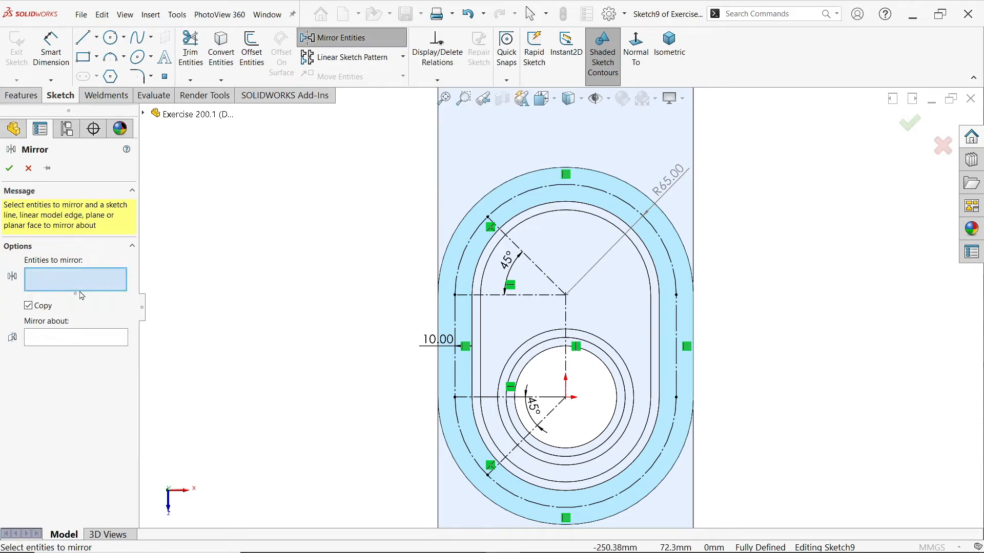
click(541, 275)
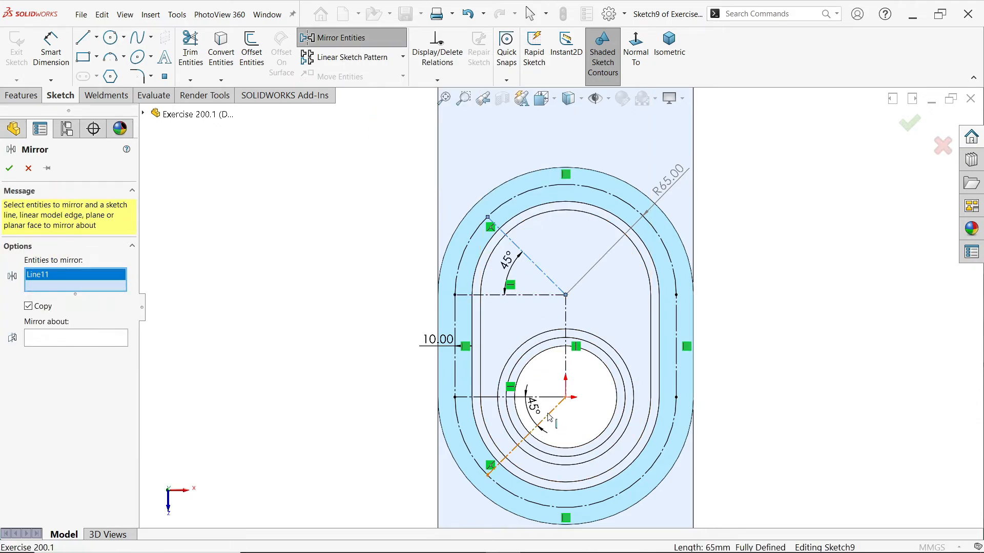
click(549, 416)
click(63, 342)
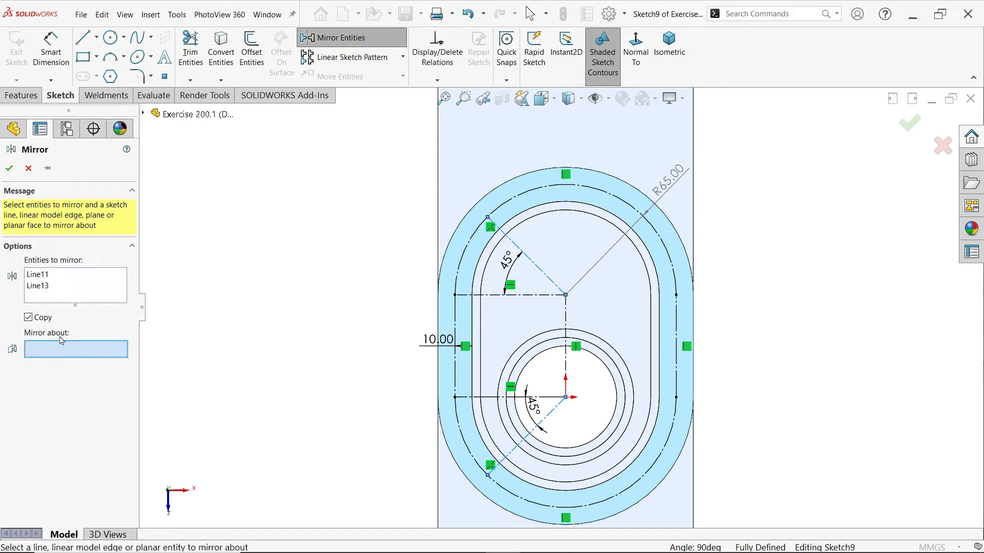
click(565, 324)
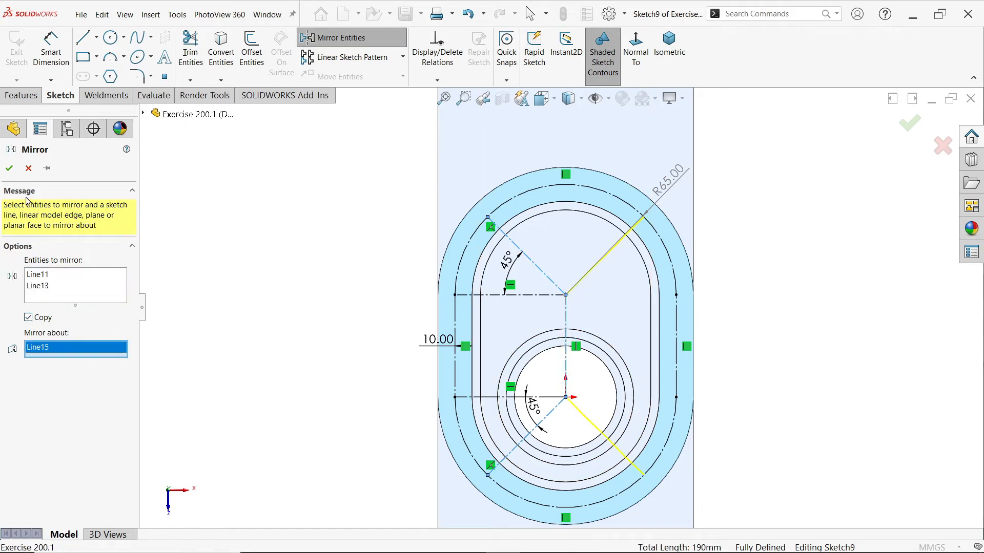
click(10, 168)
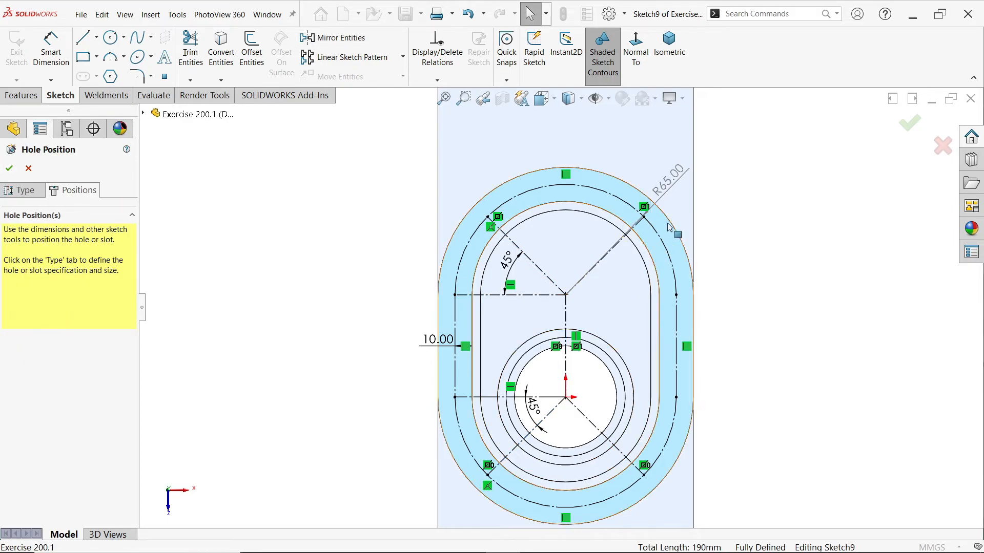
drag(668, 178, 623, 148)
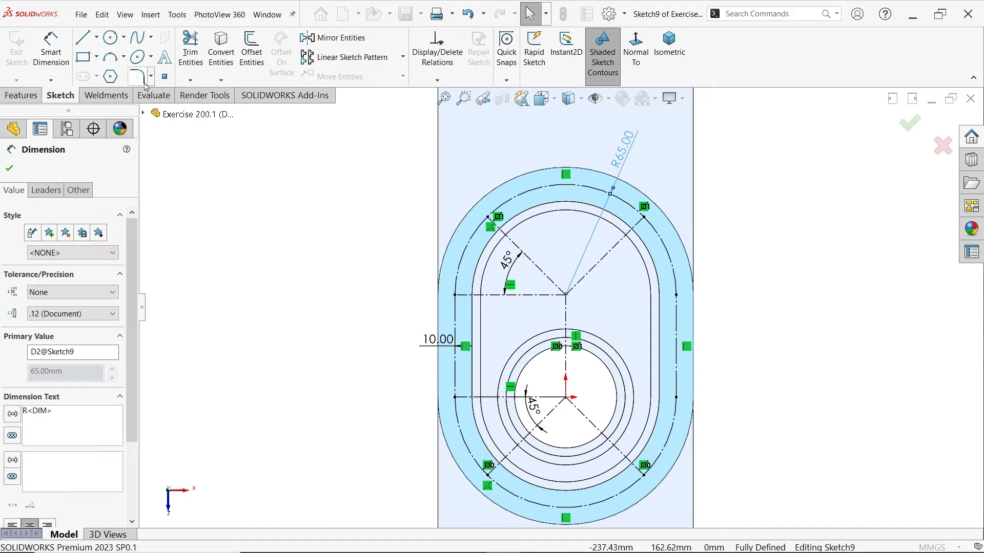
Place five hole points on the upper construction arc: at both ends, at both diagonal endpoints and at its topmost point
click(165, 78)
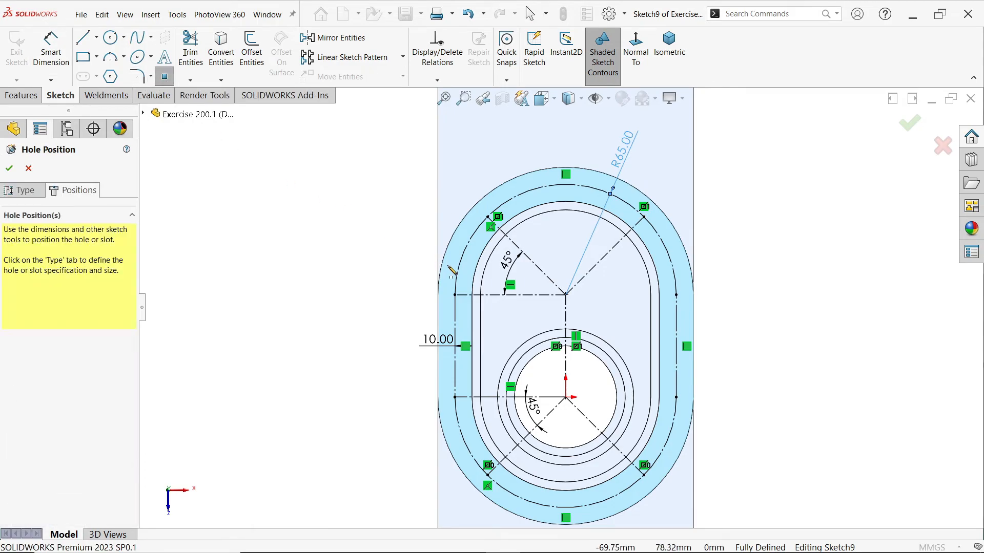
click(455, 296)
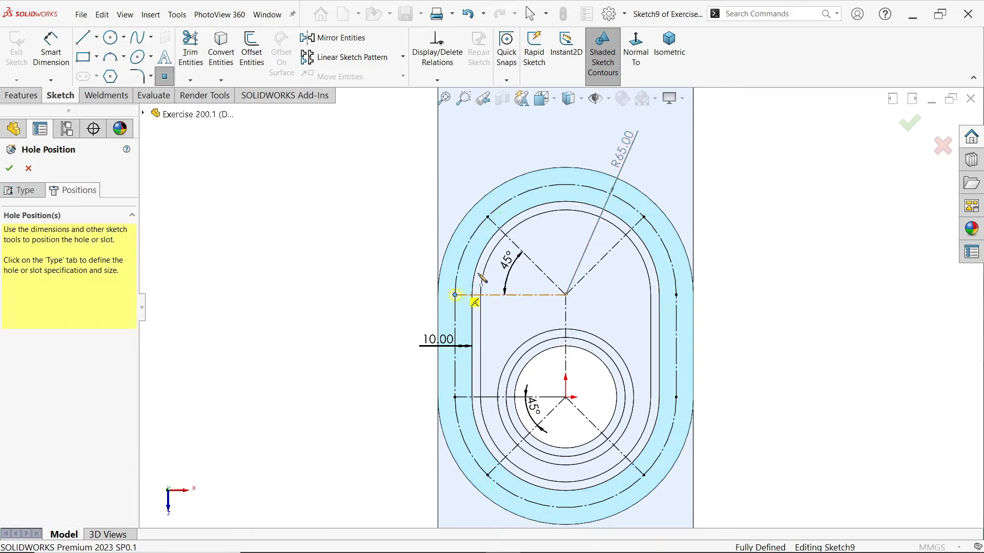
click(488, 217)
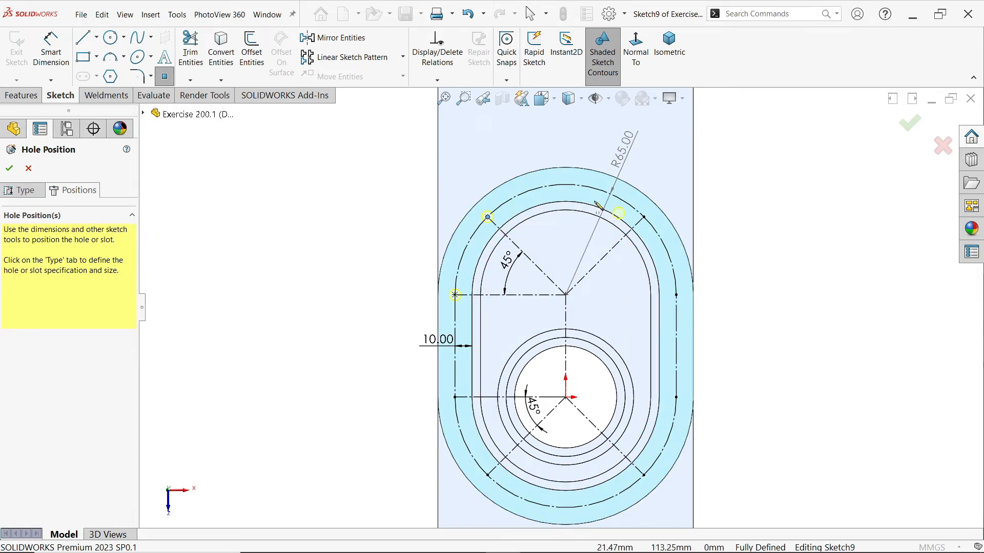
click(565, 185)
click(645, 217)
click(676, 295)
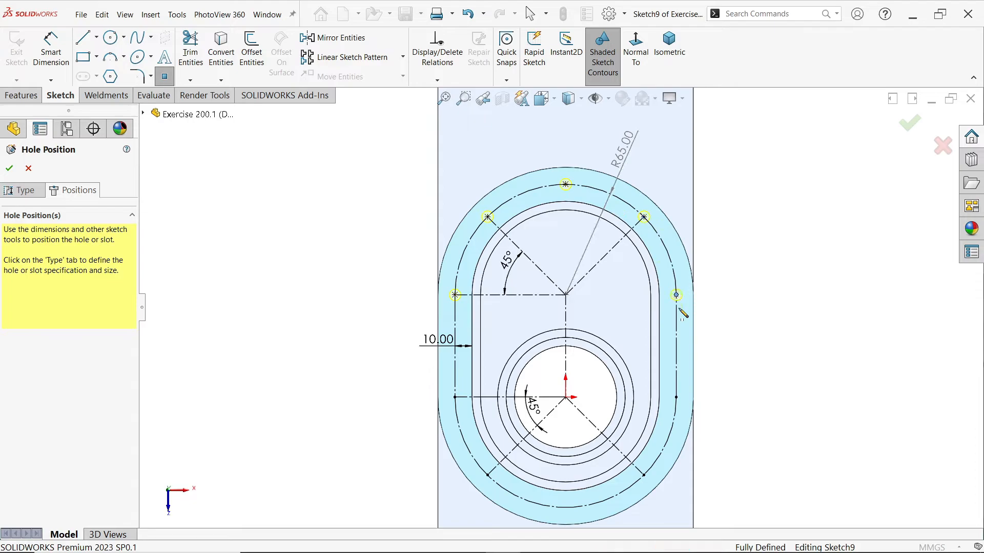
Place five hole points on the lower construction arc's ends, diagonal endpoints and lowest point, and finish the M8 tapped holes
click(676, 397)
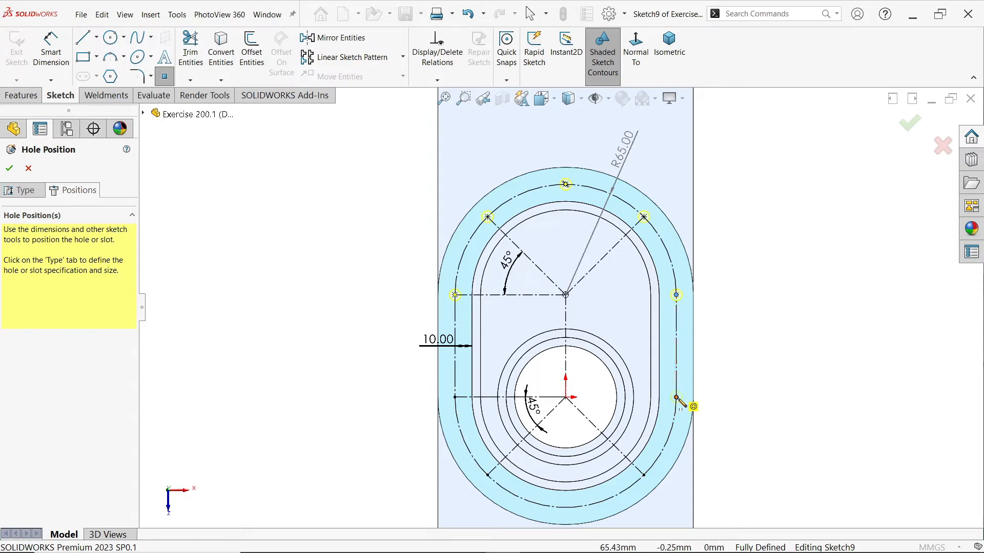
click(644, 476)
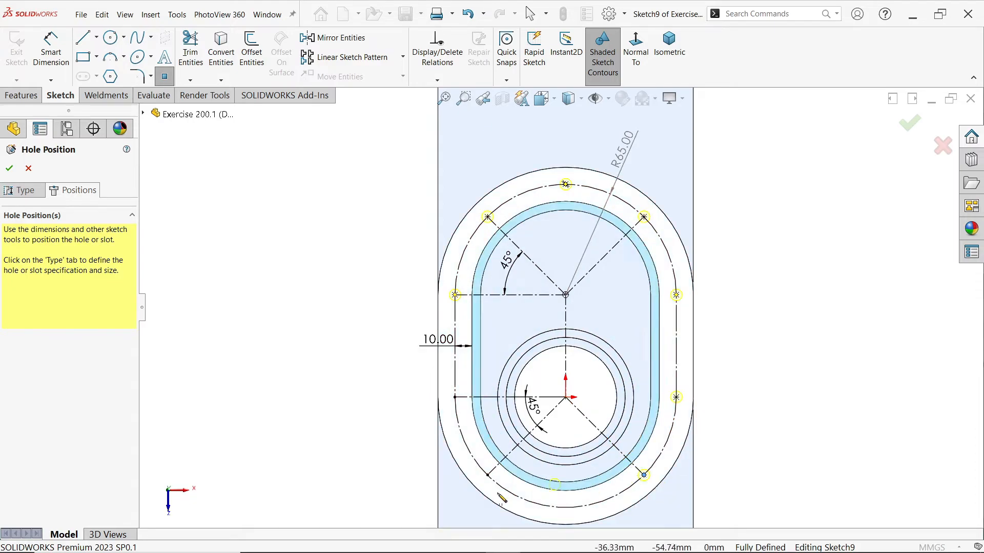
click(488, 475)
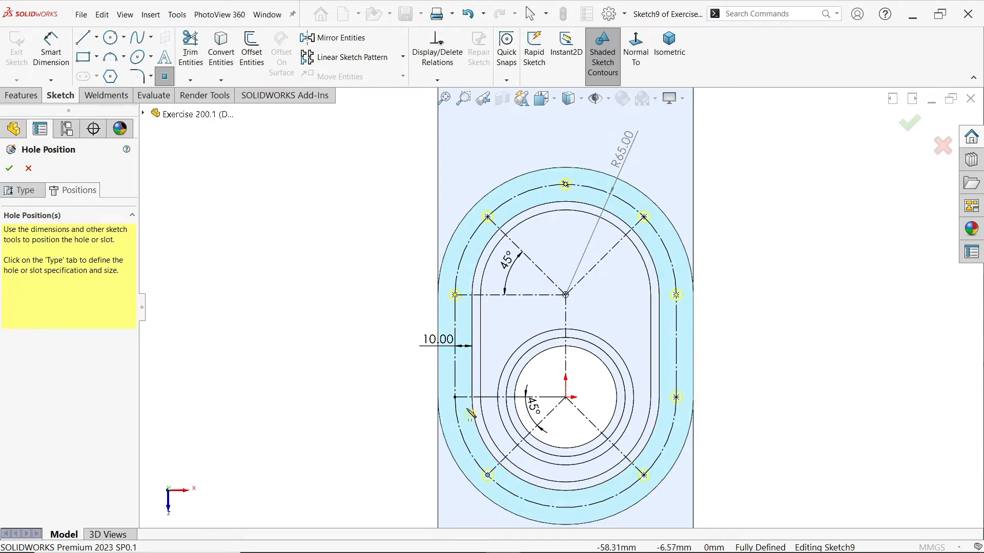
click(455, 397)
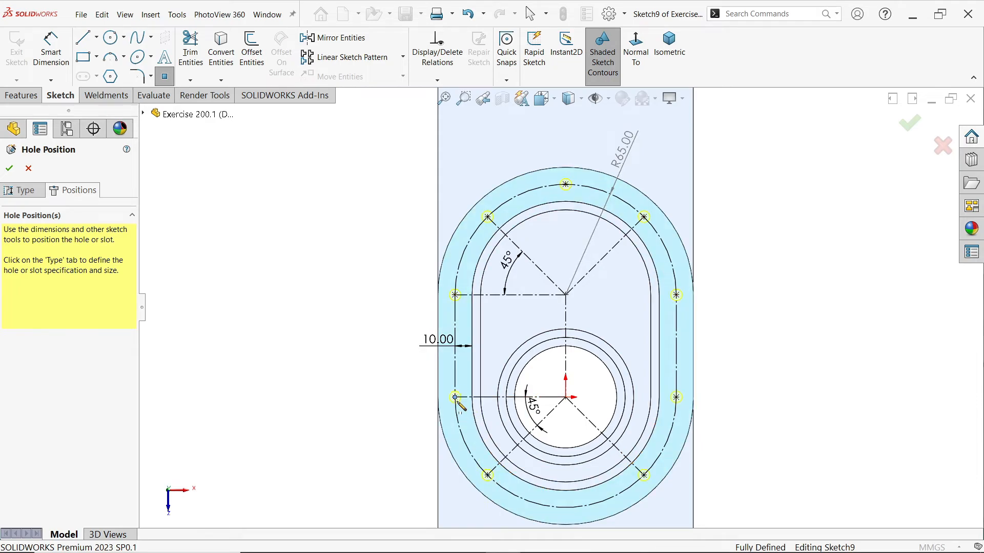
click(565, 508)
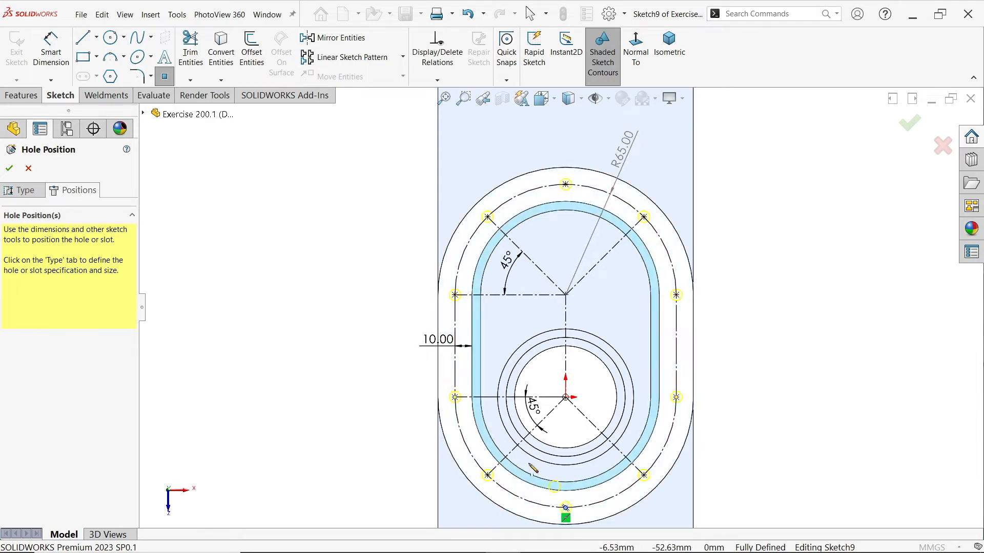
key(Escape)
middle_drag(349, 241, 290, 211)
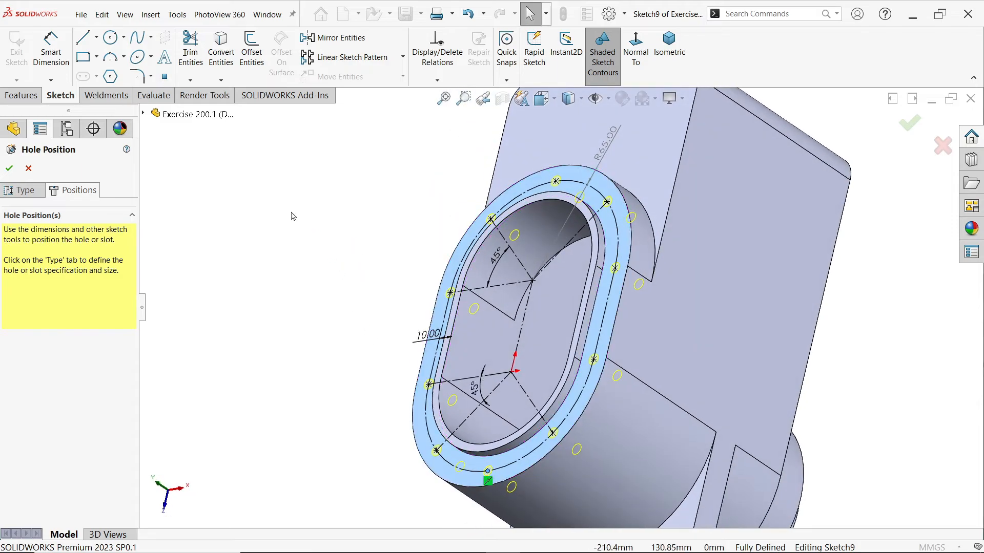
click(10, 168)
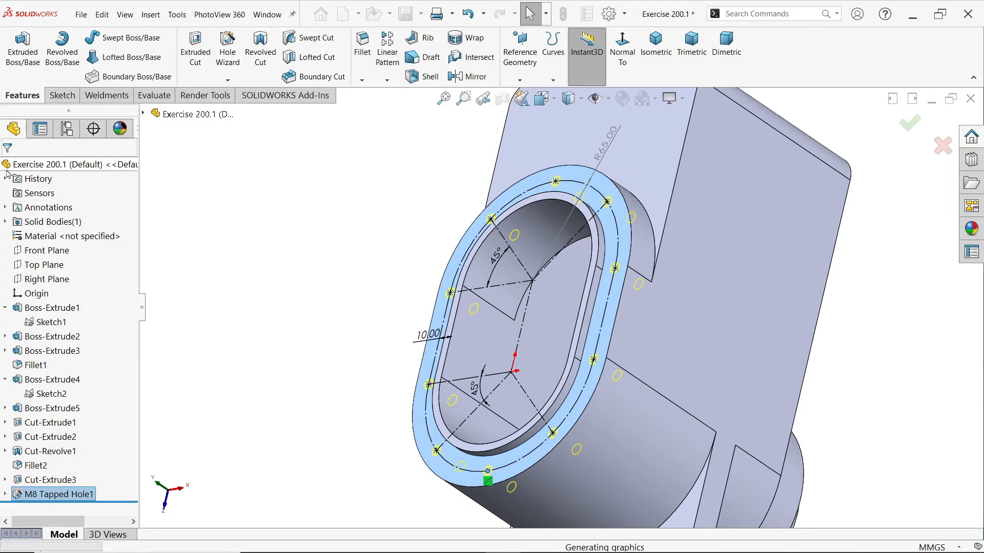
Turn on shaded cosmetic threads in the document's detailing properties, inspect a tapped hole and return to the isometric view
scroll(578, 254, down, 3)
scroll(578, 255, down, 2)
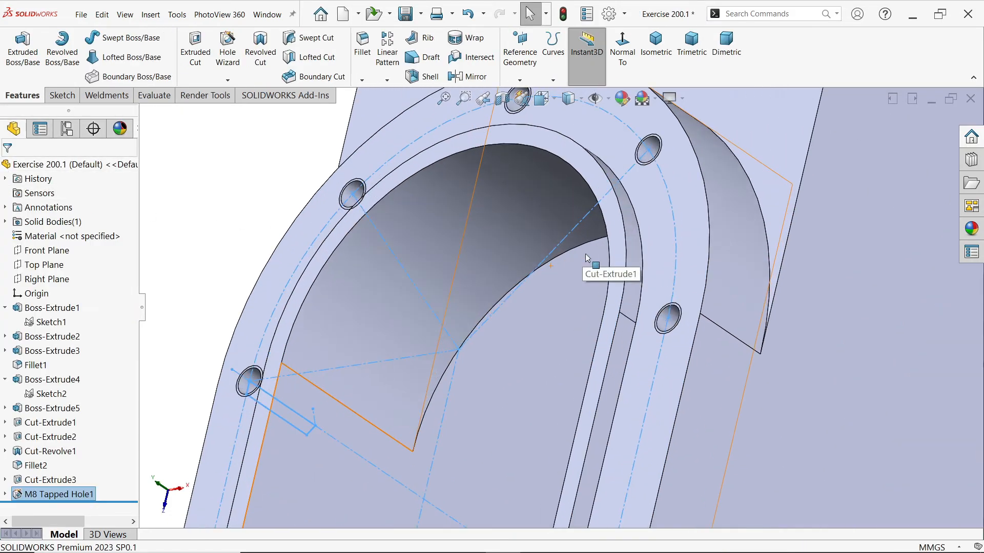
click(611, 19)
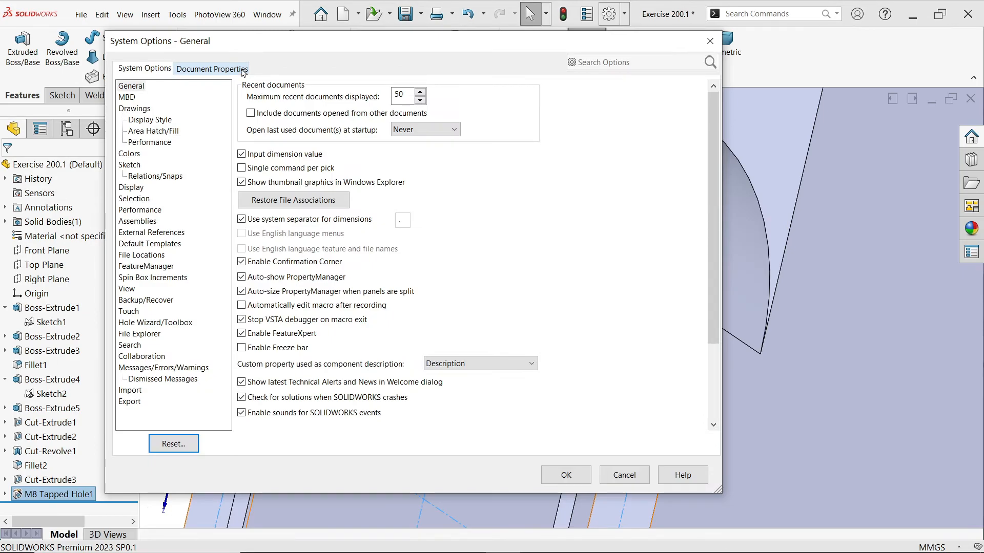
click(213, 68)
click(134, 153)
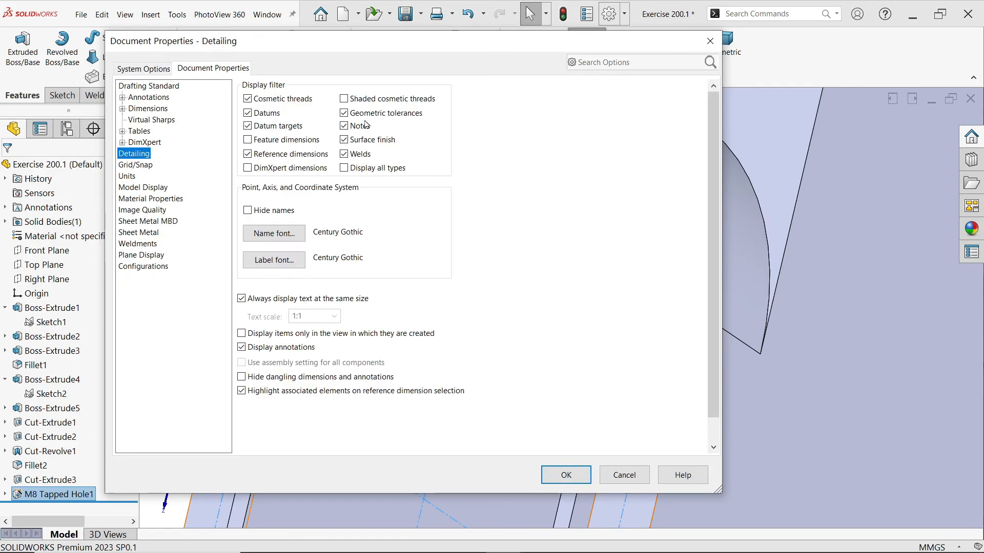
click(346, 101)
click(564, 475)
scroll(674, 336, down, 8)
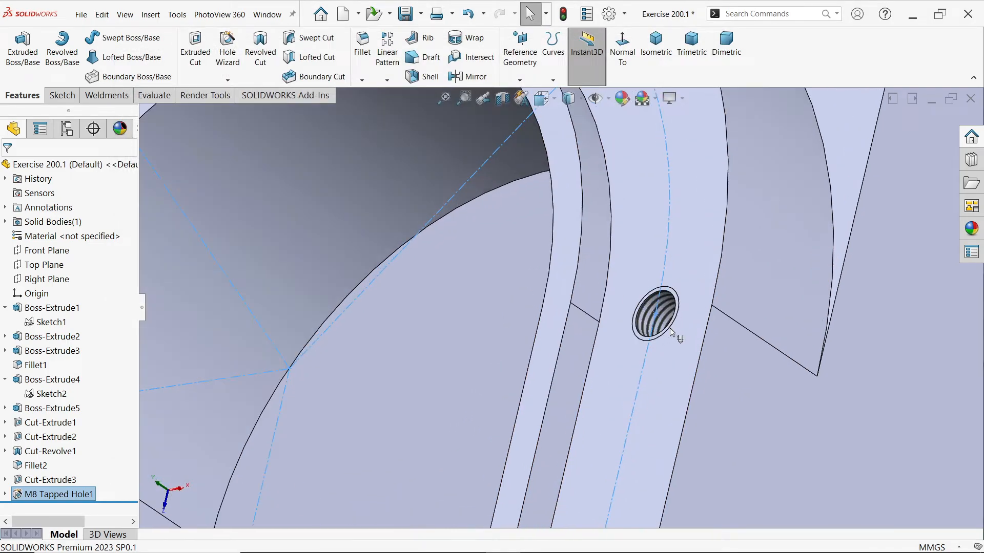
scroll(728, 384, up, 10)
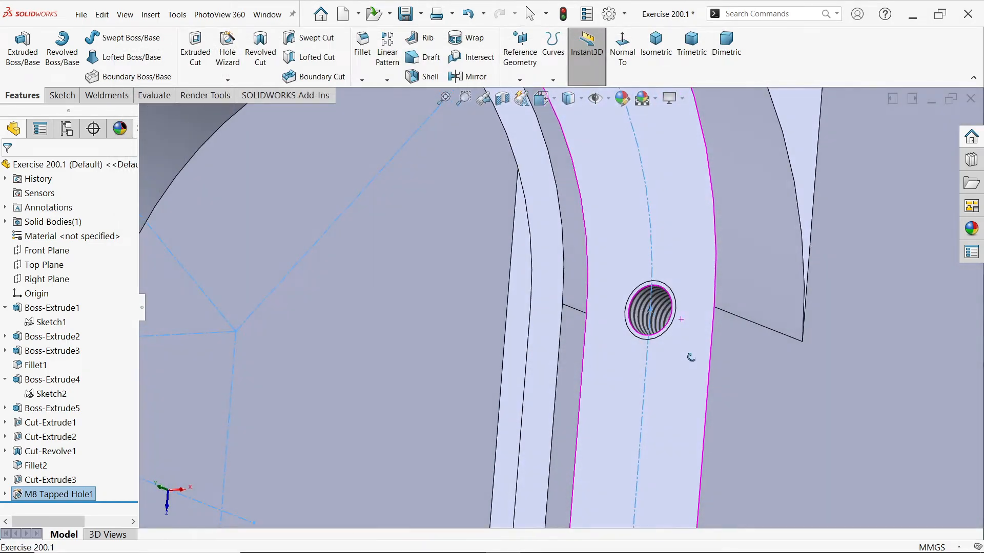
key(ctrl+7)
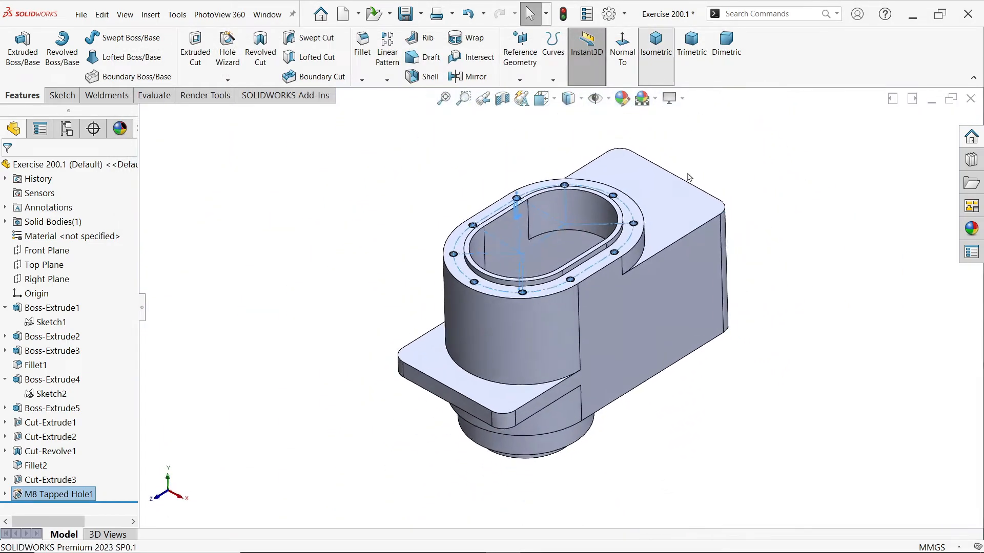
Switch to the EXERCISE 200.1.PNG drawing, examine the side boss dimensions in section B-B and the adjacent elevation, and return to SOLIDWORKS
key(alt+Tab)
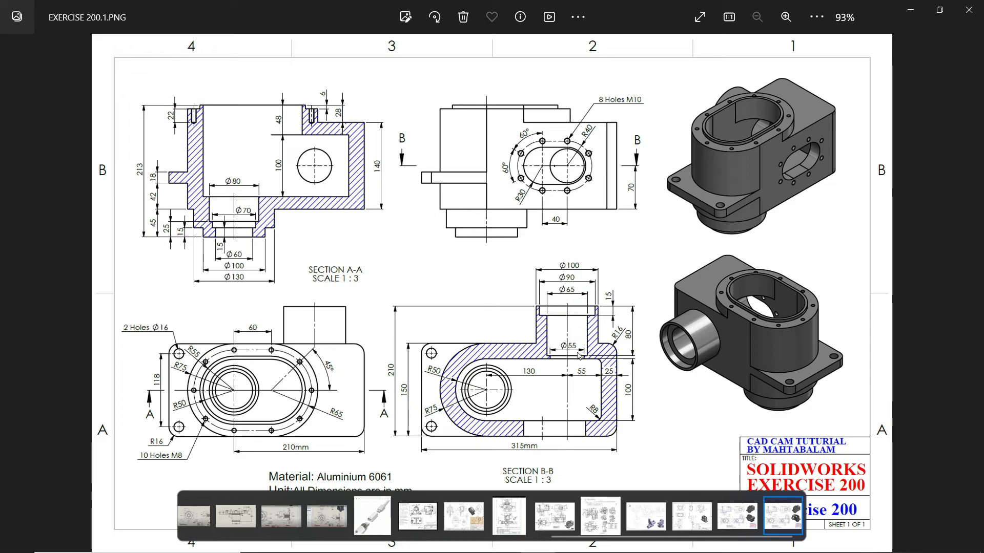
ctrl+scroll(591, 385, up, 3)
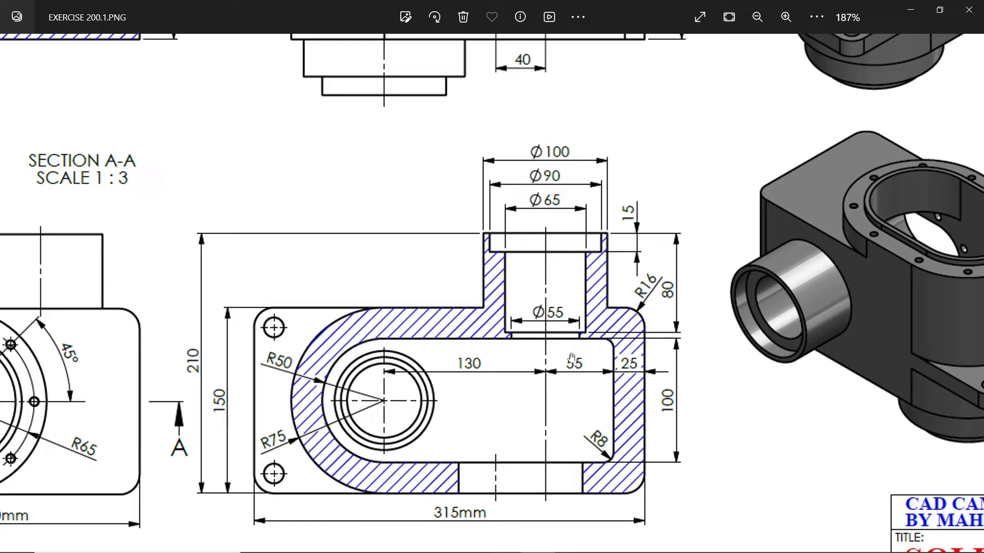
drag(558, 201, 559, 462)
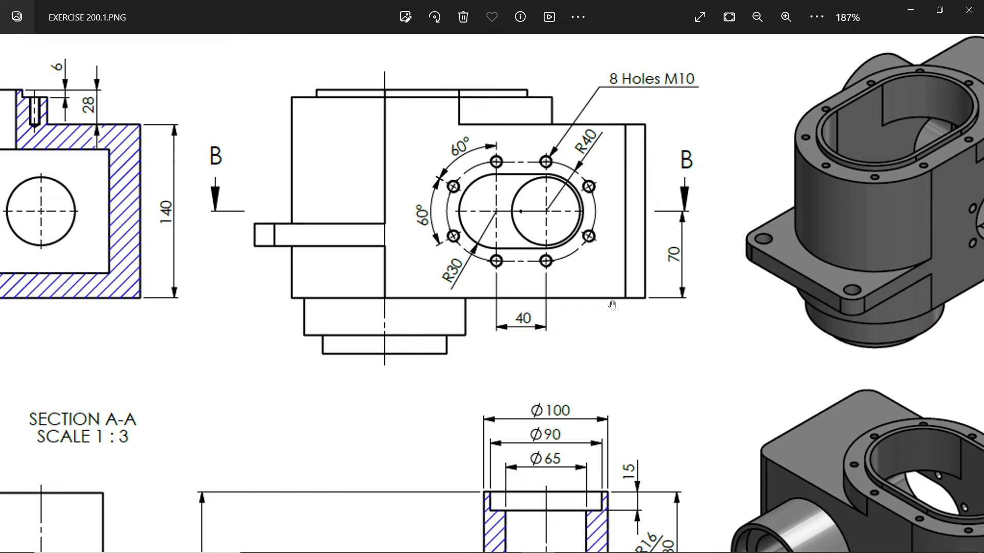
drag(582, 357, 598, 244)
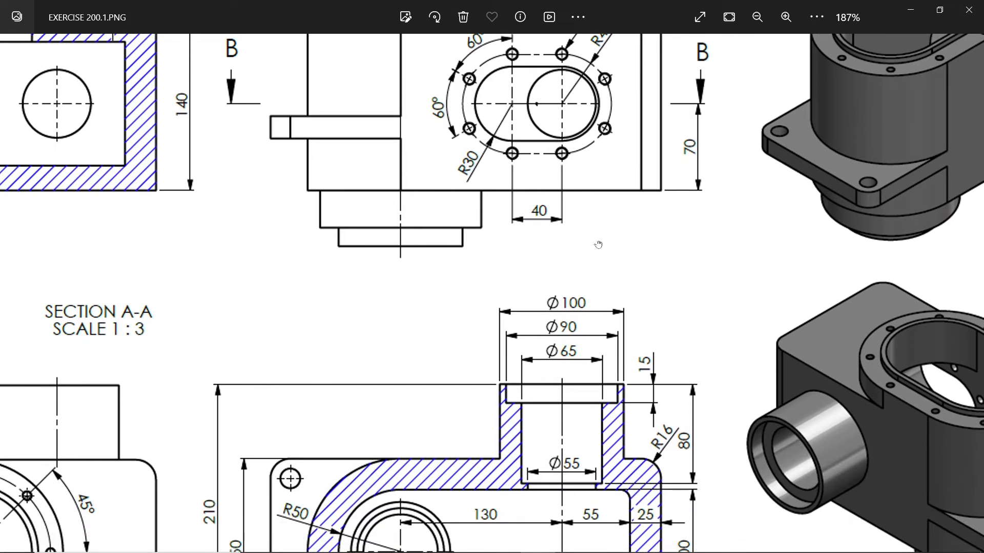
click(912, 9)
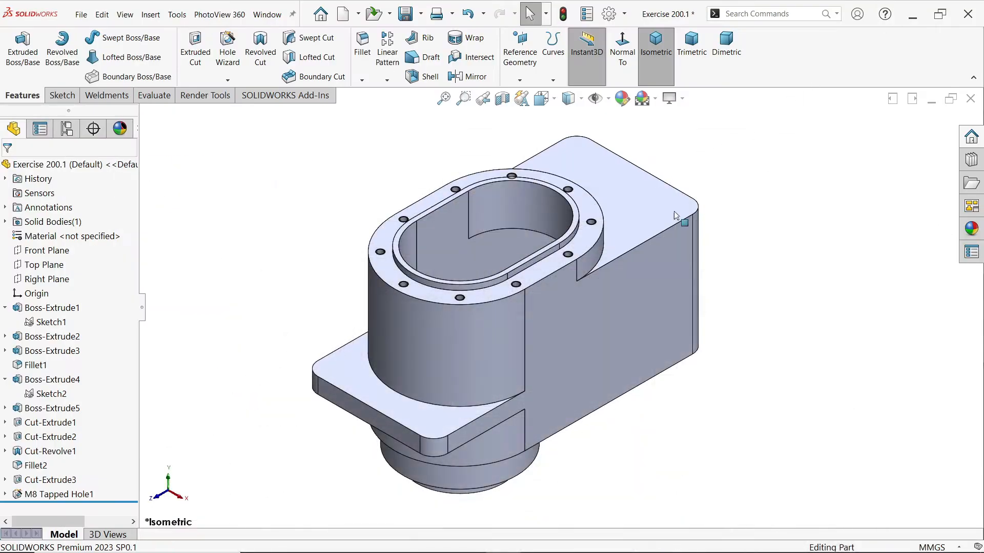
Start a sketch on the block's flat side face and draw a 100 mm diameter circle near its far end
middle_drag(614, 299, 693, 307)
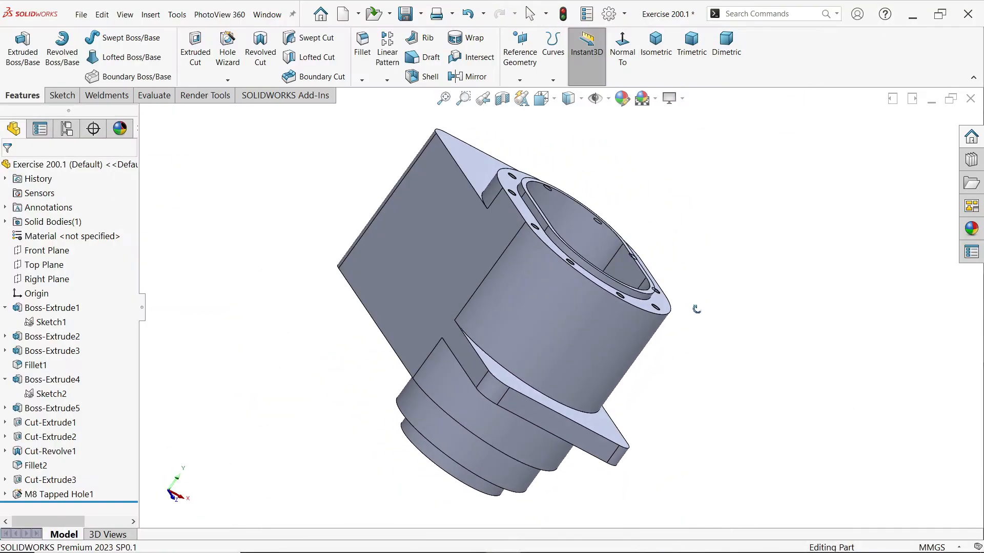
click(431, 216)
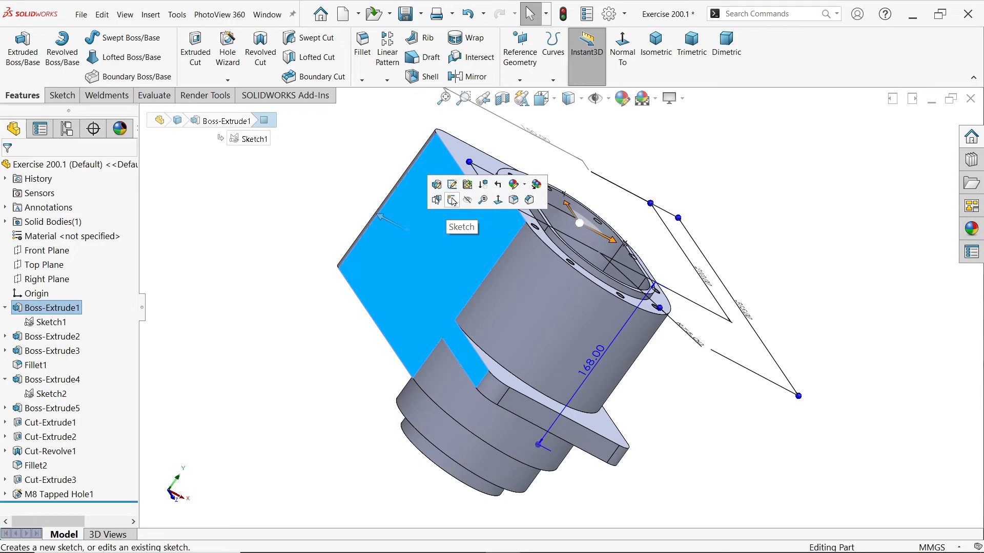
click(451, 200)
click(110, 38)
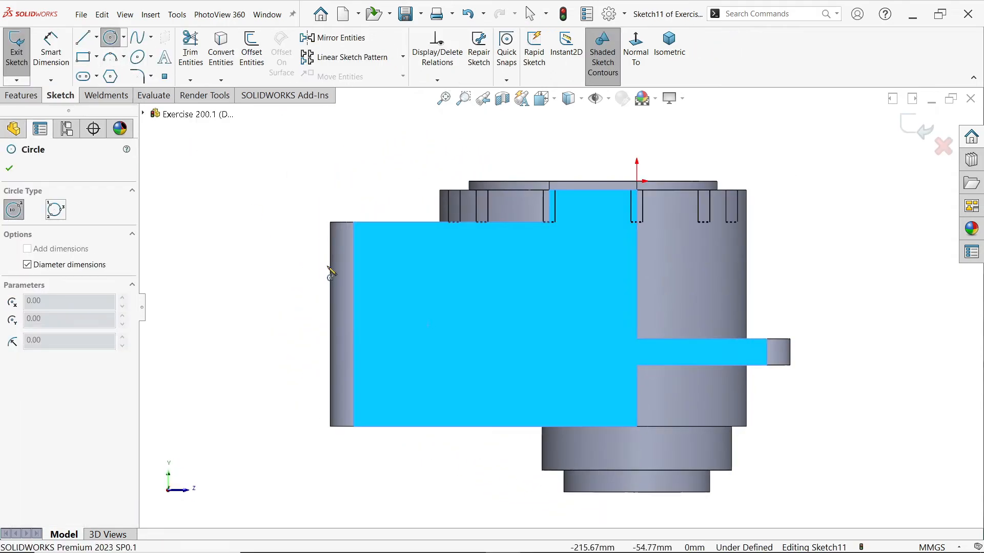
click(424, 342)
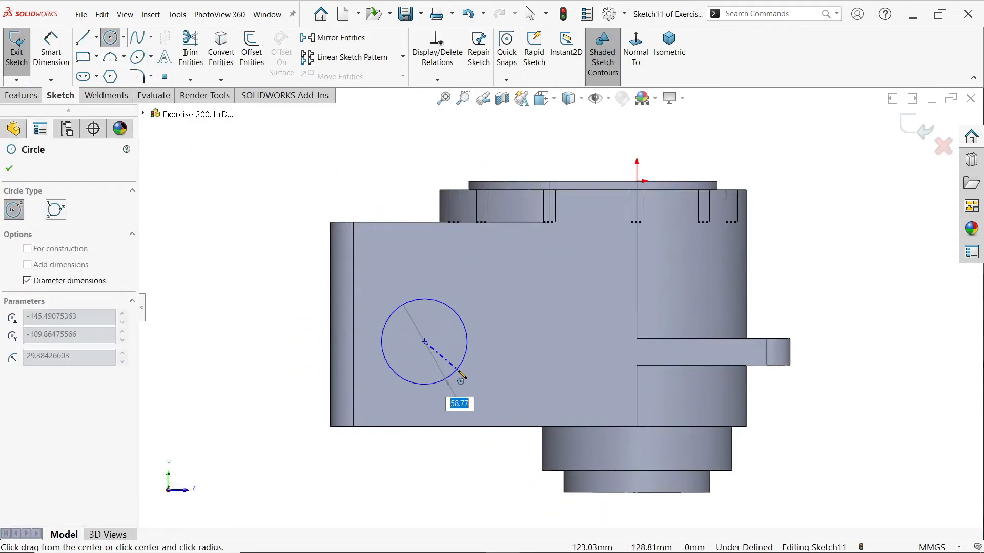
key(Return)
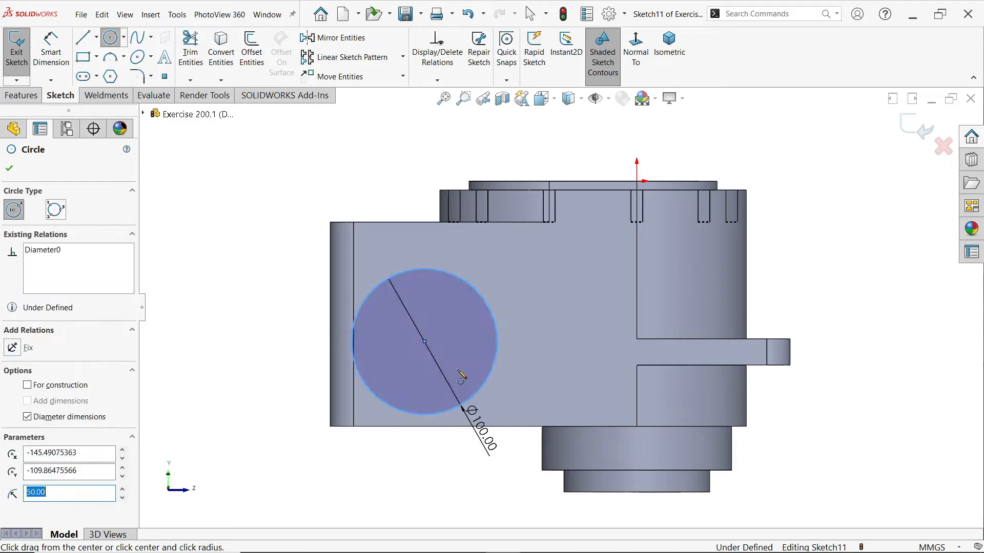
key(Escape)
Dimension the circle's centre horizontally from the block's far end corner and set the distance to 25+55 mm
click(54, 61)
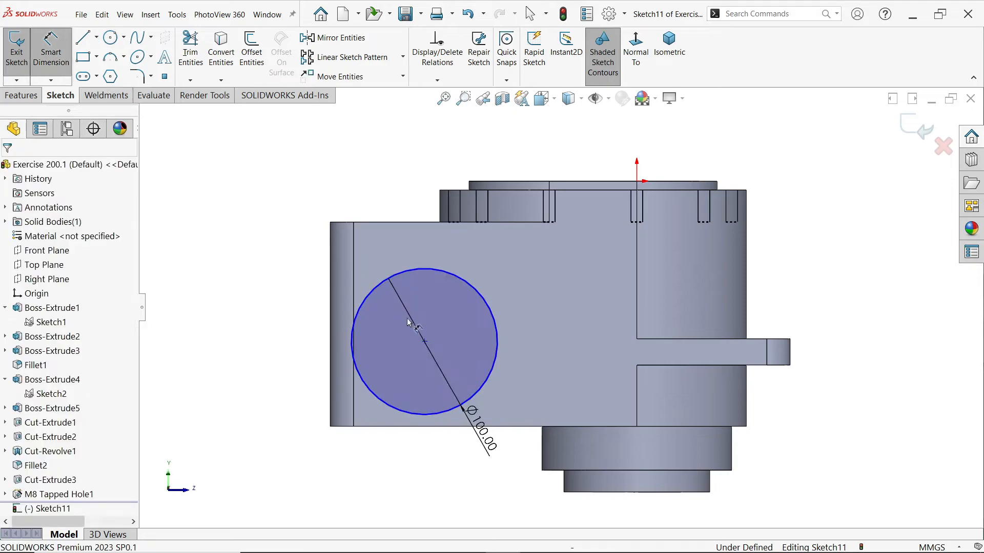
click(351, 338)
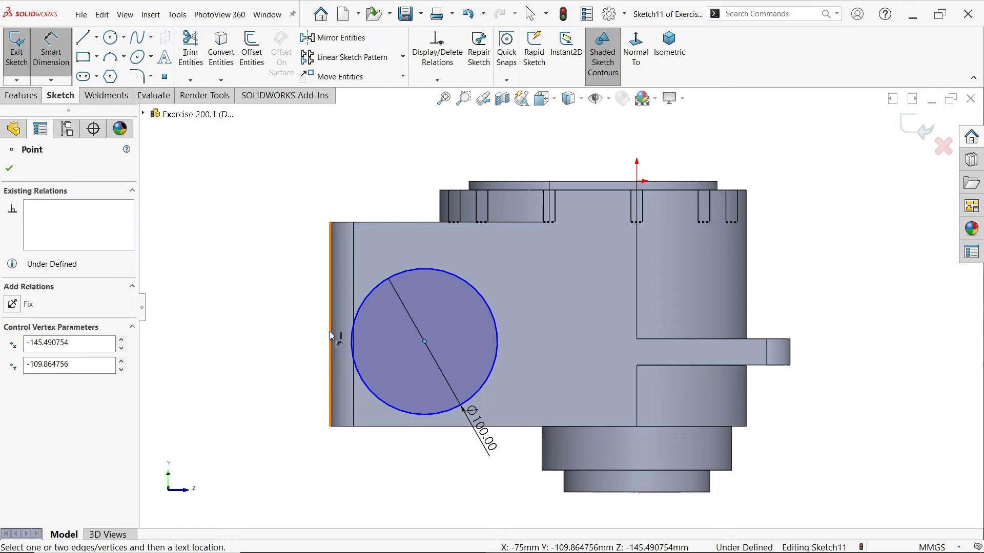
click(329, 221)
click(381, 166)
text(25+55)
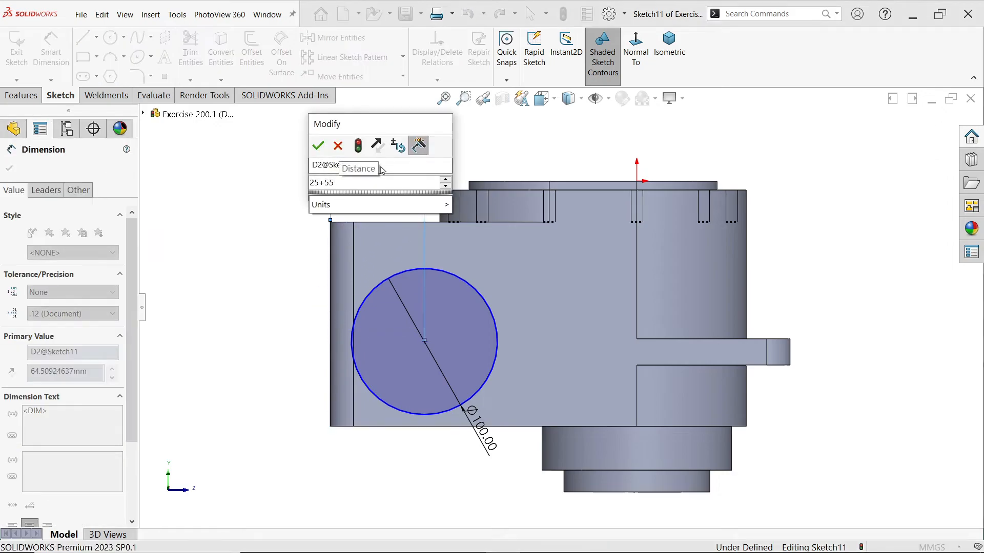
text(+)
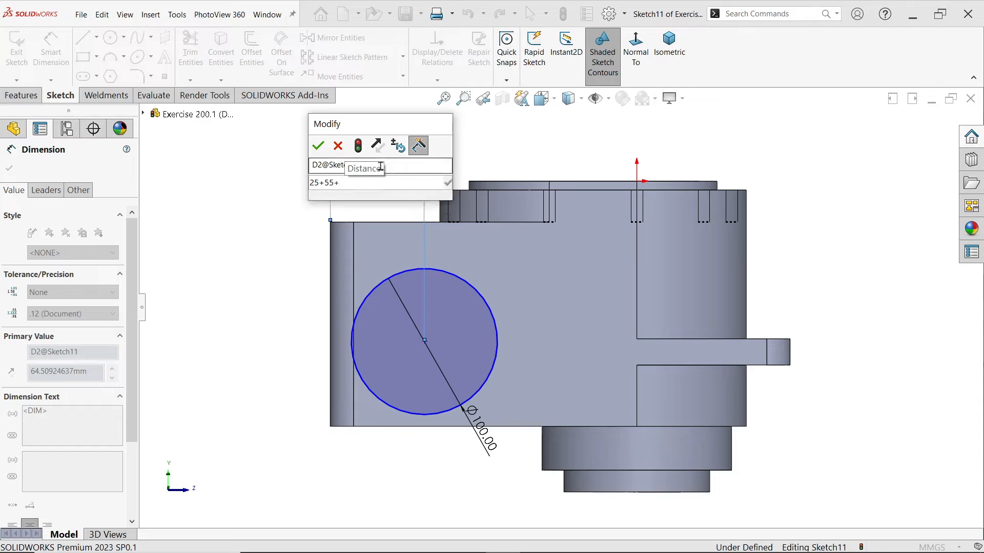
key(BackSpace)
key(Return)
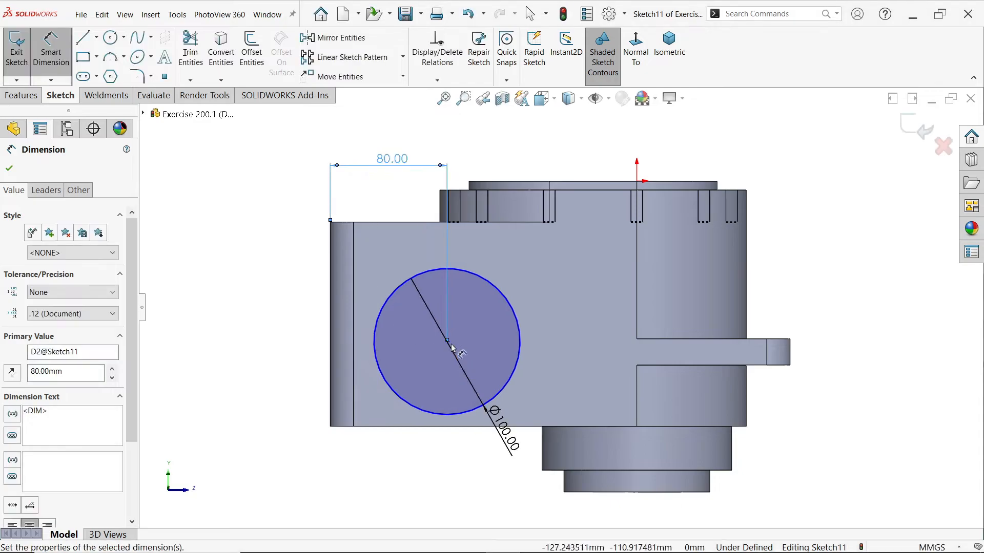
Dimension the circle's centre from the block's lower edge and set the distance to 70 mm
click(447, 342)
click(450, 427)
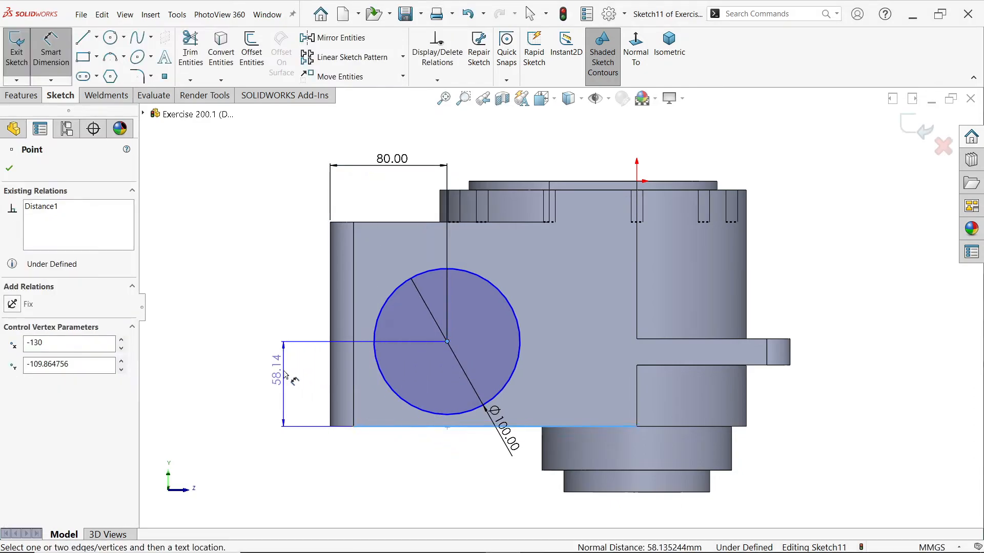
click(286, 374)
text(70)
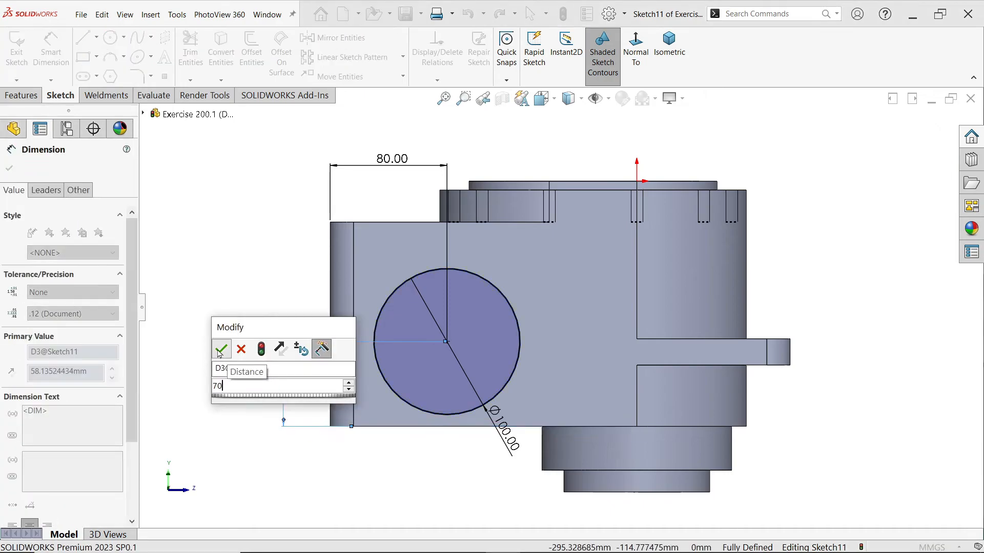
click(222, 347)
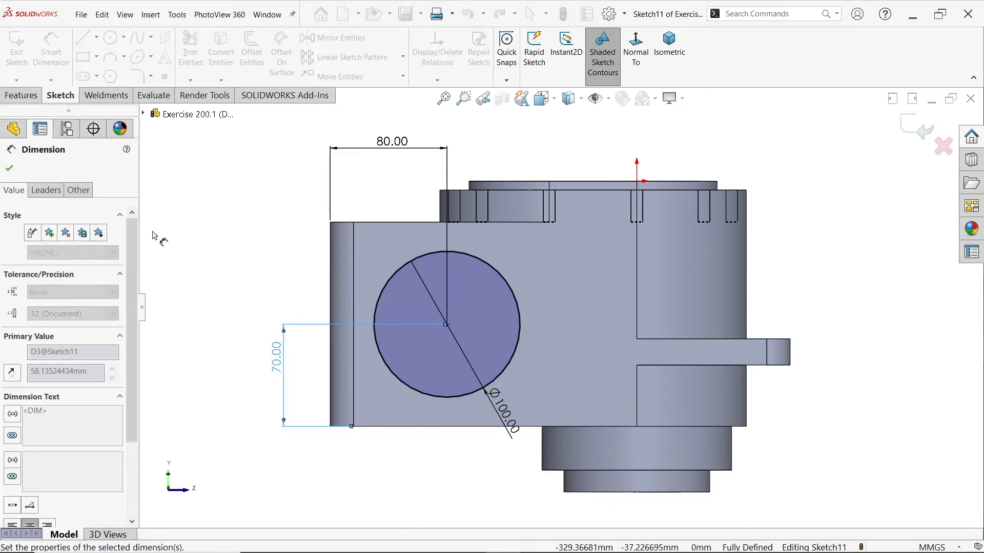
click(12, 169)
Extrude the circle 60 mm outward from the block's side face as a blind boss merged with the body
click(22, 95)
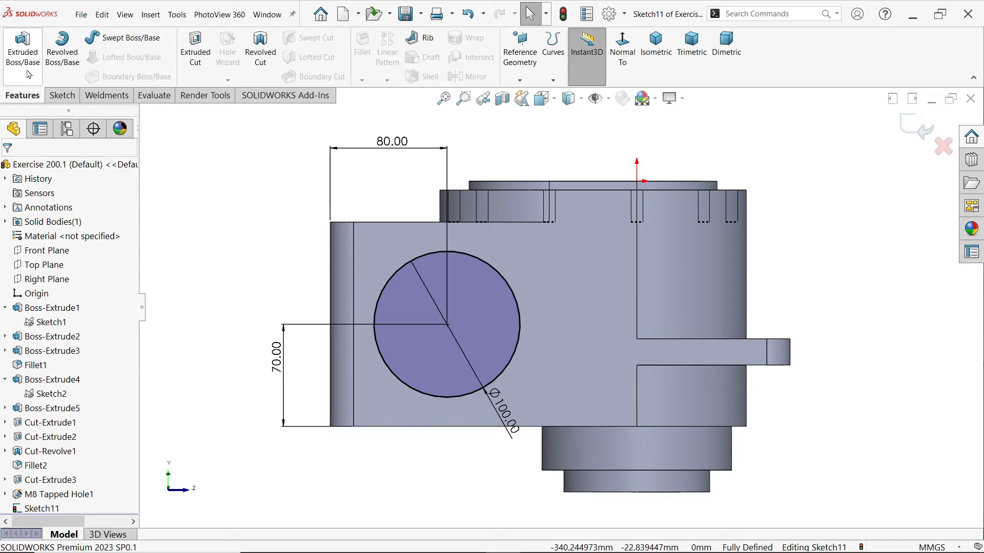
click(22, 49)
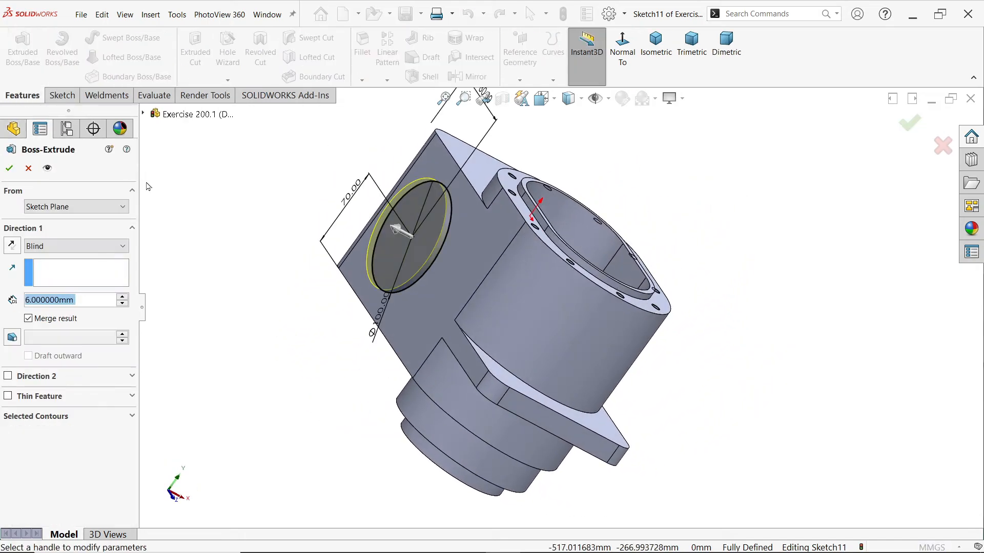
text(60)
key(Return)
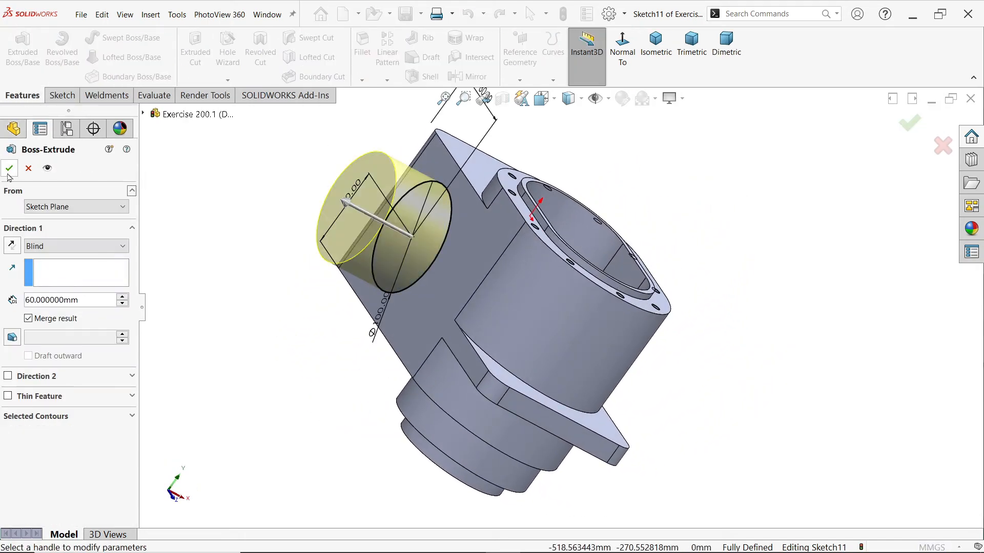
Switch to the EXERCISE 200.1.PNG drawing, examine the side boss's stepped bore dimensions in section B-B and its height position, and return to SOLIDWORKS
key(alt+Tab)
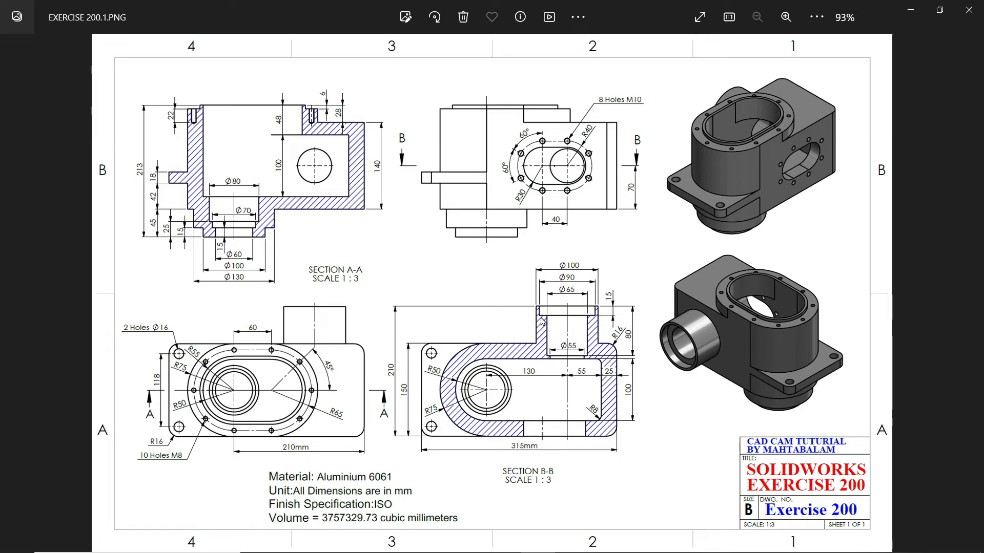
scroll(571, 336, up, 3)
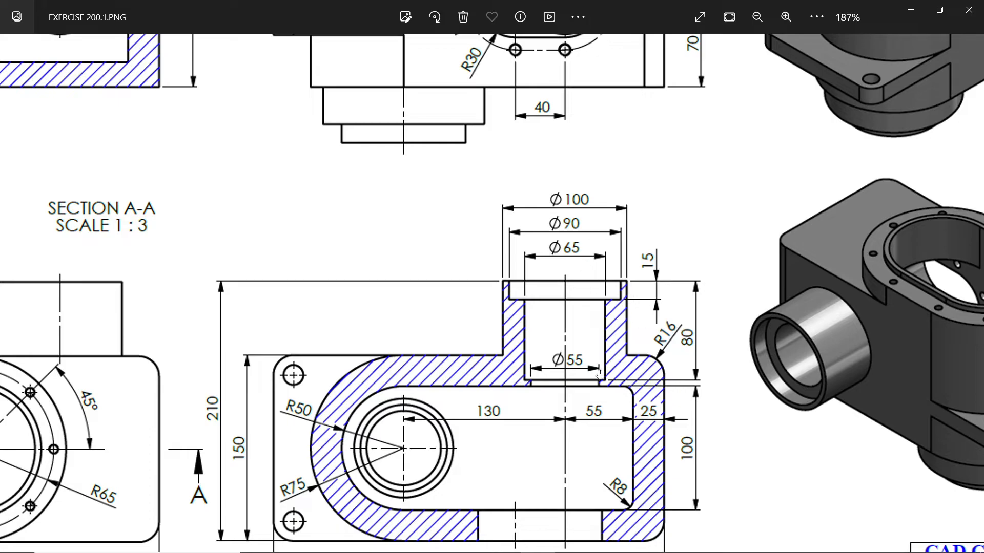
scroll(592, 198, up, 3)
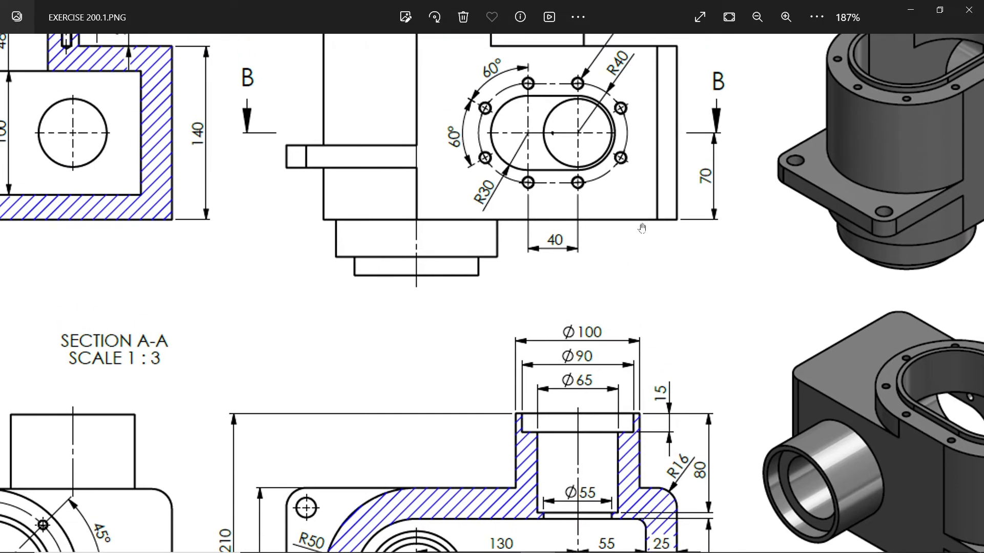
click(911, 8)
Create a reference plane offset 70 mm from the block's bottom face, flipped so that it lies inside the body
click(674, 64)
click(660, 54)
click(520, 81)
click(527, 94)
middle_drag(645, 328, 655, 271)
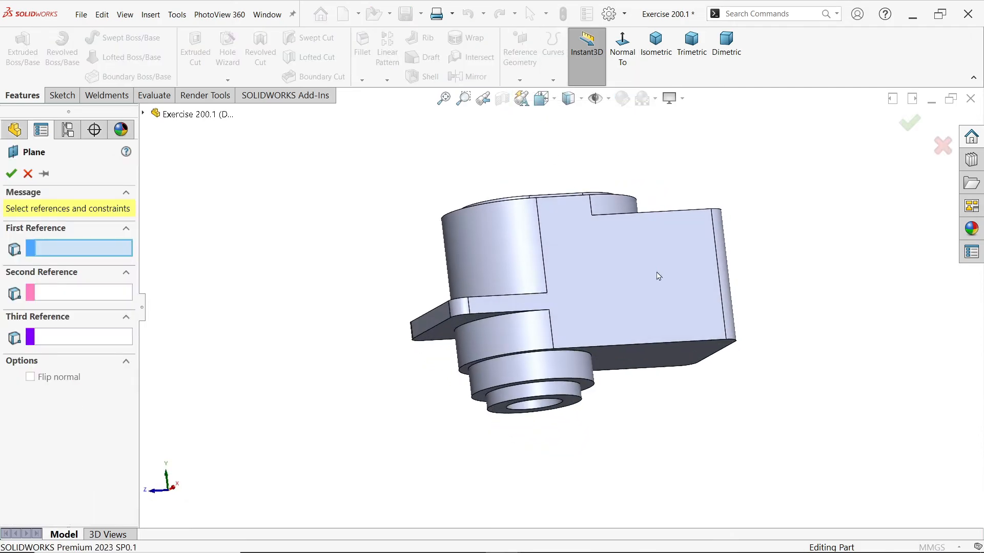
click(676, 359)
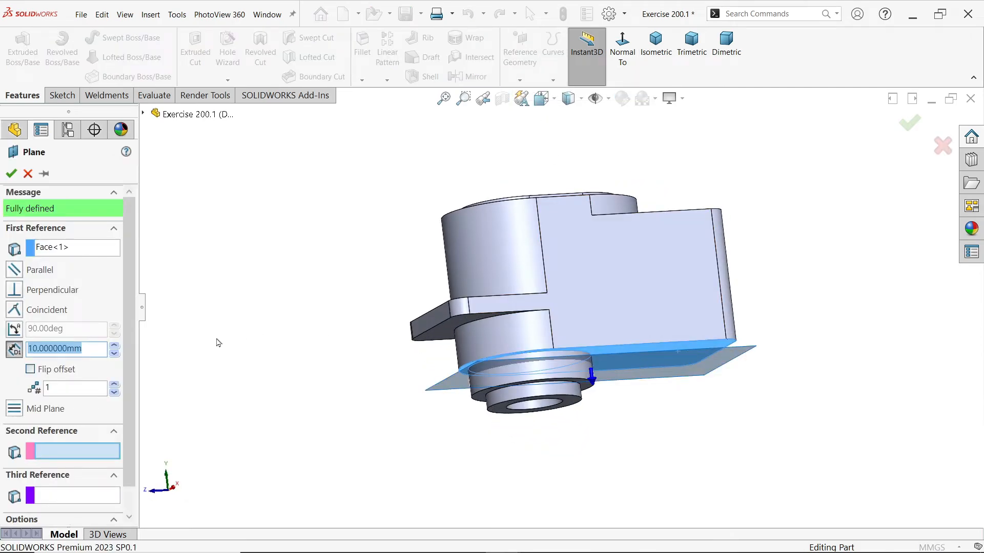
text(70)
key(Return)
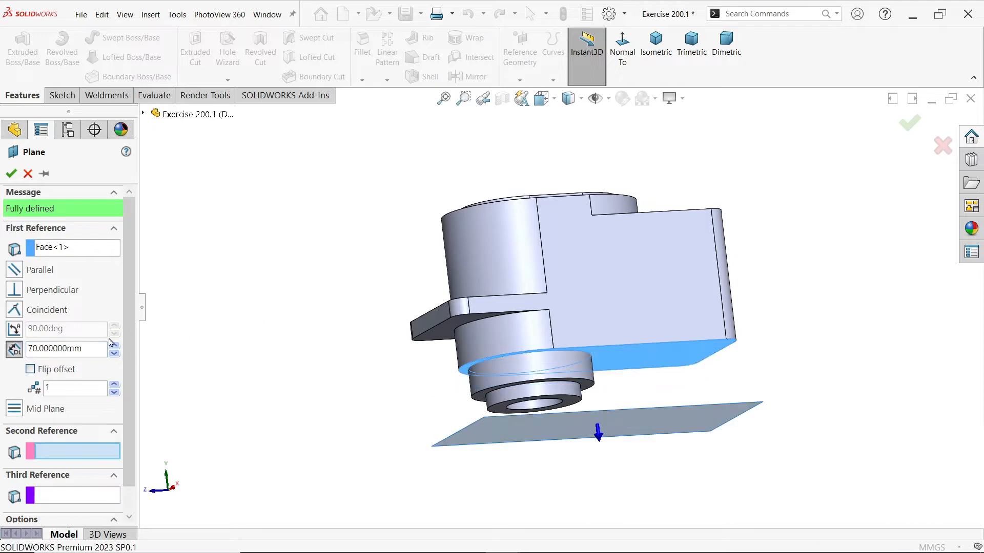
click(45, 370)
middle_drag(328, 343, 457, 390)
click(11, 174)
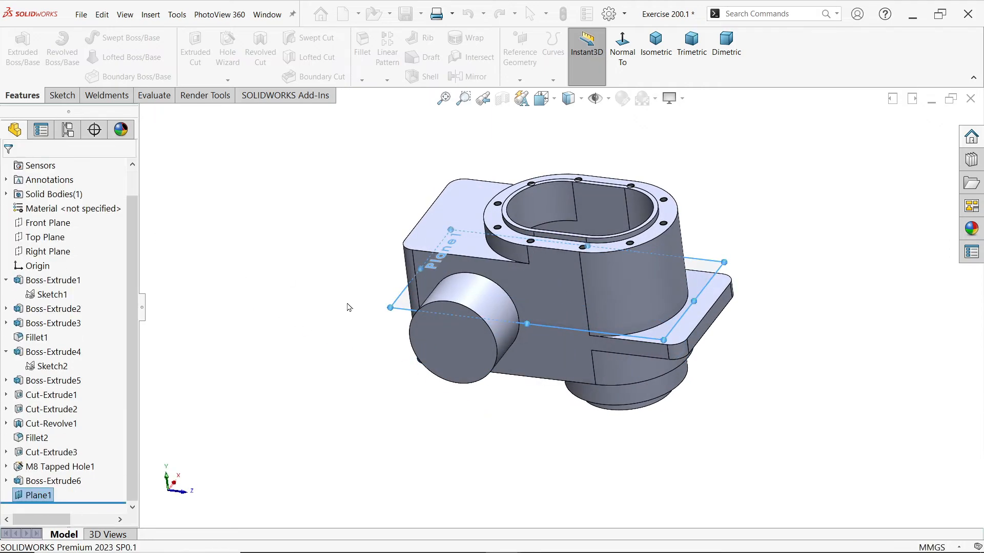
Start a sketch on the new offset plane and set the display style to Hidden Lines Visible
click(62, 96)
click(16, 45)
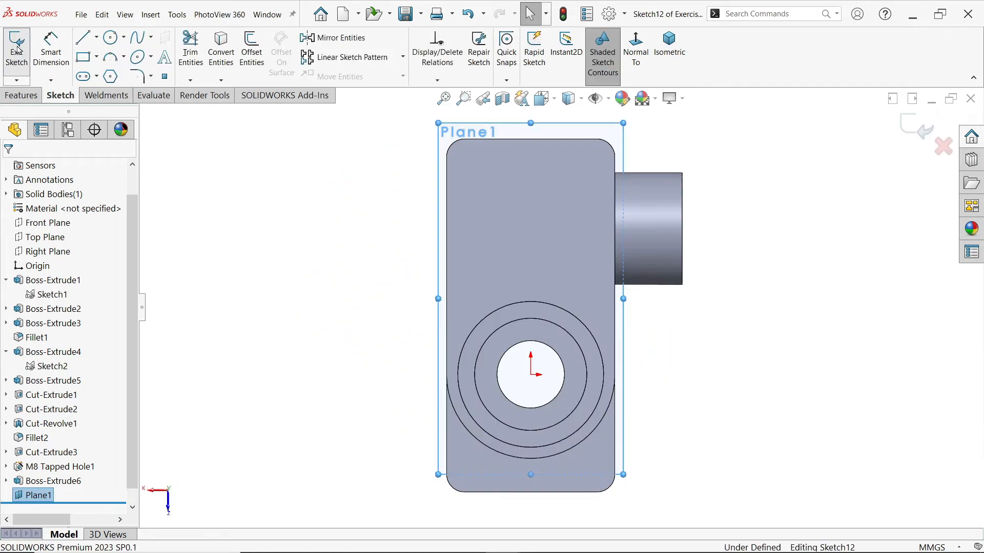
scroll(633, 241, down, 3)
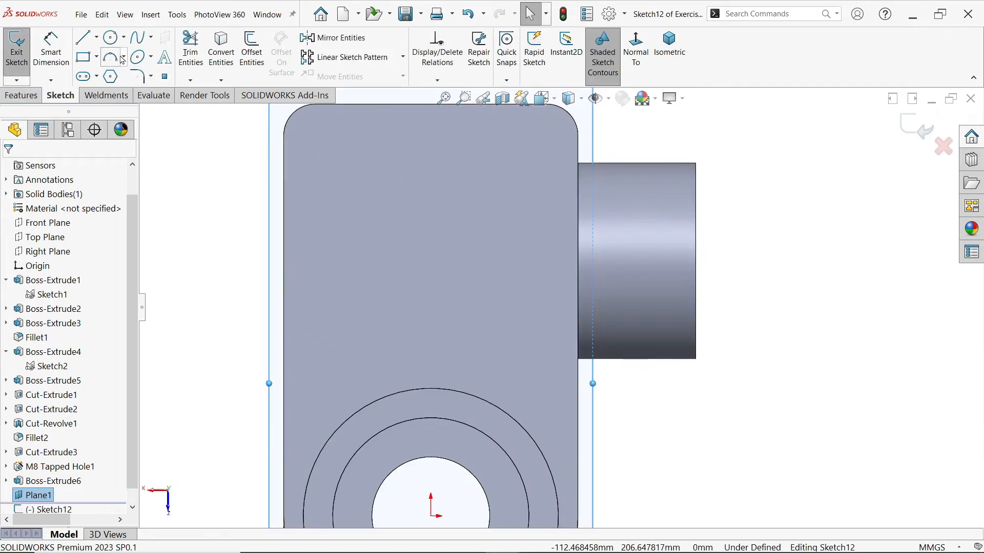
click(581, 99)
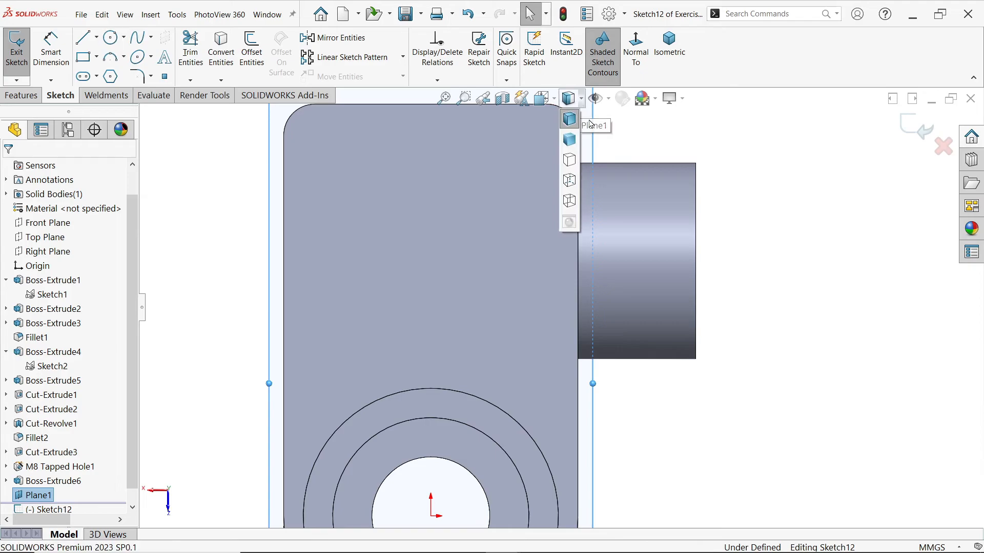
click(577, 181)
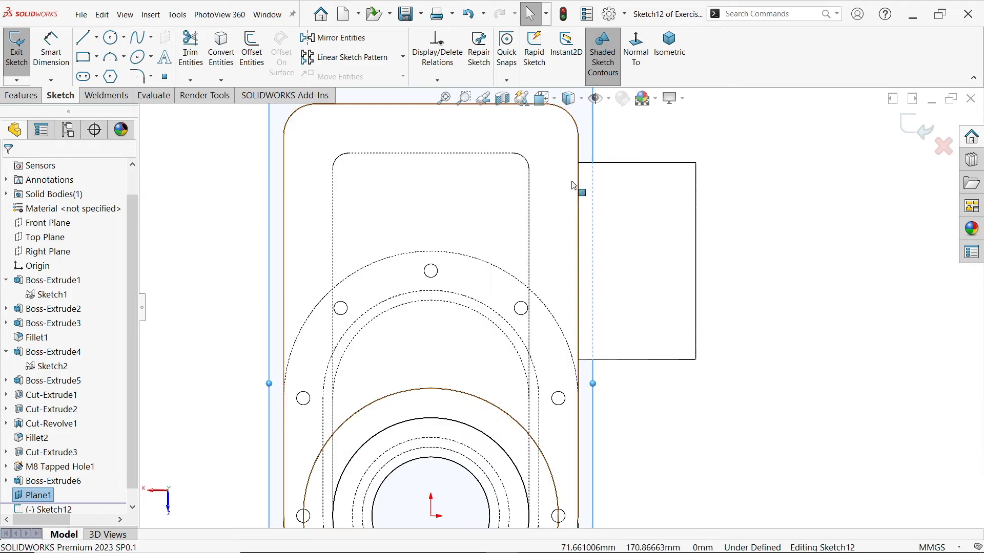
Draw a horizontal centerline about 85 mm long from the midpoint of the side boss's end edge to the inner cavity wall
click(95, 37)
click(107, 68)
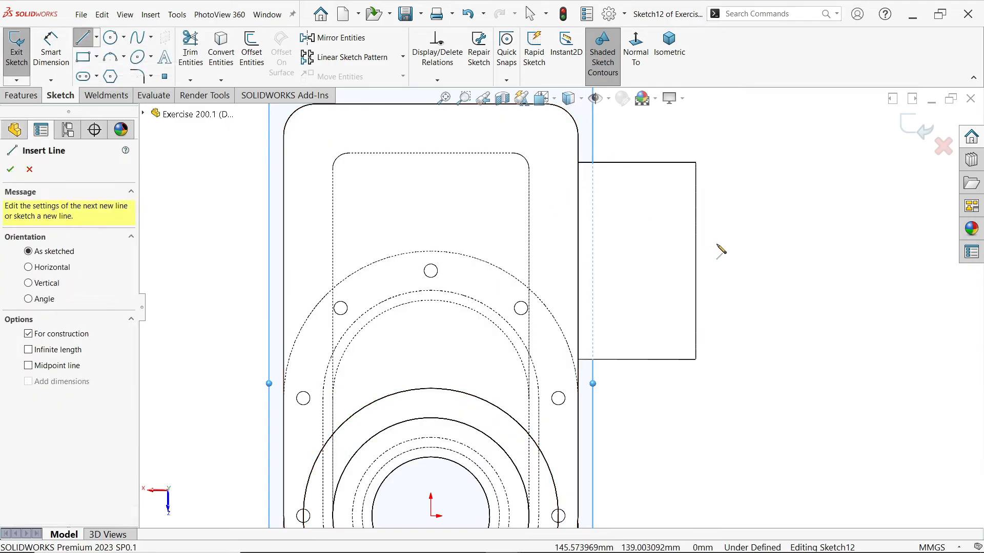
click(695, 261)
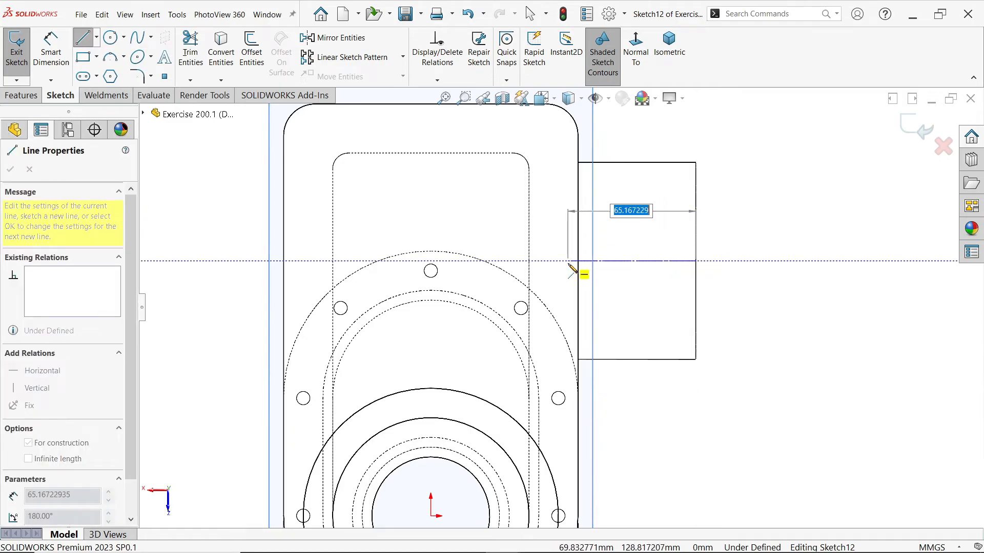
double_click(532, 262)
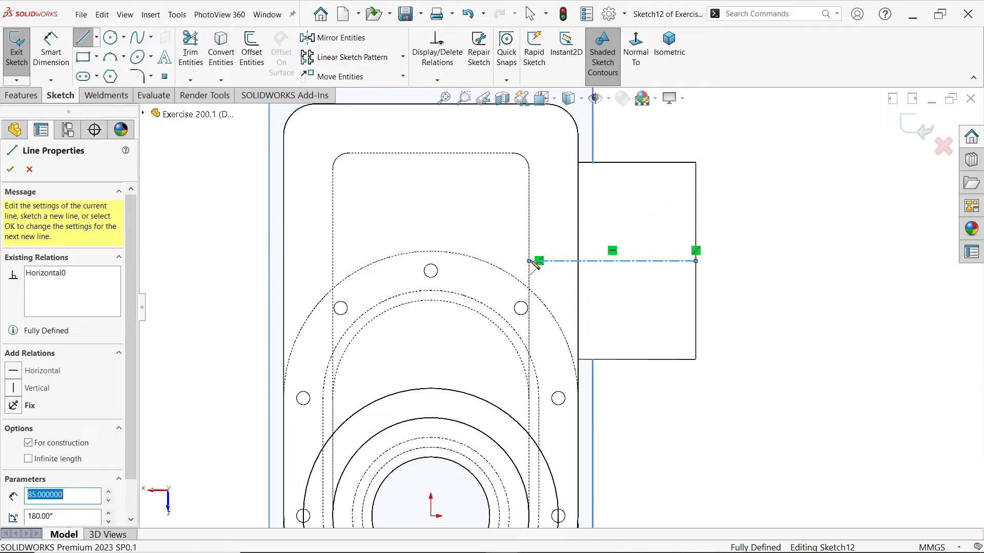
Draw a closed stepped bore profile on one side of the centerline, widening in two steps to about 37 mm high at the boss's open end
click(529, 261)
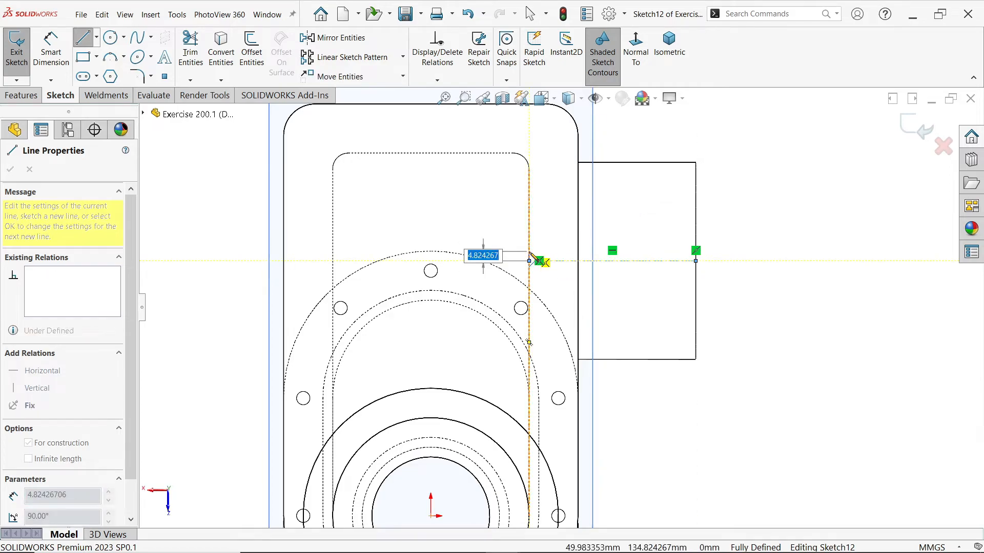
click(531, 223)
click(544, 224)
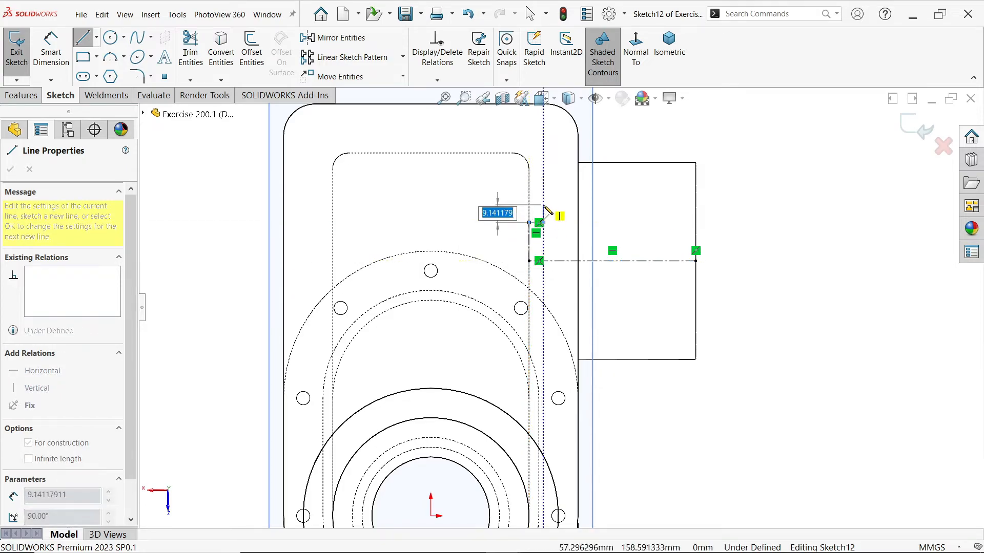
click(545, 204)
click(659, 205)
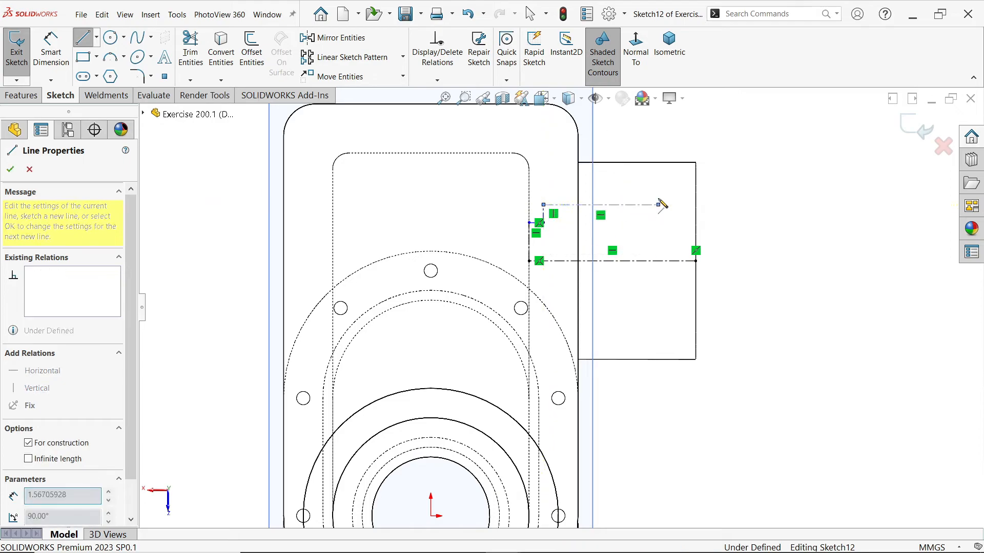
click(660, 190)
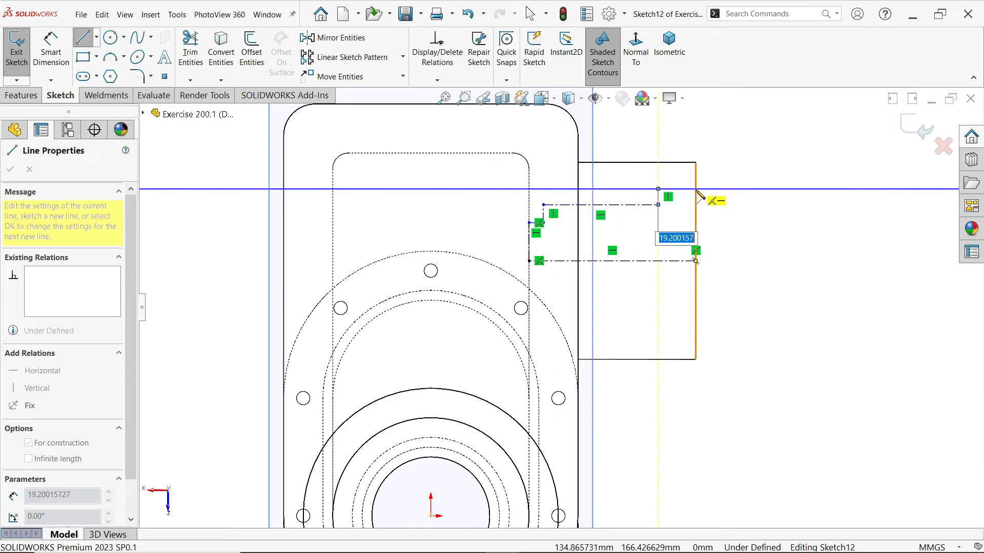
click(696, 190)
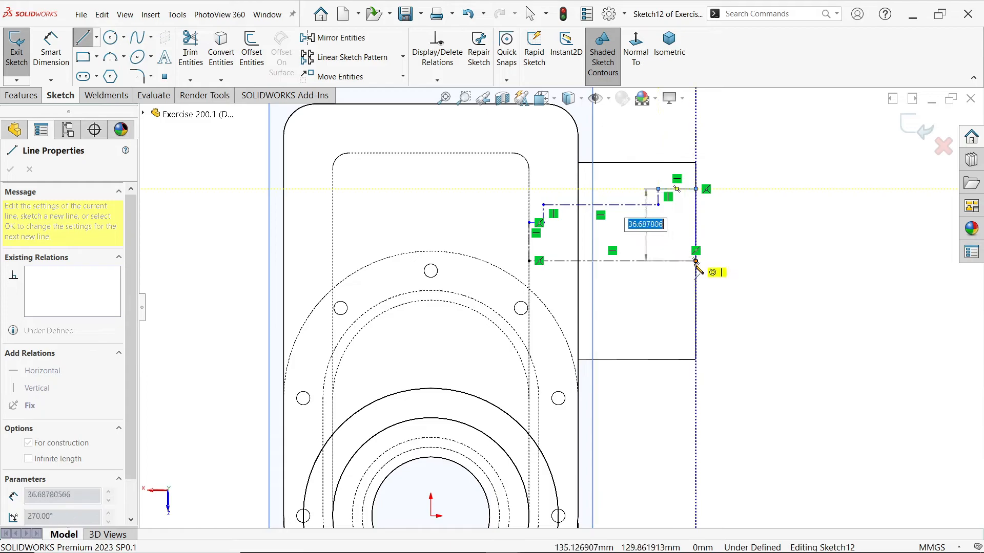
click(696, 261)
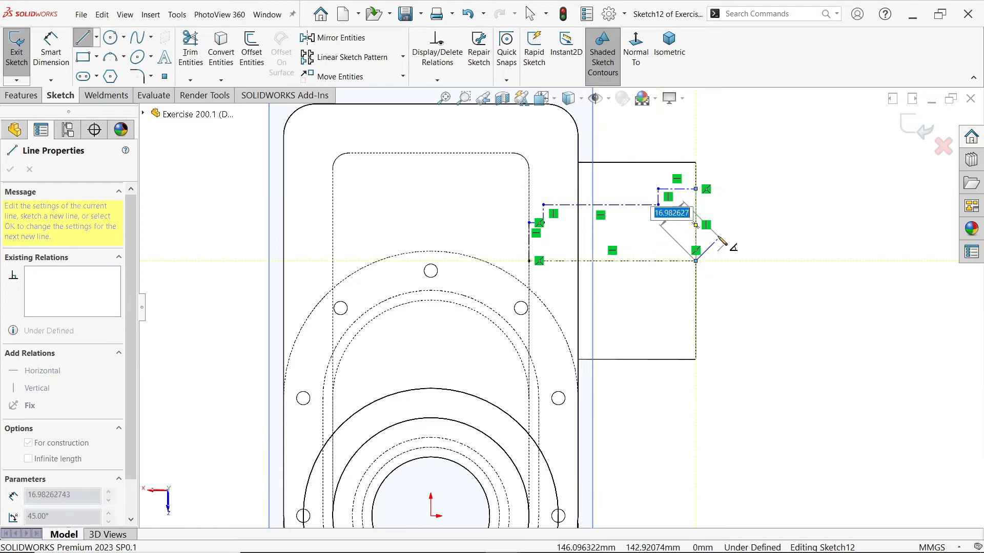
key(Escape)
key(Escape)
Convert all lines of the stepped bore profile from construction geometry to solid lines, leaving the axis as a centerline
scroll(714, 228, up, 1)
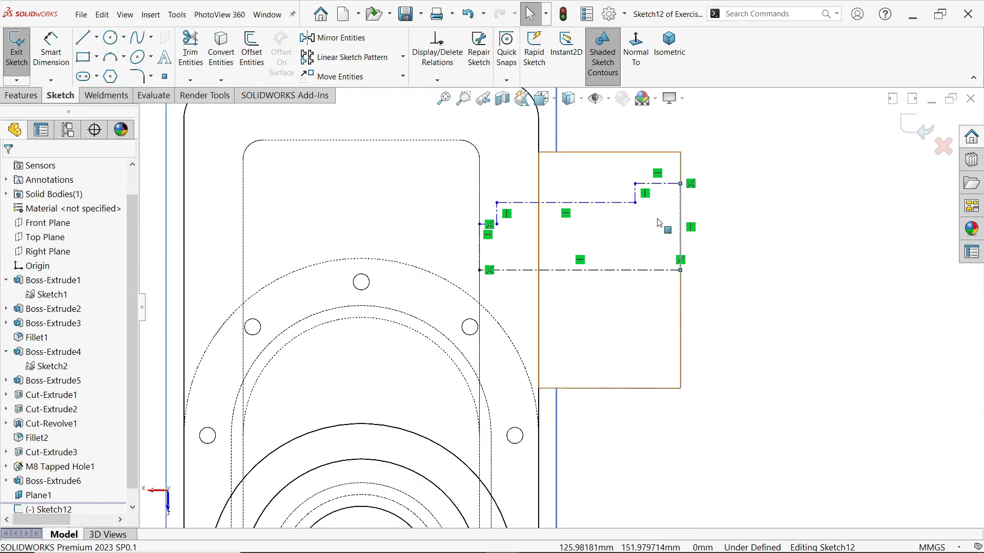
click(649, 183)
ctrl+click(635, 195)
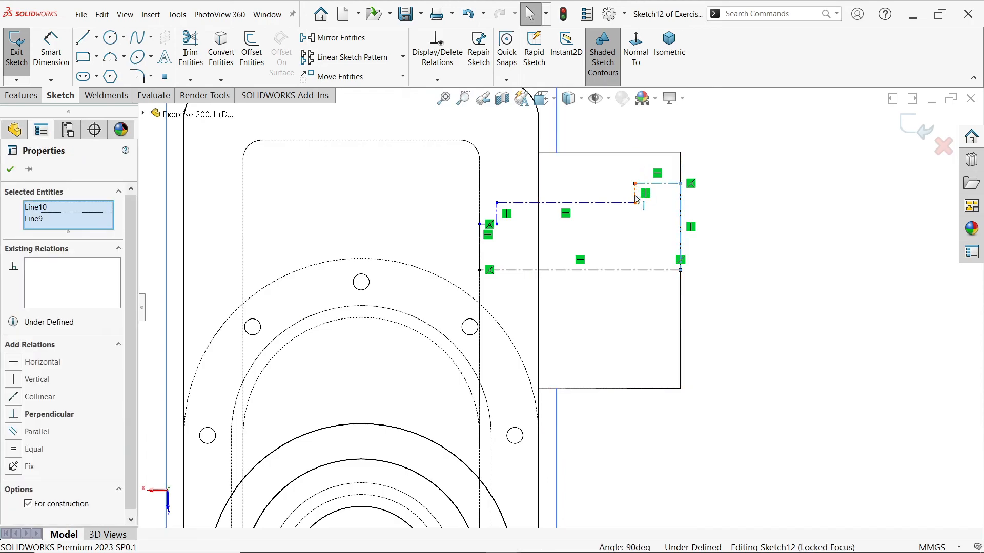
ctrl+click(628, 203)
ctrl+click(498, 215)
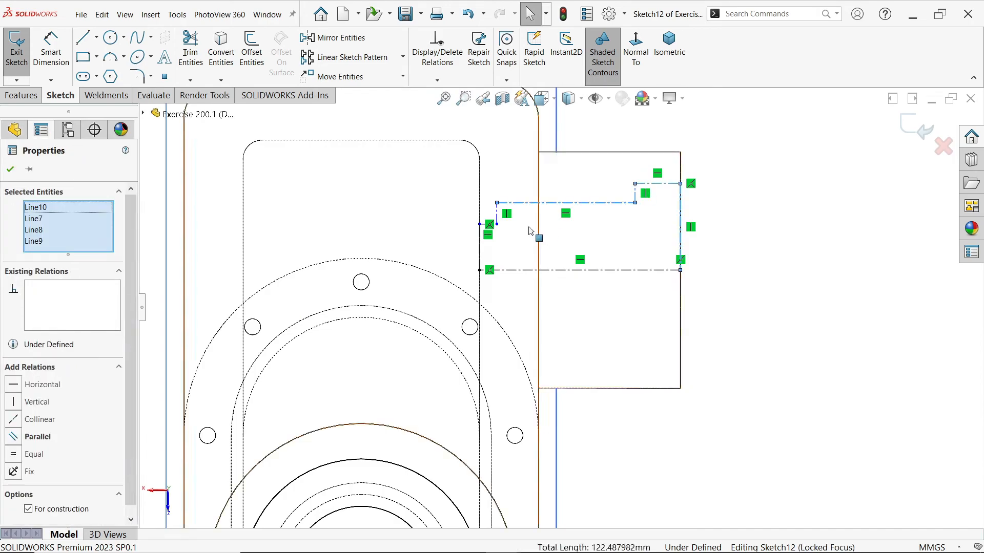
ctrl+click(491, 224)
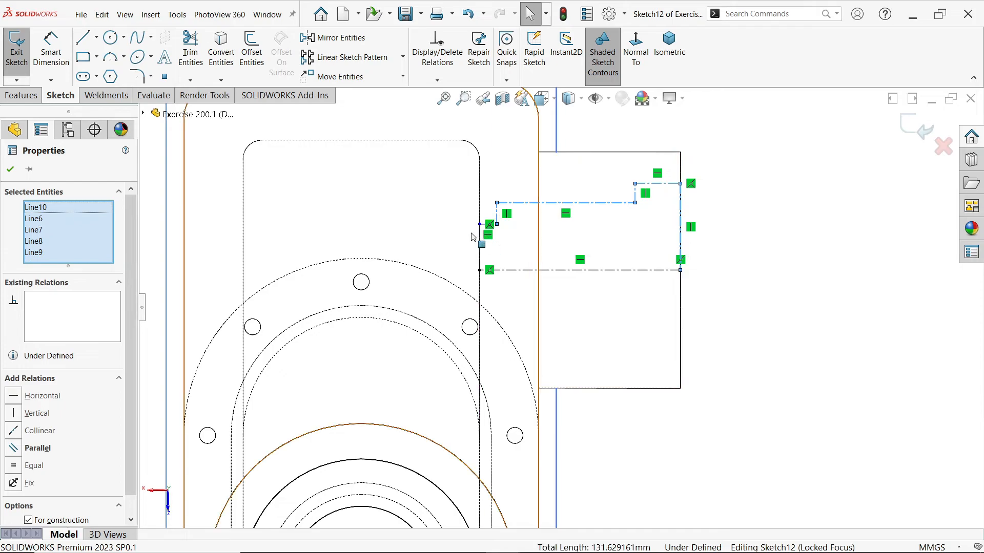
scroll(473, 238, down, 4)
ctrl+click(524, 260)
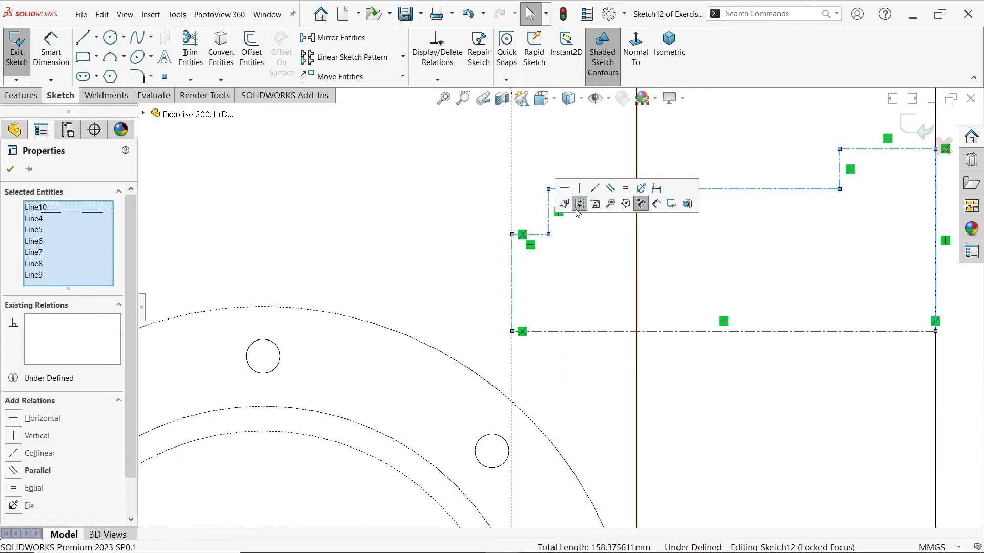
click(565, 203)
scroll(592, 219, up, 5)
scroll(588, 245, down, 3)
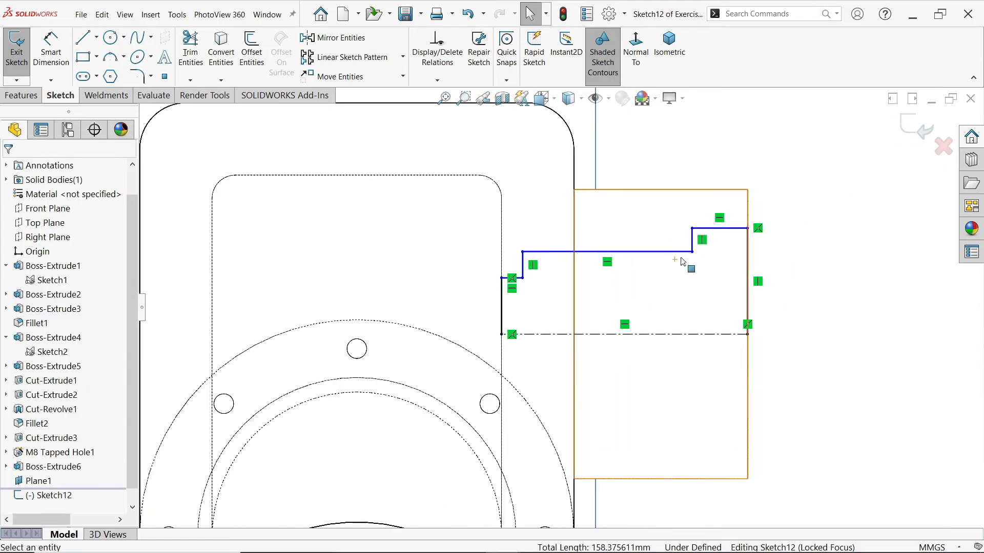
Dimension the outermost step of the bore profile at the open end as a 90 mm diameter about the centerline
click(52, 51)
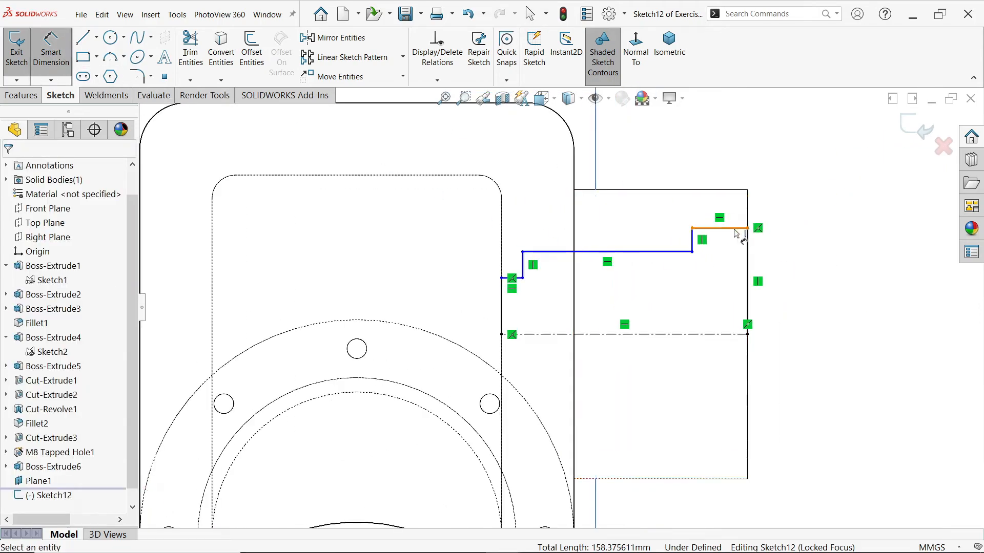
click(736, 229)
click(737, 334)
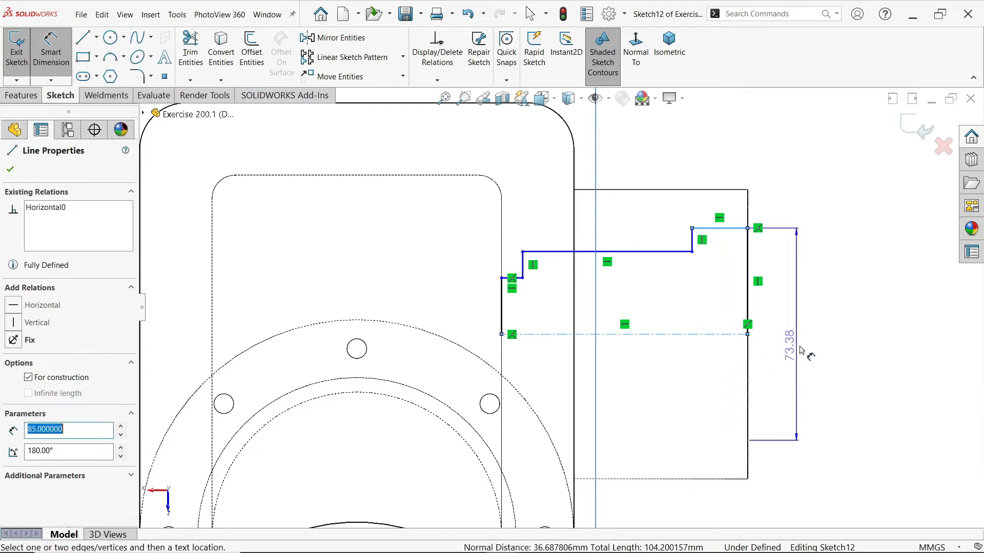
click(801, 353)
text(90)
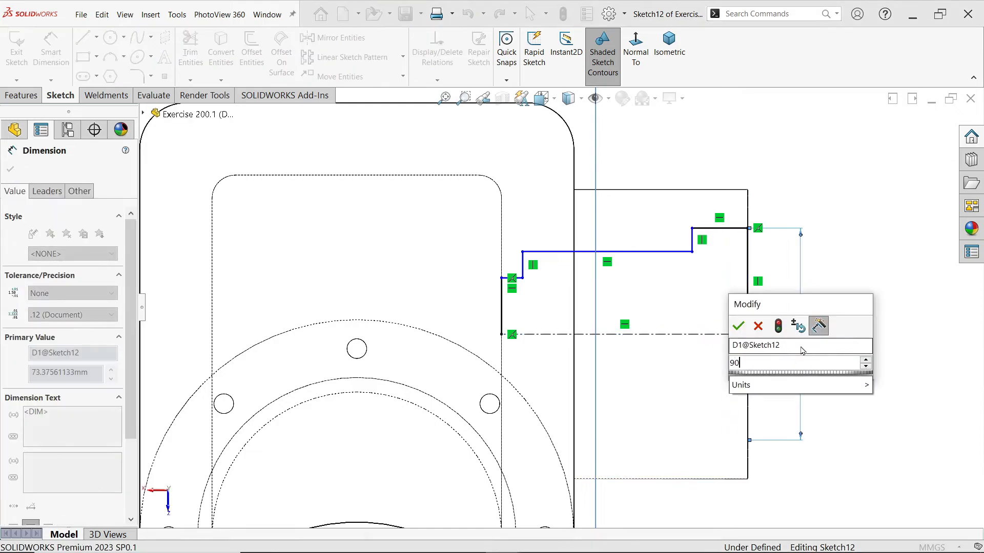
click(743, 326)
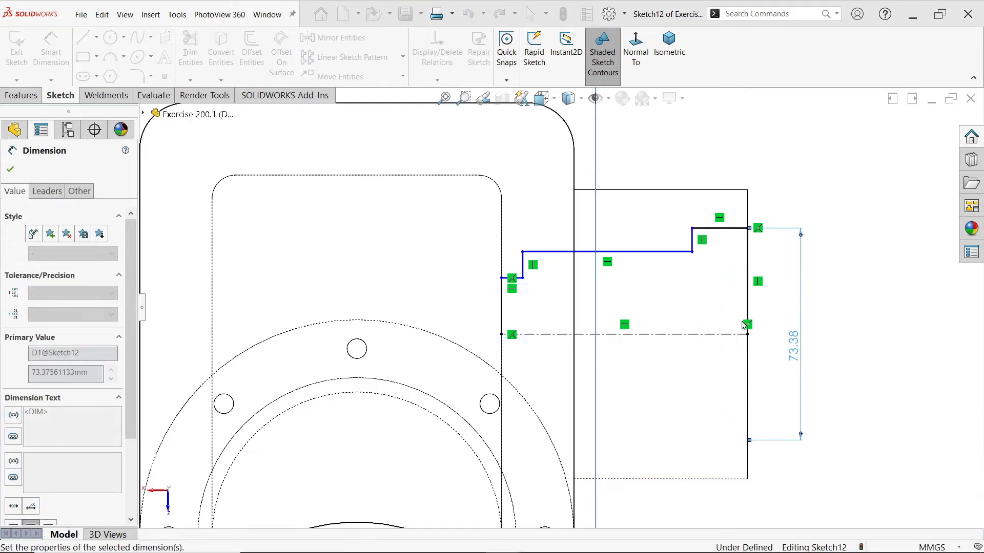
Dimension the long middle section of the bore profile as a 65 mm diameter about the centerline
click(682, 255)
click(697, 334)
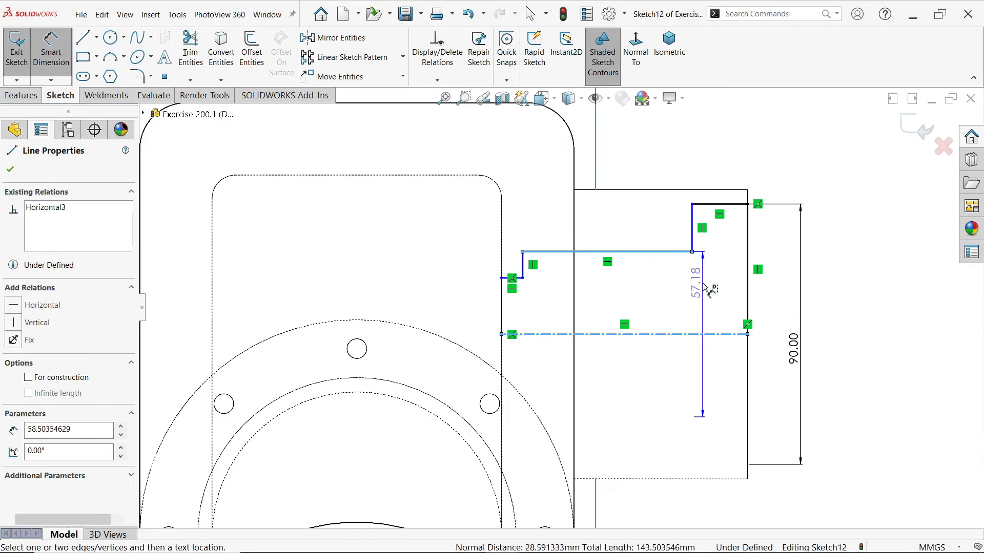
click(709, 289)
text(60)
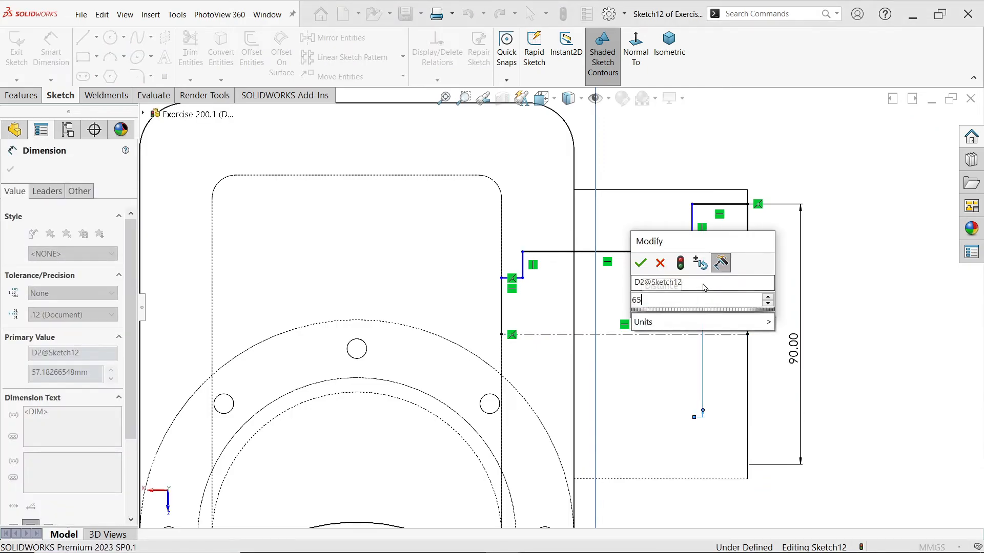
click(642, 264)
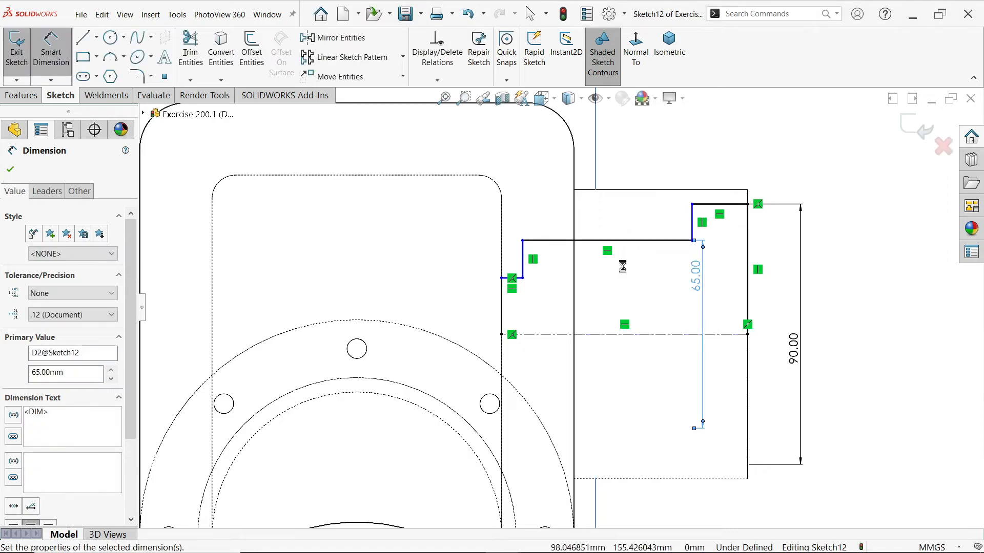
Dimension the short innermost step of the bore profile as a 55 mm diameter about the centerline
click(519, 280)
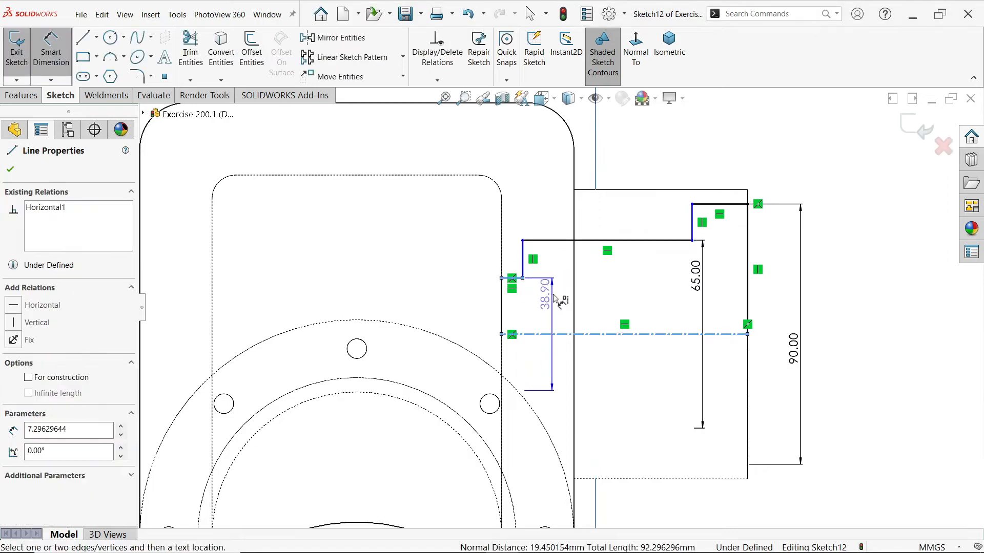
click(555, 299)
text(55)
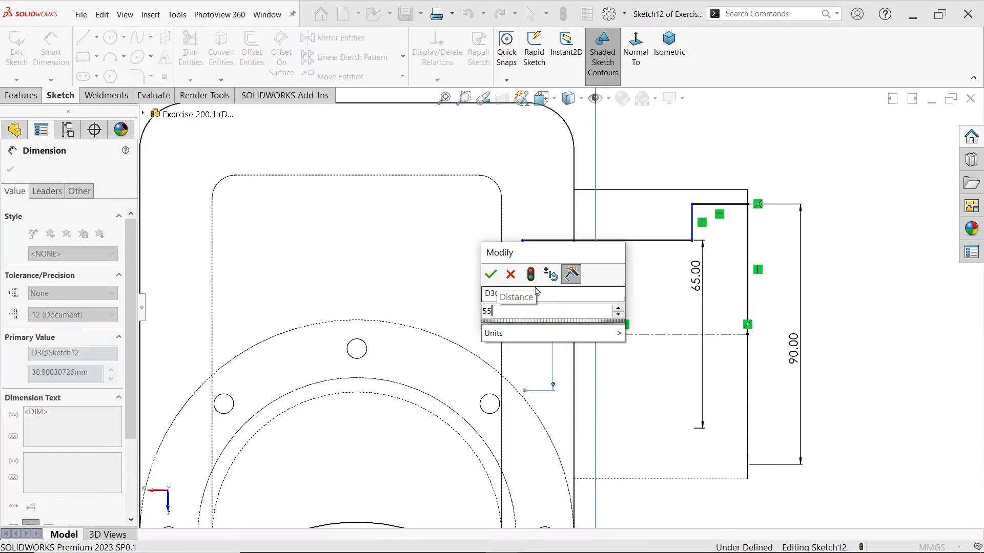
click(490, 274)
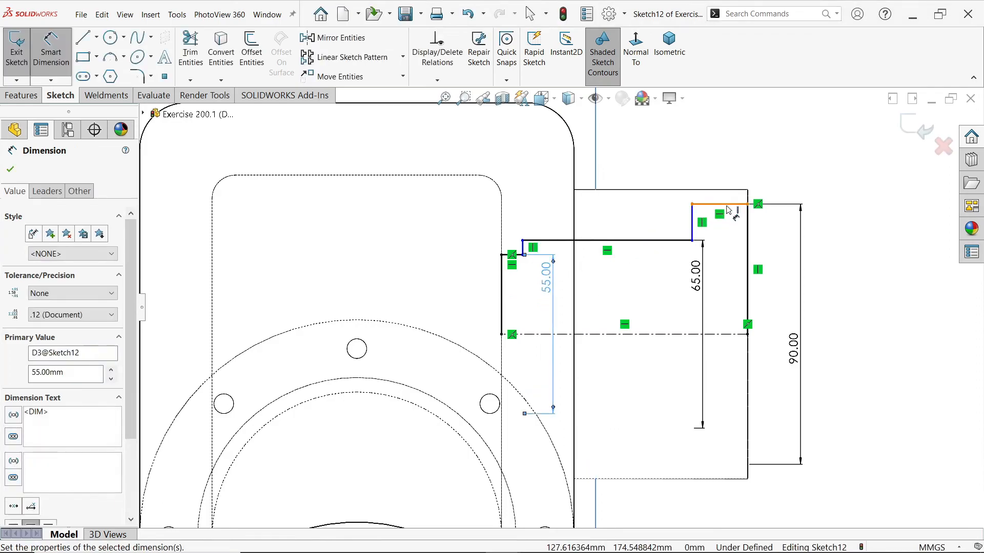
Set the 90 mm step's depth to 15 mm and the distance from the boss's open end to the inner shoulder to 80 mm
click(719, 205)
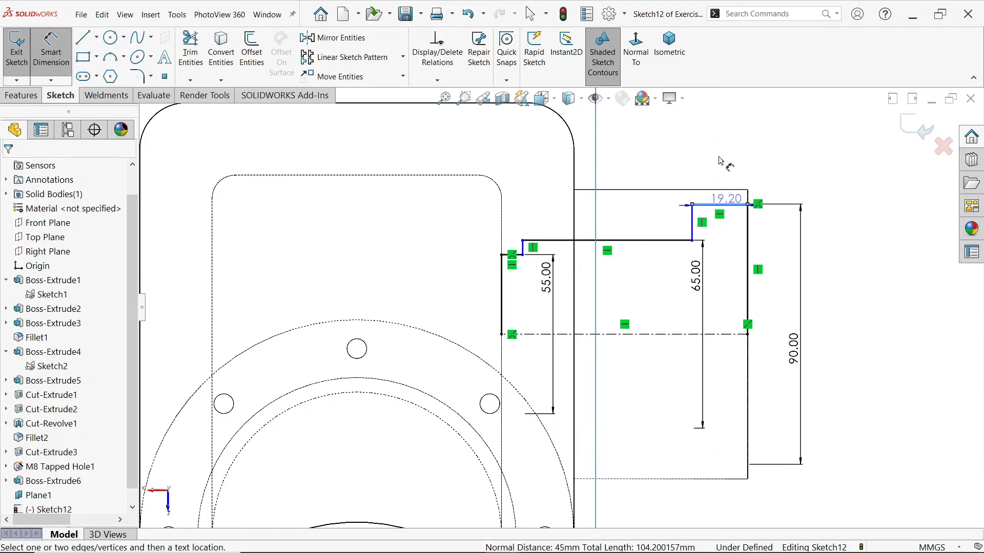
click(720, 147)
text(15)
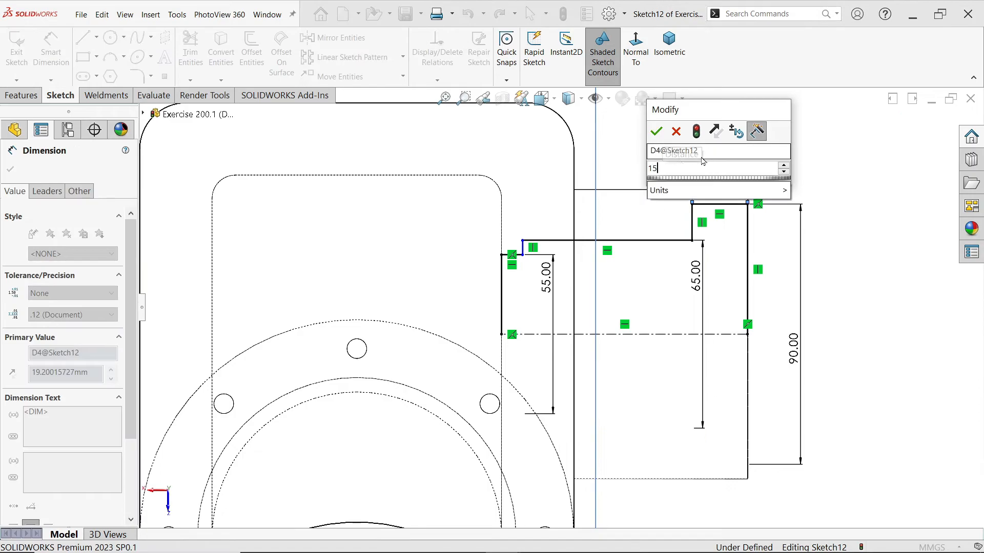
key(Return)
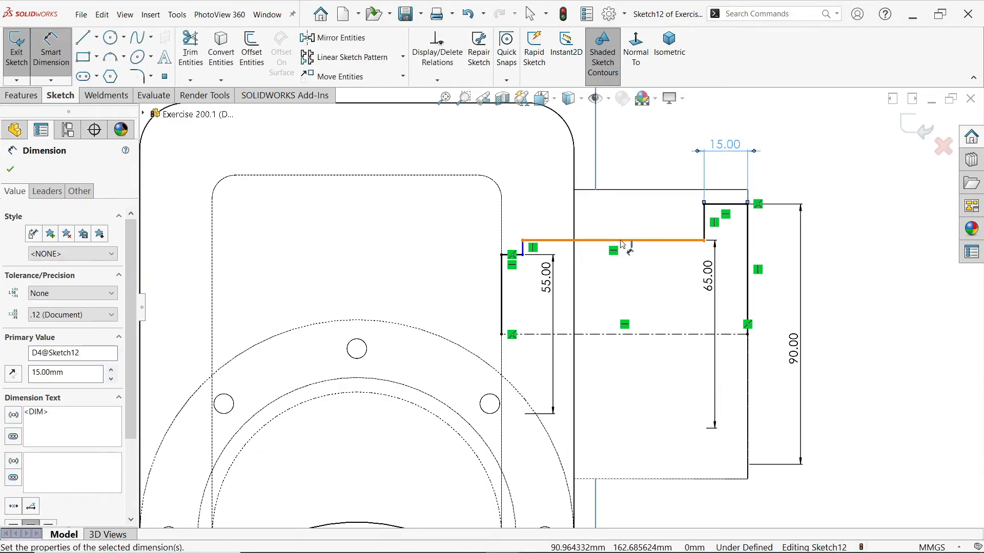
click(748, 231)
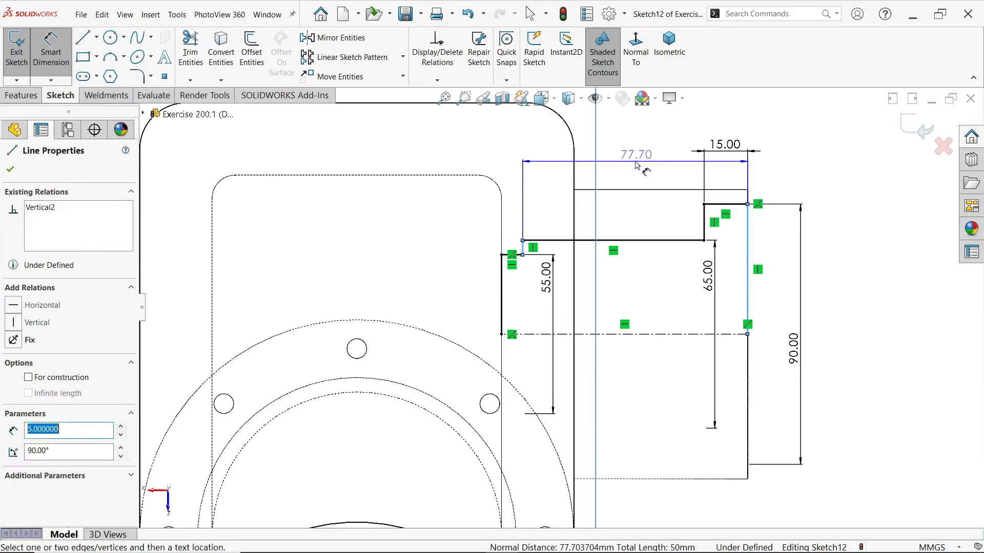
click(640, 157)
text(80)
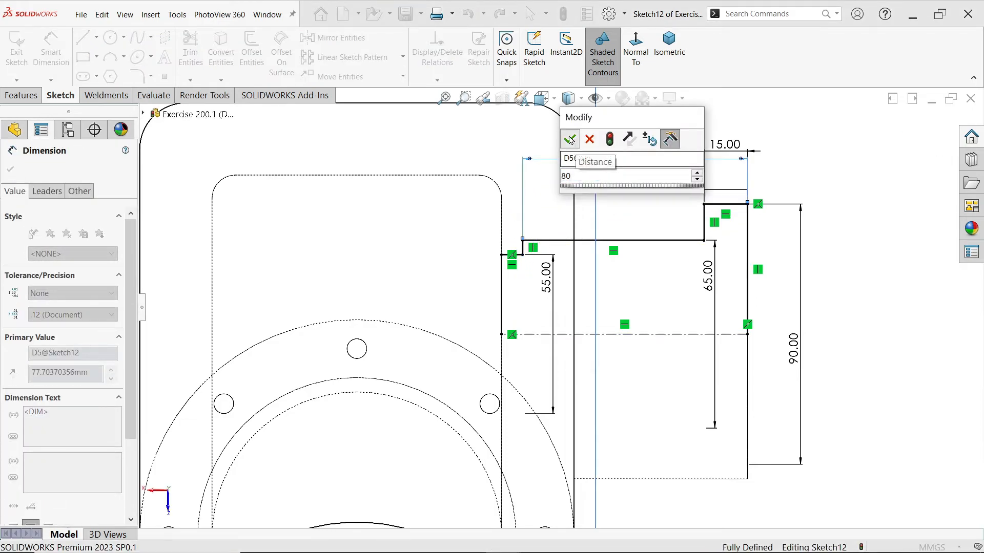
key(Return)
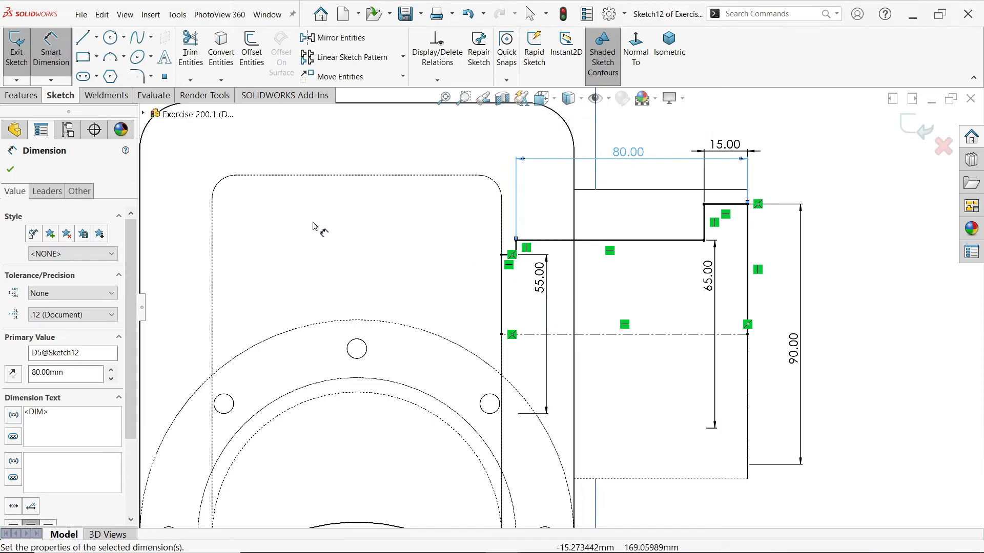
key(Escape)
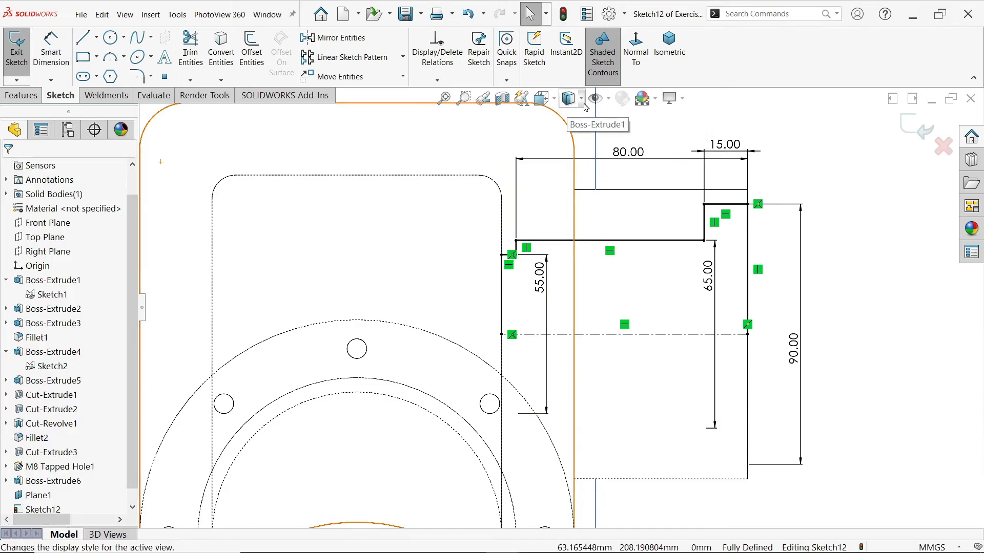
Restore the shaded display with edges and revolve-cut the bore profile 360° about the centerline, letting the open sketch close automatically
click(567, 101)
click(568, 132)
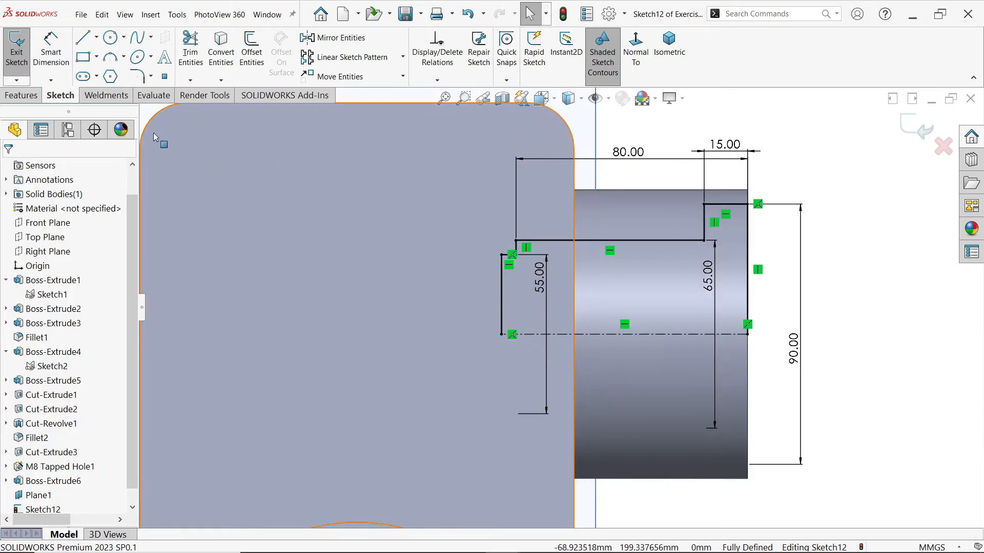
click(24, 97)
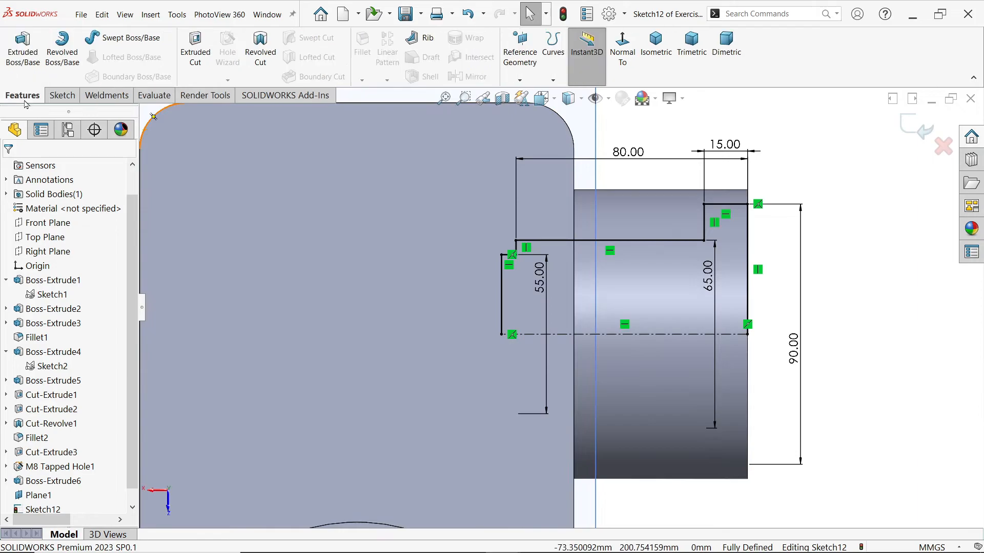
click(260, 48)
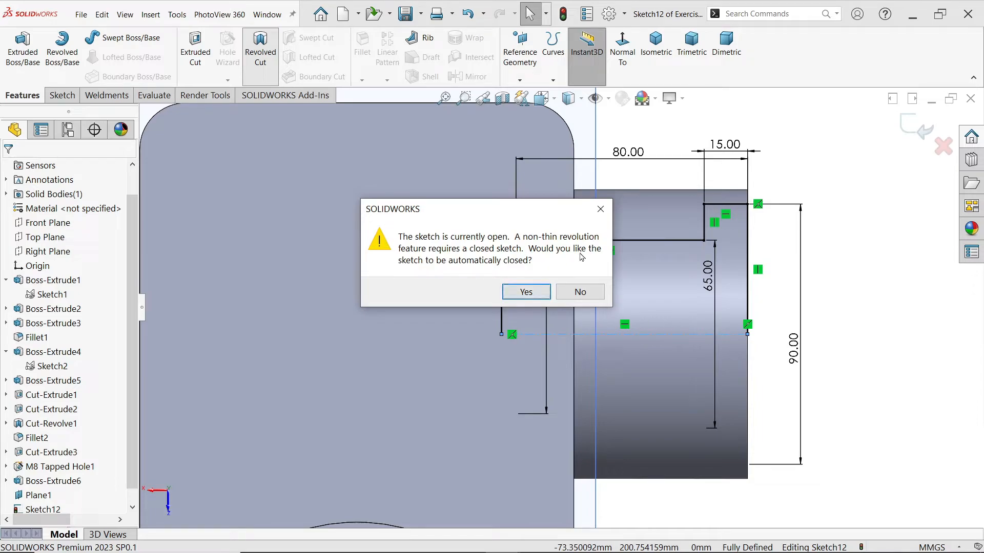
click(526, 292)
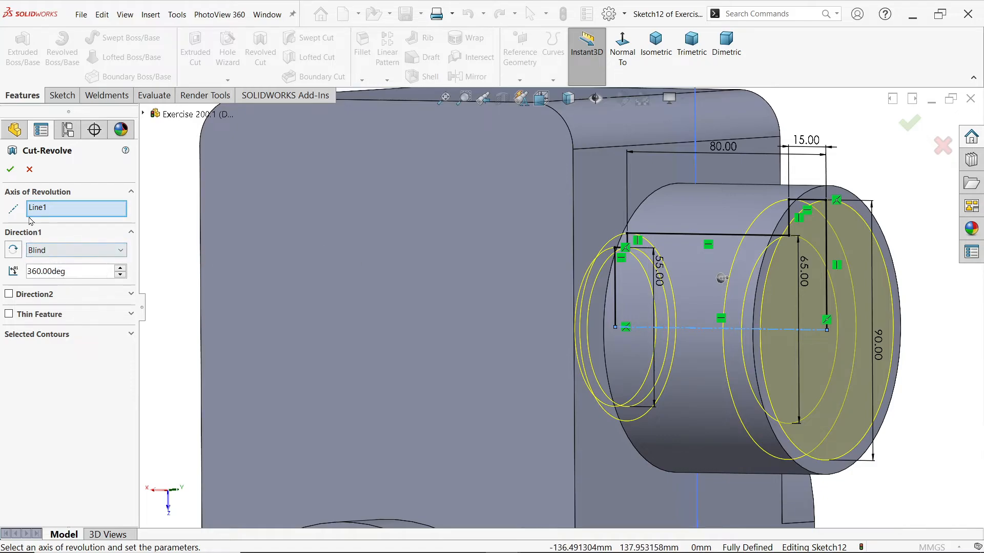
click(10, 169)
Inspect the stepped bore in a section view cut at the offset plane, and switch the section view off again
scroll(400, 255, down, 5)
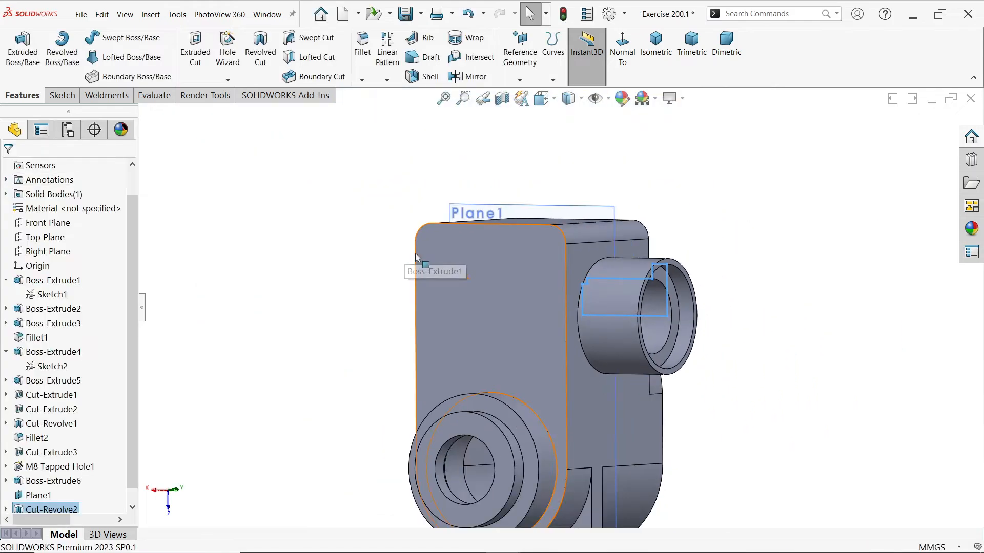
middle_drag(782, 250, 829, 241)
click(513, 164)
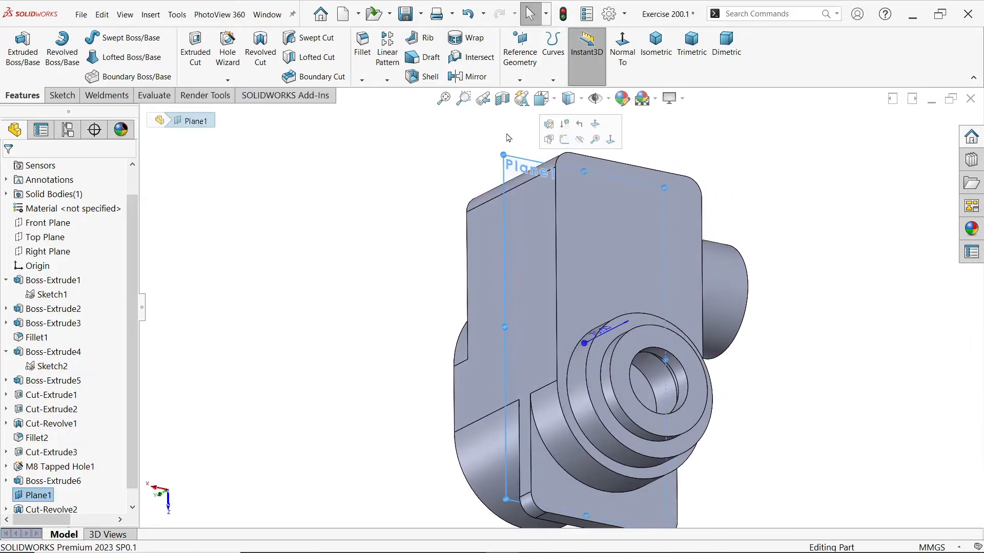
click(502, 99)
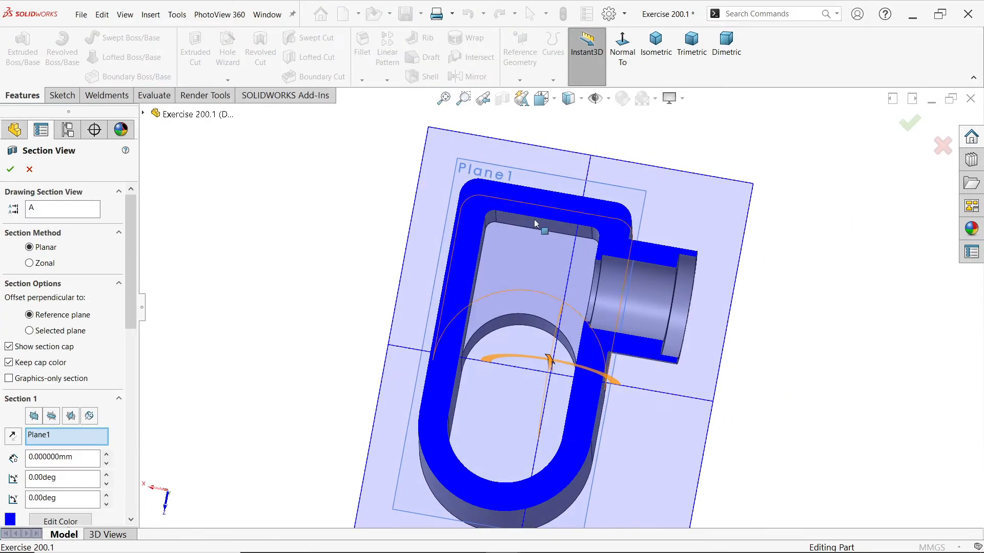
click(10, 169)
scroll(671, 289, down, 5)
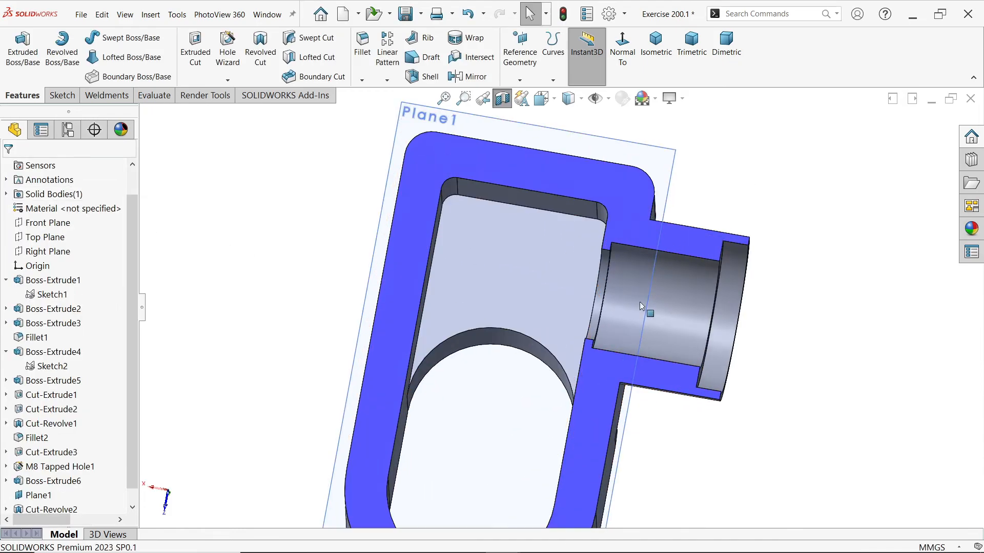
middle_drag(671, 288, 647, 301)
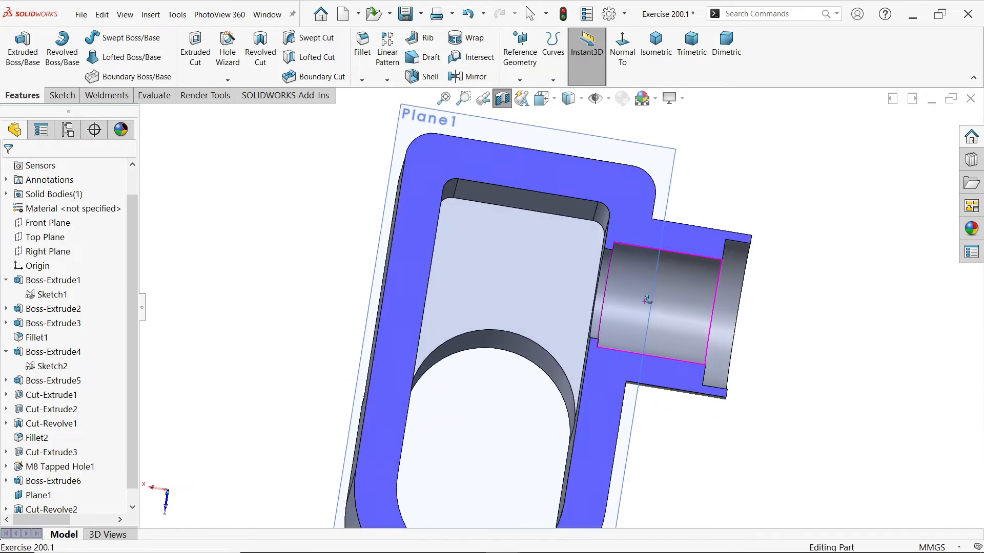
click(502, 98)
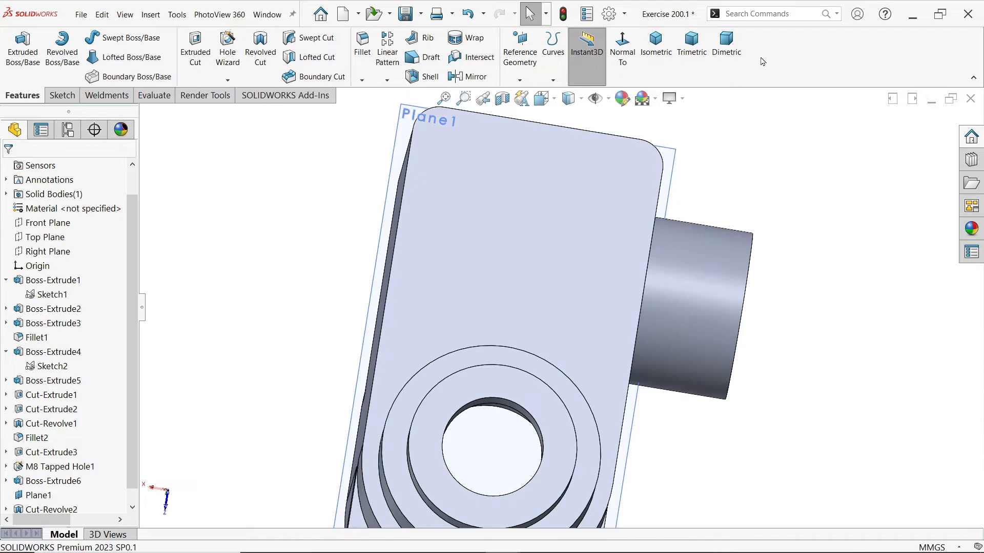
Show the part in isometric view, switch to the EXERCISE 200.1.PNG drawing and examine the slotted opening with its eight M10 holes
click(653, 61)
key(alt+Tab)
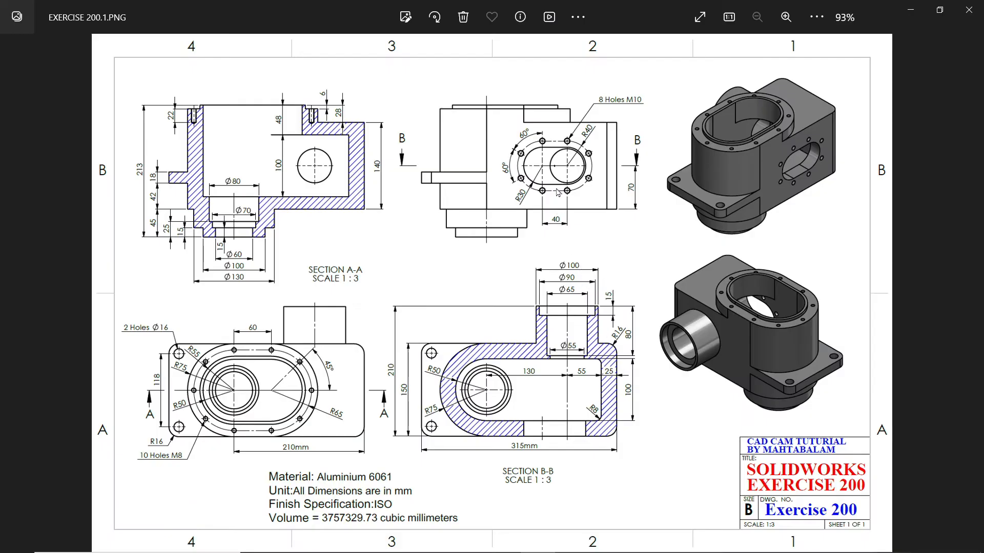
scroll(557, 181, up, 3)
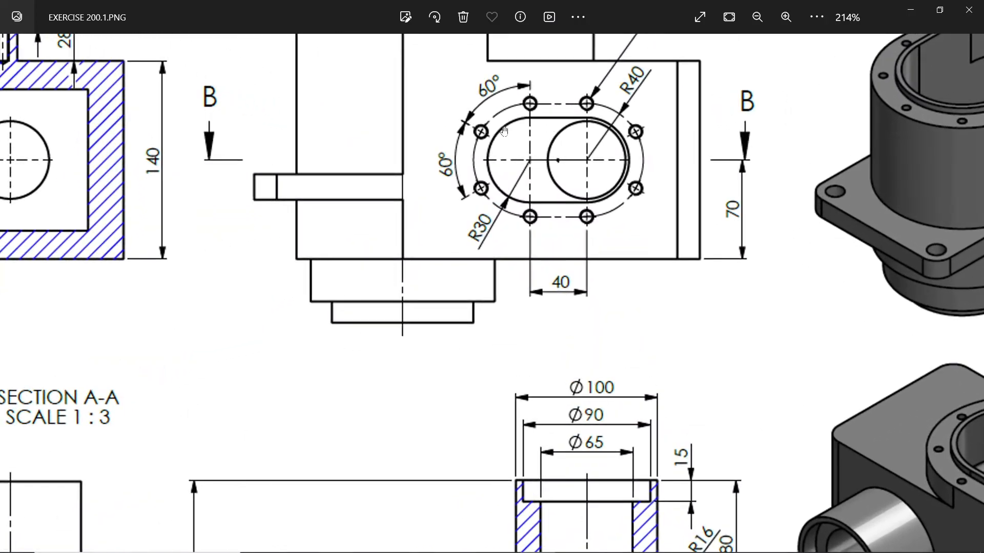
Examine the slotted opening's size and position in the drawing's side view and the horizontal section below it, and return to SOLIDWORKS
drag(487, 237, 555, 391)
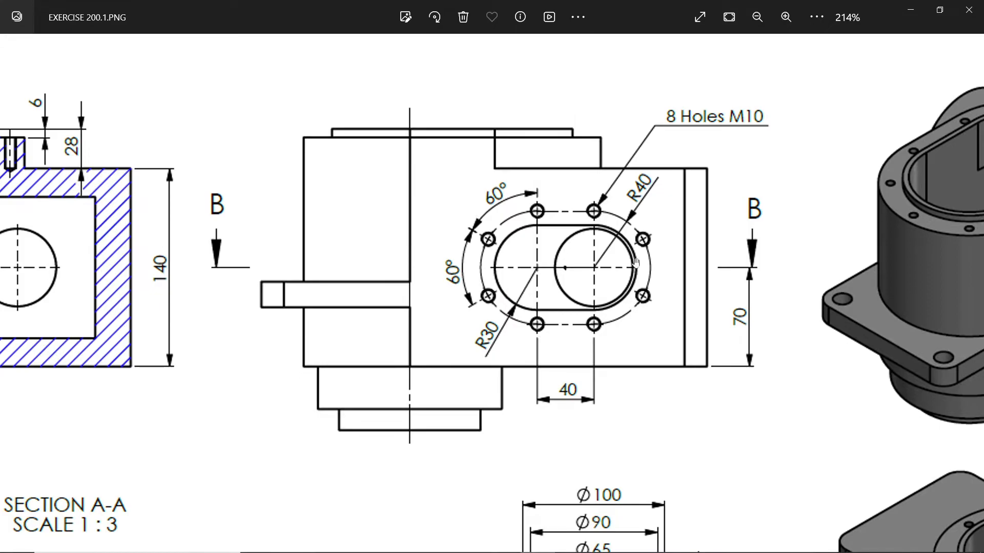
drag(615, 372, 601, 235)
drag(609, 341, 619, 165)
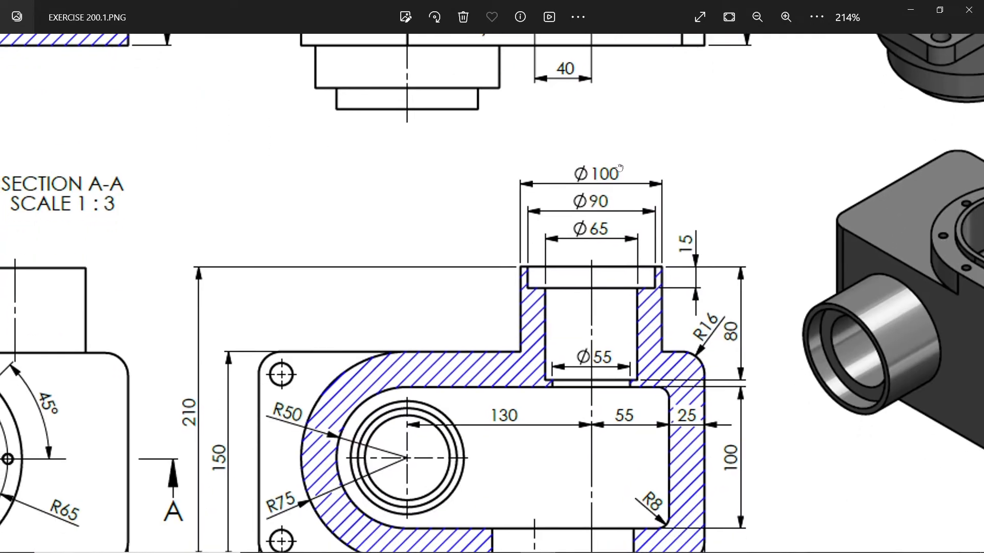
drag(616, 266, 614, 190)
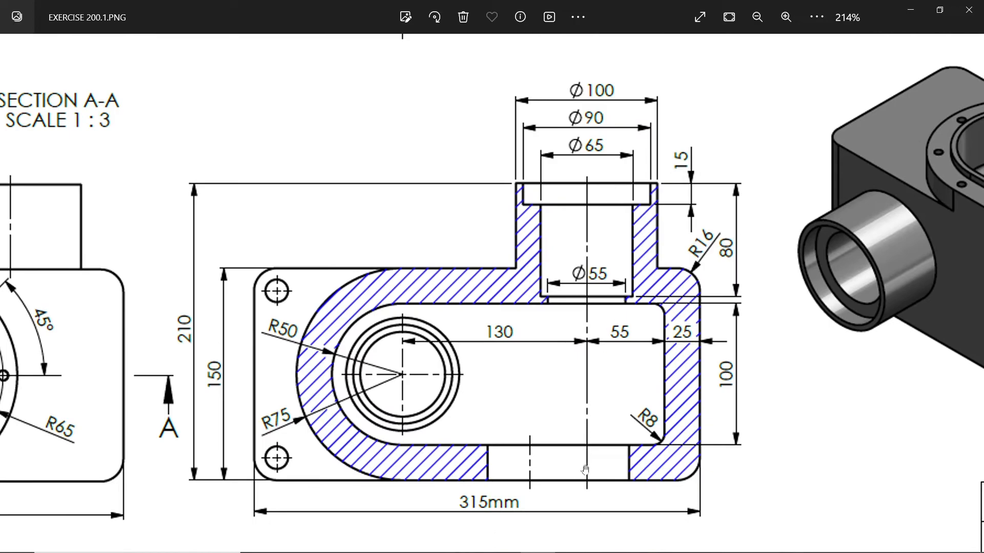
drag(638, 175, 638, 389)
drag(629, 214, 637, 372)
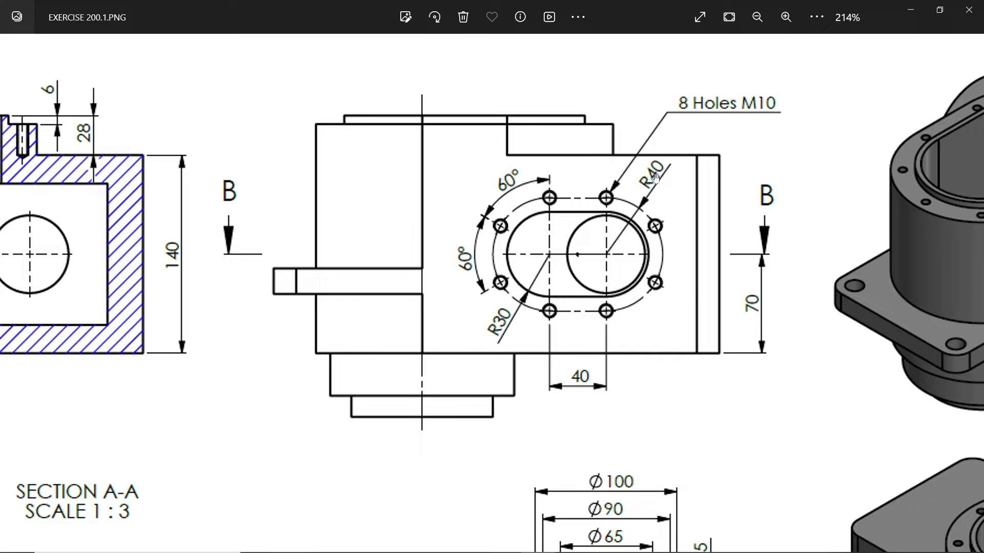
click(911, 11)
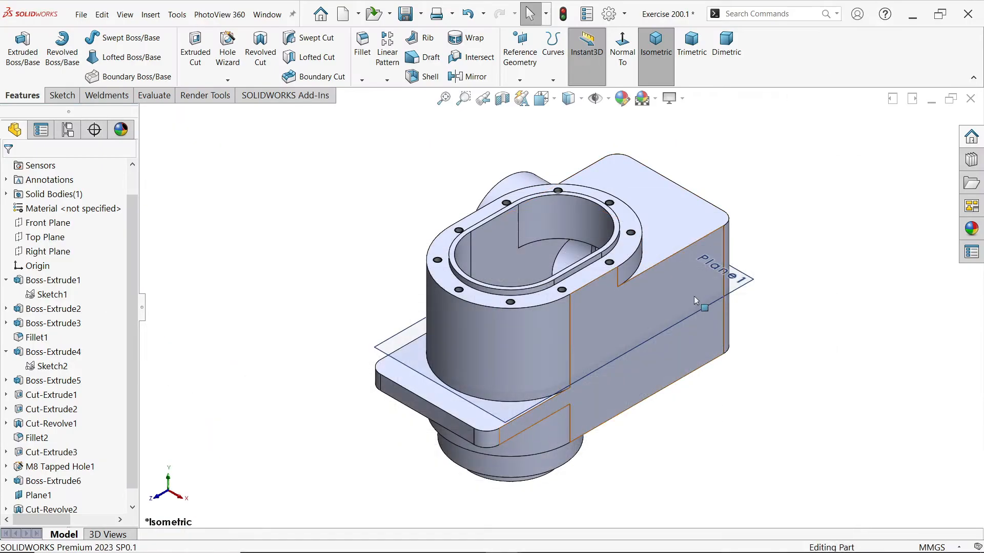
Hide the offset plane Plane1 and open a sketch on the housing's flat side face
click(758, 285)
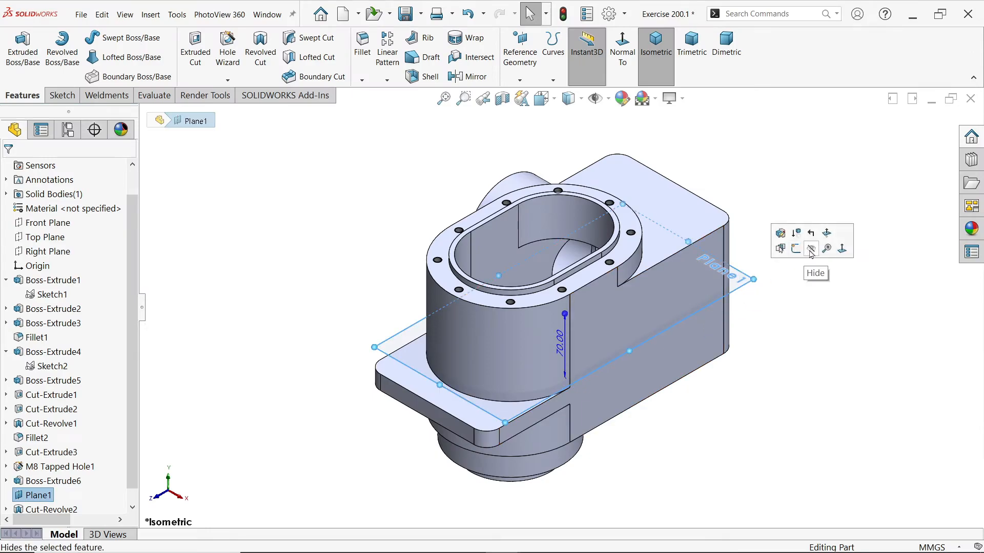
click(812, 254)
click(720, 290)
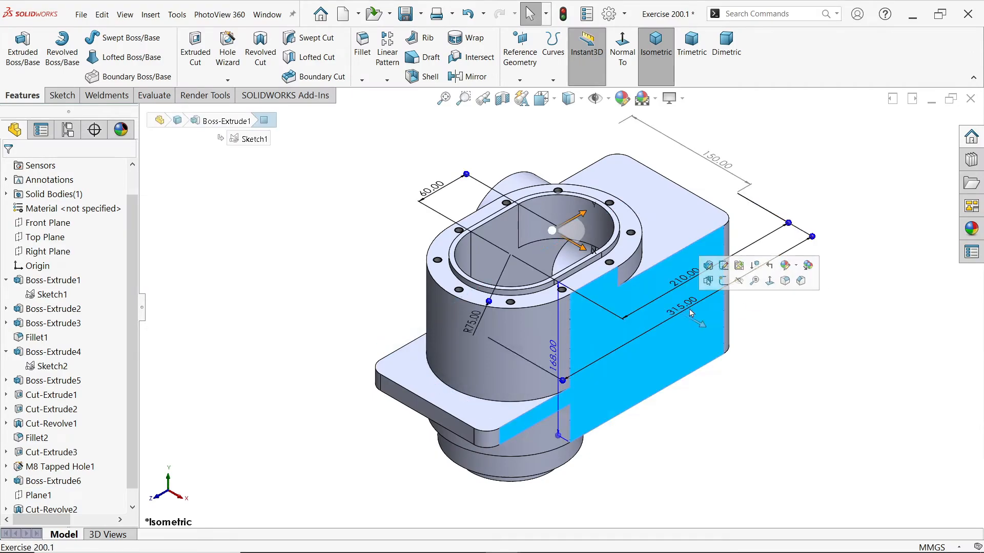
click(723, 283)
scroll(709, 336, down, 2)
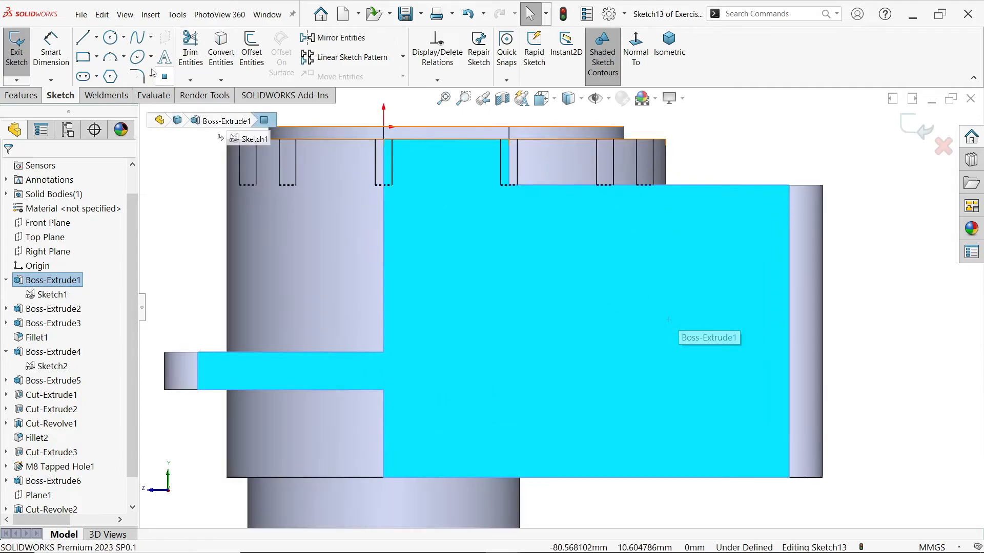
Sketch a horizontal straight slot on the side face, about 51.5 mm between arc centers and about 50.5 mm wide
click(85, 78)
click(612, 373)
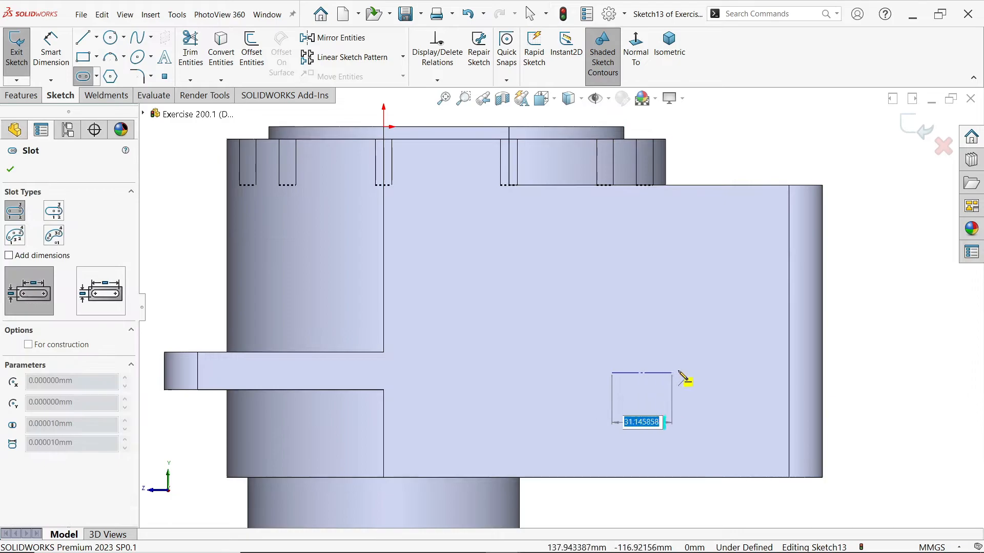
click(720, 373)
click(701, 320)
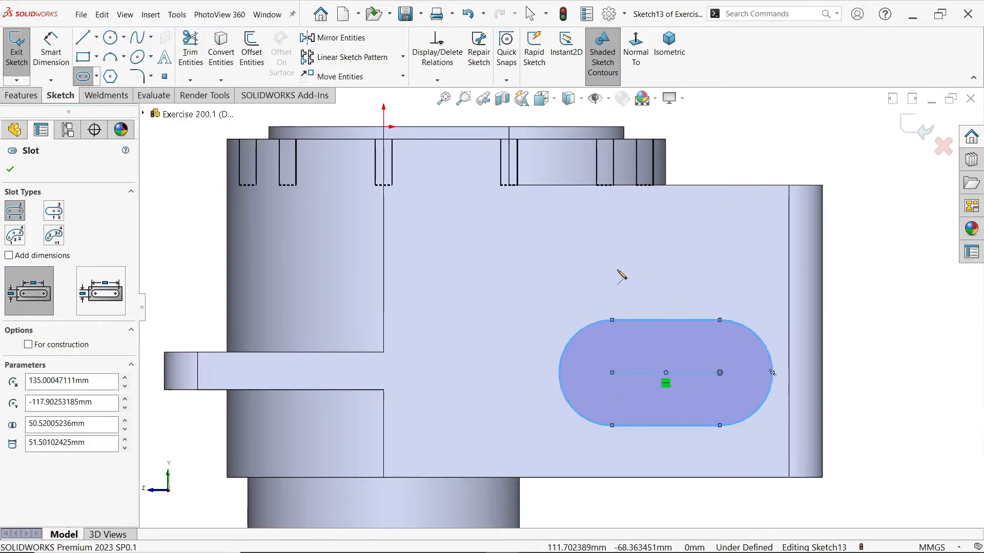
Dimension the slot's end arc with a radius of 30 mm
click(45, 64)
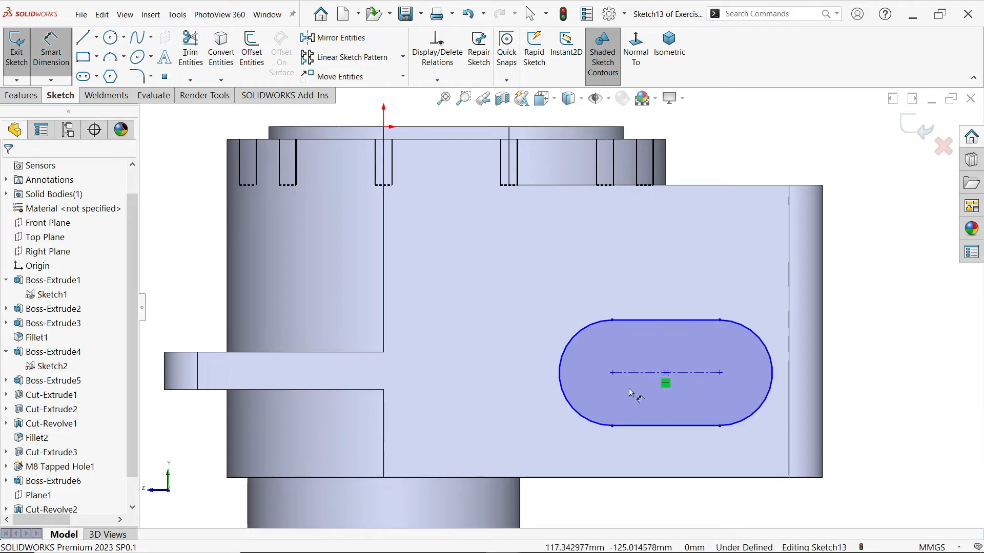
click(576, 414)
click(521, 411)
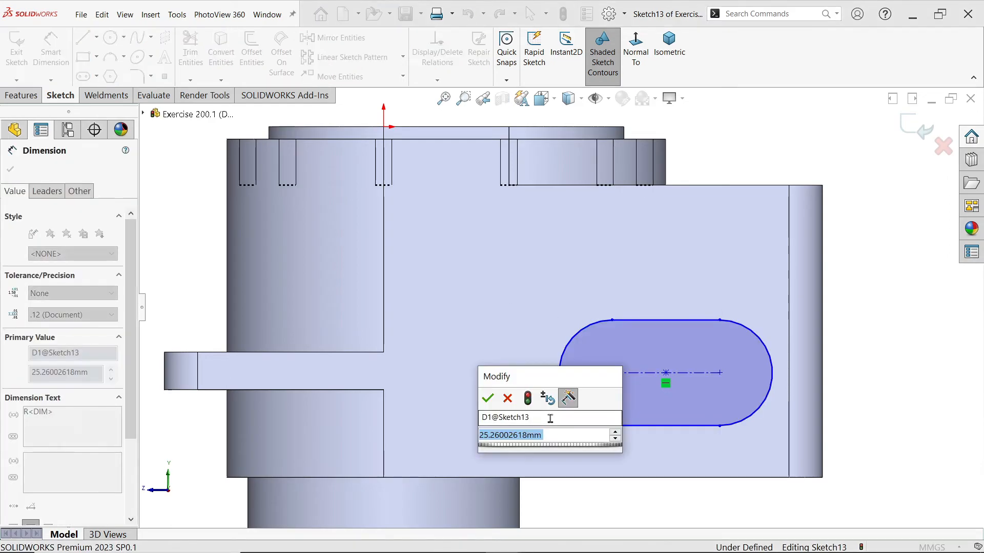
text(30)
click(487, 399)
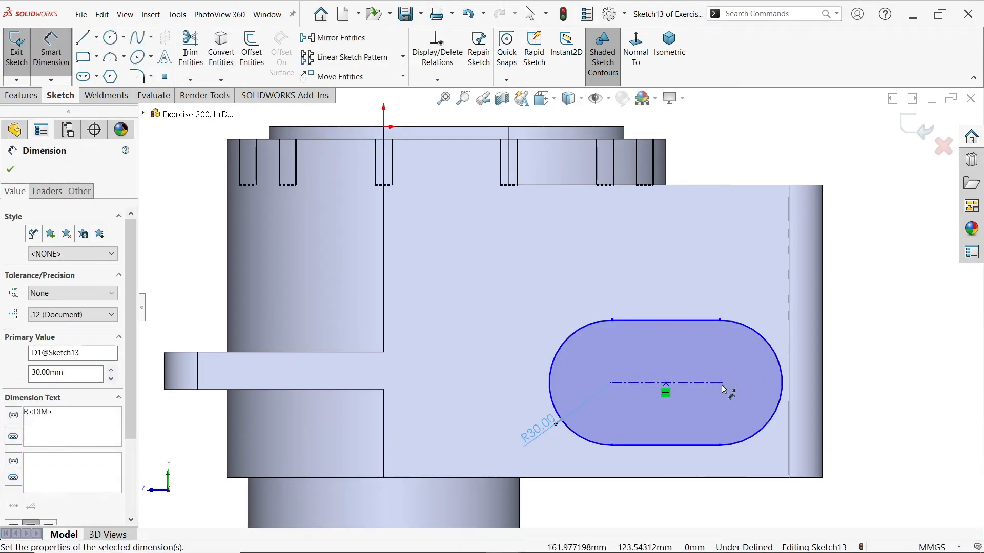
Position the slot's arc center nearest the rounded end 70 mm above the bottom edge and 55+25 mm from the housing's end edge
click(720, 382)
click(741, 478)
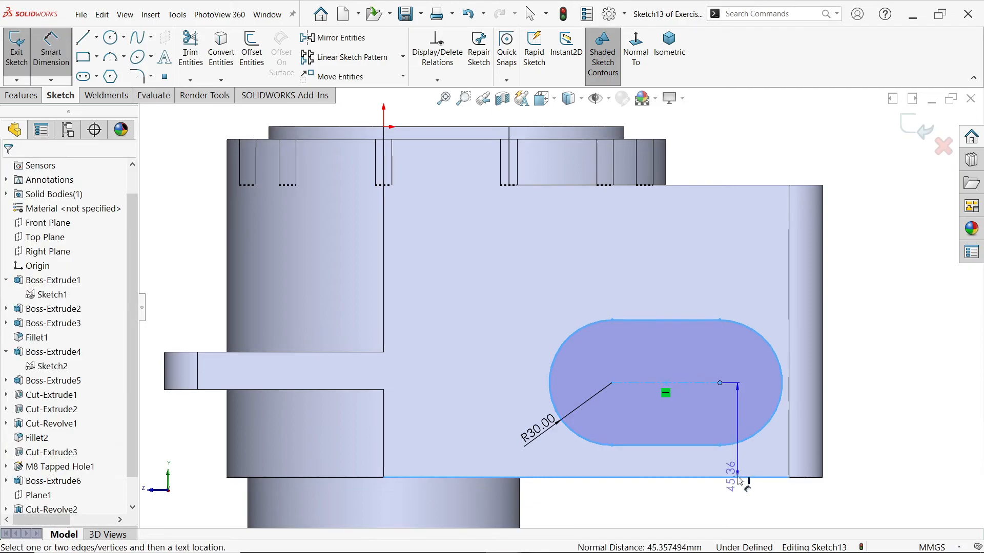
click(846, 428)
text(70)
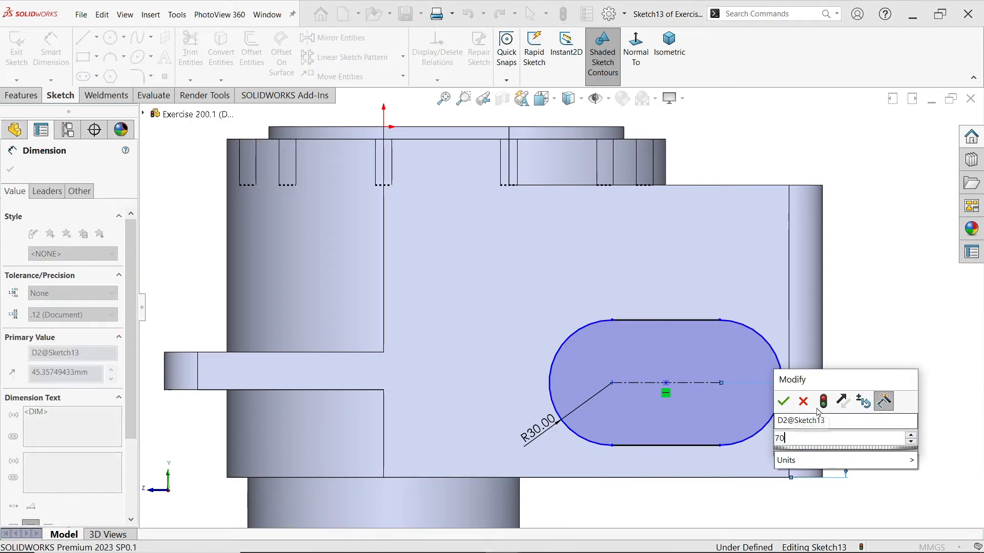
click(783, 402)
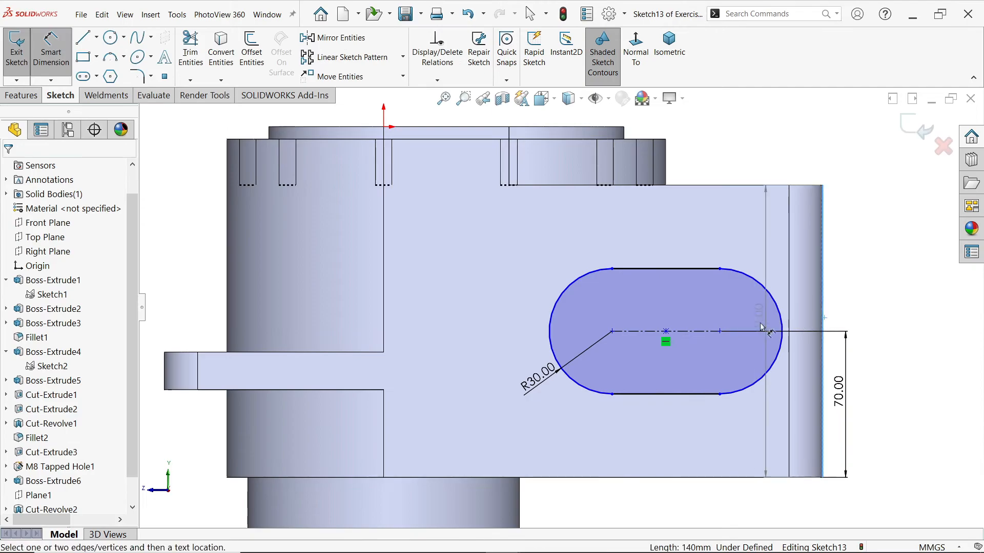
click(719, 331)
click(823, 204)
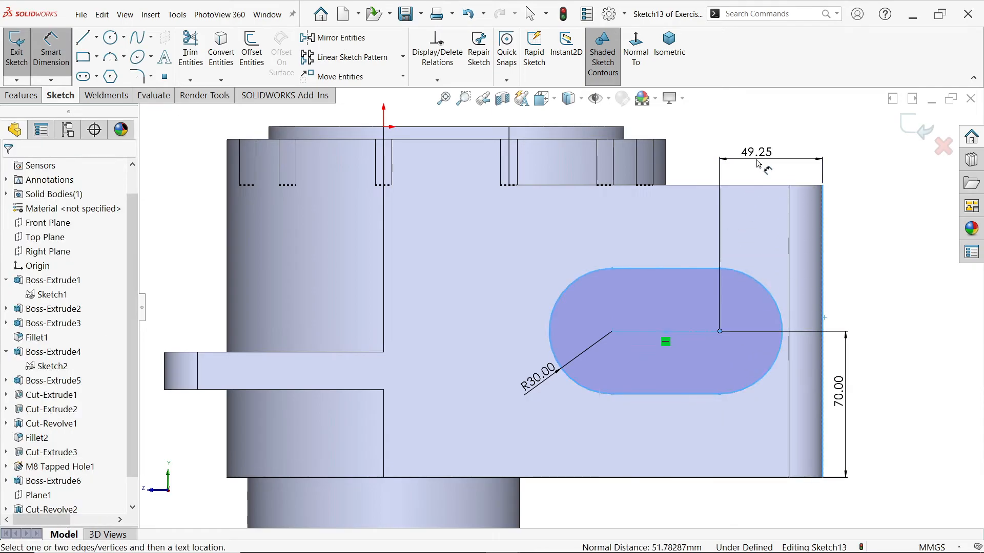
click(758, 164)
text(55+25)
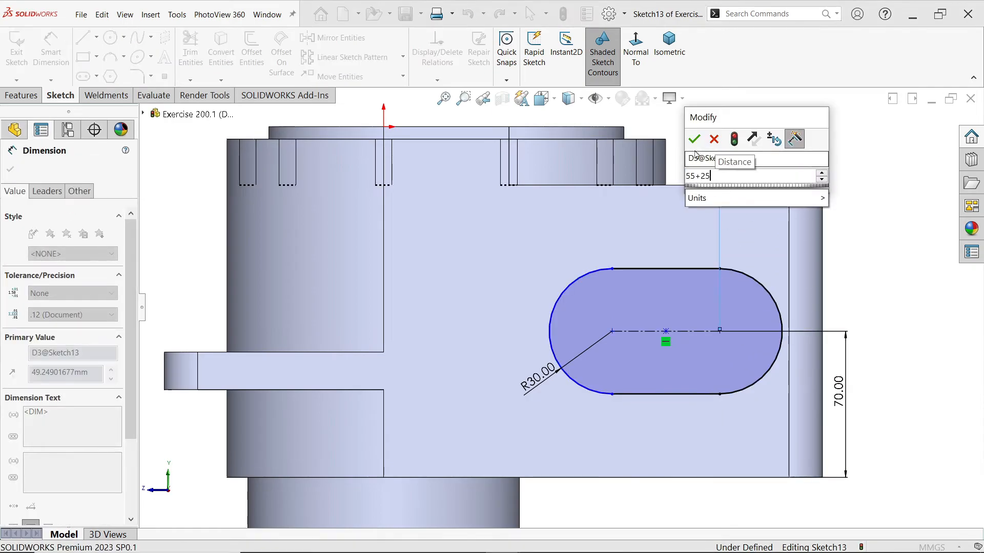
click(694, 139)
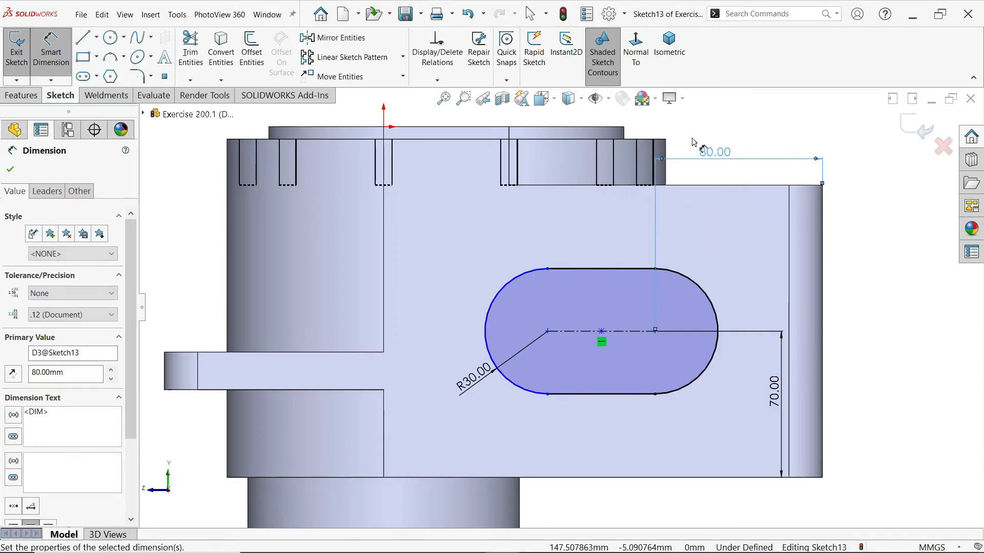
Set the distance between the slot's two arc centers to 40 mm
click(632, 338)
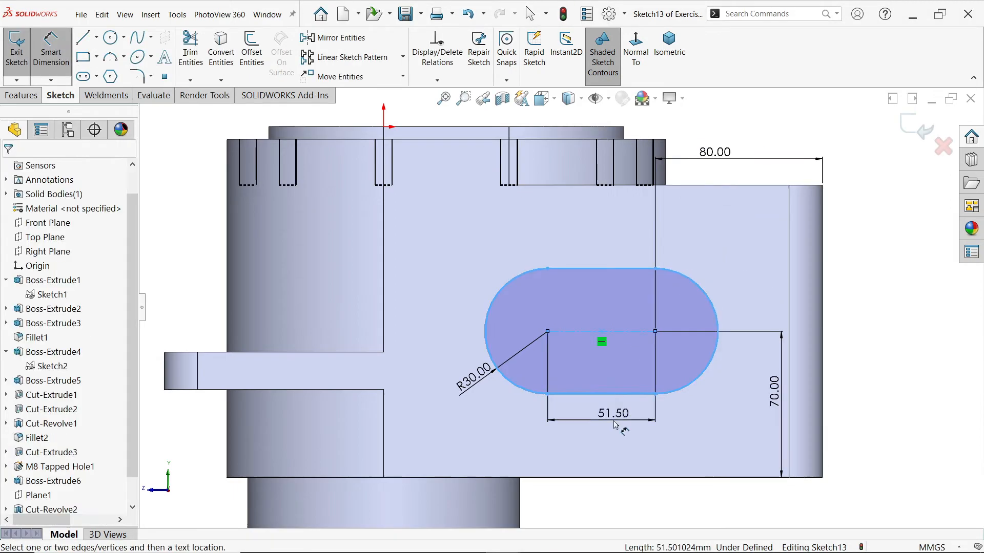
click(614, 410)
text(40)
click(552, 400)
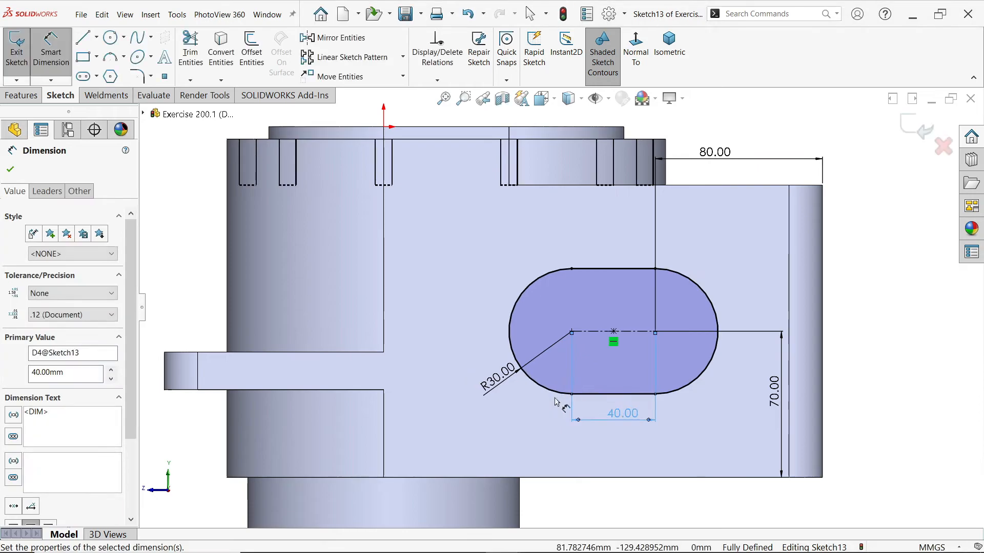
Cut the slot profile through the side wall into the cavity with an Extruded Cut using the Up To Next end condition
click(21, 95)
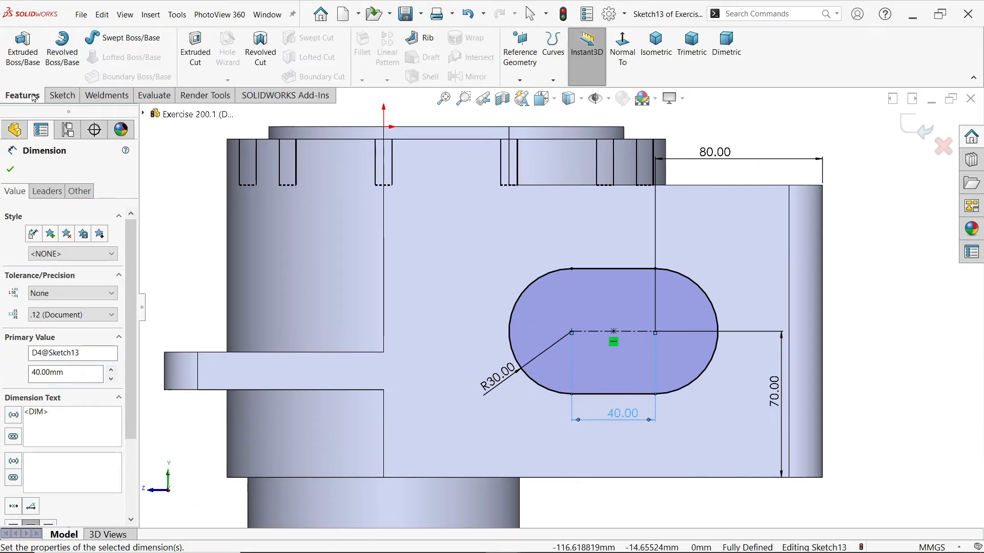
click(195, 49)
click(74, 248)
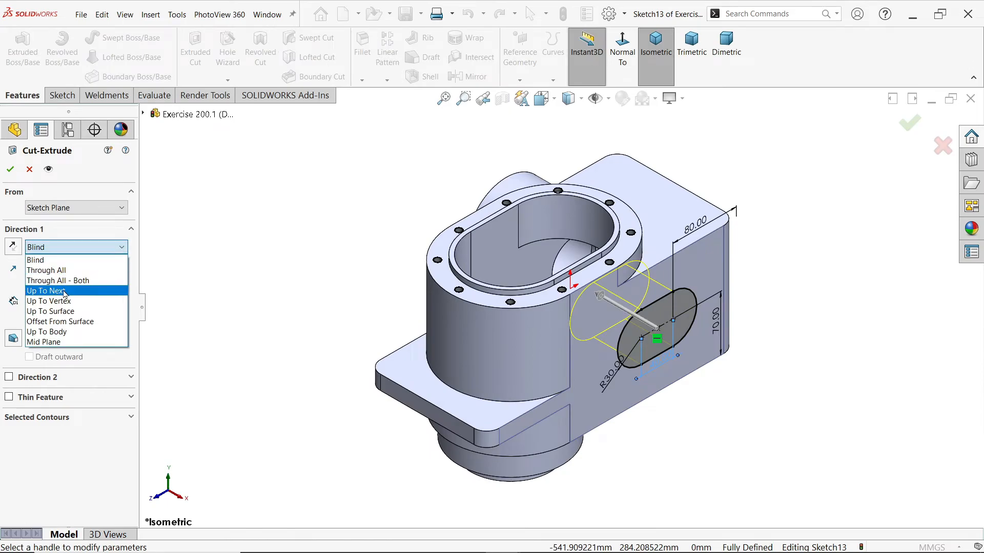
click(64, 291)
scroll(645, 291, down, 3)
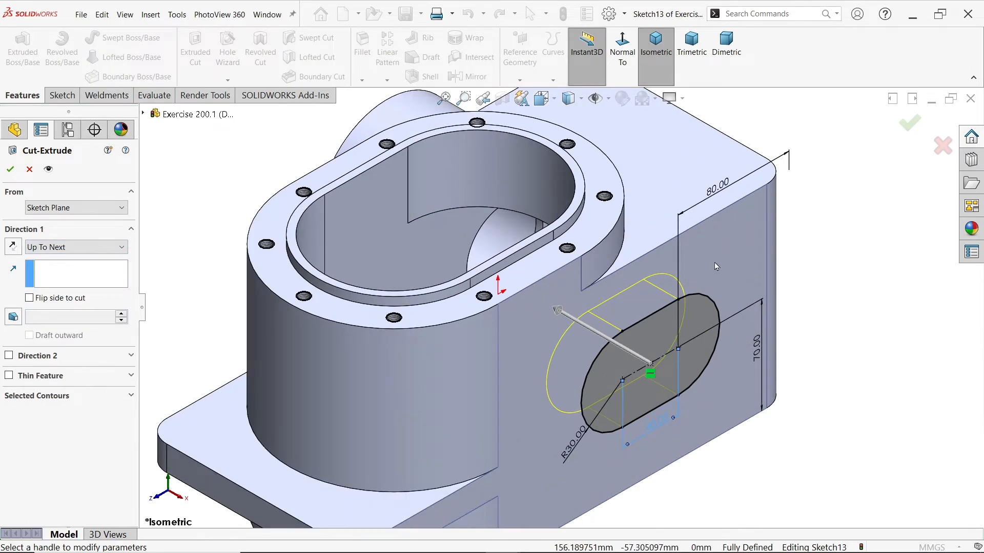
middle_drag(706, 265, 674, 280)
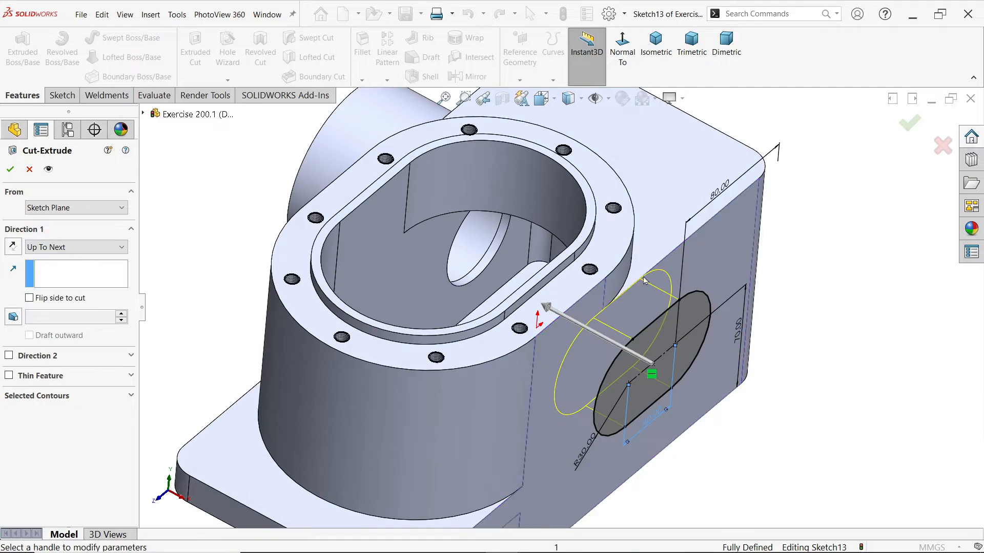
click(10, 169)
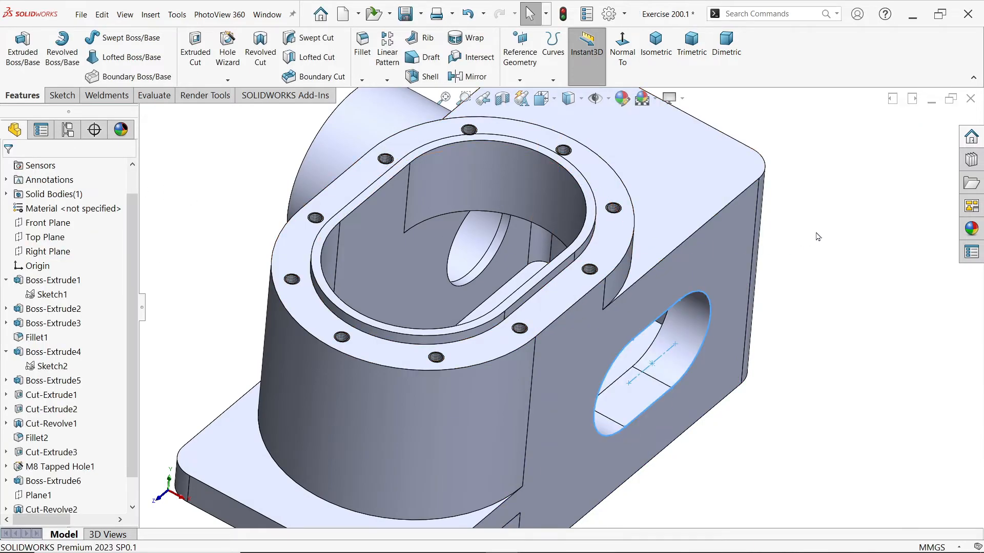
Sketch a second slot on the side face around the opening, sharing its arc centers 40 mm apart, about 70.5 mm wide
scroll(637, 372, up, 3)
scroll(637, 372, down, 4)
middle_drag(638, 372, 617, 365)
click(616, 365)
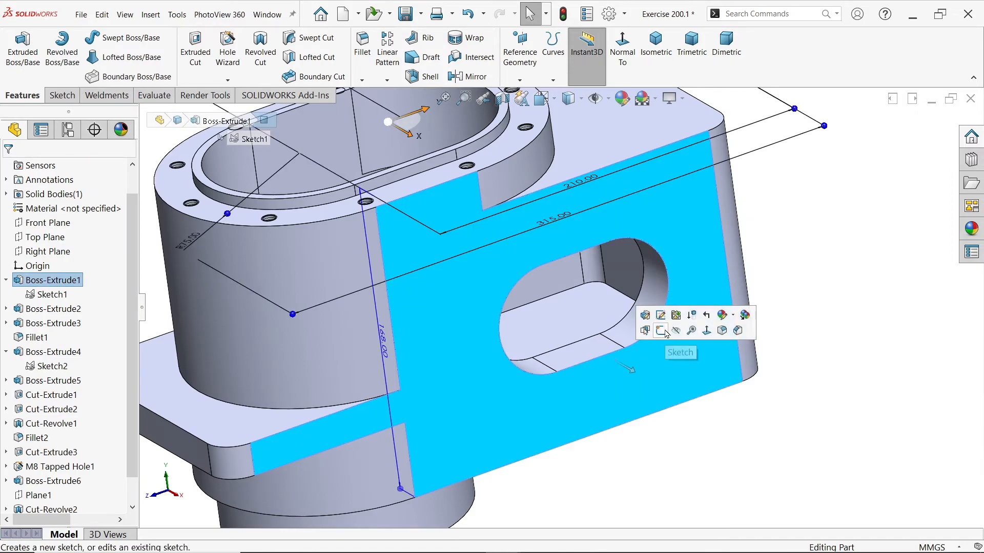
click(662, 331)
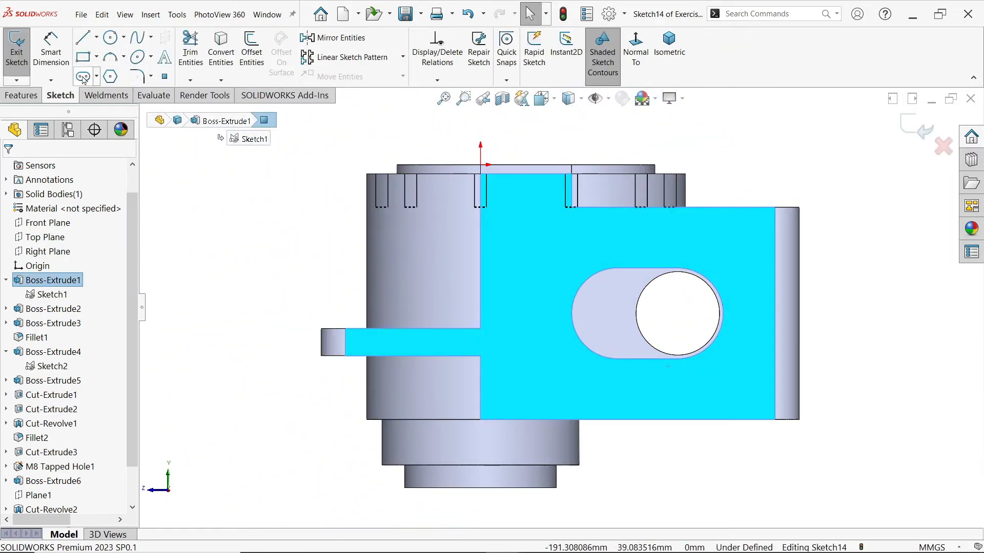
click(84, 78)
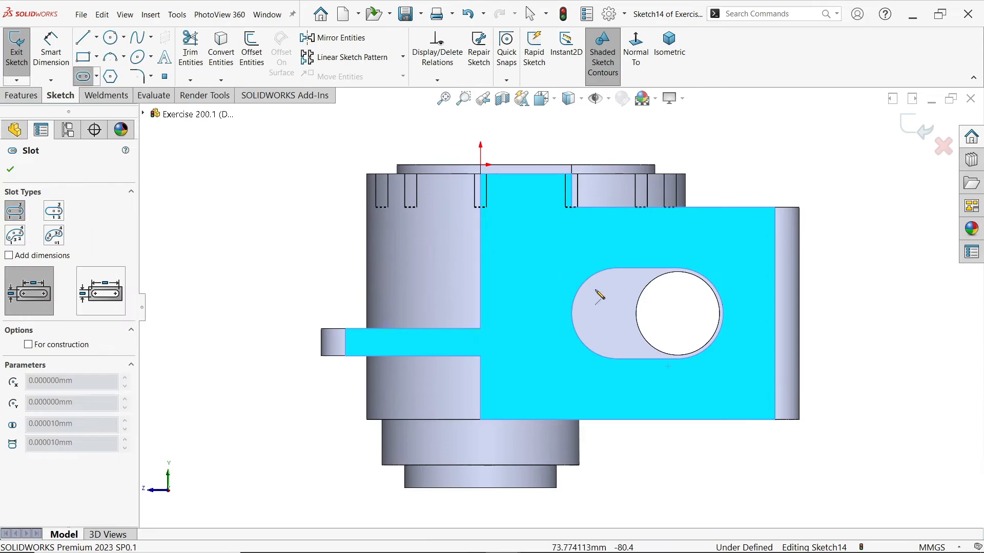
scroll(589, 298, down, 2)
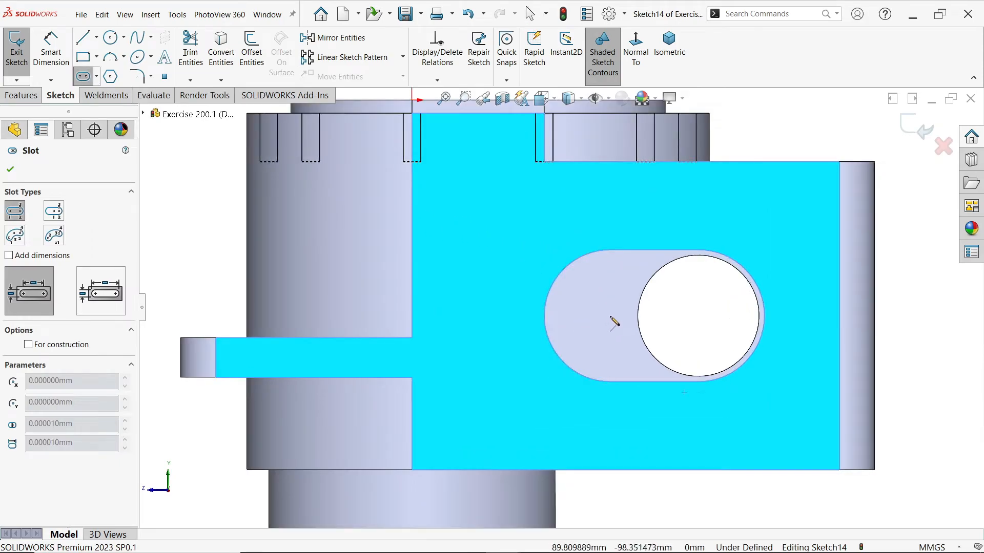
click(610, 316)
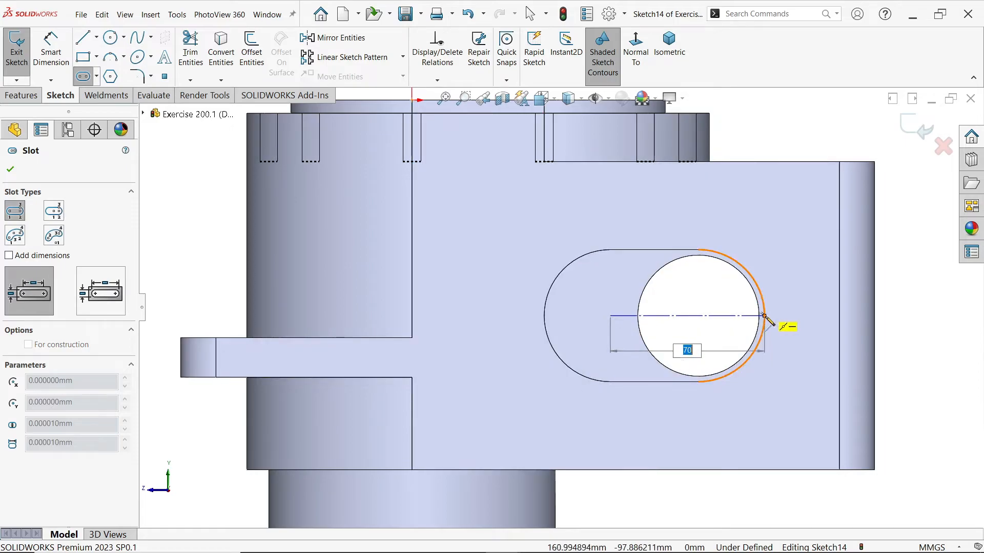
click(699, 317)
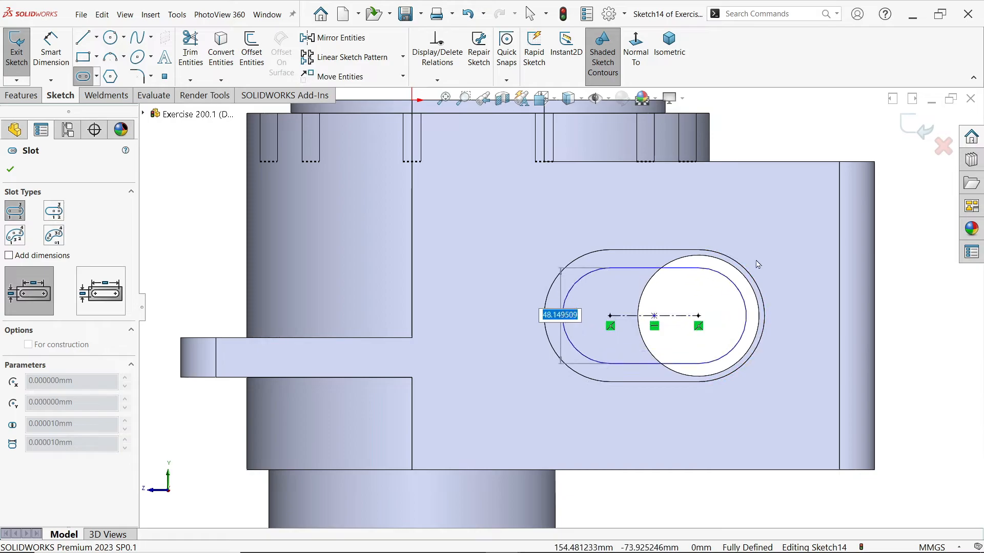
click(775, 316)
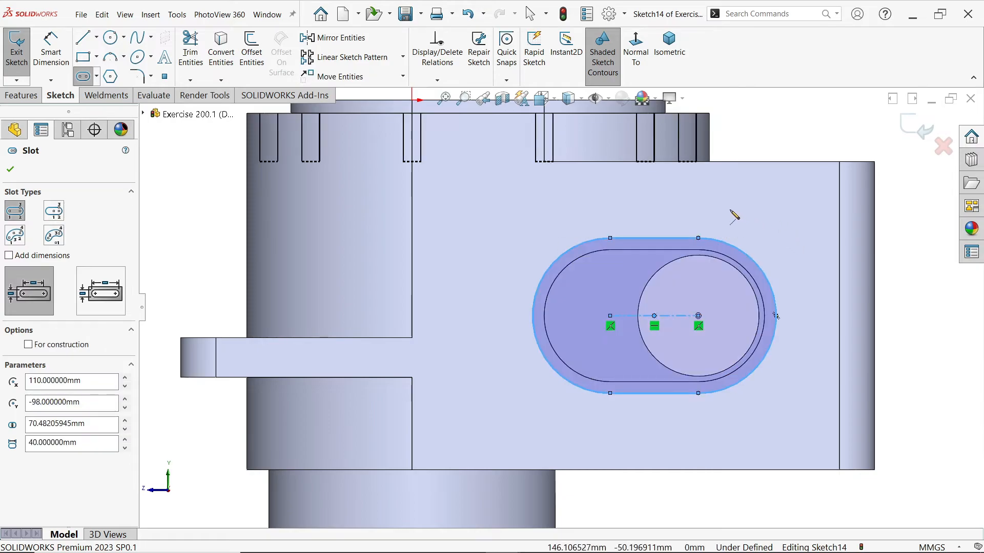
Convert the whole outer slot to construction geometry
key(Escape)
drag(798, 200, 517, 414)
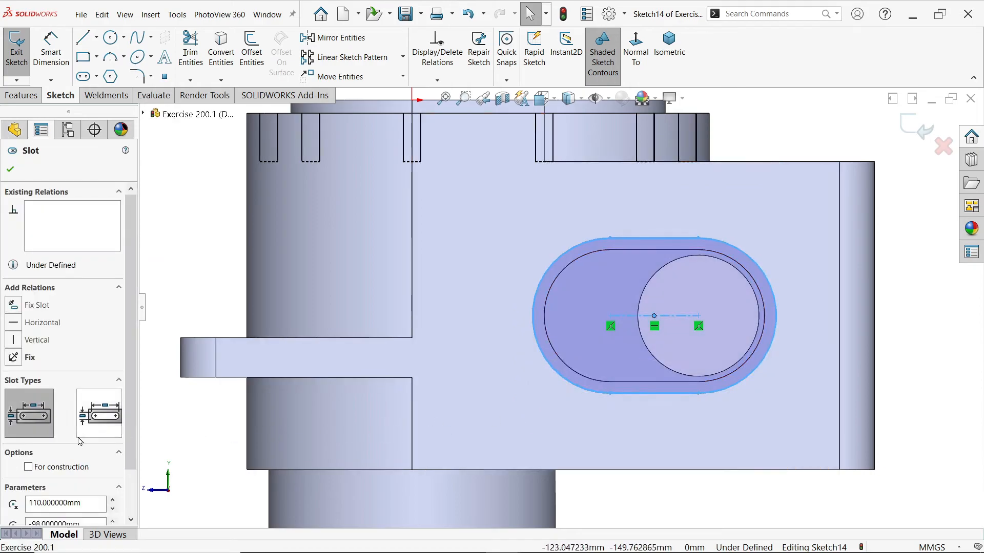
click(29, 467)
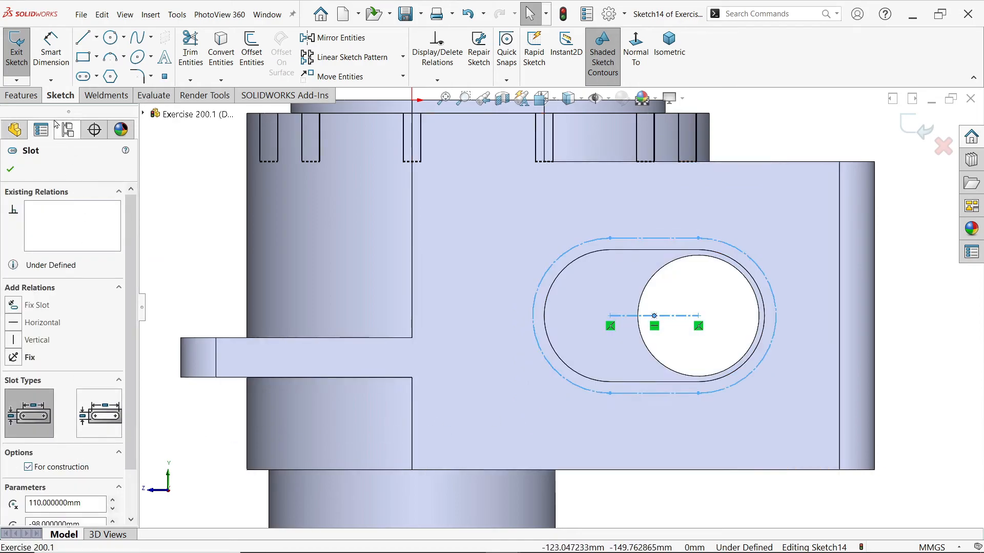
Dimension the outer construction slot's end arc to a radius of 40 mm
click(51, 51)
click(768, 269)
click(789, 234)
text(40)
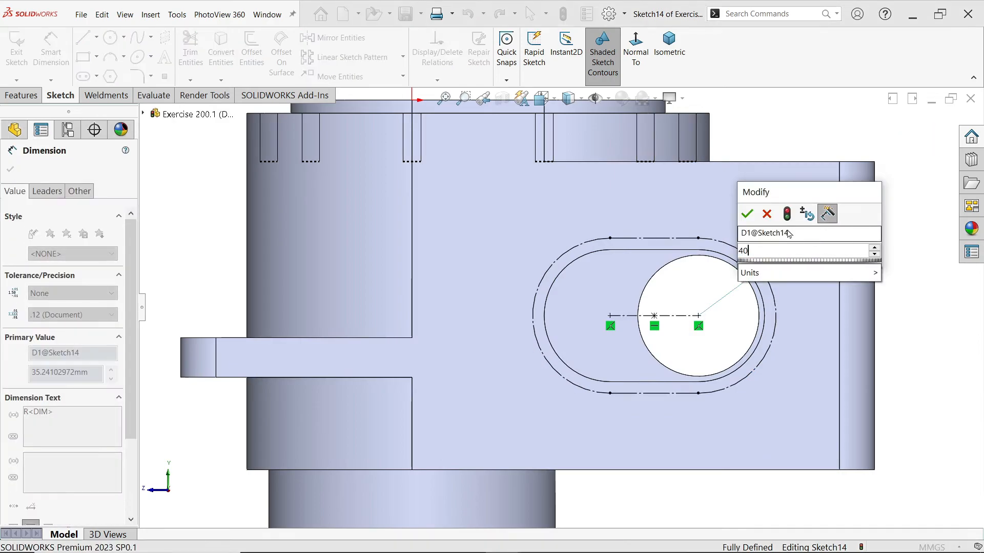
click(748, 213)
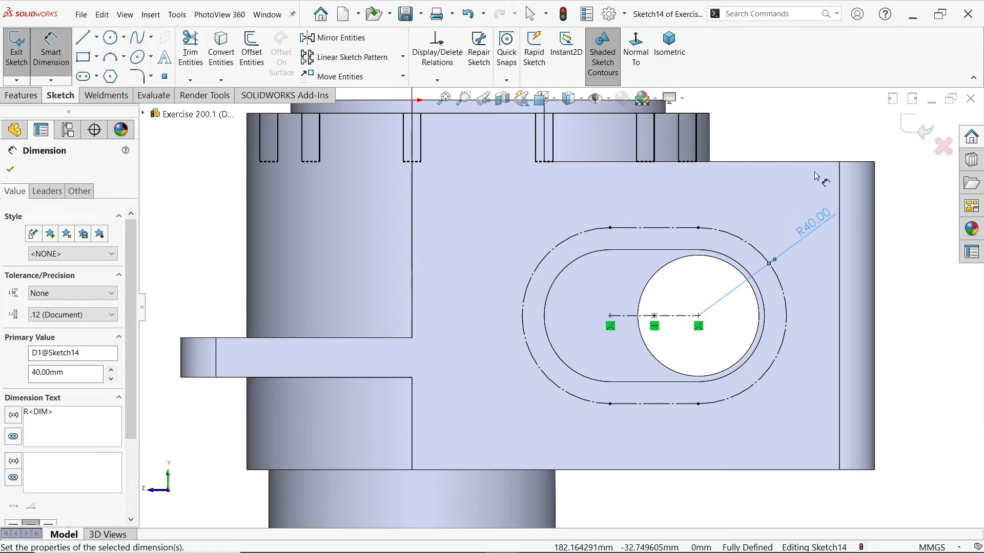
Draw a vertical centerline from the outer slot's upper-left tangent point to the left arc center, continuing with an angled centerline to the upper-left arc
click(96, 39)
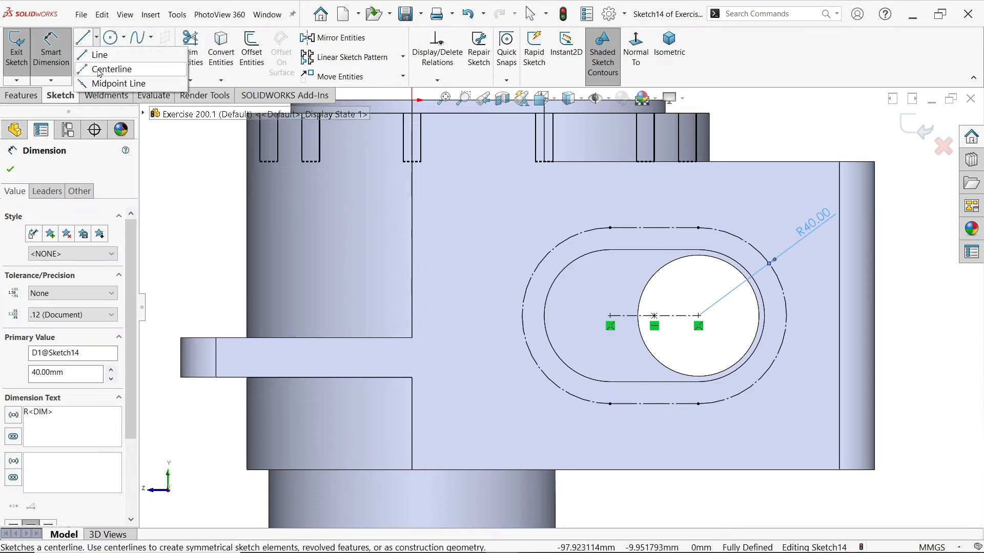
click(99, 71)
scroll(614, 272, down, 2)
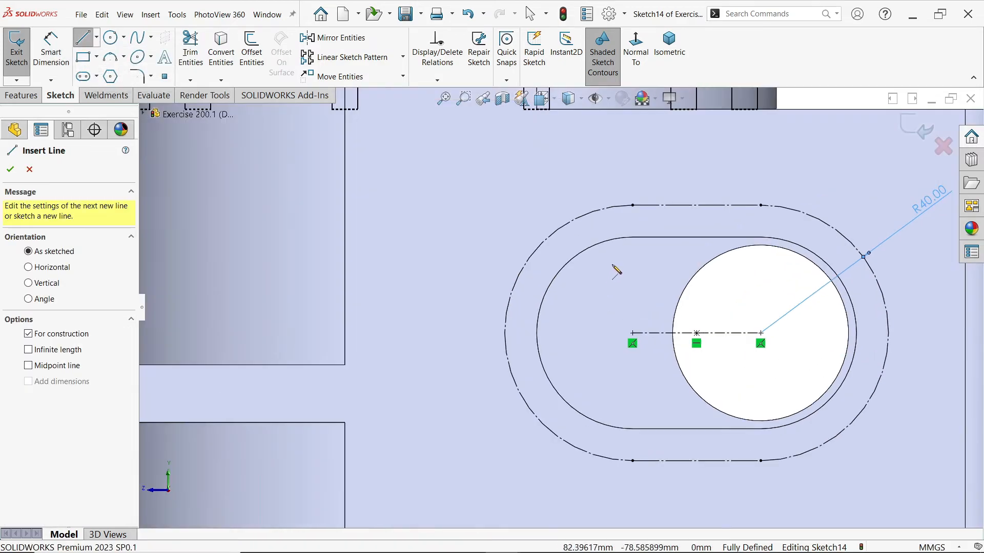
click(633, 206)
click(632, 333)
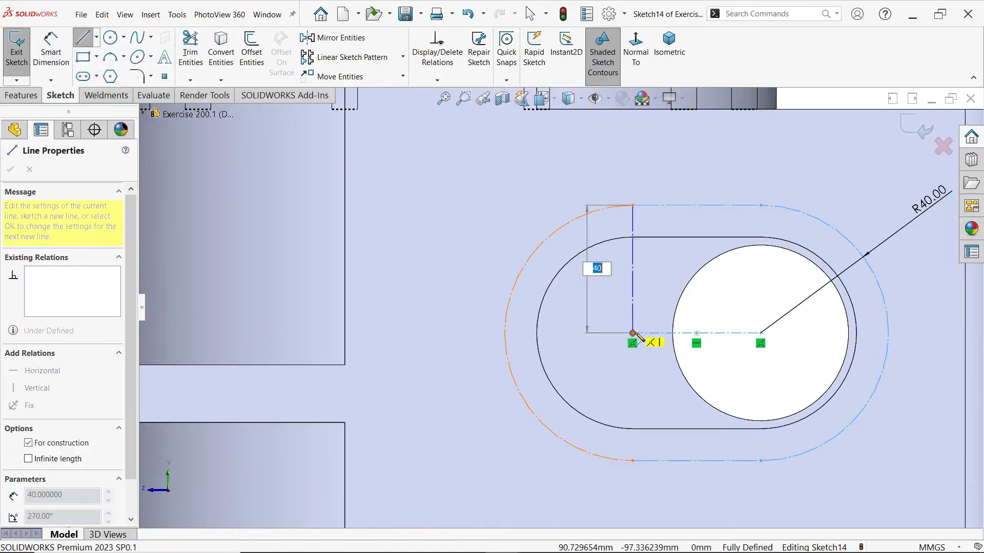
click(530, 257)
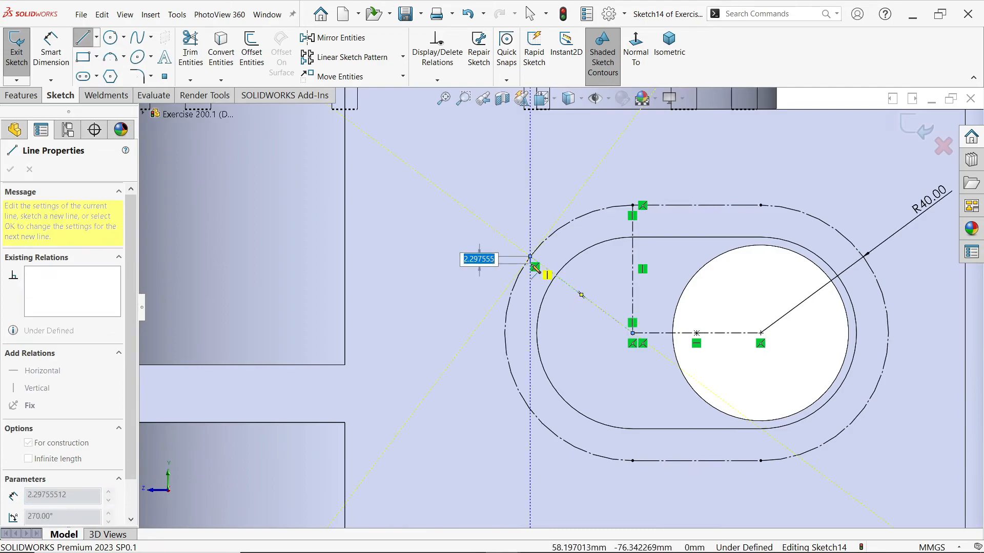
key(Escape)
Draw an angled centerline from the left arc center to the lower-left part of the outer slot's arc
click(96, 37)
click(106, 72)
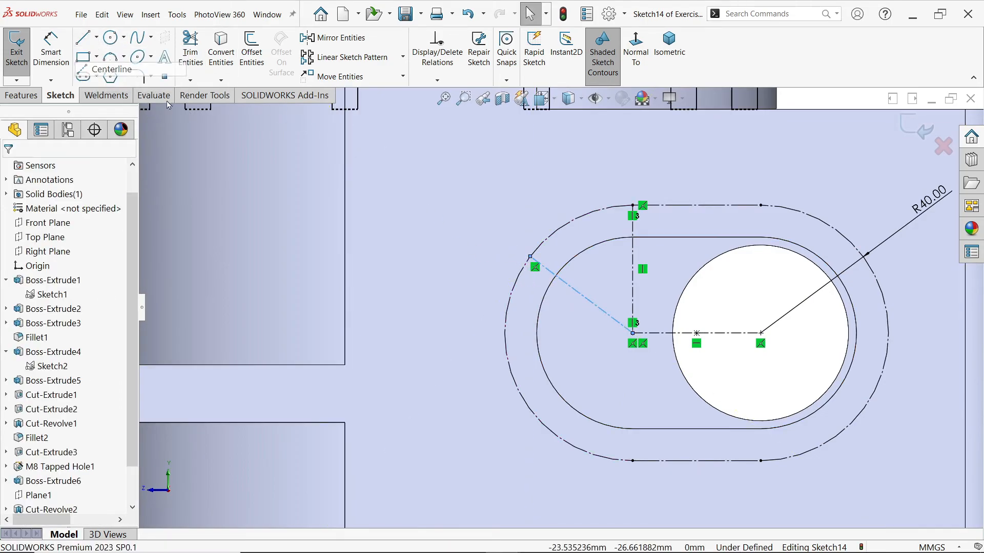
click(633, 334)
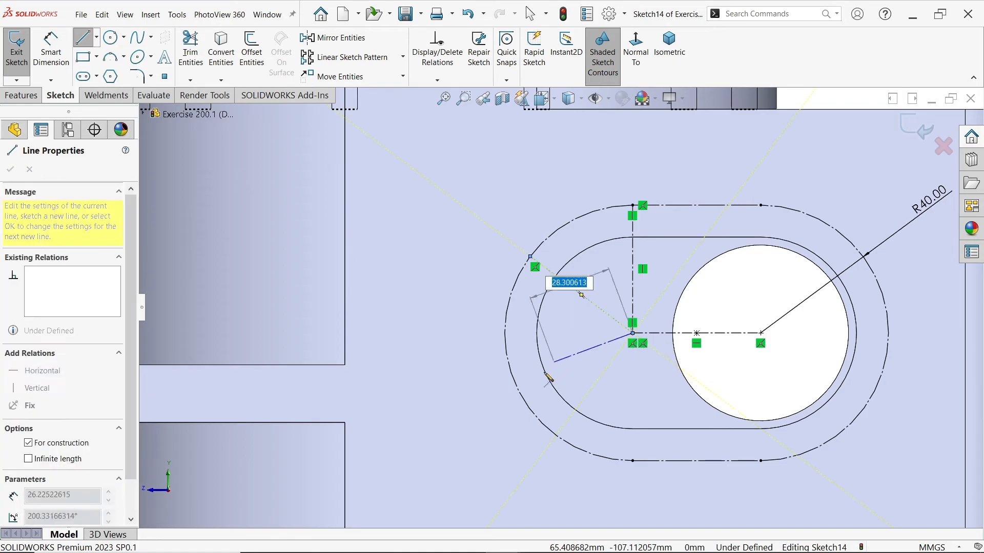
click(533, 413)
key(Escape)
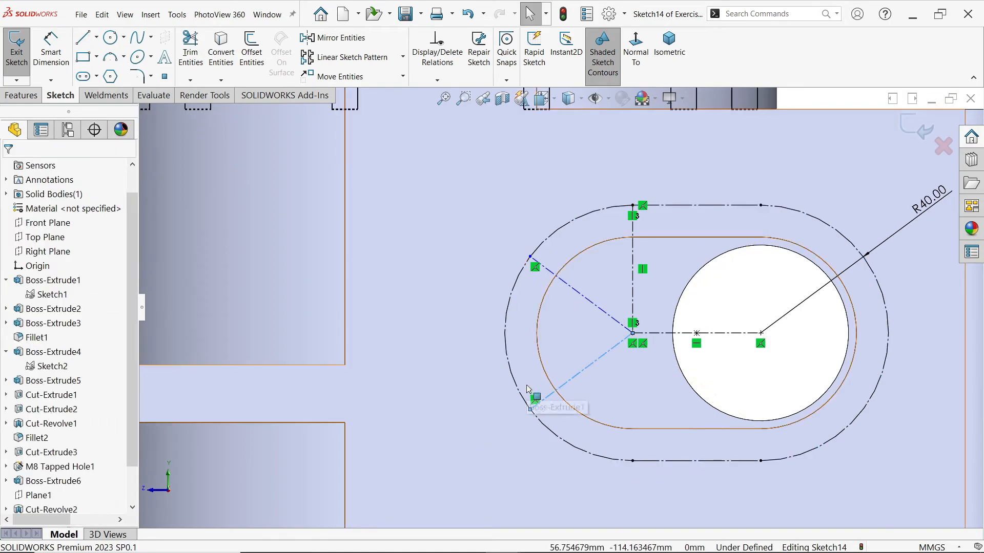
Draw a vertical centerline from the midpoint of the slot's center line up to its upper straight edge
click(96, 37)
click(106, 66)
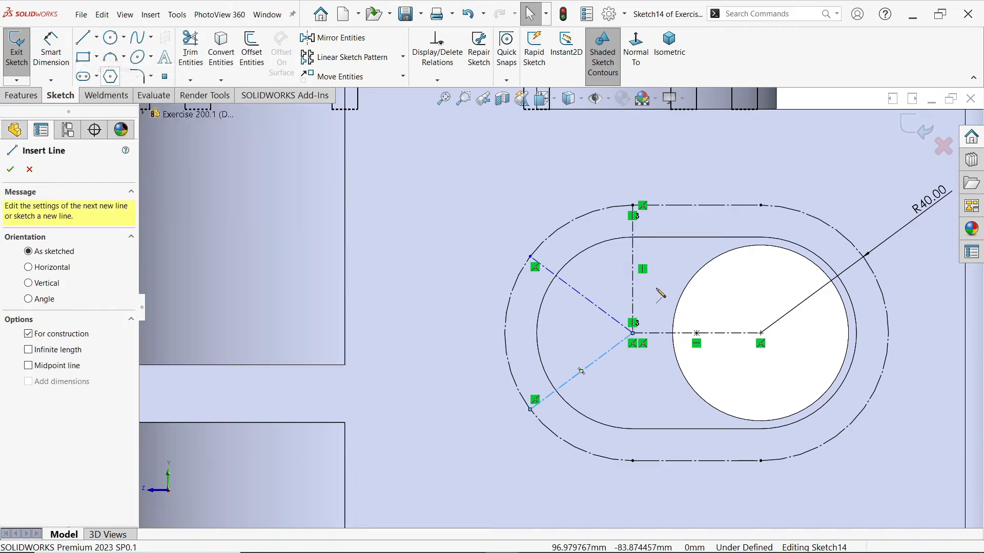
click(696, 333)
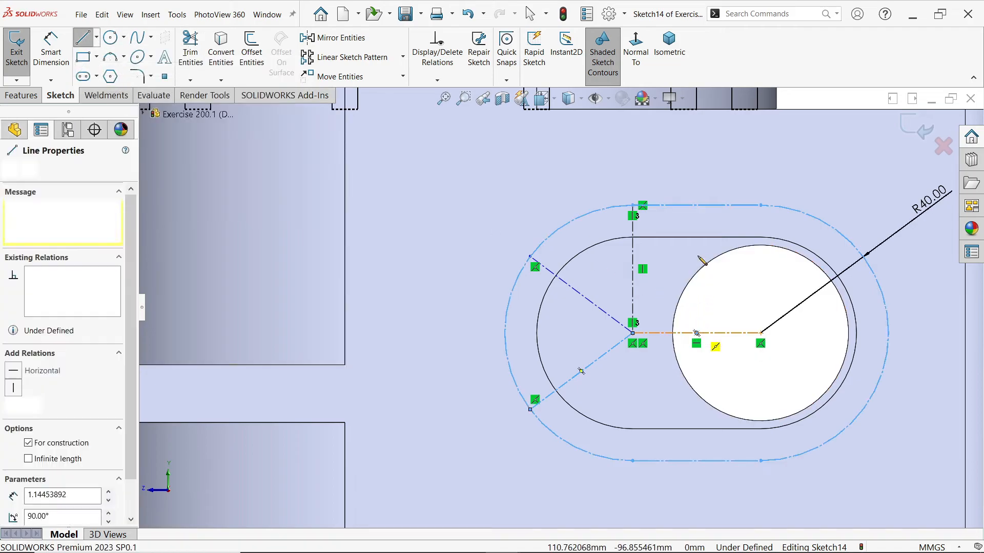
click(696, 205)
key(Escape)
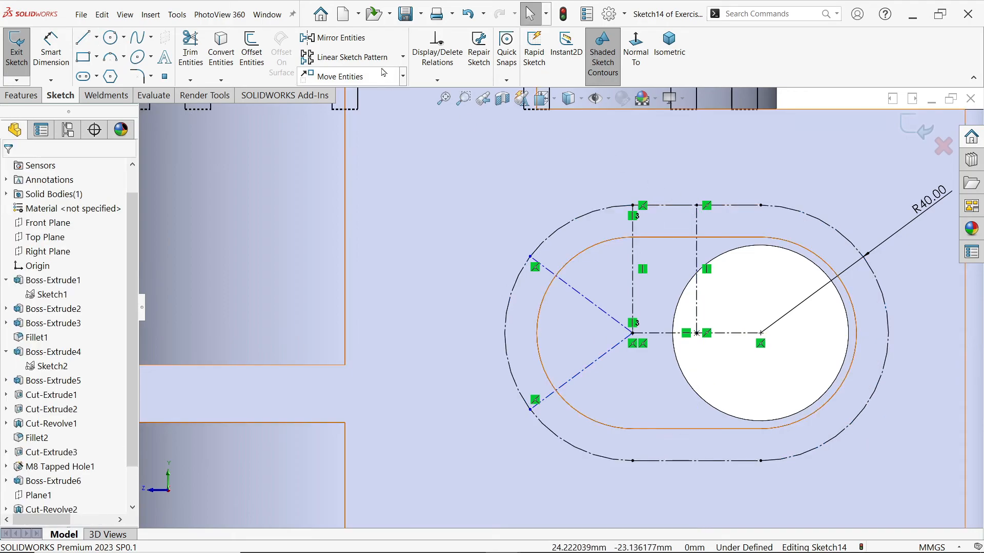
click(339, 37)
click(633, 287)
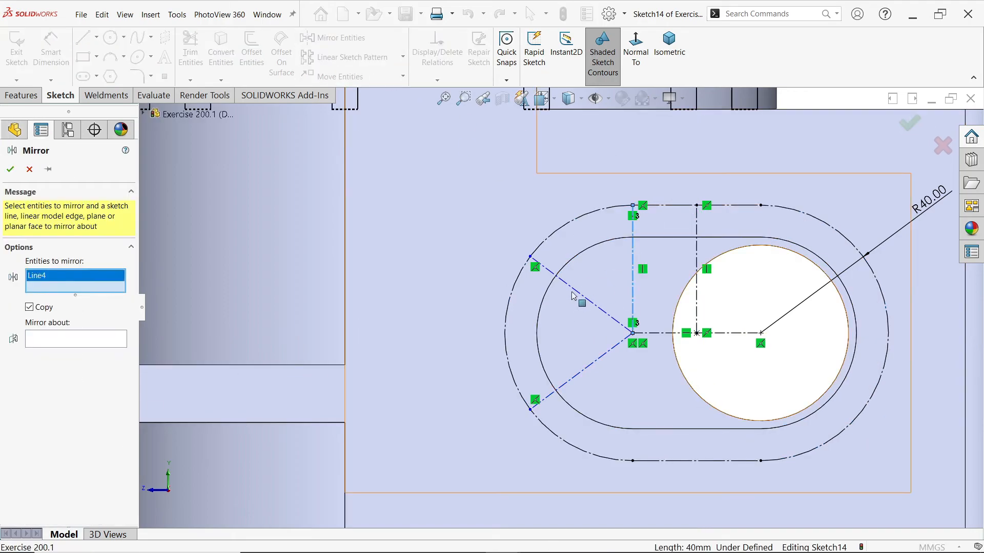
click(30, 170)
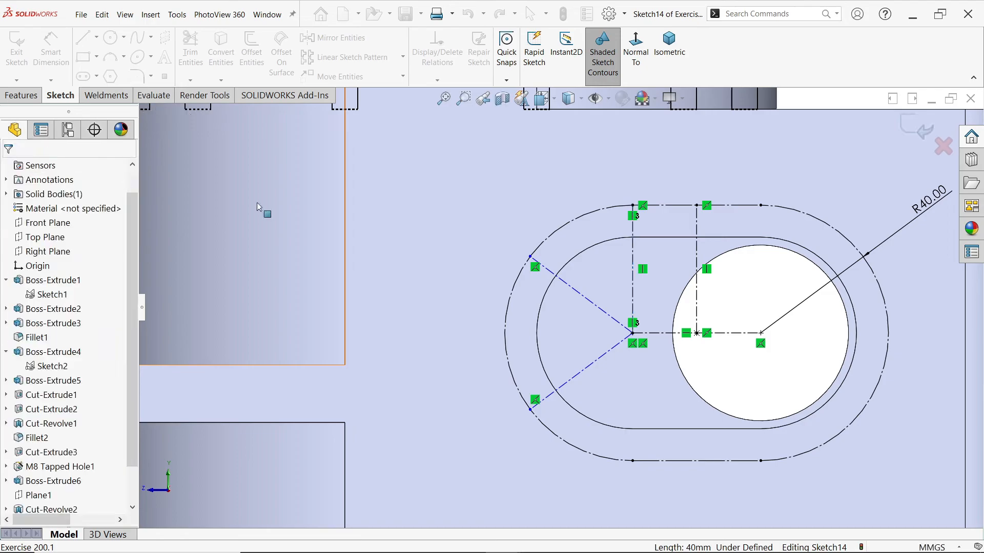
click(634, 291)
click(585, 267)
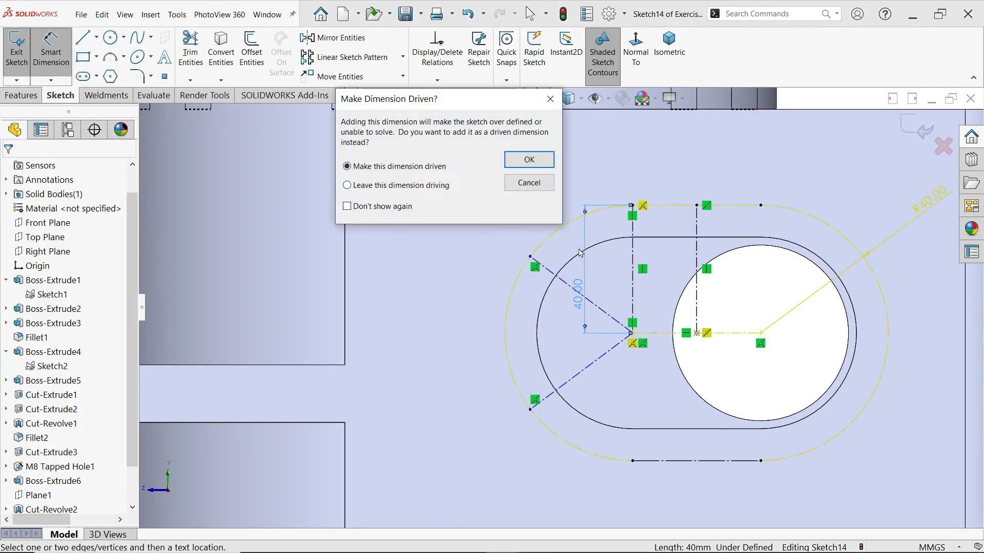
click(551, 101)
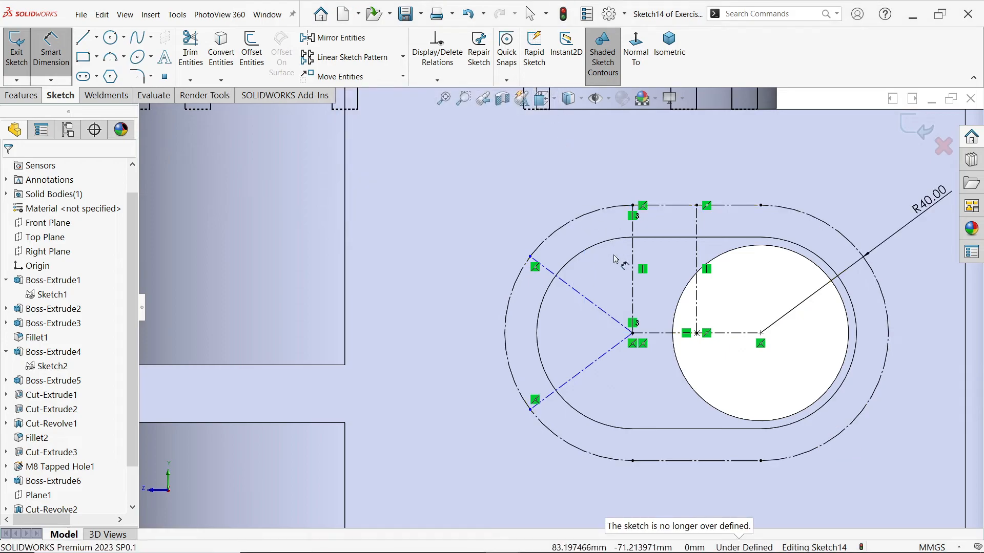
Set the angle between the left vertical centerline and the upper angled centerline to 60°
click(634, 279)
click(595, 302)
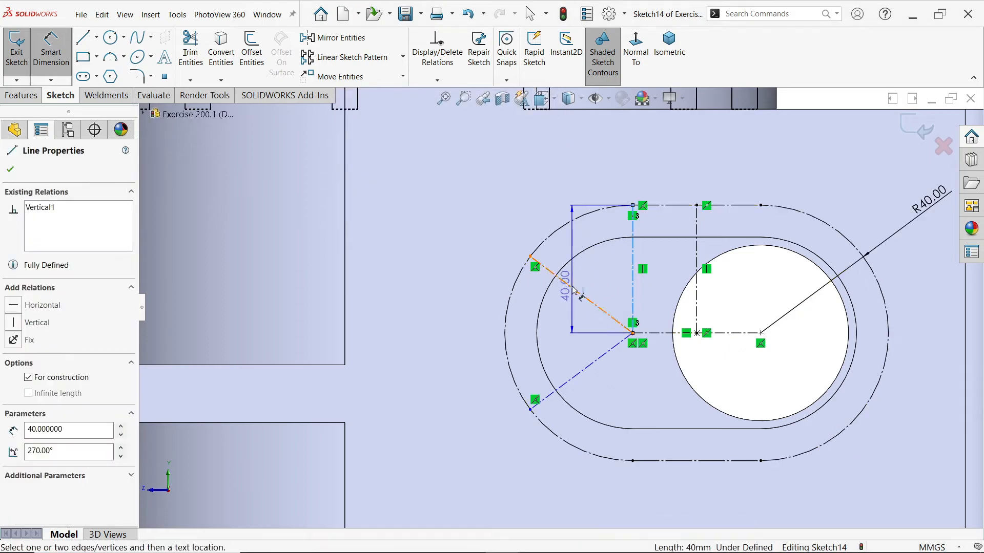
click(509, 192)
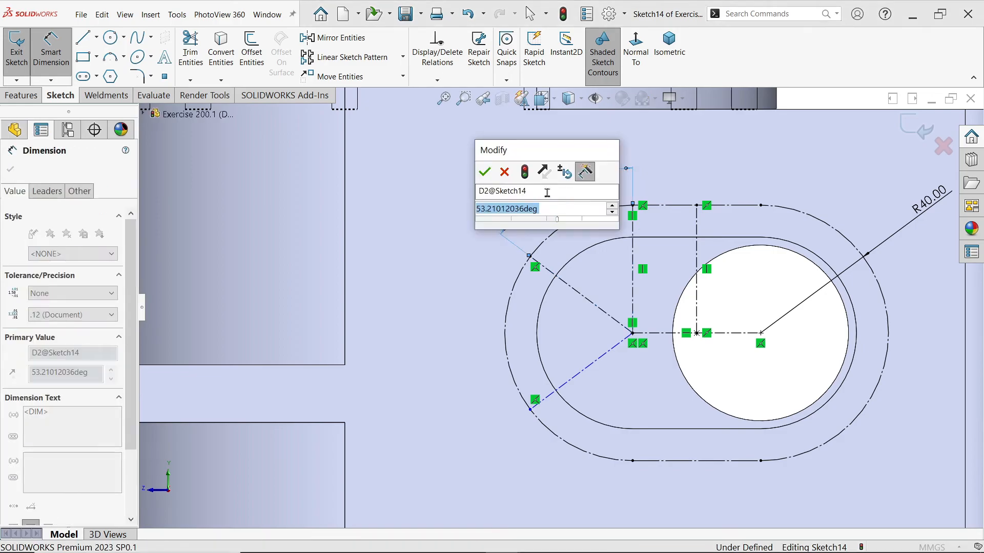
text(60)
key(Return)
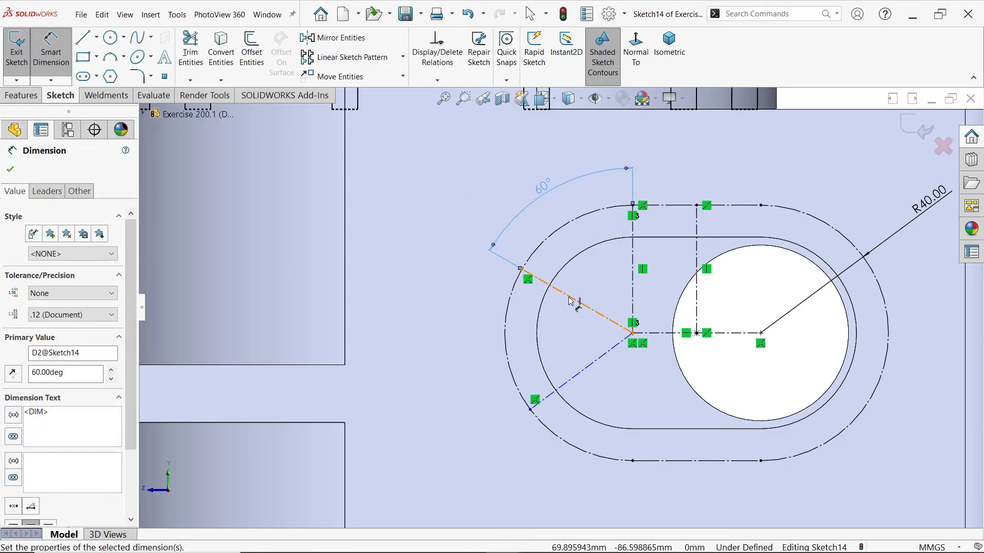
Set the angle between the upper and lower angled centerlines at the left arc center to 60°
click(575, 299)
click(581, 378)
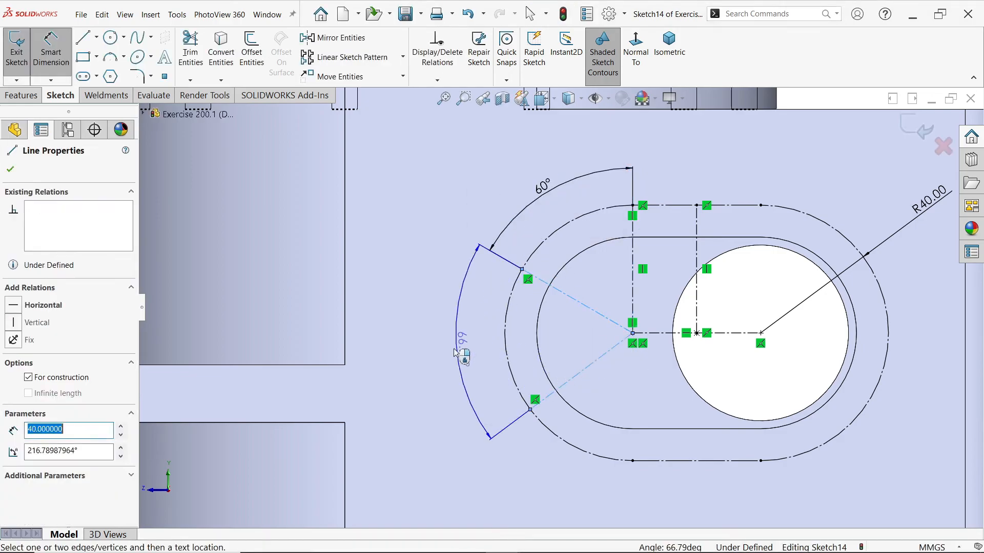
click(453, 340)
text(60)
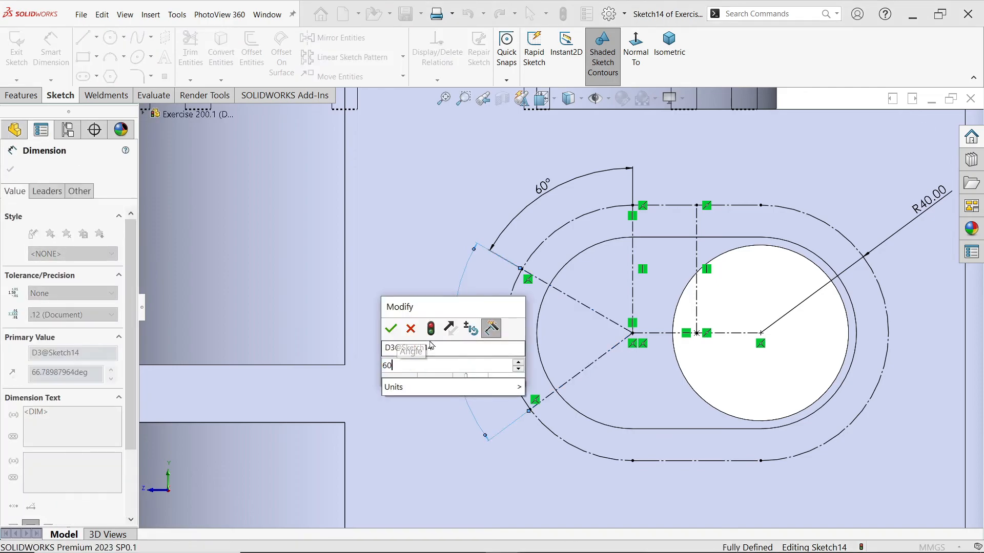
click(391, 328)
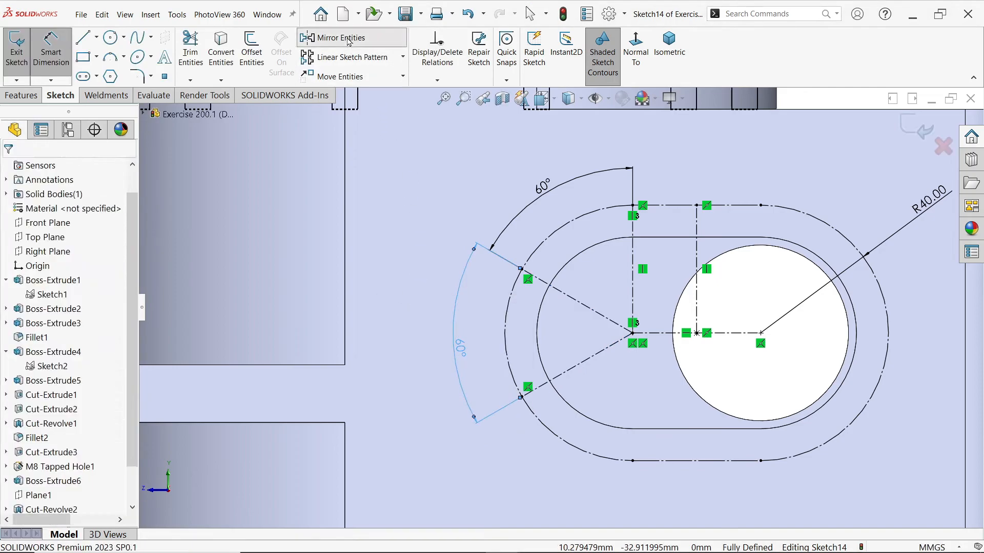
Mirror the two angled centerlines about the slot's middle vertical centerline and reposition the R40 dimension closer to the slot
click(342, 37)
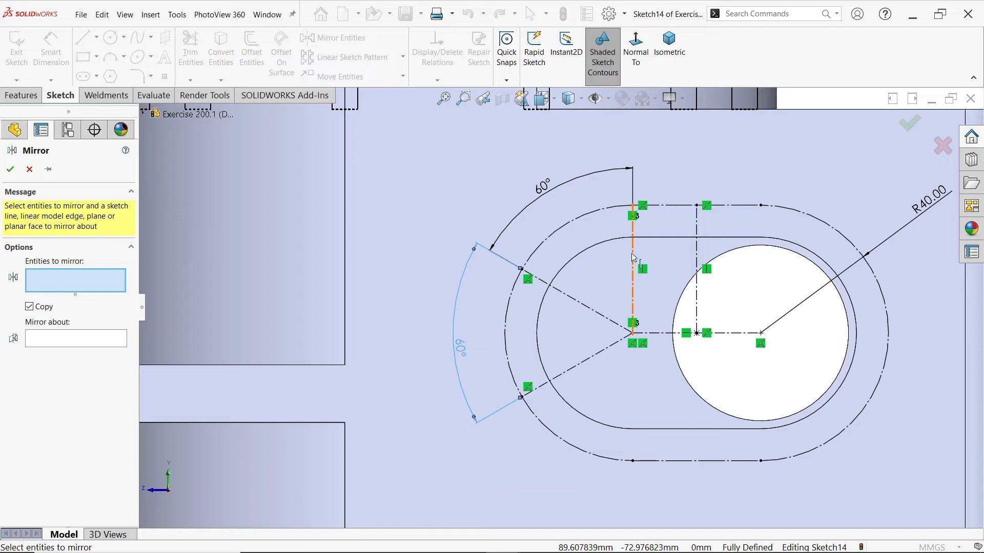
click(587, 308)
click(587, 364)
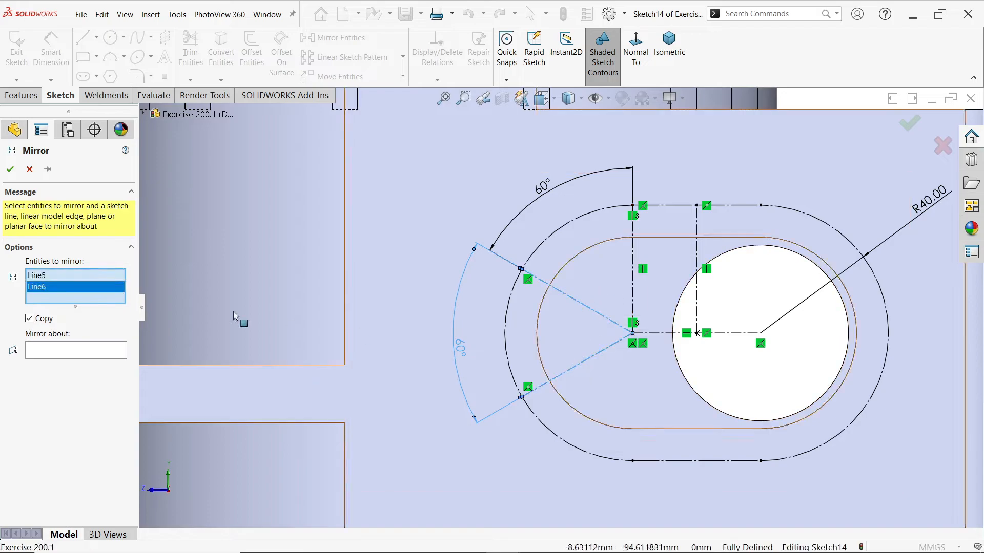
click(71, 350)
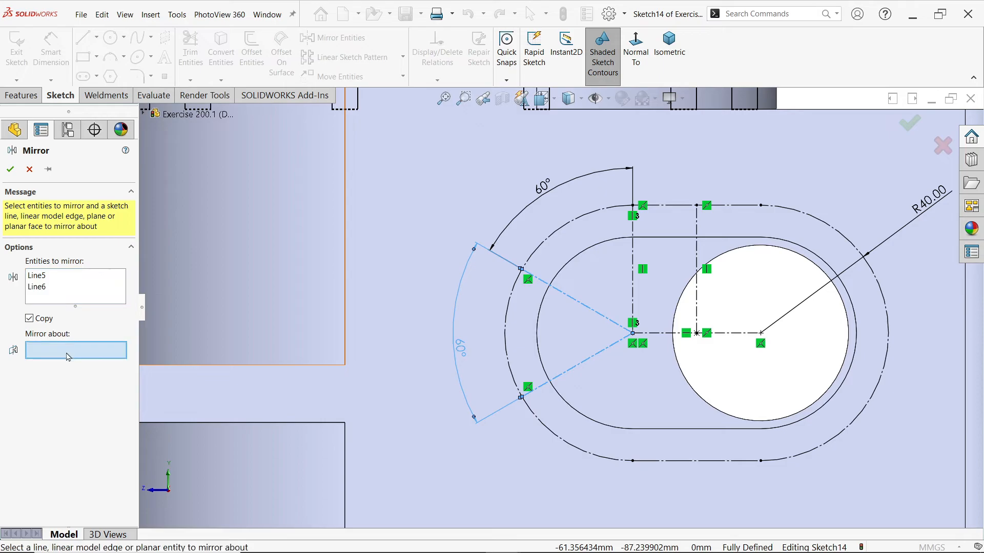
click(698, 299)
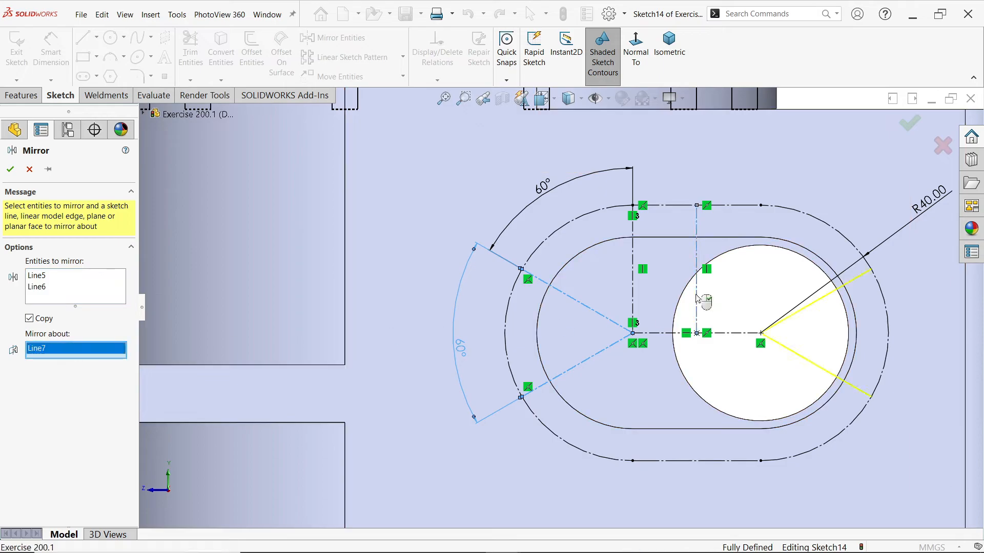
click(11, 170)
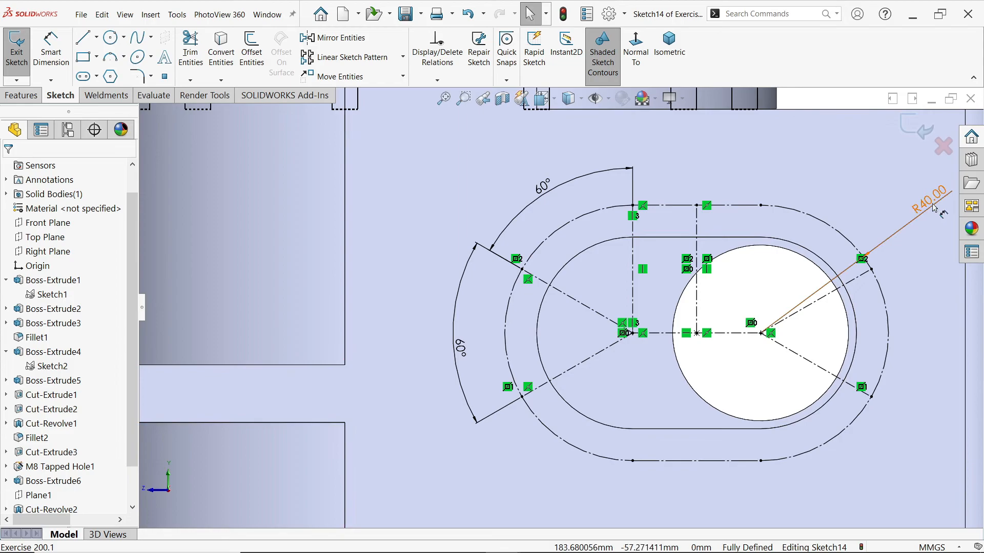
click(871, 179)
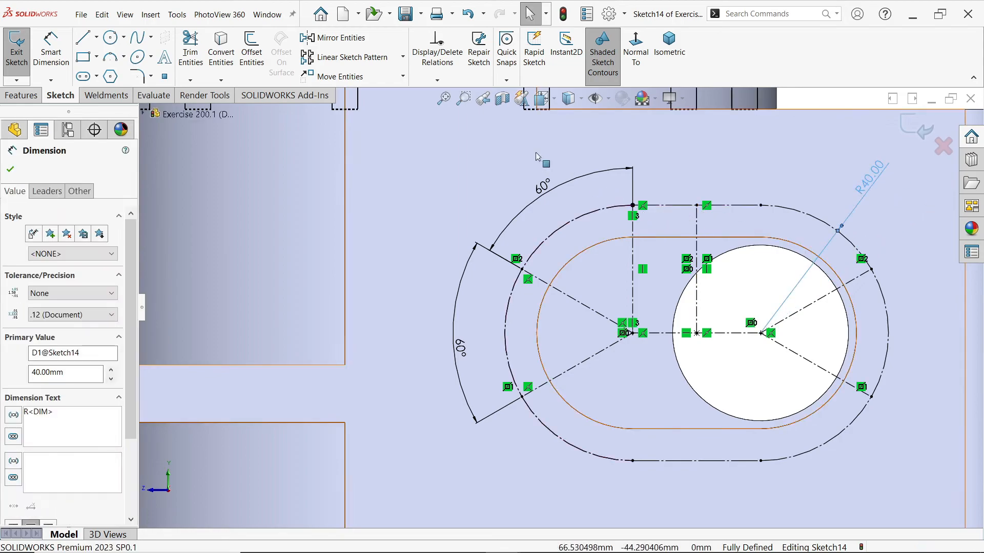
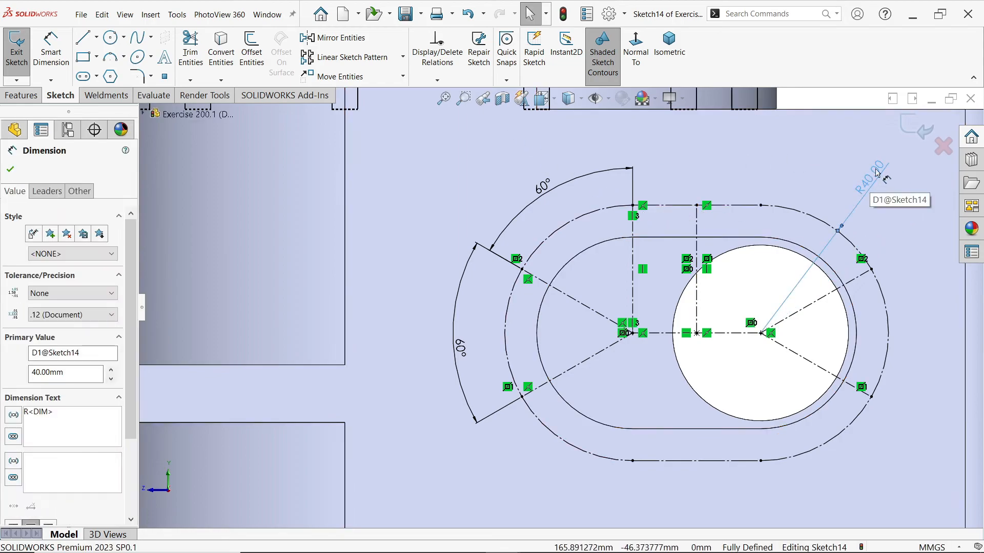
Exit the layout sketch and specify an ISO Bottoming Tapped Hole of size M10 with the Hole Wizard
click(917, 133)
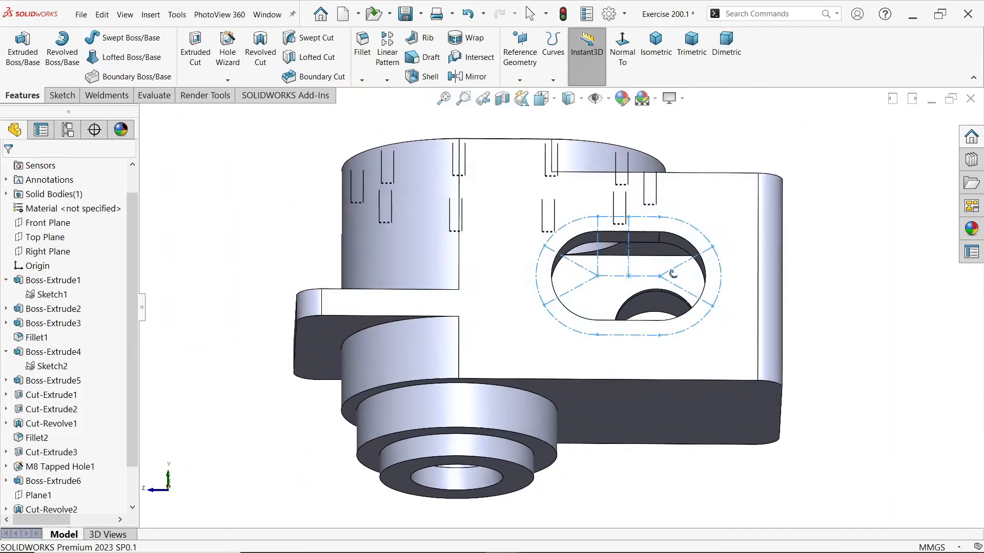
click(224, 59)
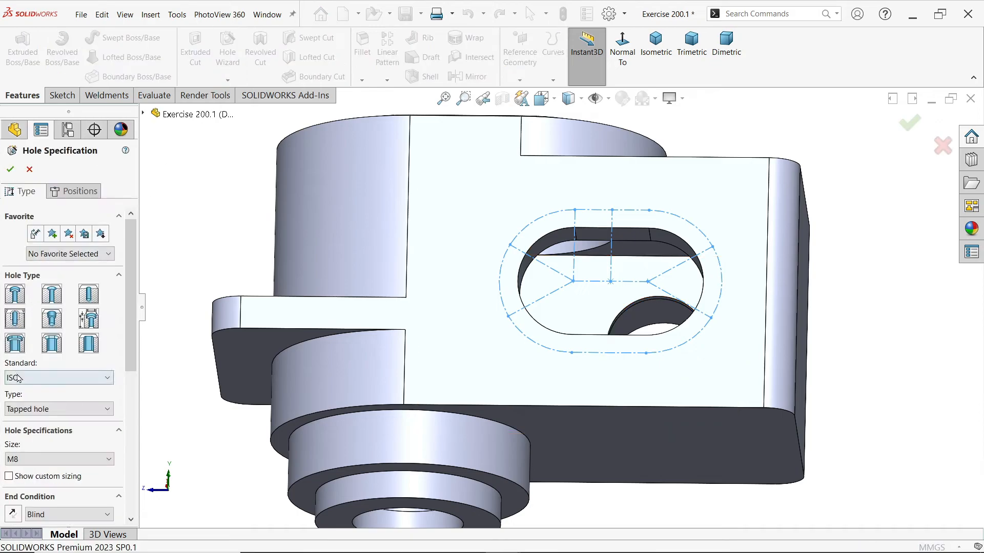
click(18, 410)
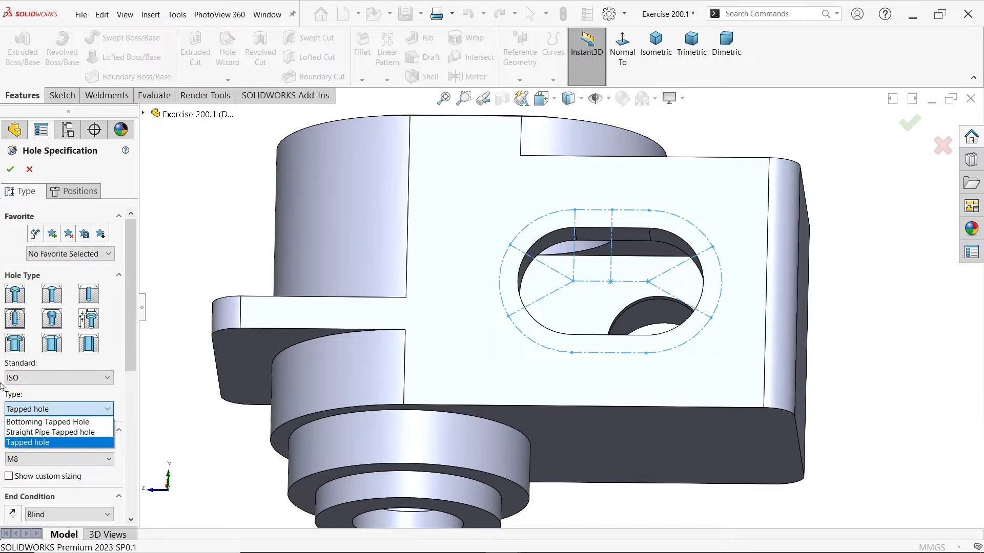
click(61, 422)
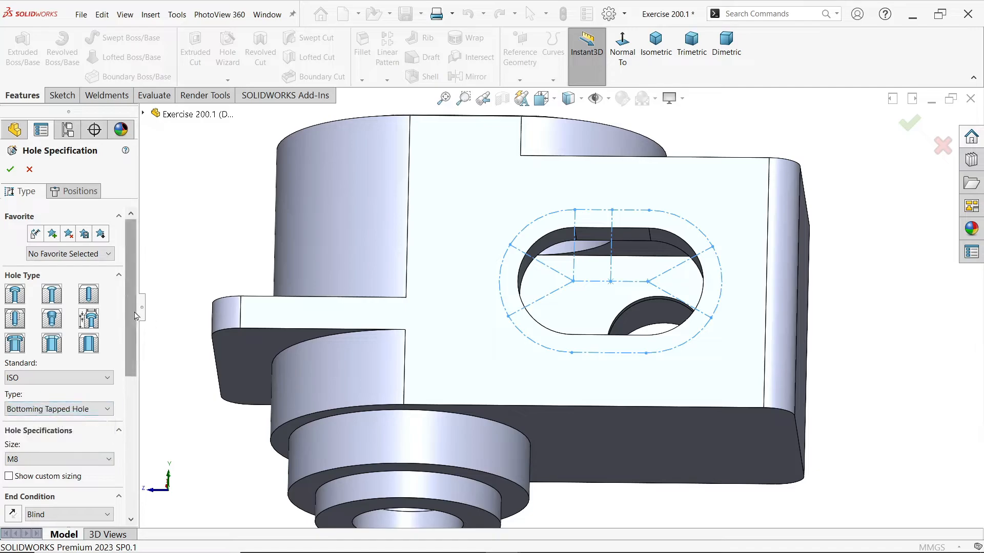
scroll(62, 333, down, 3)
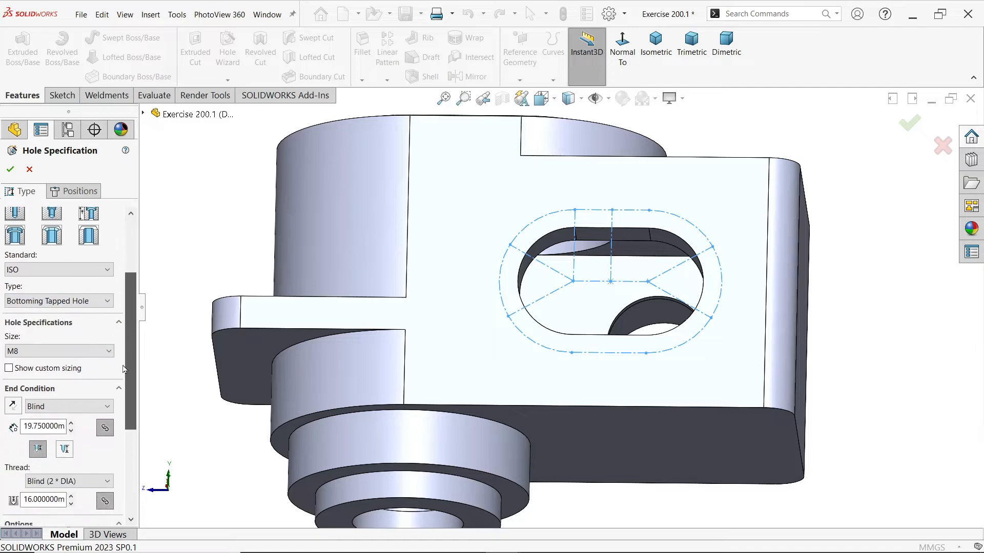
click(36, 353)
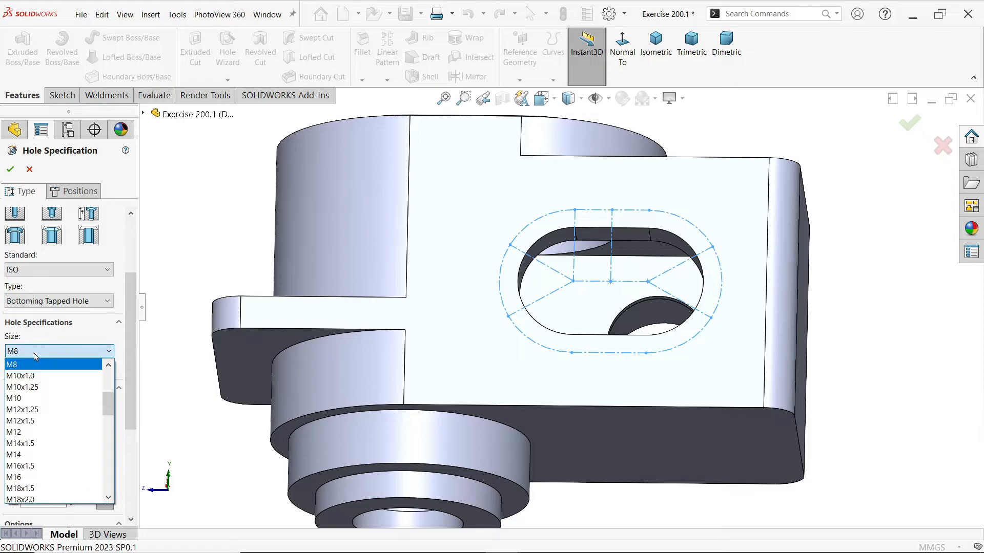
click(29, 399)
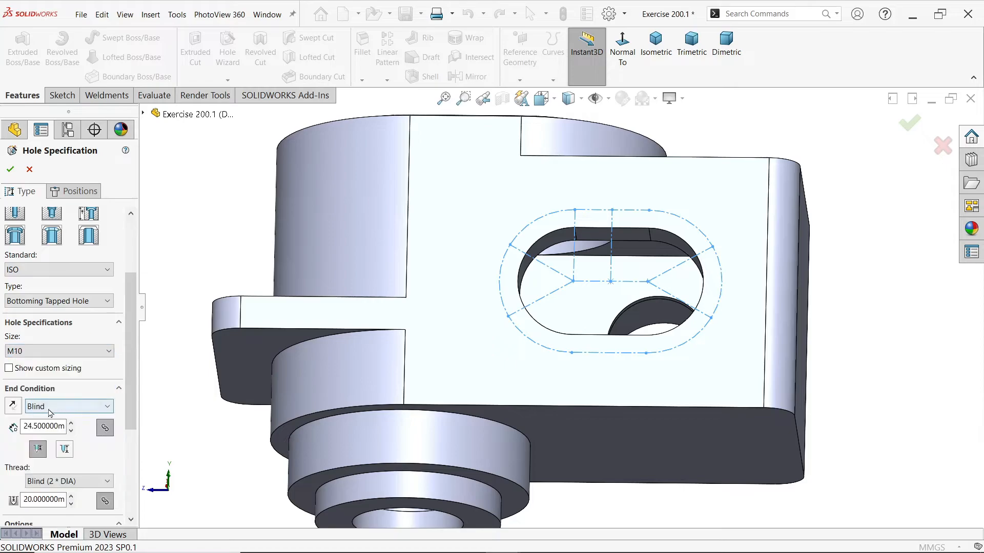
Set the M10 hole's end condition to Up To Next for both hole and thread
click(47, 410)
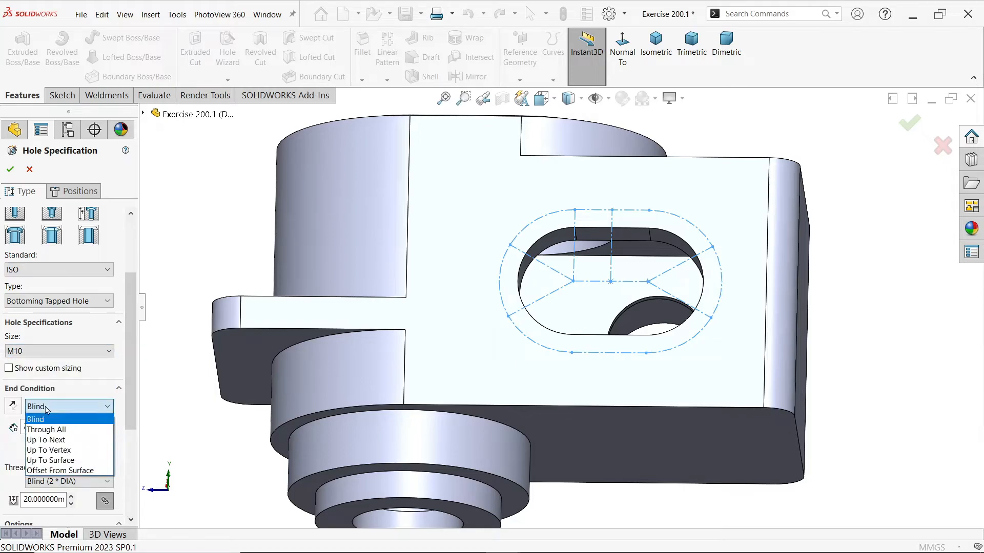
click(57, 439)
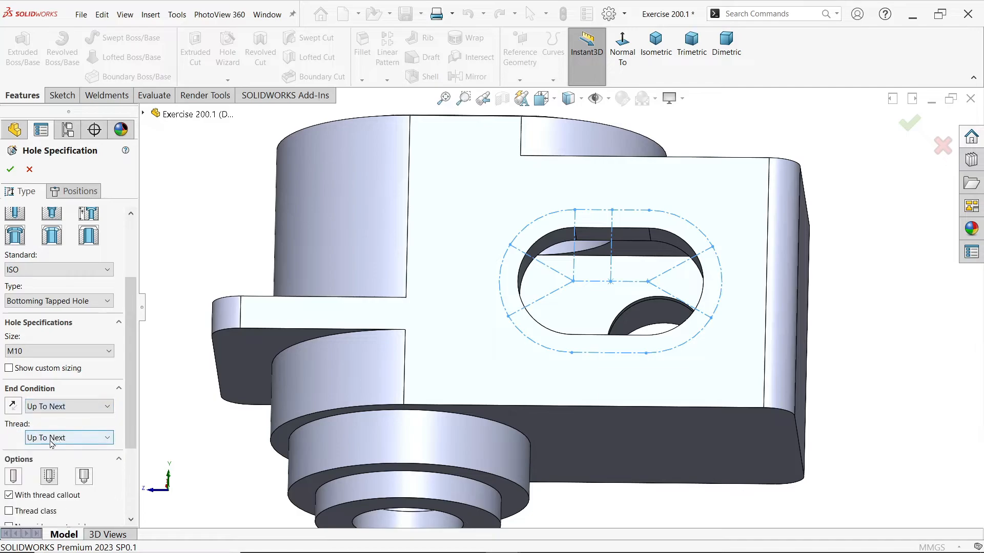
scroll(121, 389, down, 4)
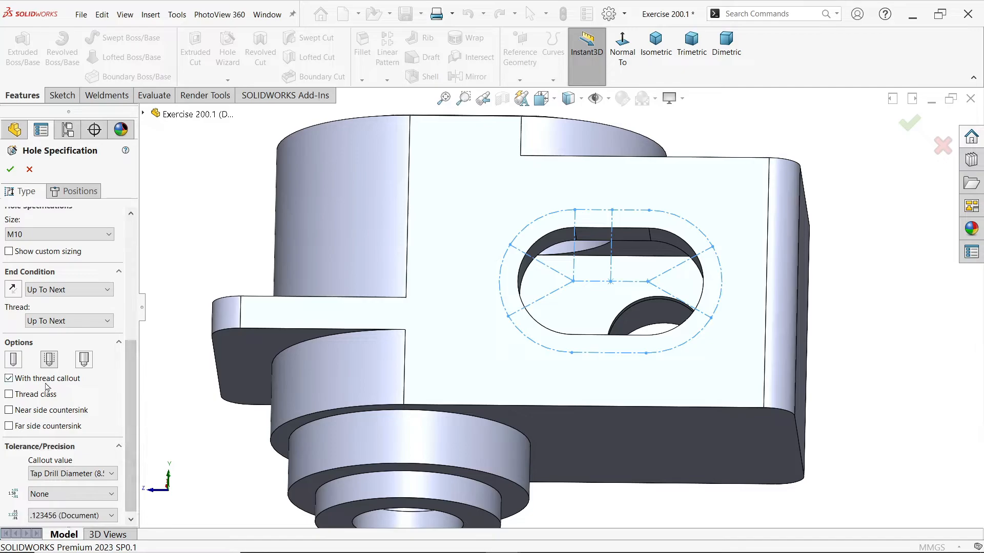
drag(126, 408, 128, 302)
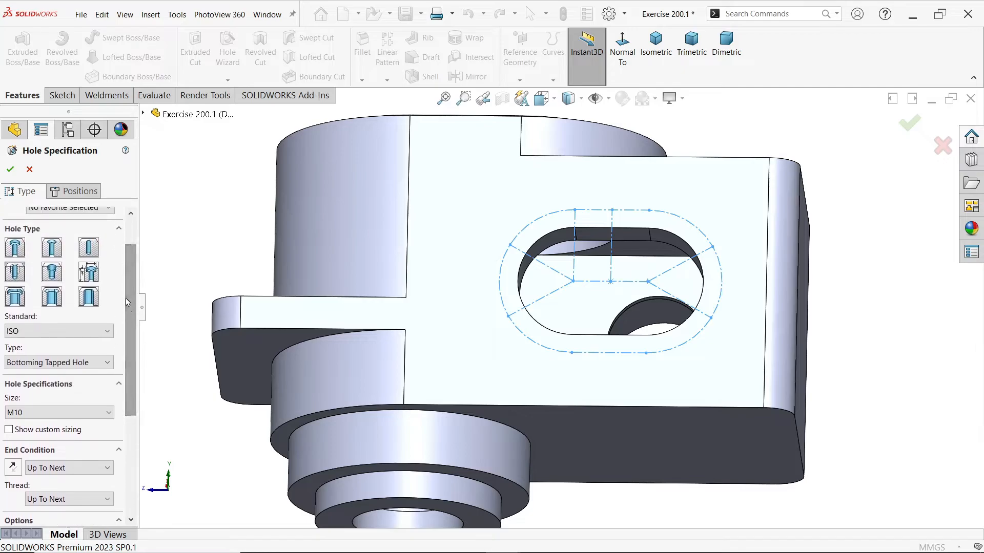
Place the eight M10 holes on the slotted side face at the layout sketch's tangent points and angled centerline ends
click(78, 193)
click(492, 223)
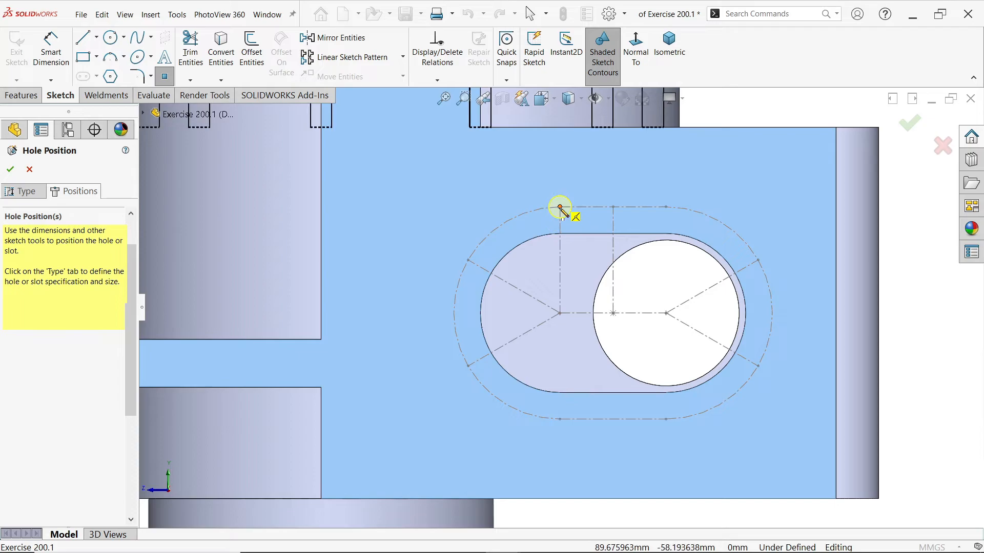
click(560, 207)
click(666, 207)
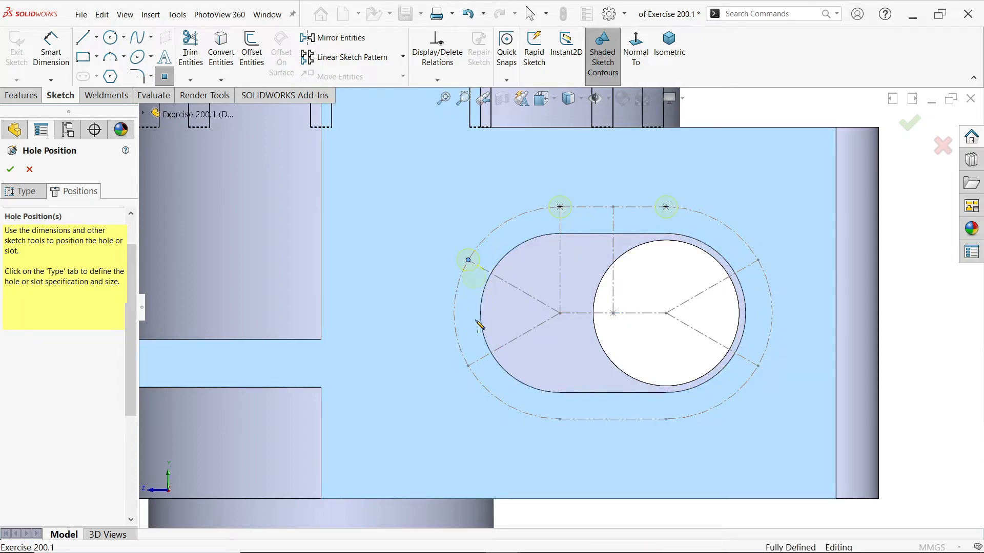
click(468, 367)
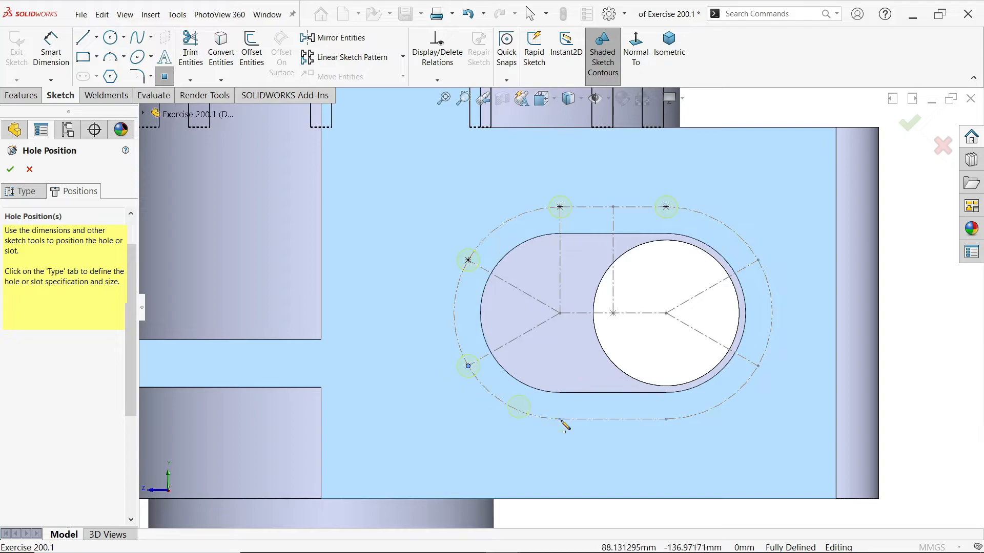
click(559, 419)
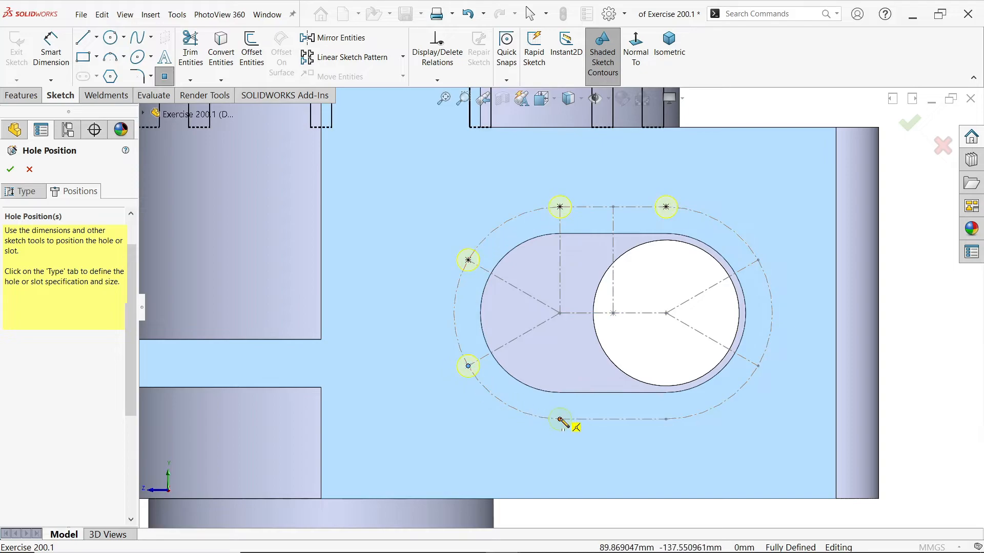
click(666, 419)
click(758, 367)
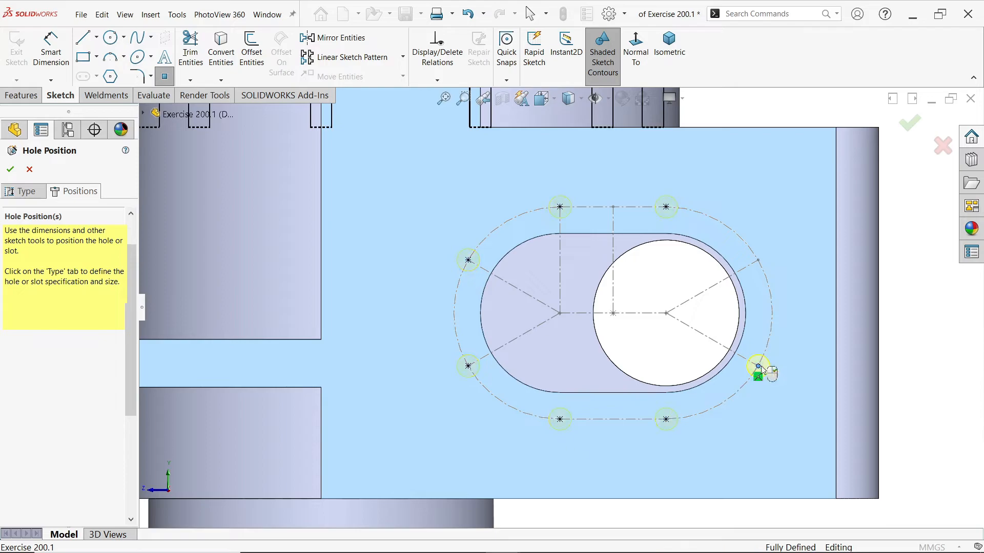
click(758, 261)
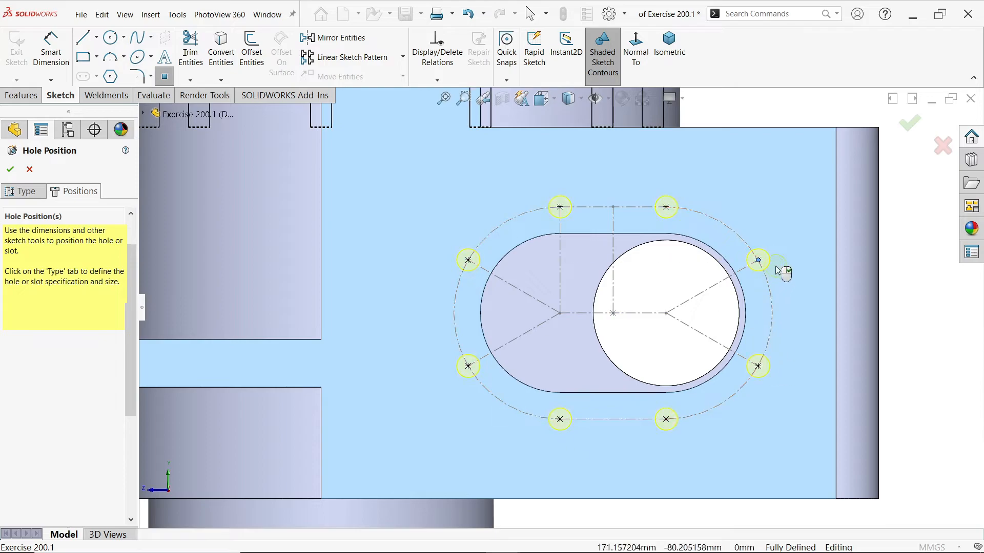
middle_drag(768, 251, 749, 302)
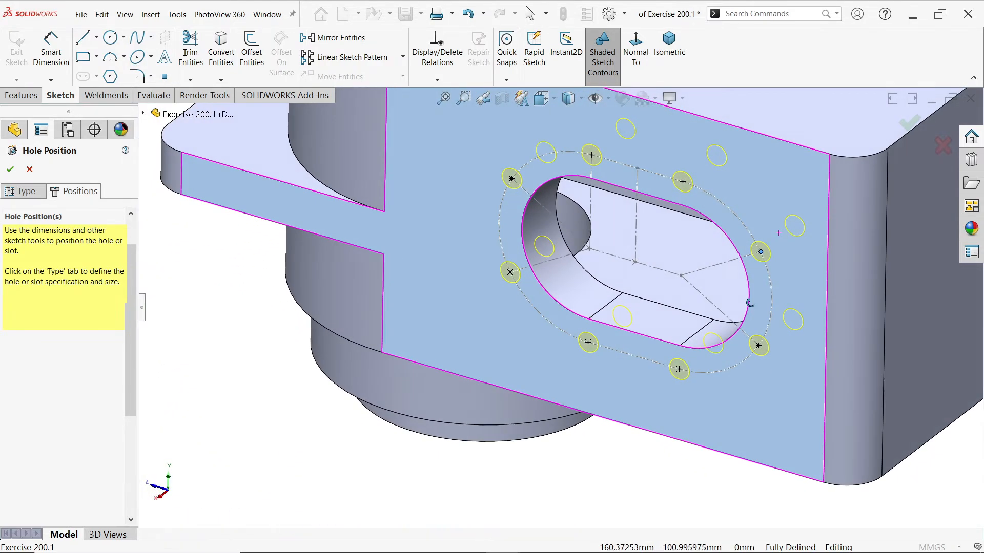
click(10, 171)
Hide the slot-shaped layout sketch, Sketch14, around the side opening
middle_drag(457, 238, 592, 437)
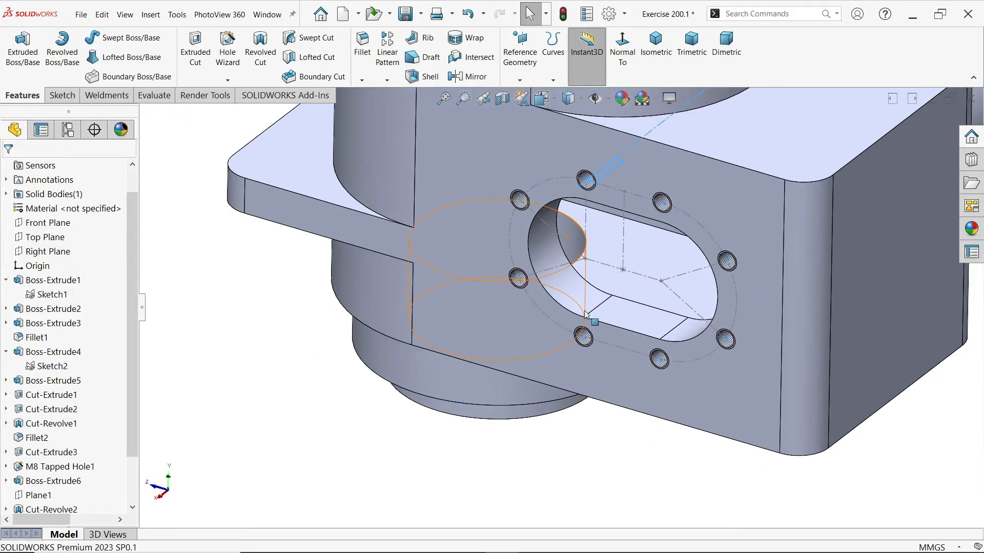
click(592, 437)
scroll(653, 205, down, 2)
drag(129, 411, 126, 487)
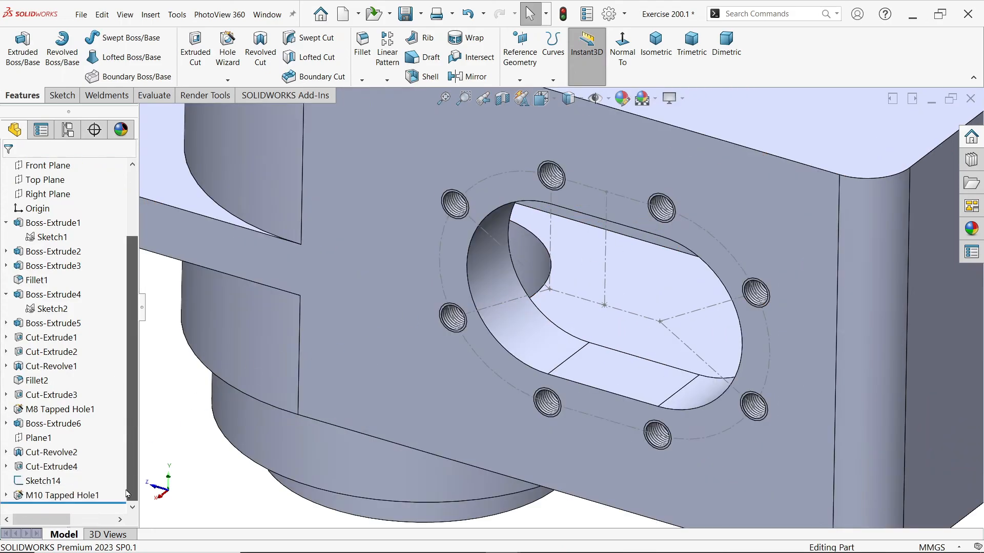
click(54, 482)
click(63, 464)
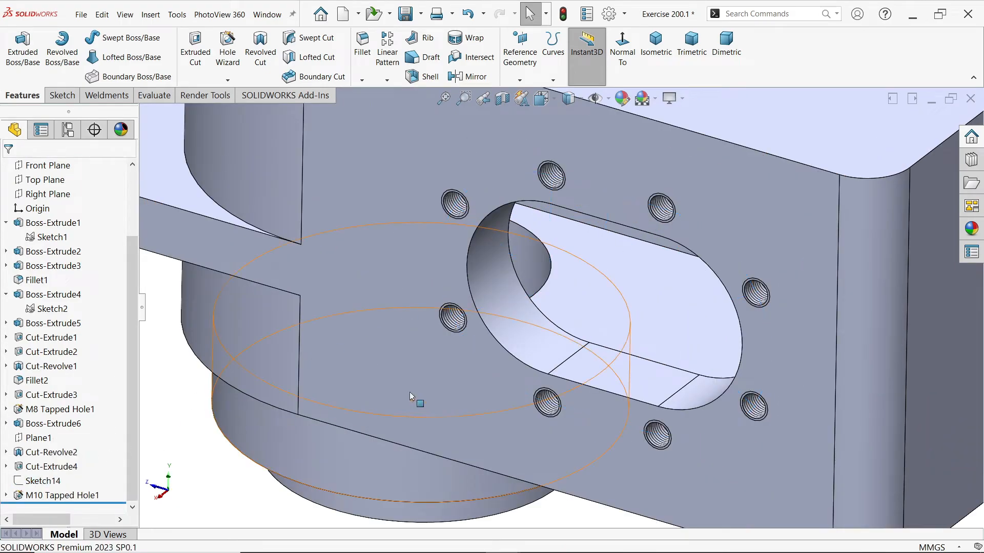
Show the whole part in isometric view and turn on RealView Graphics
mouse_move(621, 288)
middle_down()
mouse_move(634, 215)
mouse_move(648, 199)
mouse_move(611, 356)
mouse_move(628, 312)
middle_up()
scroll(610, 313, up, 4)
scroll(609, 313, up, 2)
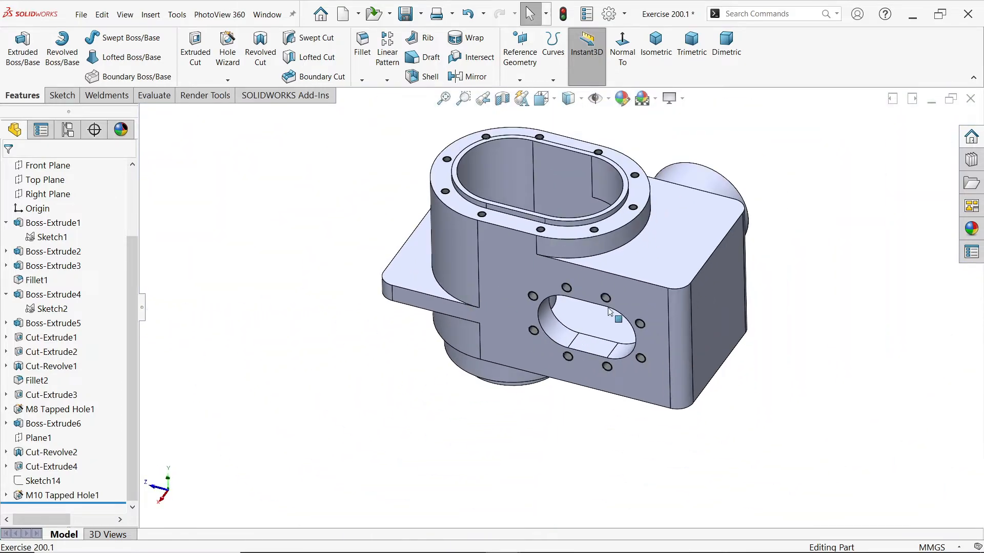
click(661, 65)
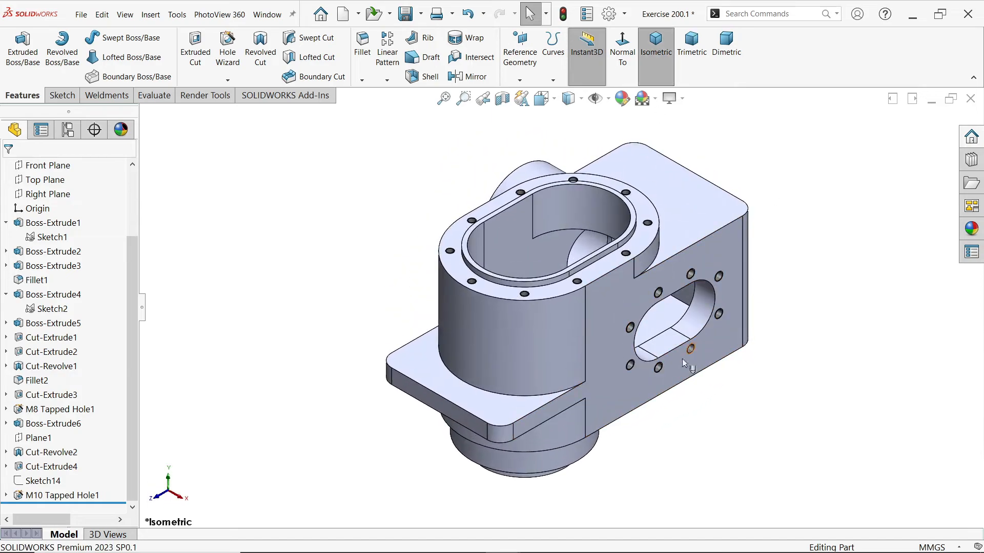
click(683, 97)
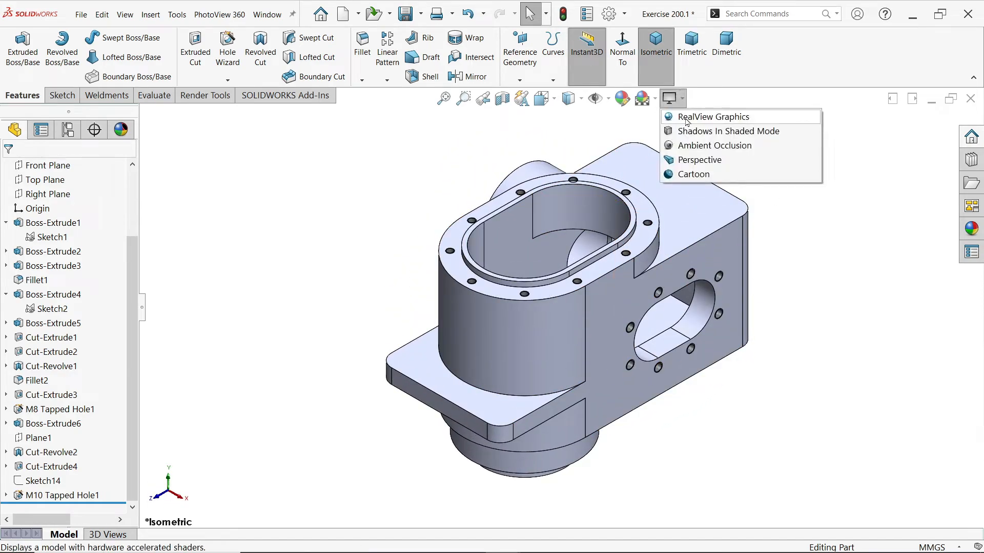
click(697, 116)
mouse_move(533, 226)
middle_down()
mouse_move(566, 246)
mouse_move(526, 171)
mouse_move(638, 279)
mouse_move(656, 279)
middle_up()
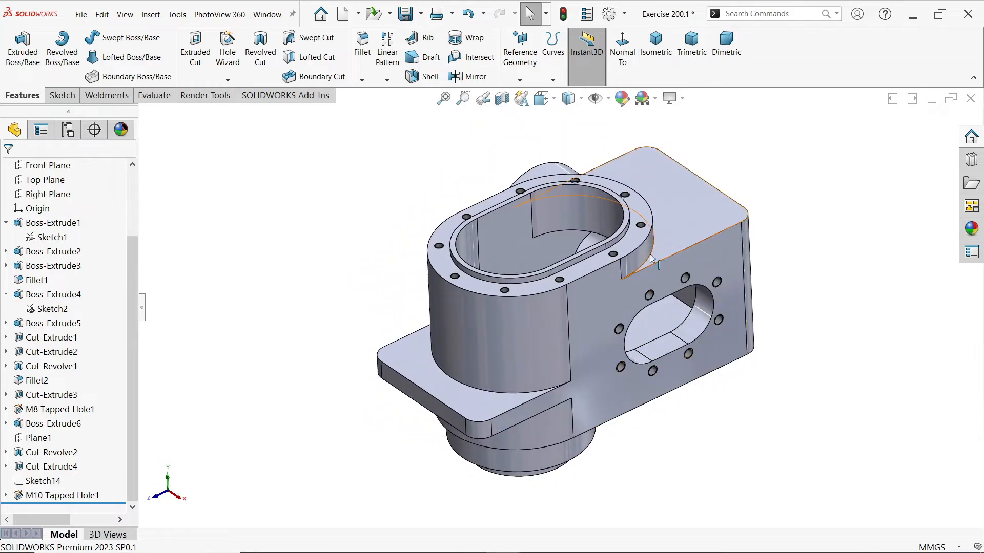
Cut the displayed model with a planar section view through the Right Plane instead of Plane1
click(502, 98)
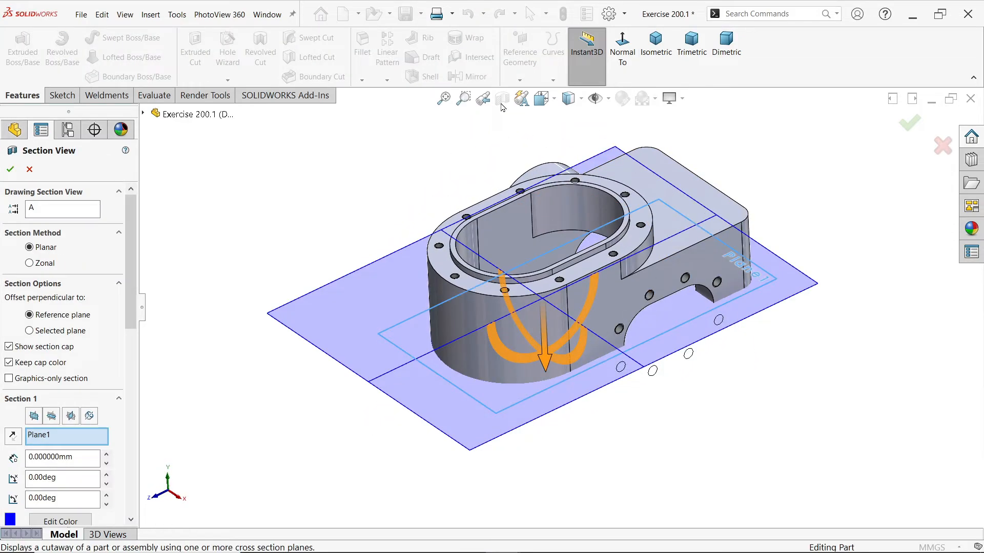
right_click(58, 440)
click(87, 443)
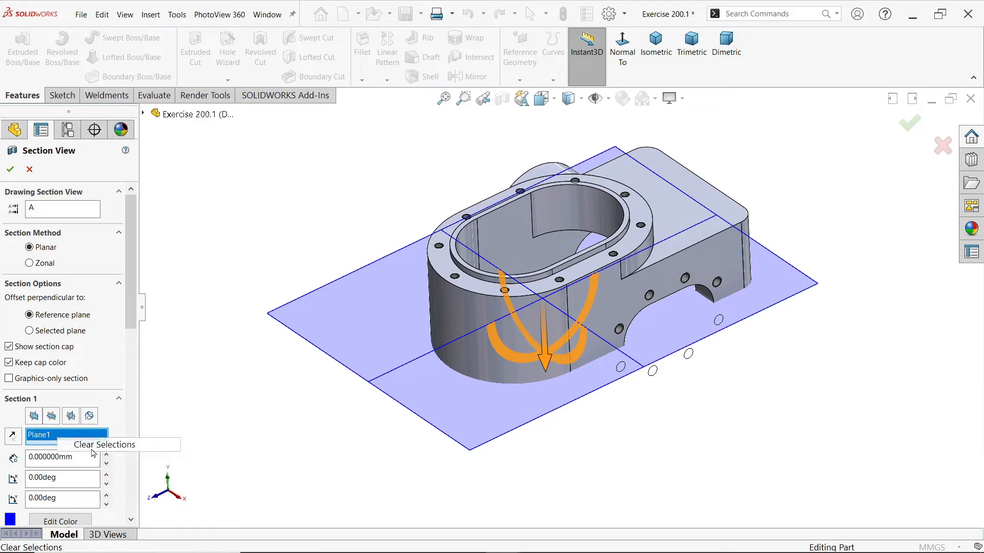
click(74, 420)
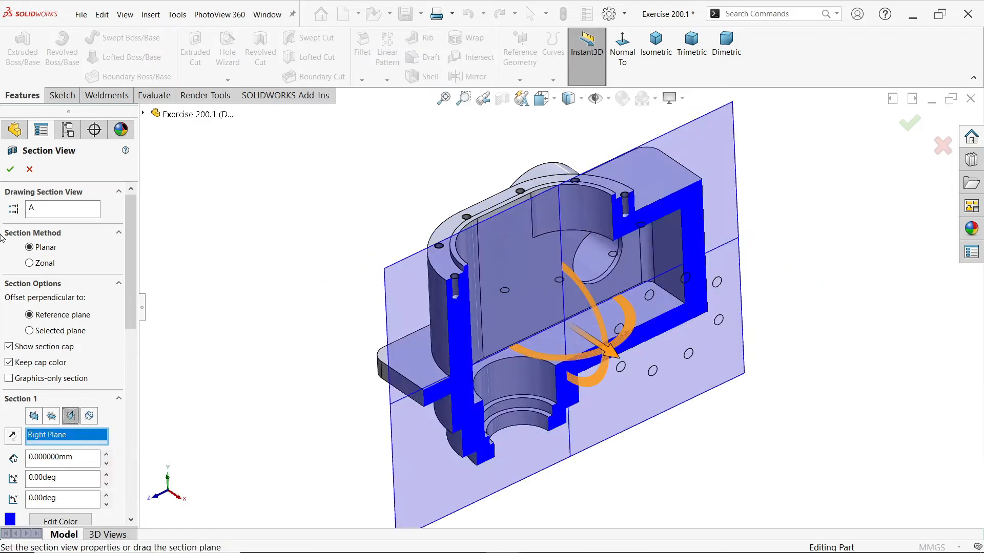
click(11, 172)
Examine the sectioned interior at an angle and normal to the Right Plane, including the flange's tapped holes and the stepped bore
middle_drag(574, 369, 616, 170)
scroll(616, 170, down, 3)
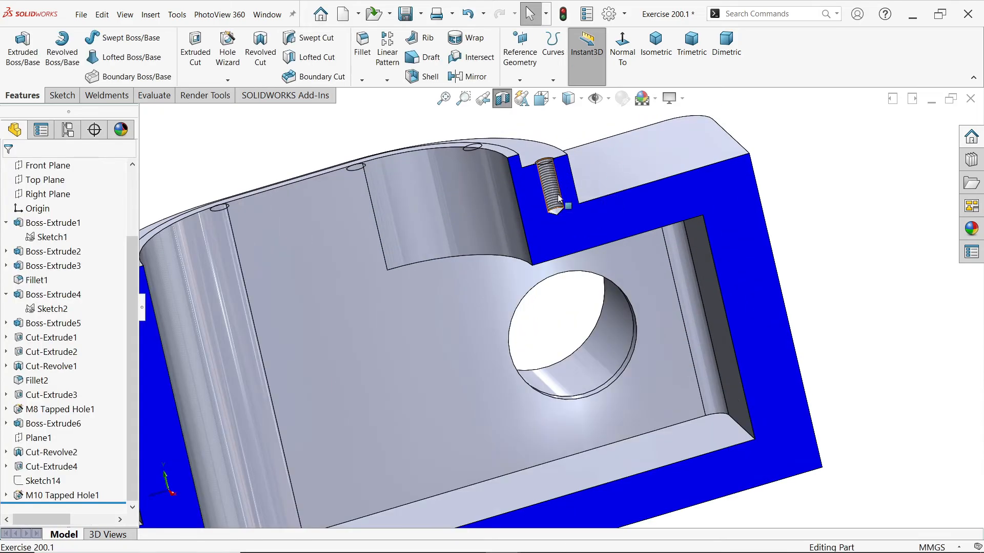
scroll(617, 205, up, 2)
click(642, 241)
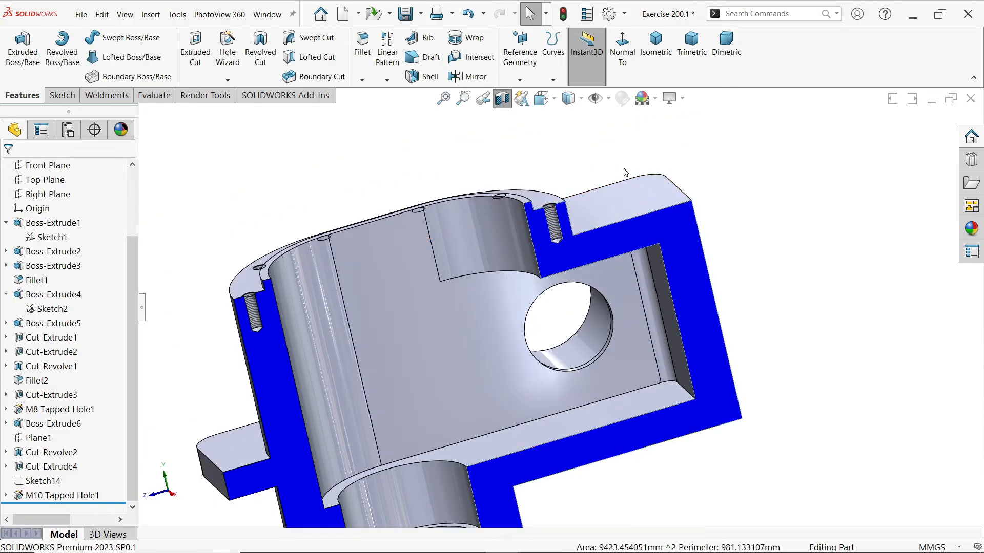
click(46, 194)
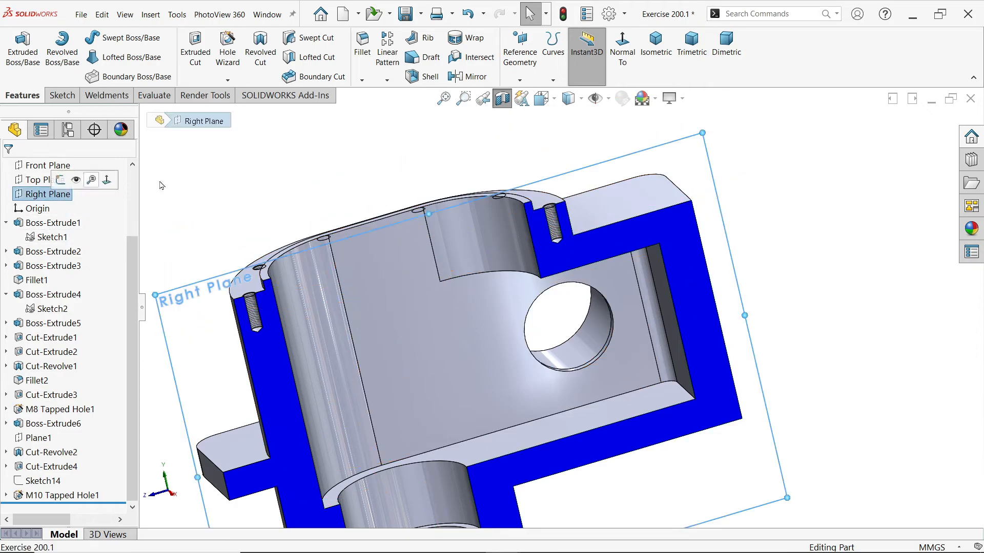
click(622, 51)
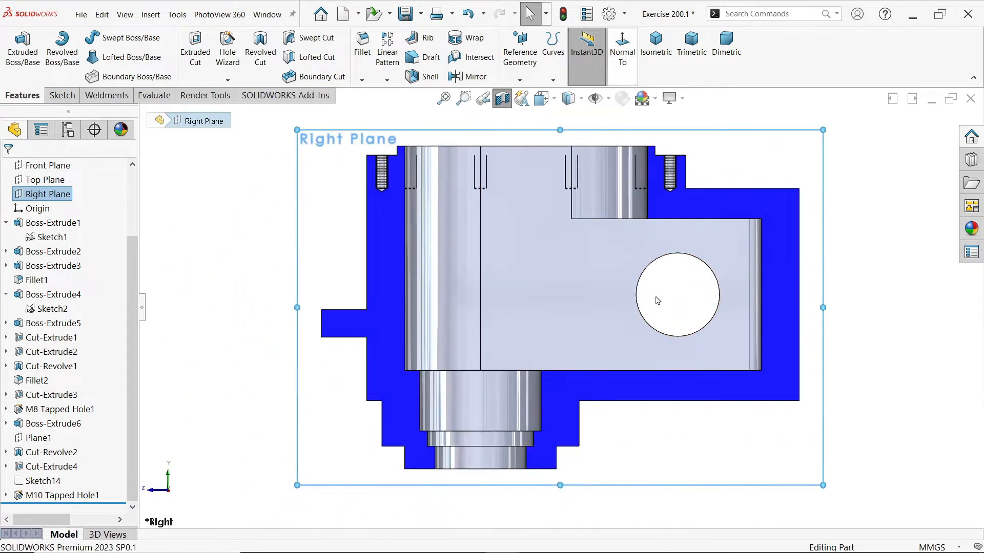
click(865, 239)
scroll(481, 435, down, 1)
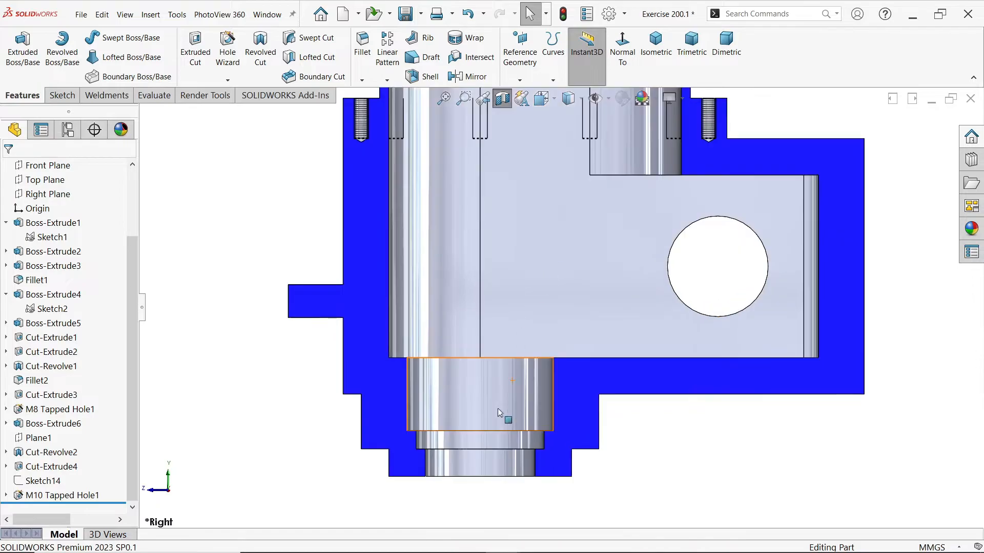
scroll(736, 279, up, 1)
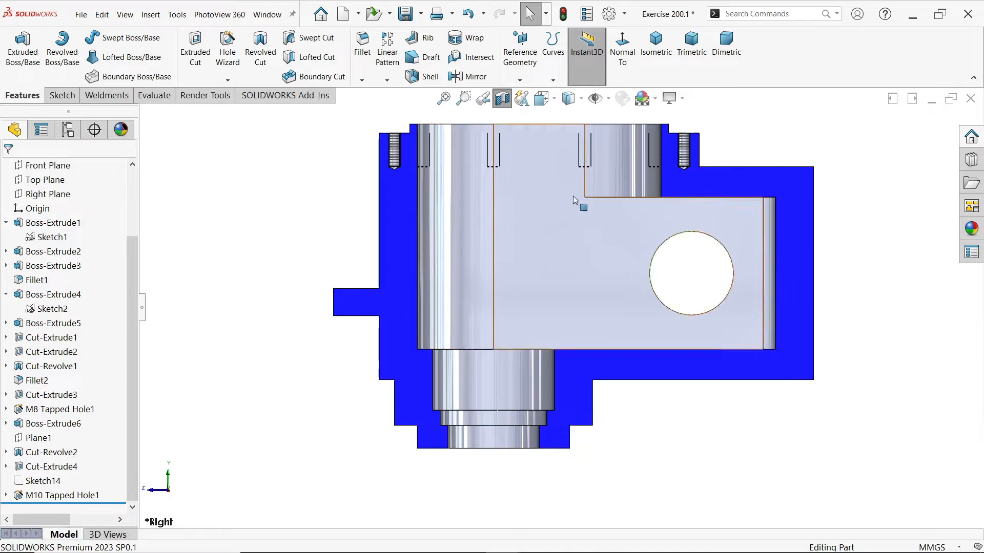
Turn off the section view and return the full part to the isometric orientation
click(502, 99)
middle_drag(527, 213, 623, 308)
click(656, 44)
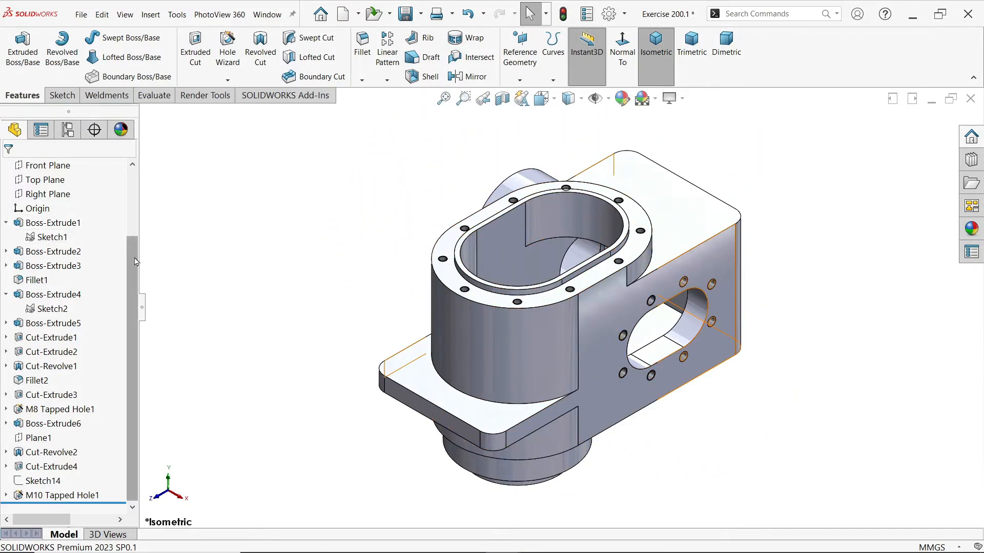
Assign 6061 Alloy from the SOLIDWORKS aluminium alloys as the part's material
drag(136, 261, 144, 159)
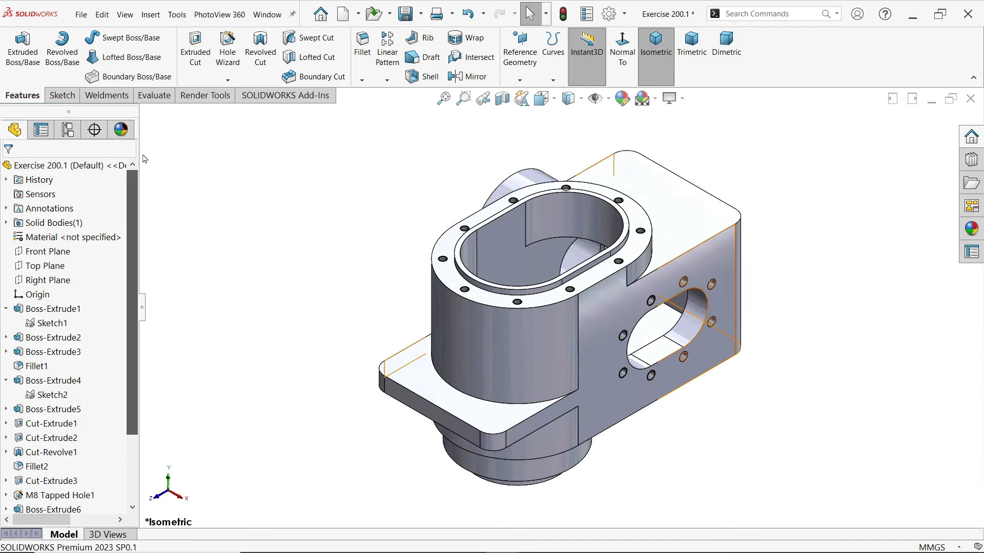
right_click(85, 242)
click(125, 250)
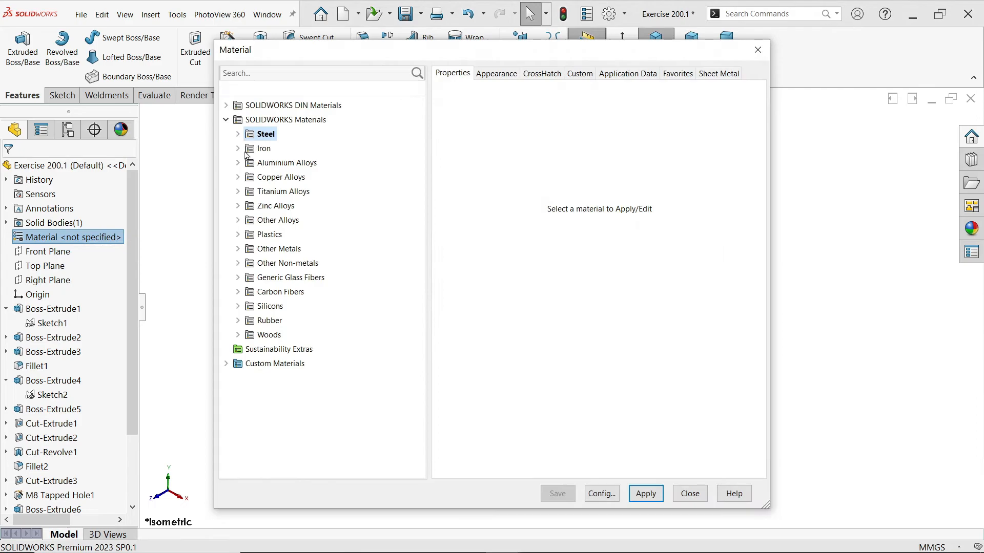
click(239, 163)
drag(415, 205, 392, 358)
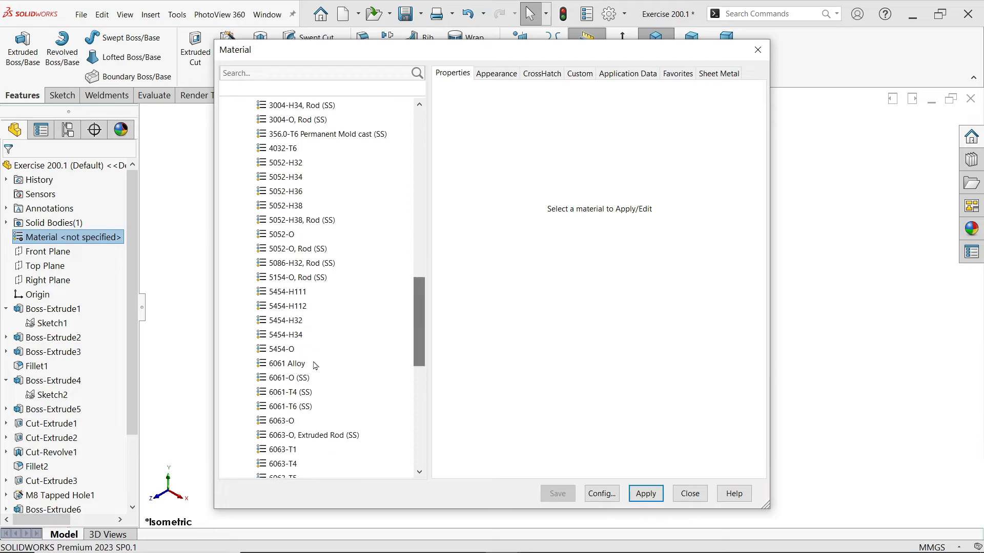
click(296, 364)
click(646, 493)
click(689, 493)
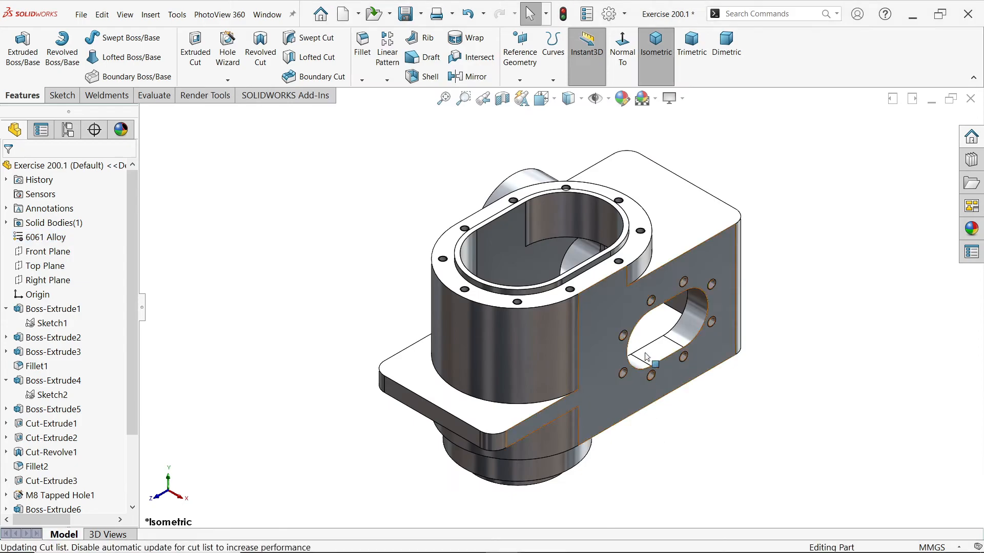
Apply the basic color appearance to the whole part and recolor it grey from the standard swatches
click(975, 234)
click(804, 136)
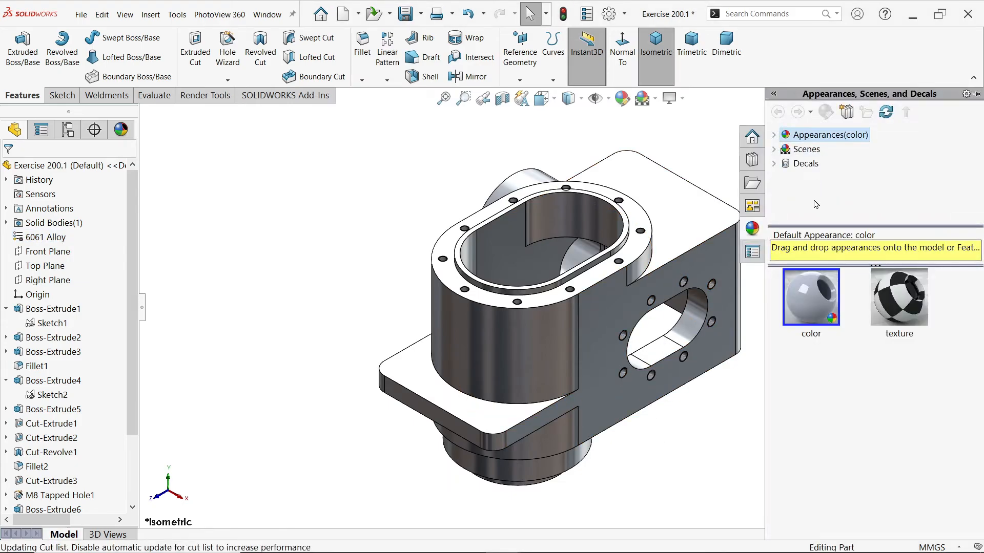
click(813, 301)
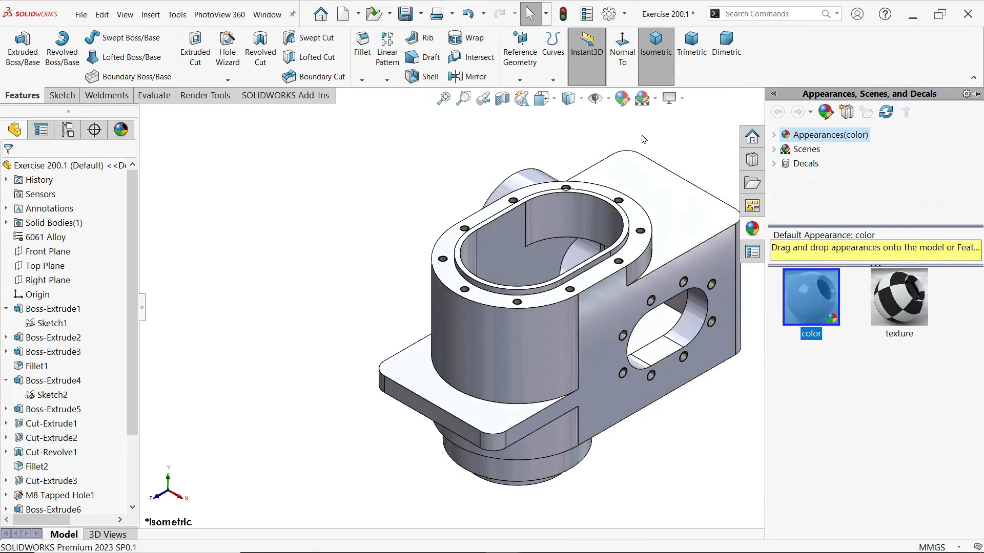
click(623, 99)
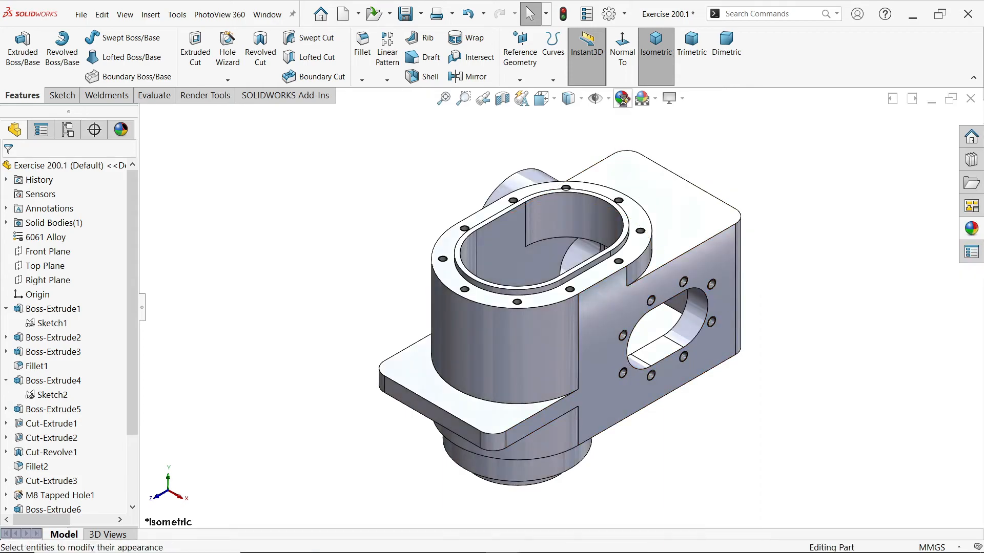
click(97, 458)
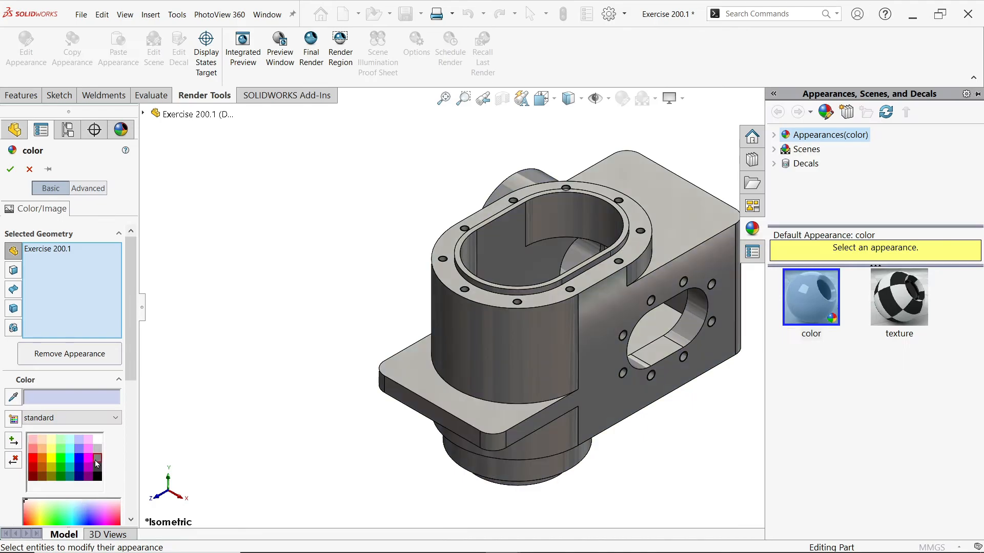
click(10, 170)
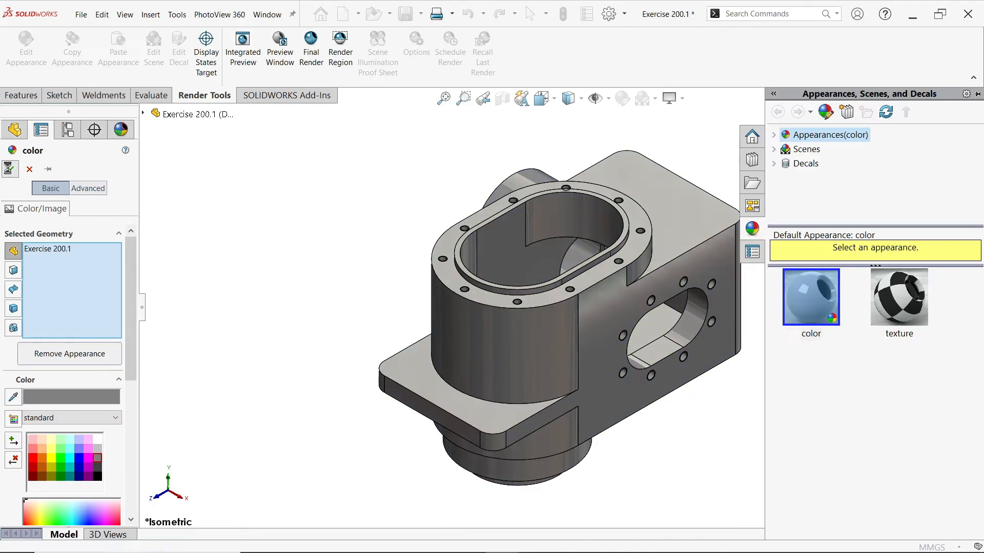
Calculate the part's mass properties and compare its volume with the one stated on the EXERCISE 200.1.PNG drawing
scroll(736, 297, down, 1)
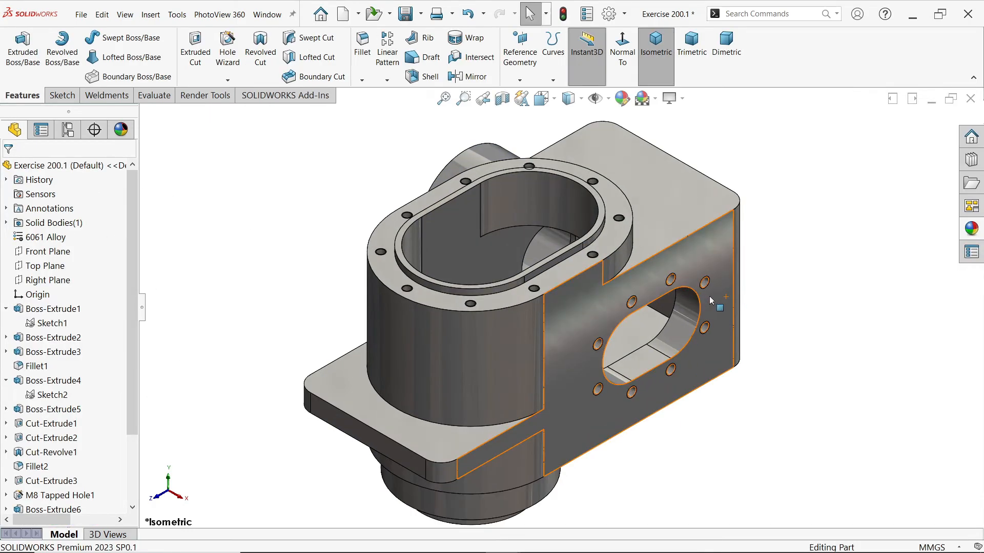
mouse_move(552, 386)
middle_down()
mouse_move(541, 341)
mouse_move(553, 376)
middle_up()
scroll(488, 338, up, 2)
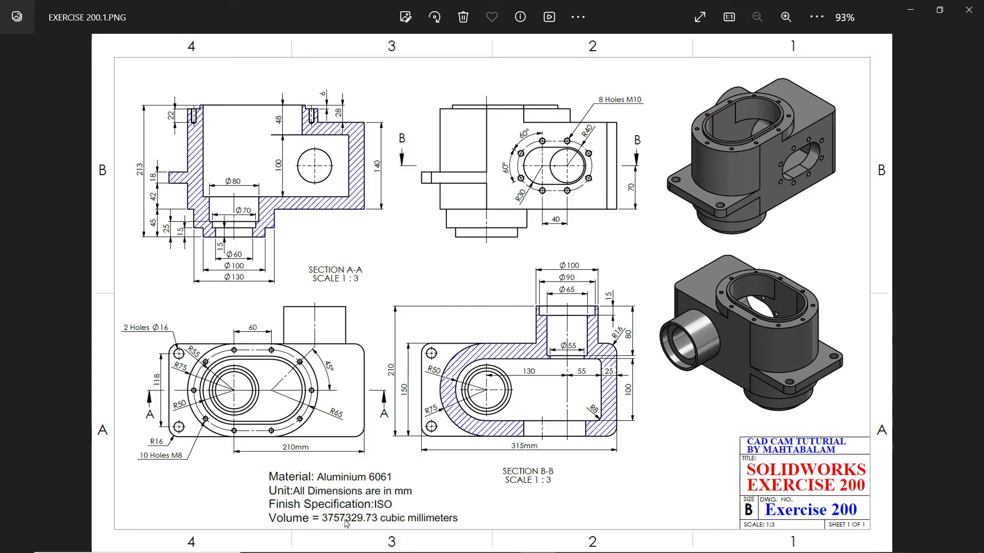
click(913, 18)
click(153, 96)
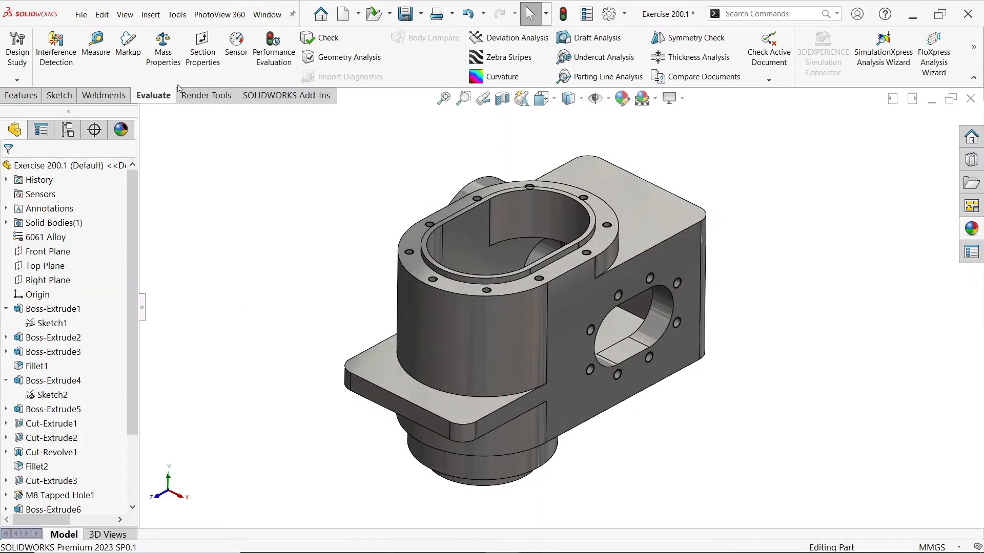
click(171, 65)
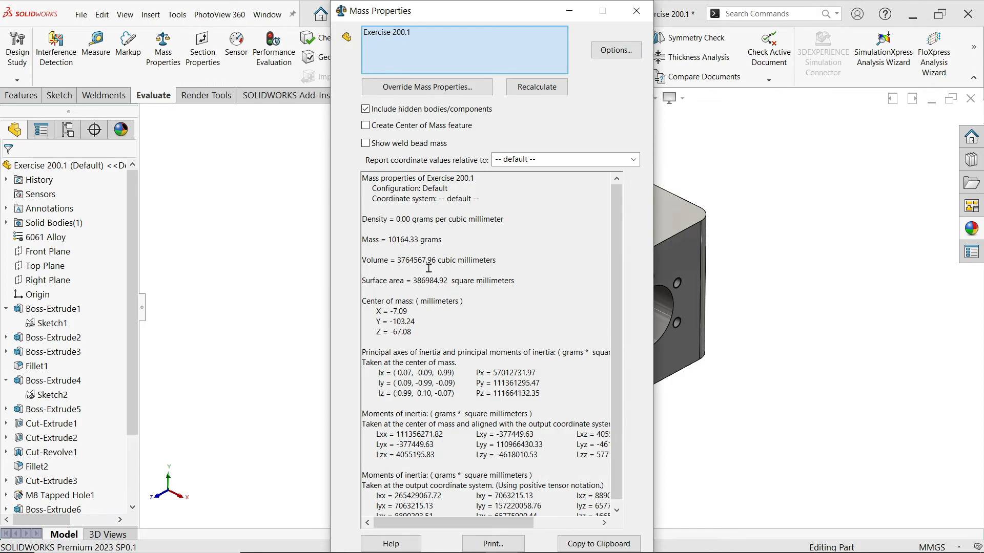
click(543, 546)
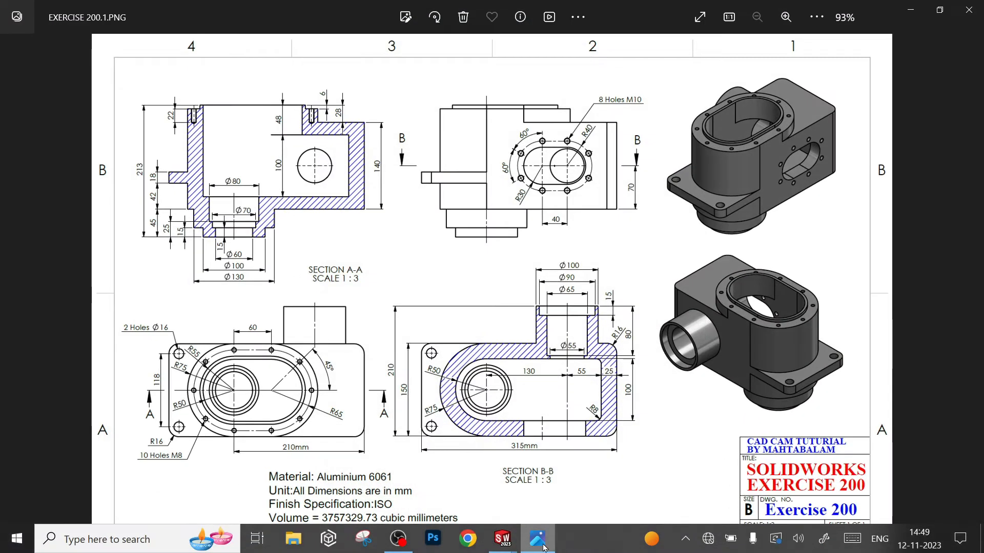
click(543, 546)
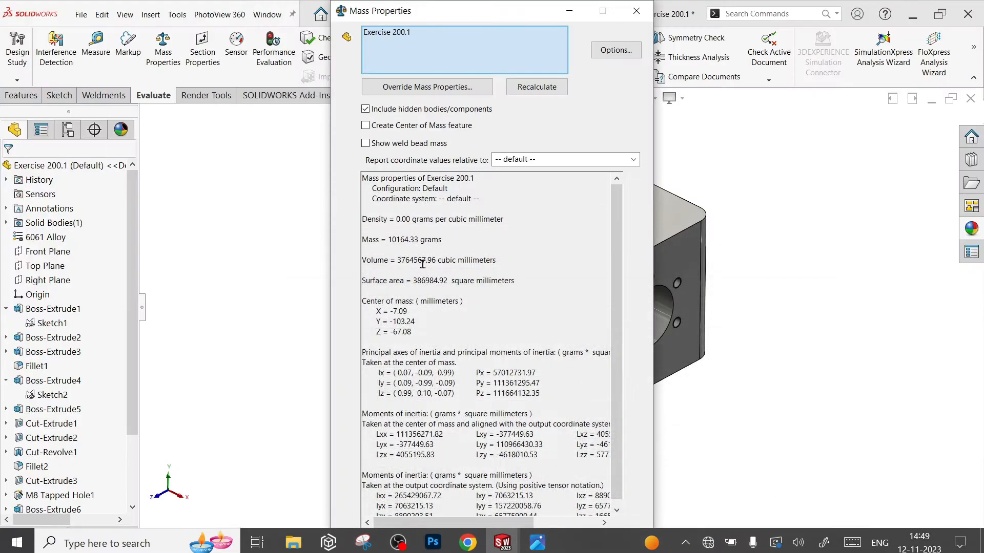
click(639, 11)
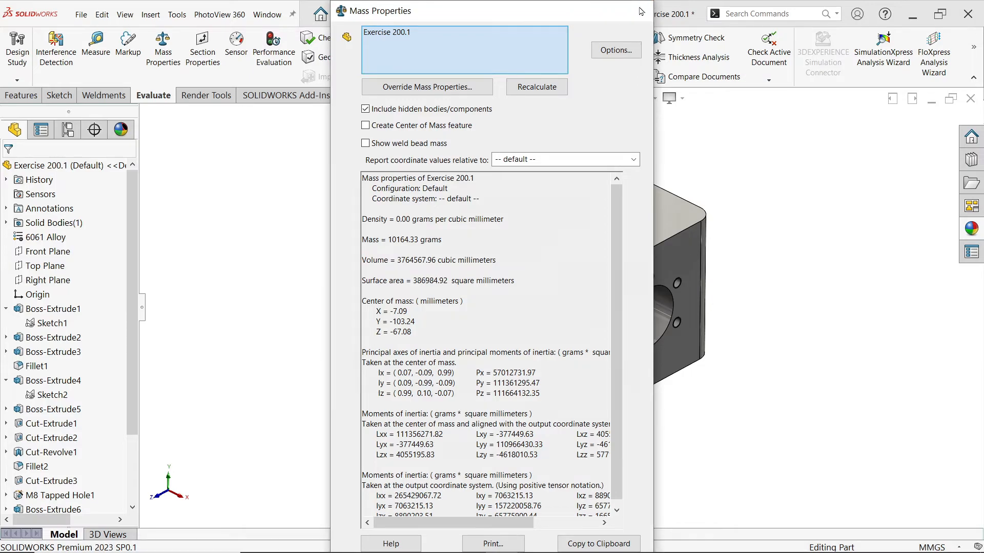
click(639, 11)
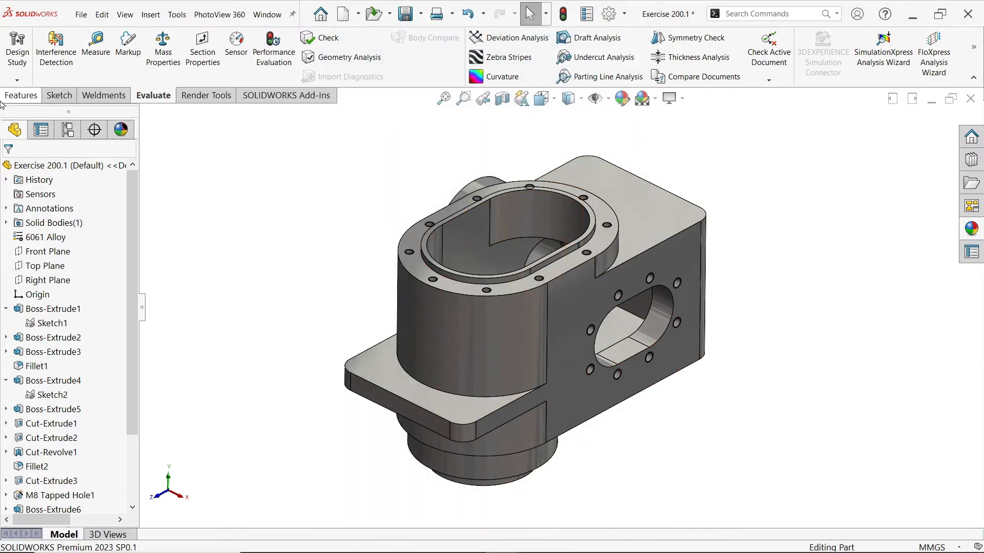
Set up an ISO dowel hole of size Ø16.0 with an Up To Next end condition in the Hole Wizard
click(22, 98)
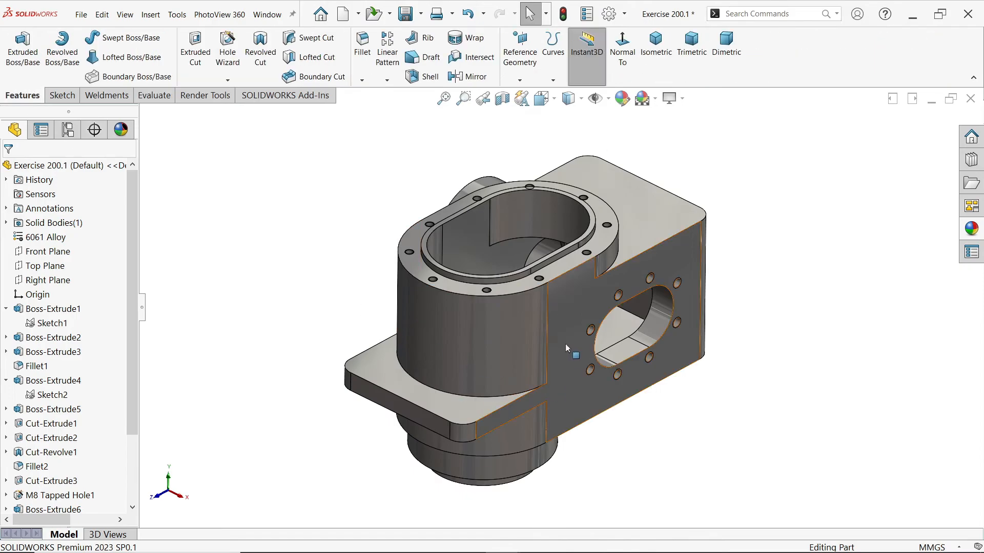
scroll(564, 343, down, 2)
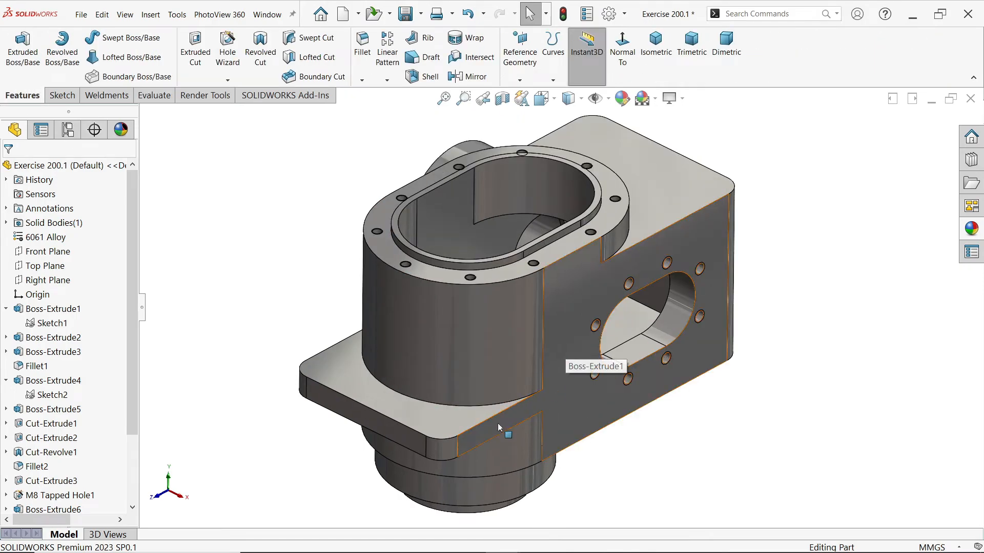
click(447, 431)
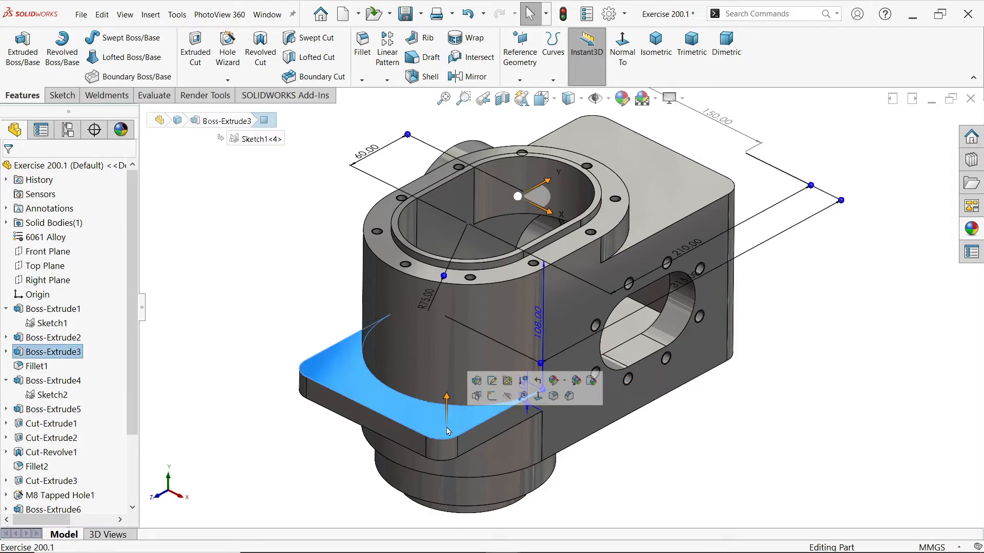
click(264, 256)
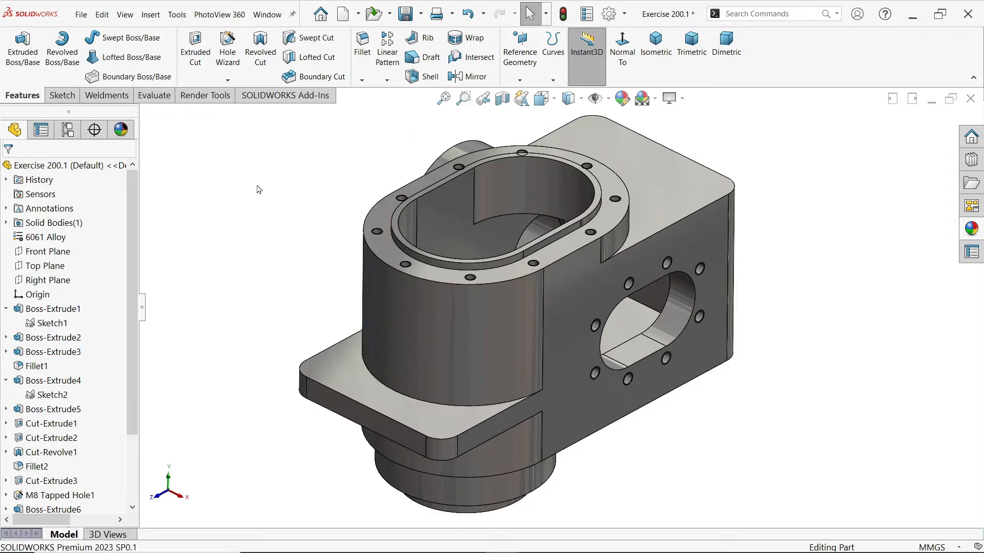
click(231, 59)
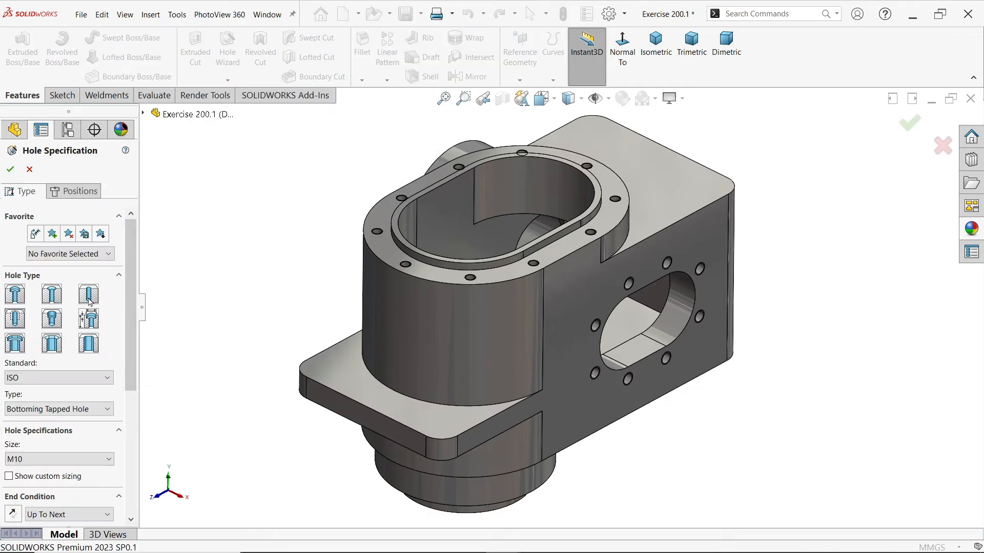
click(89, 297)
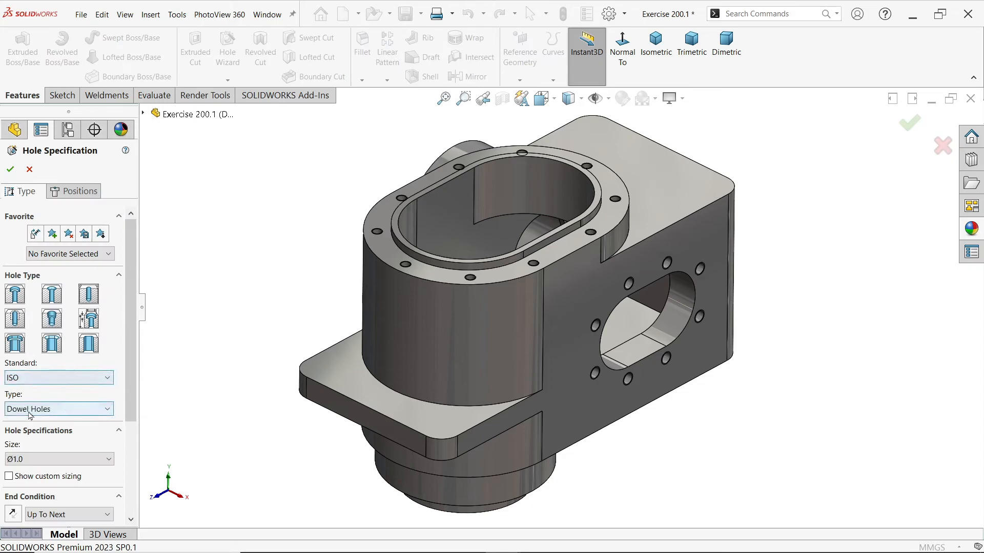
click(77, 459)
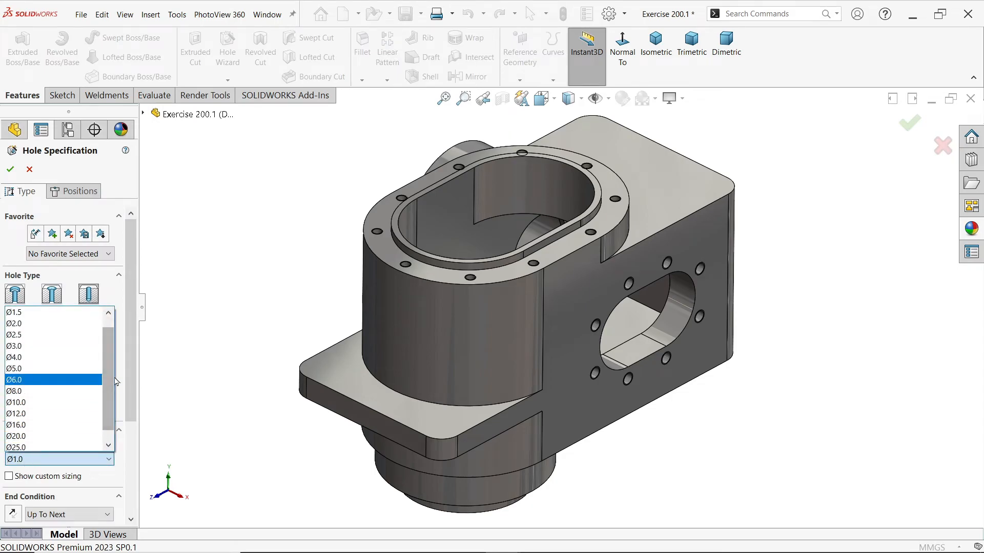
click(29, 413)
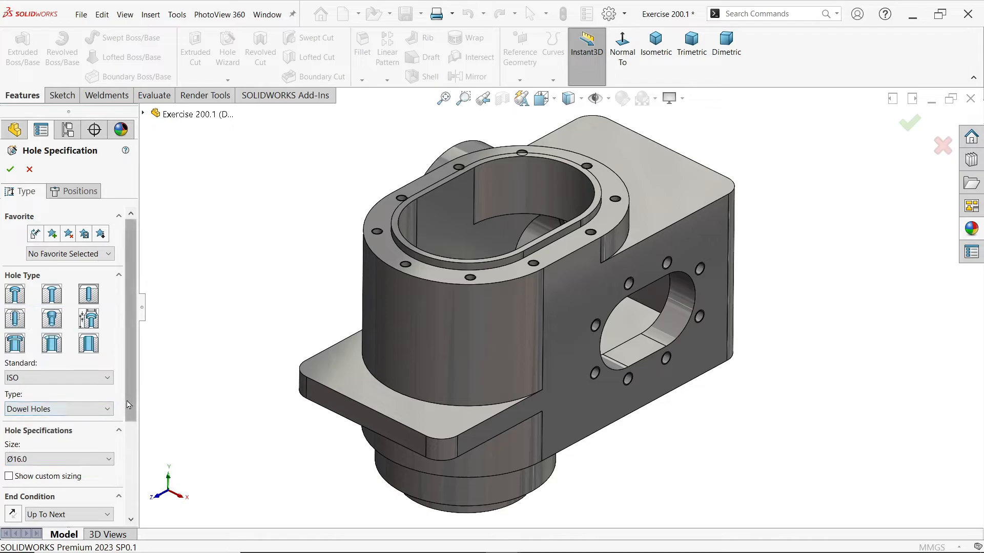
scroll(127, 410, down, 3)
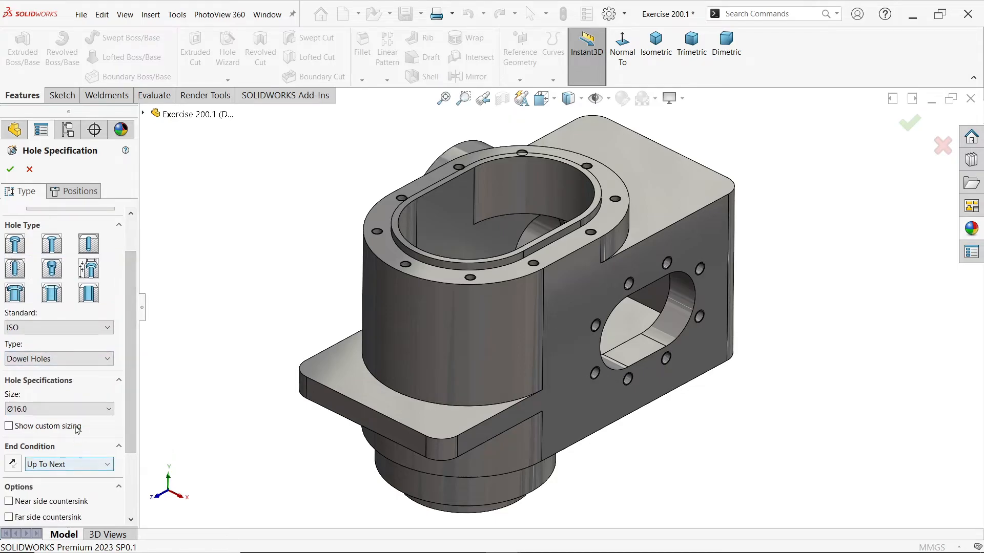
Place two of the holes on the mounting flange's upper face, at the centres of its rounded corners, and create them
click(91, 194)
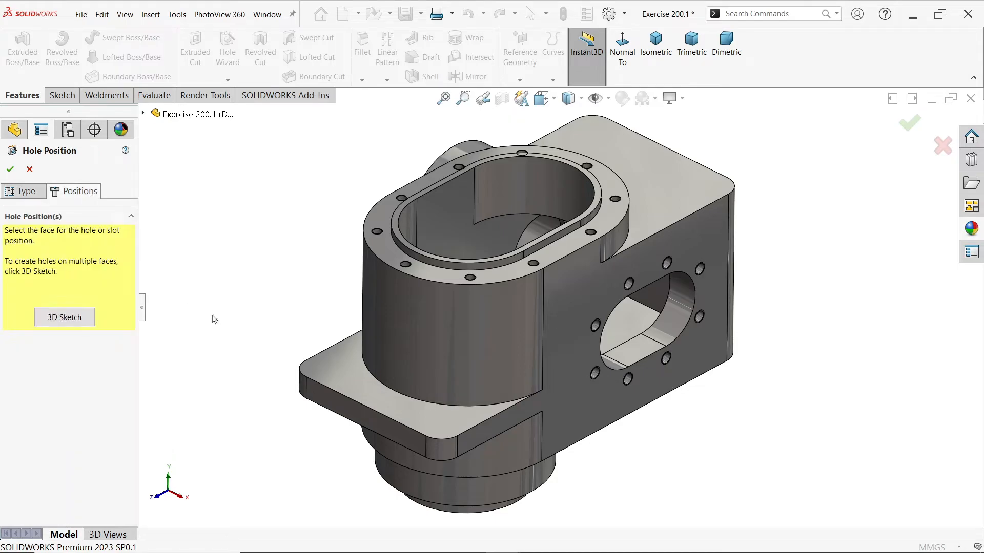
click(340, 377)
scroll(514, 480, down, 5)
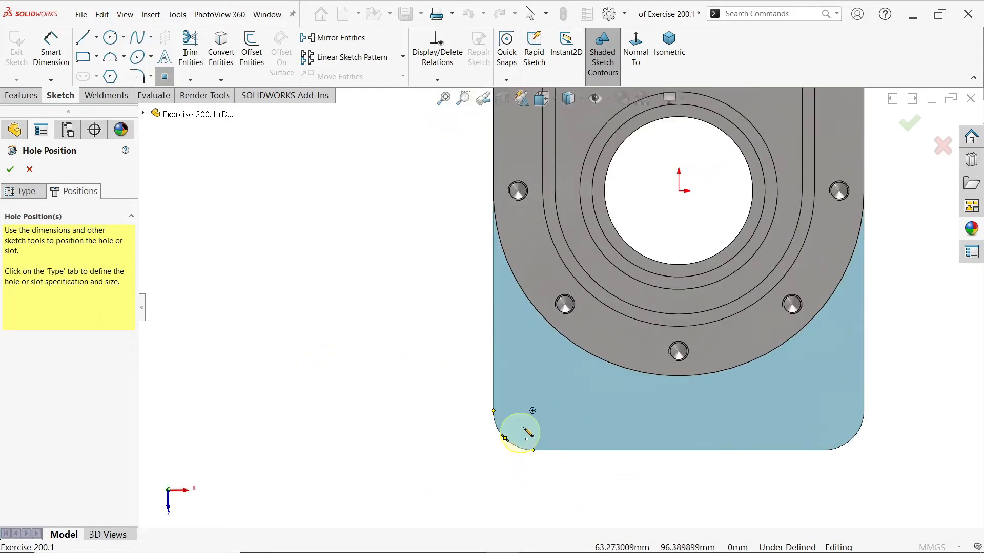
click(534, 413)
click(534, 412)
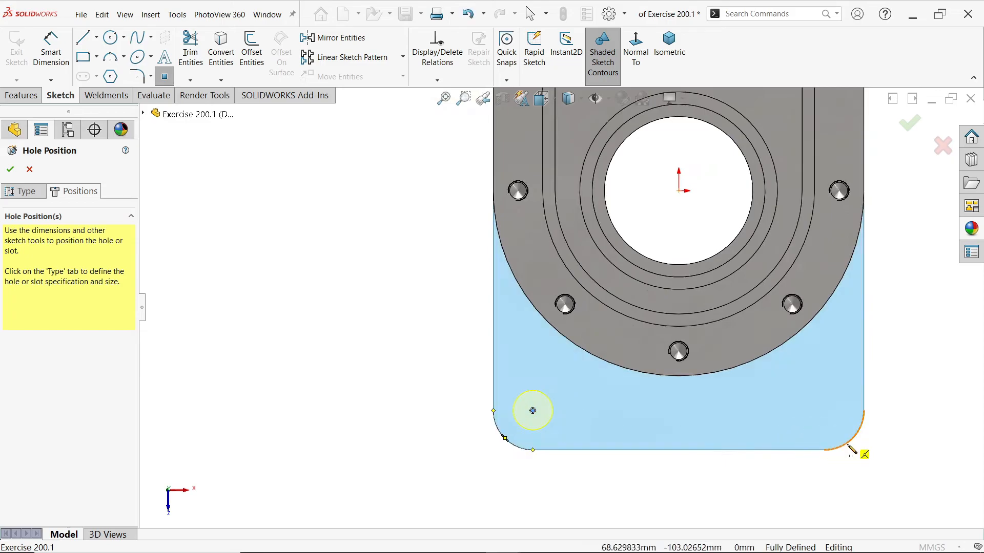
click(824, 410)
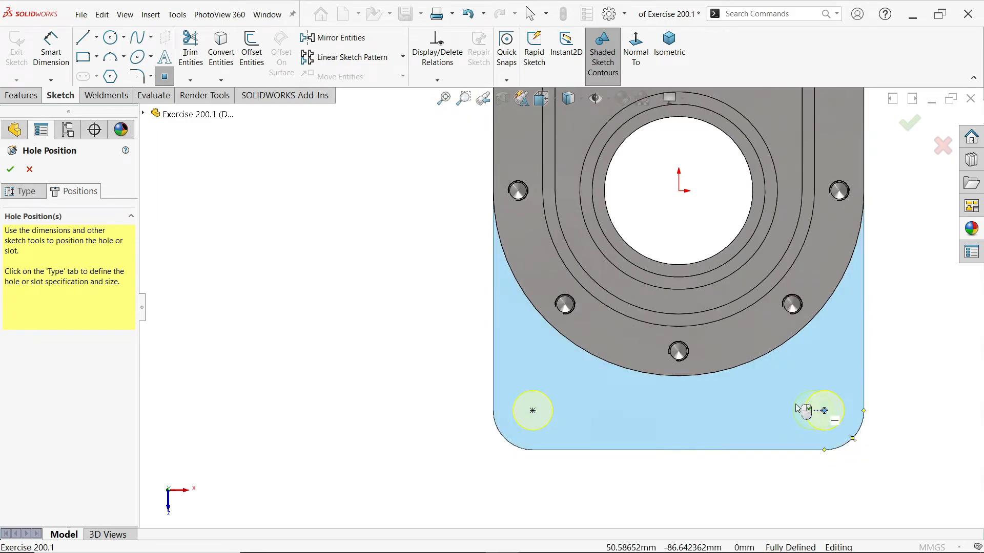
click(669, 46)
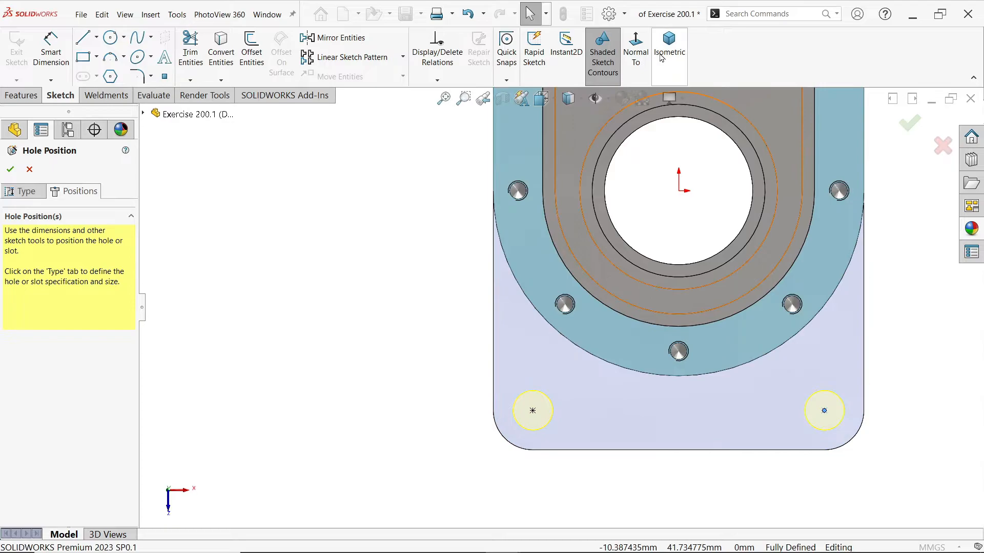
scroll(510, 426, down, 6)
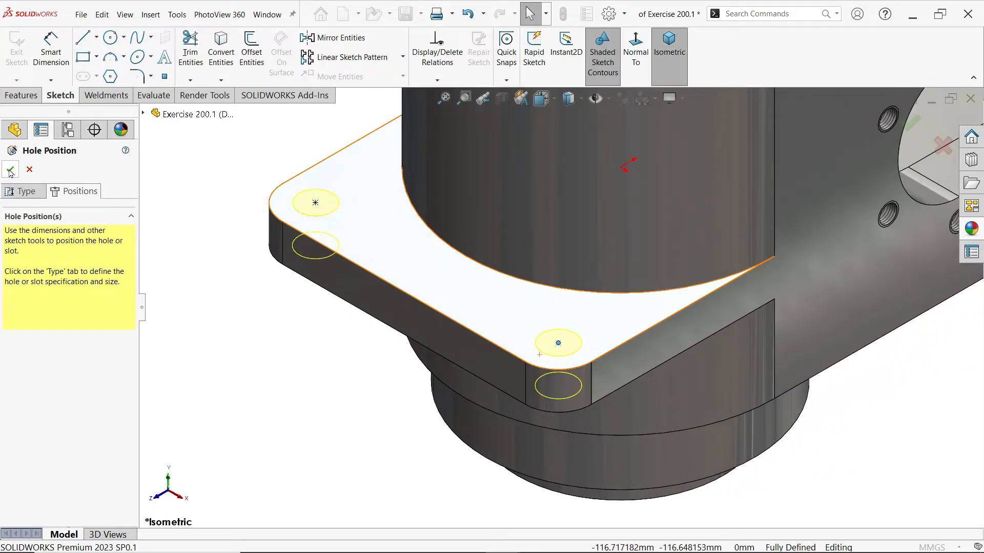
click(9, 169)
Inspect the two flange holes from a slightly turned angle and return the part to the isometric orientation
scroll(363, 367, up, 3)
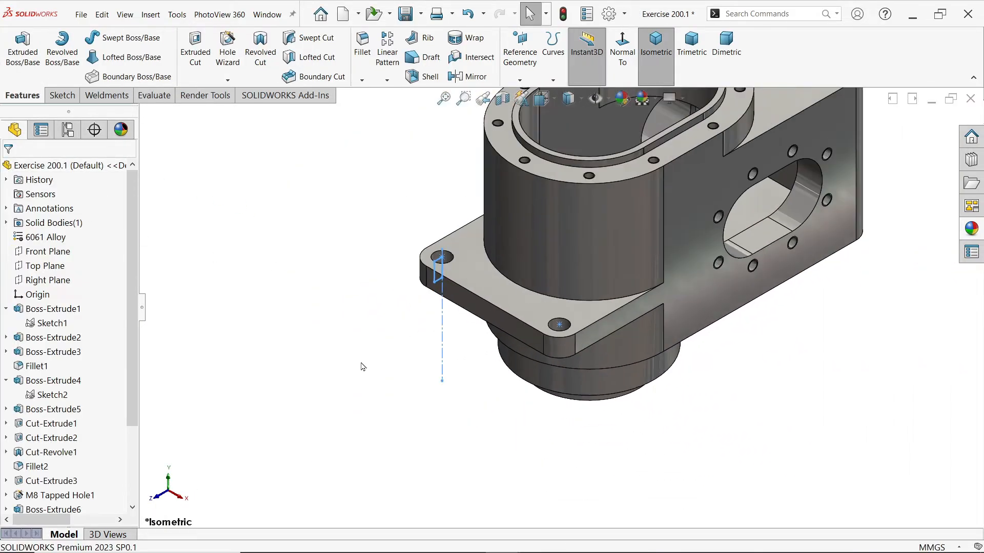
click(290, 341)
mouse_move(631, 281)
middle_down()
mouse_move(637, 122)
mouse_move(626, 246)
middle_up()
click(655, 43)
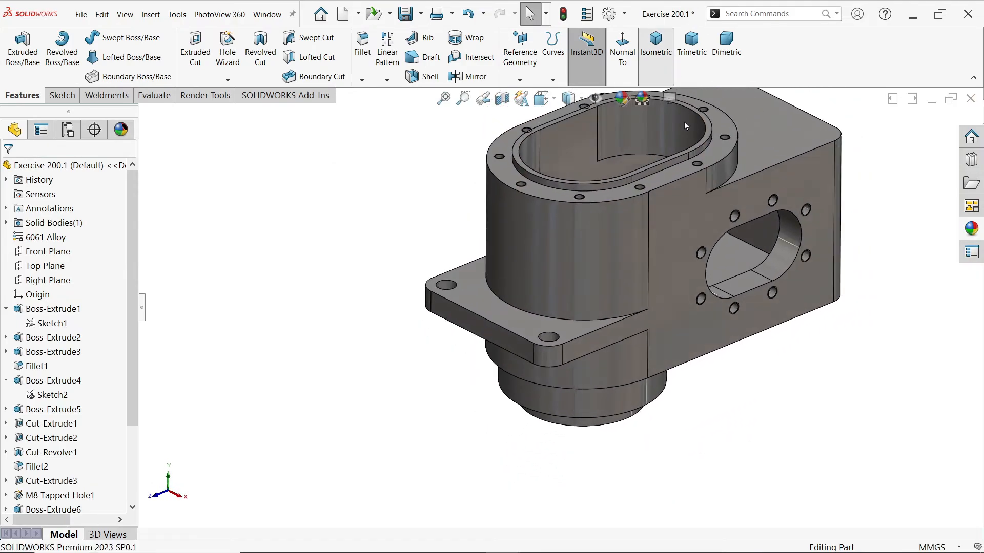